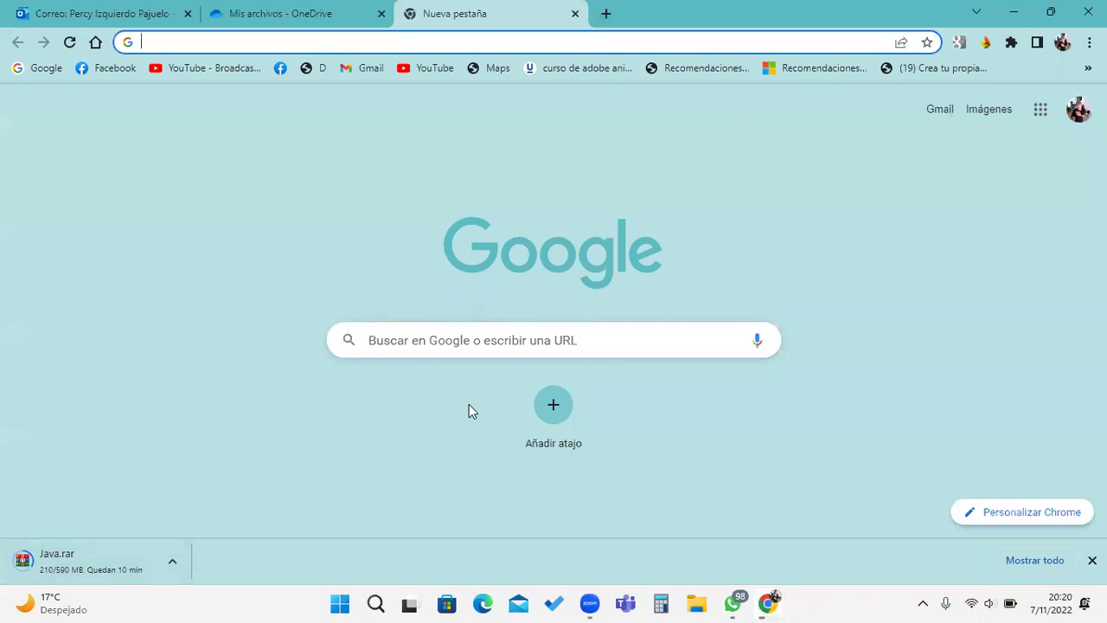
Step: Search Google for 'descargar netbeans' using the autocomplete suggestion
left_click(514, 353)
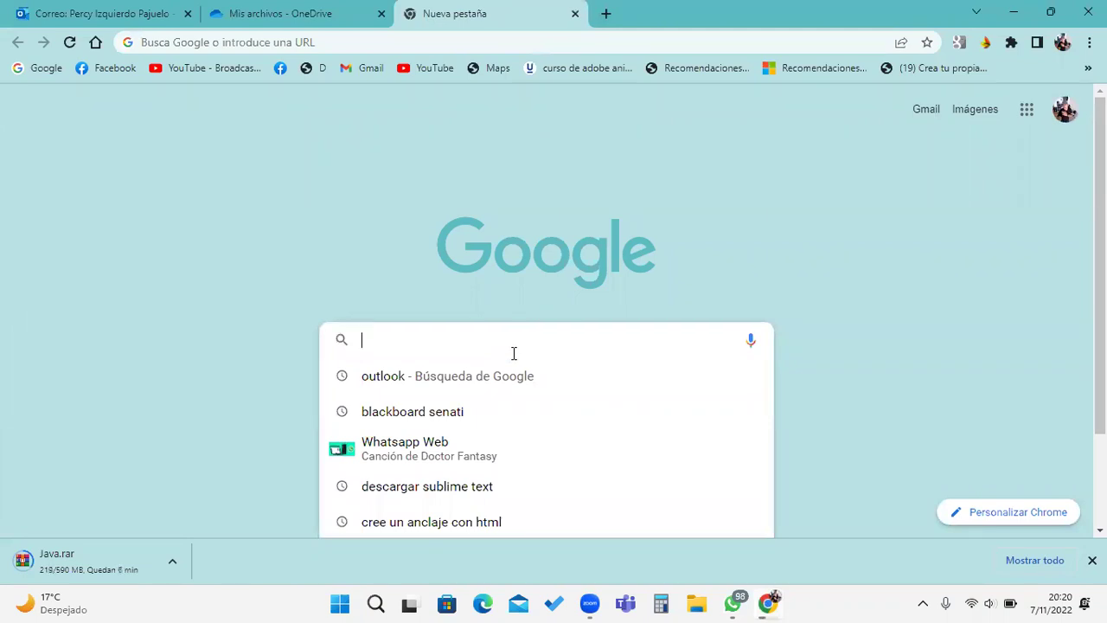
type("dercargar")
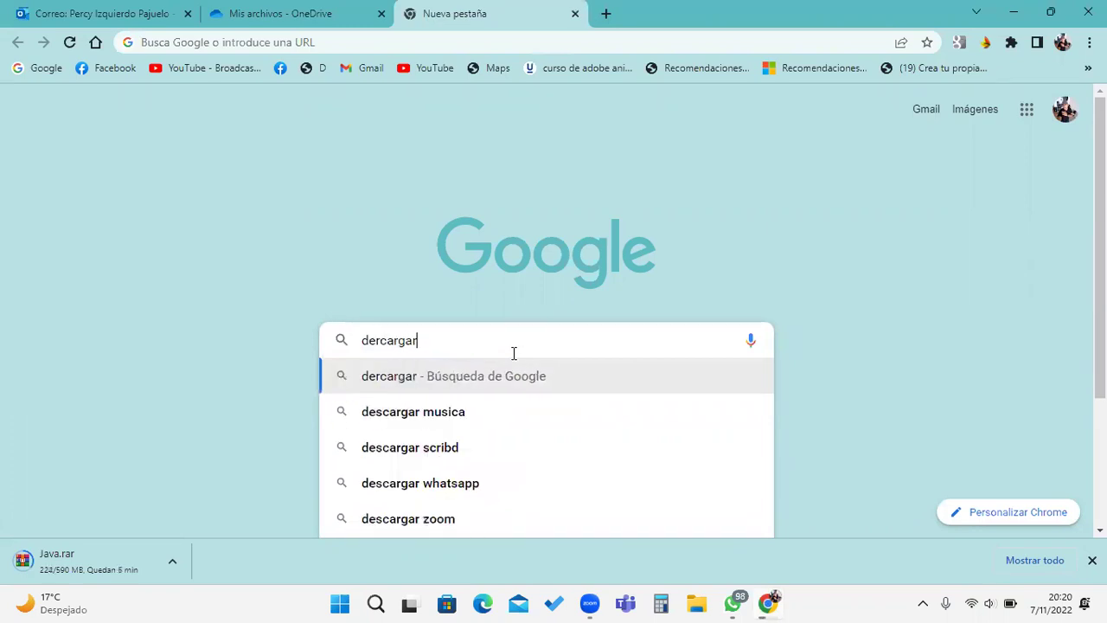
type(" net")
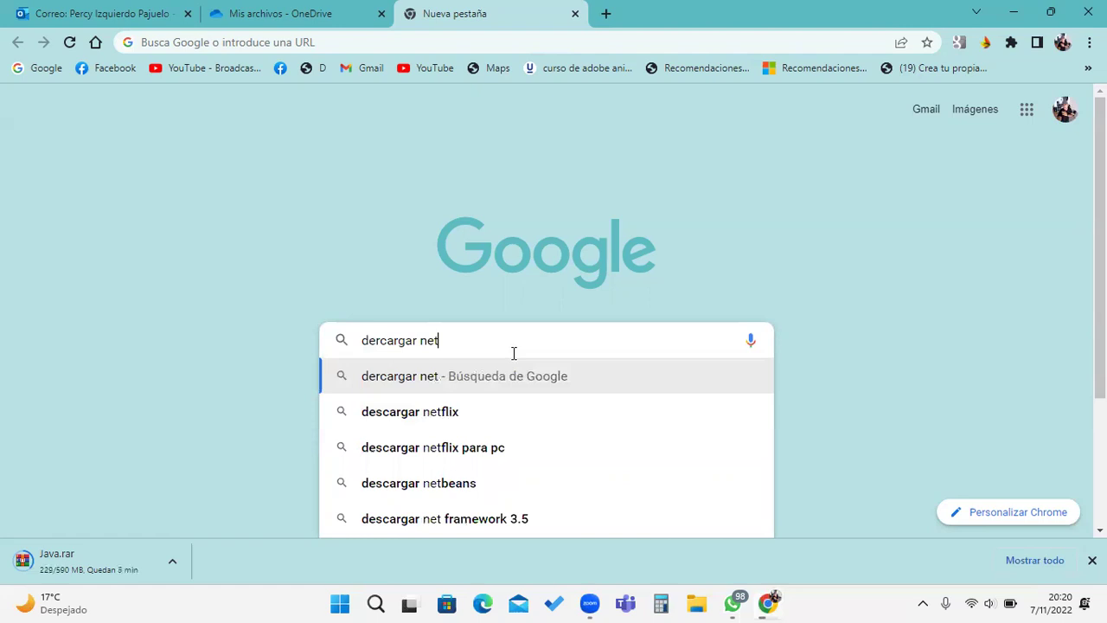
left_click(478, 485)
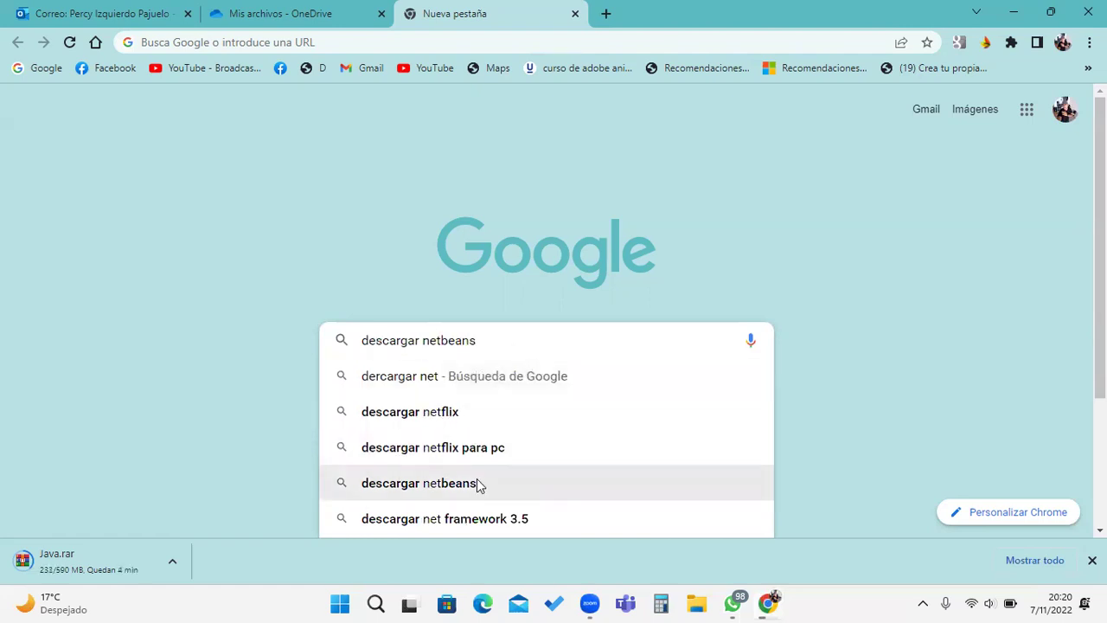
left_click(481, 483)
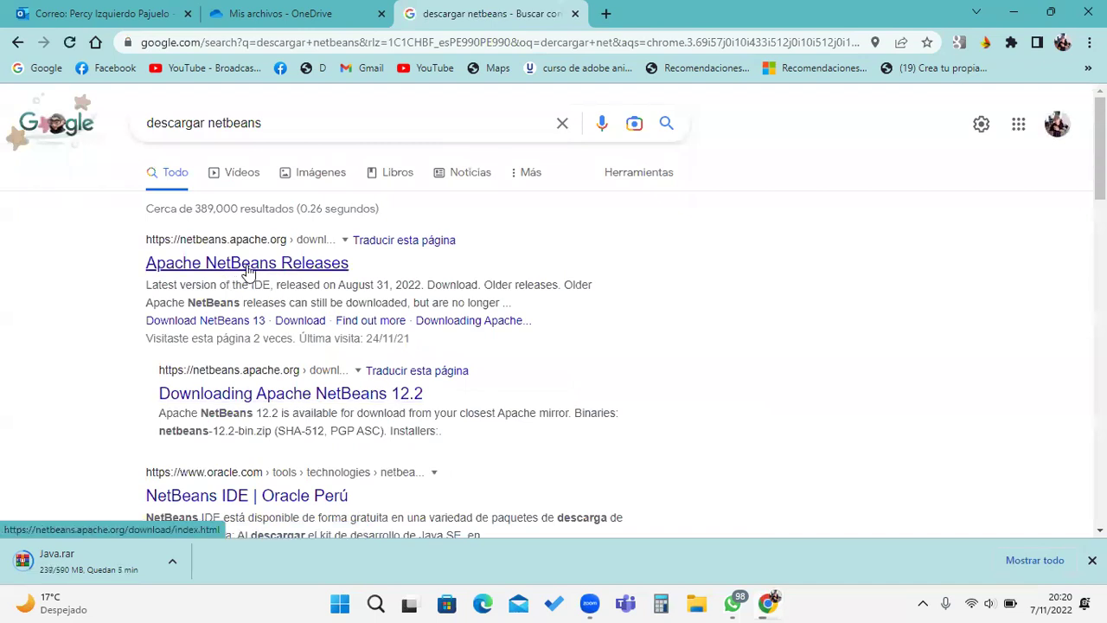
Step: Open the Apache NetBeans Releases result and check the Apache NetBeans 15 heading
left_click(247, 270)
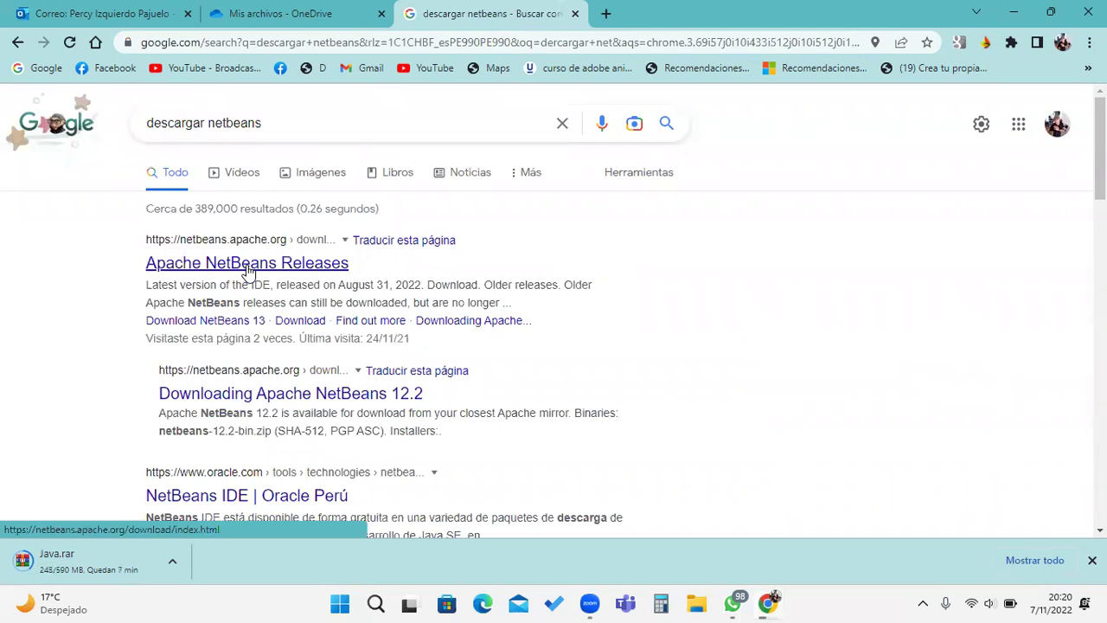
left_click(248, 271)
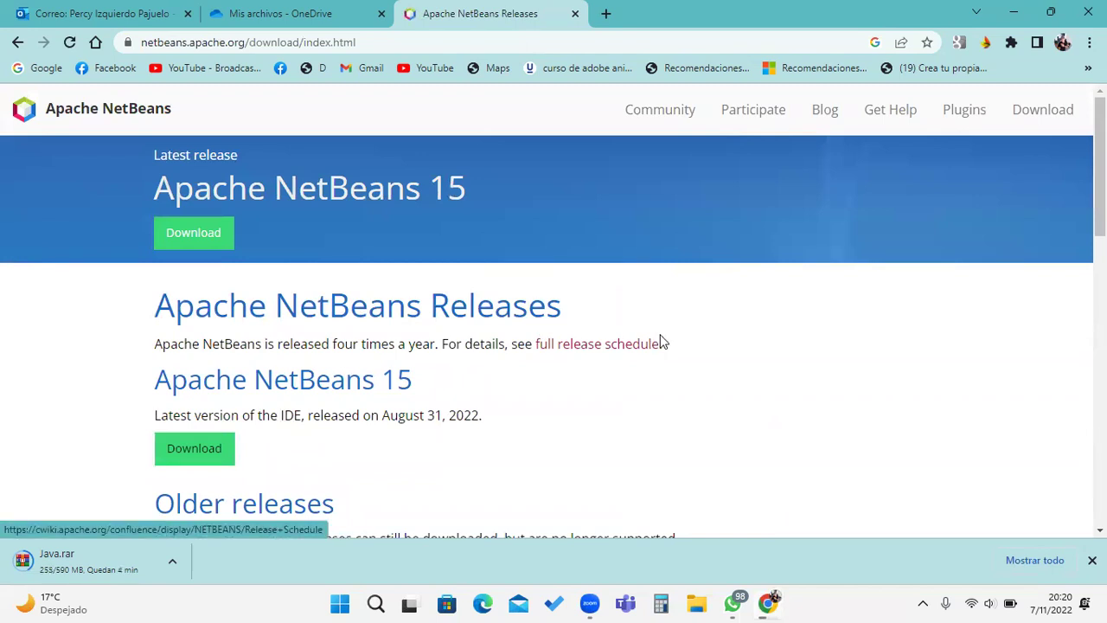
scroll(661, 341, "down", 2)
scroll(666, 339, "up", 2)
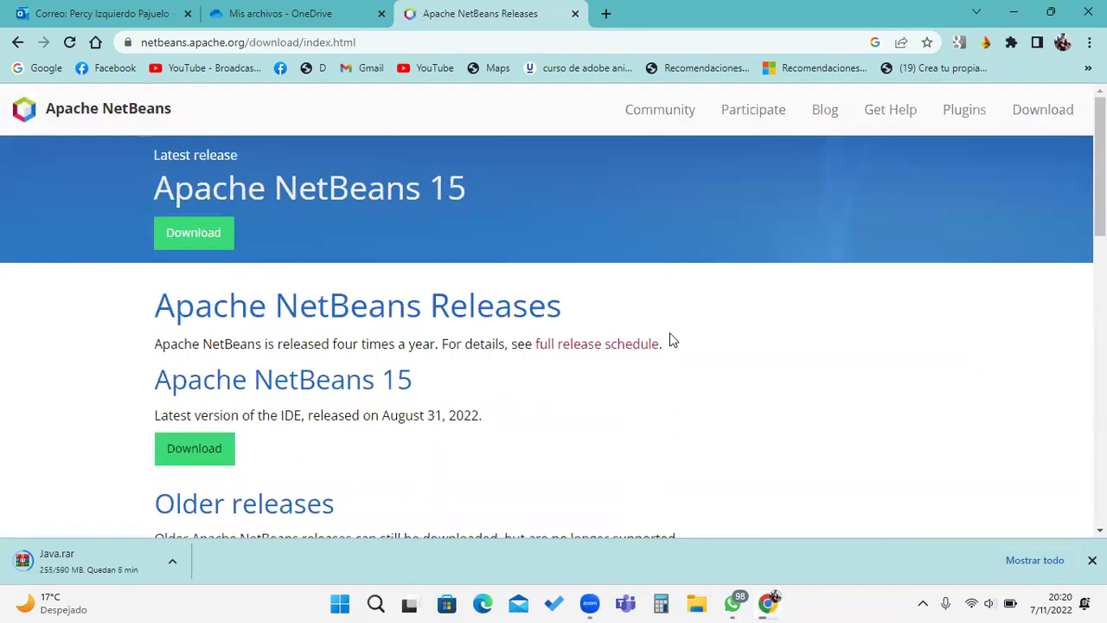
scroll(673, 340, "down", 1)
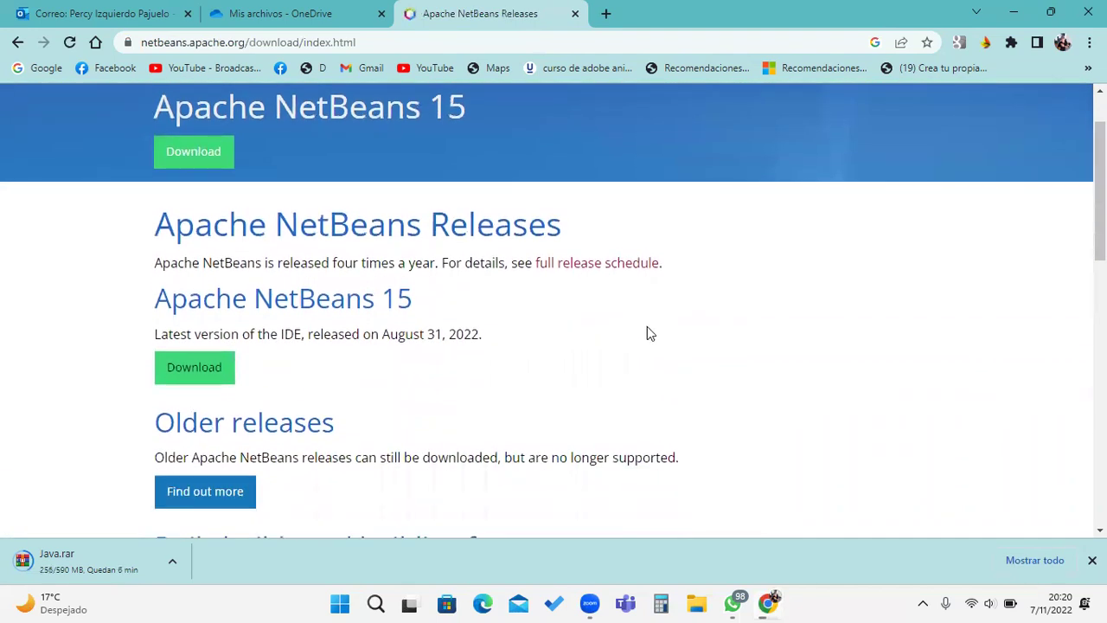
double_click(396, 299)
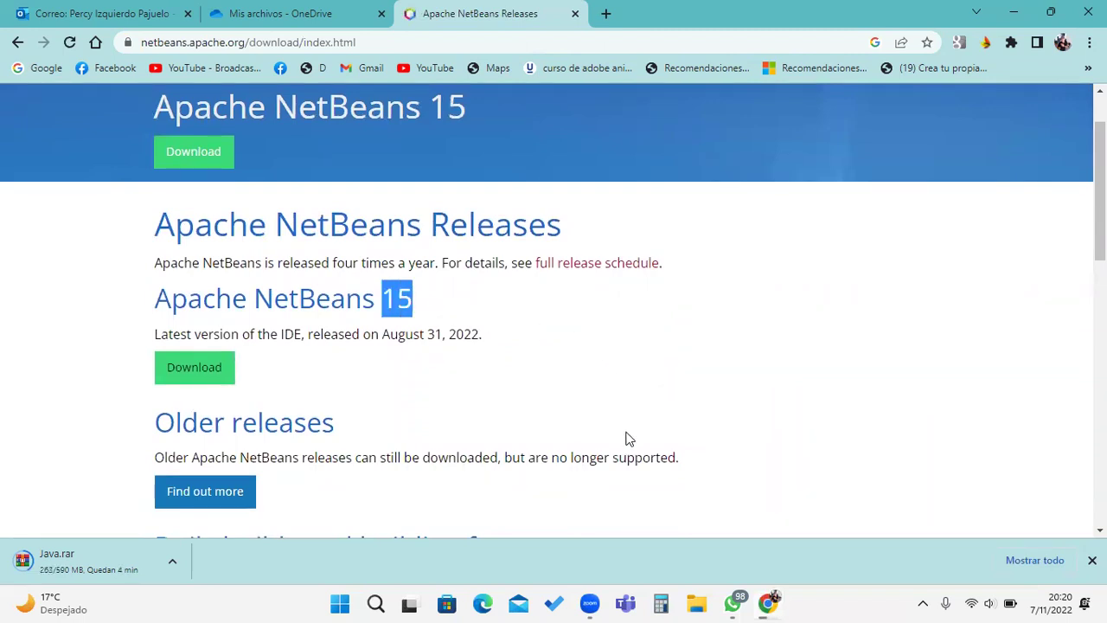
scroll(623, 439, "up", 1)
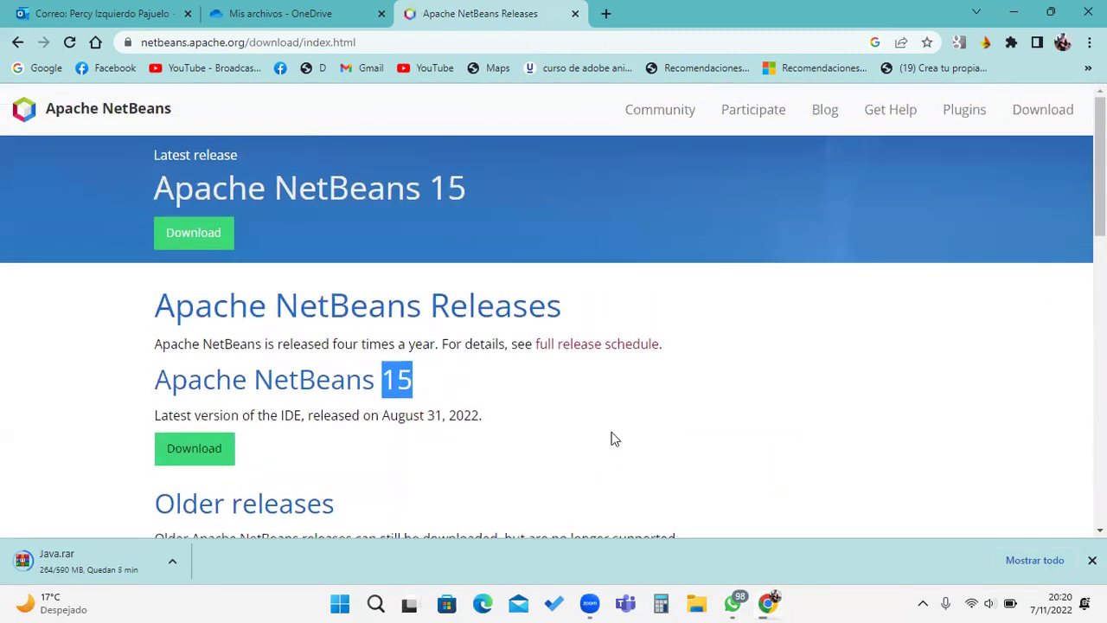
left_click(151, 379)
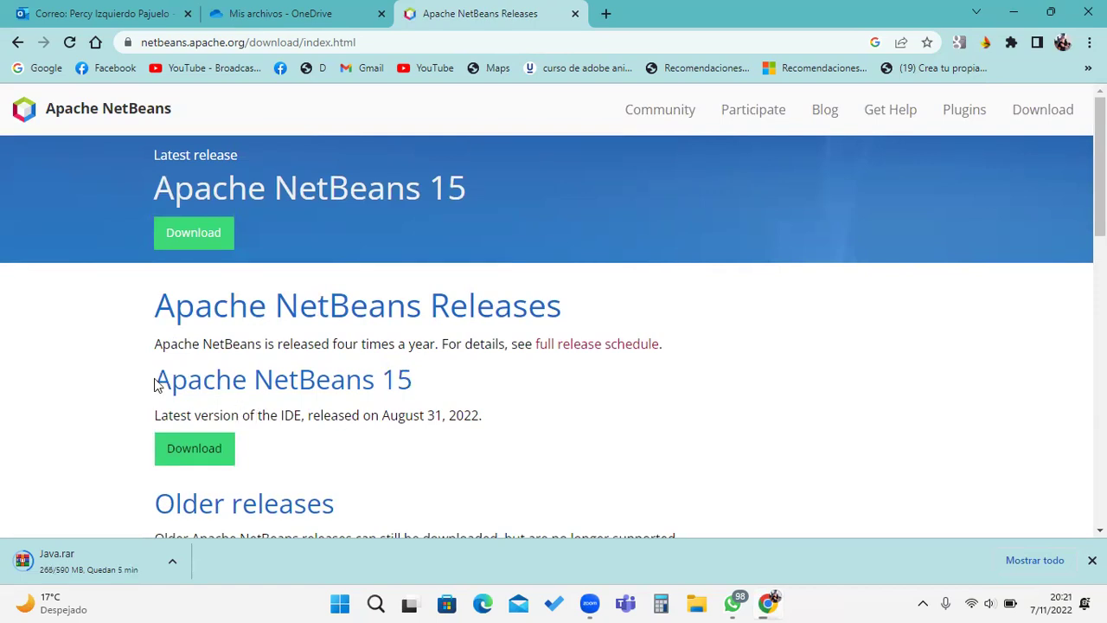
left_click_drag(150, 383, 398, 381)
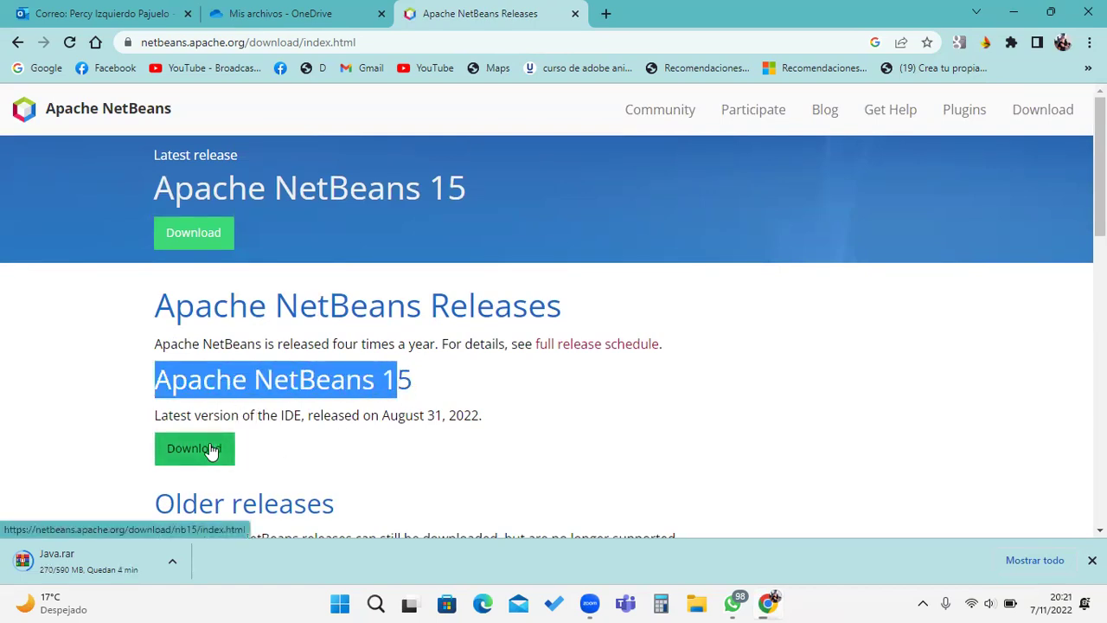
left_click(494, 420)
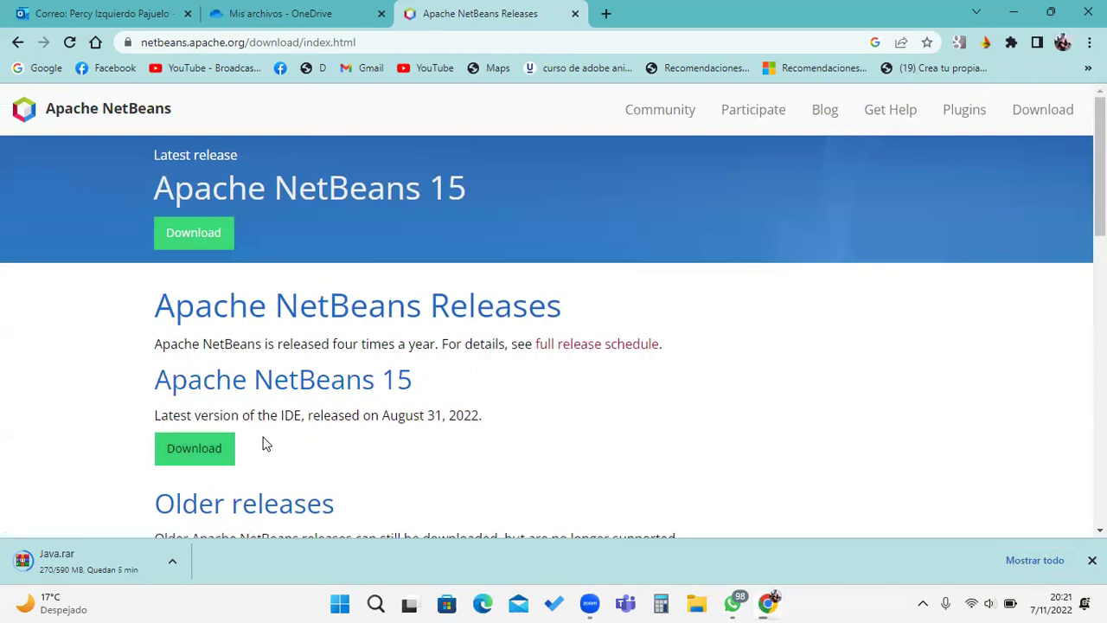
Step: Go to the NetBeans 15 download page through its Download button
scroll(303, 389, "down", 3)
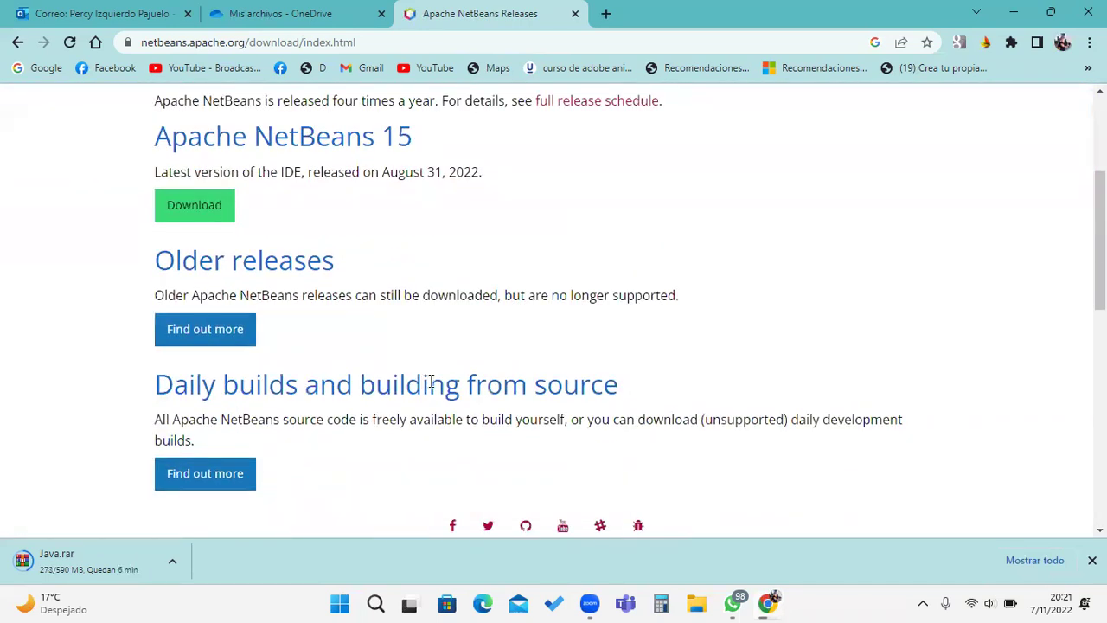
scroll(401, 383, "down", 3)
scroll(401, 384, "up", 6)
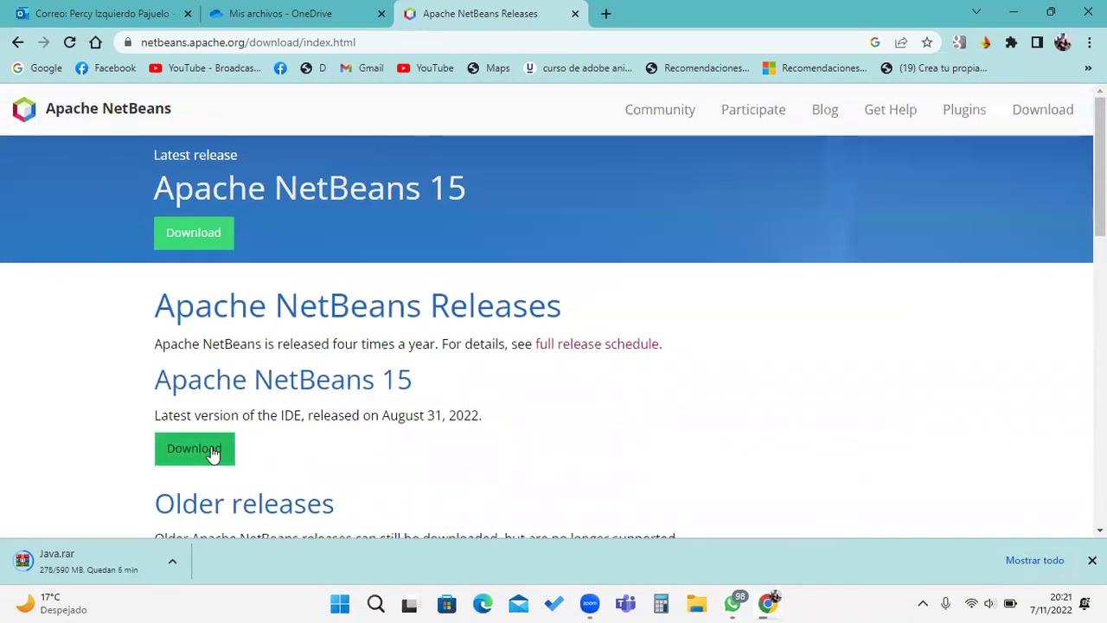
left_click(204, 451)
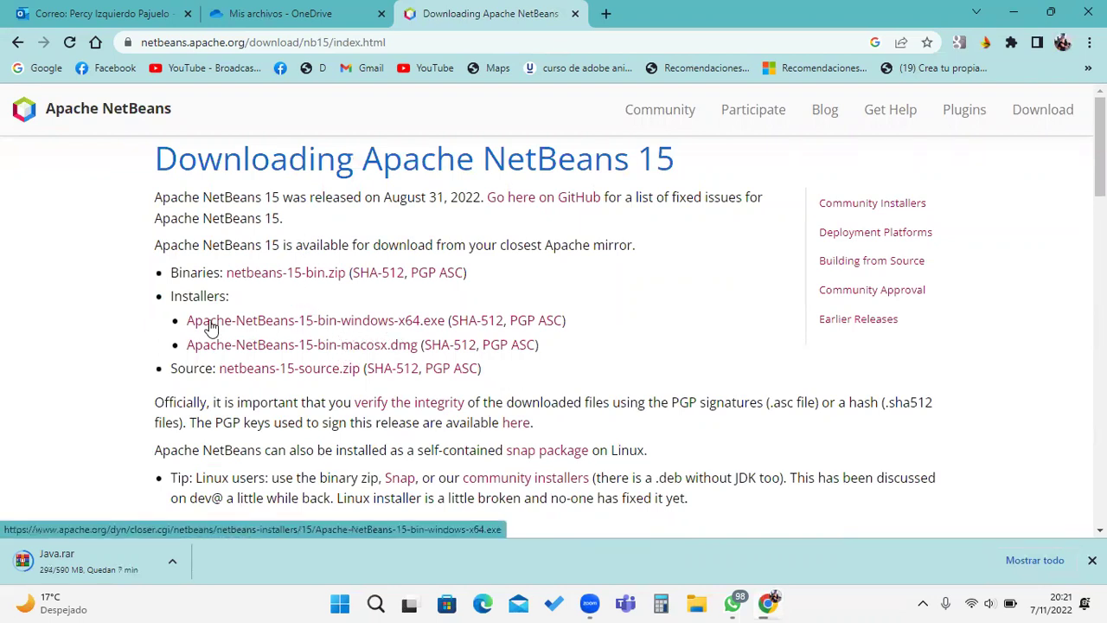
Step: Choose the Apache-NetBeans-15-bin-windows-x64.exe installer and download it from the suggested mirror
left_click(333, 327)
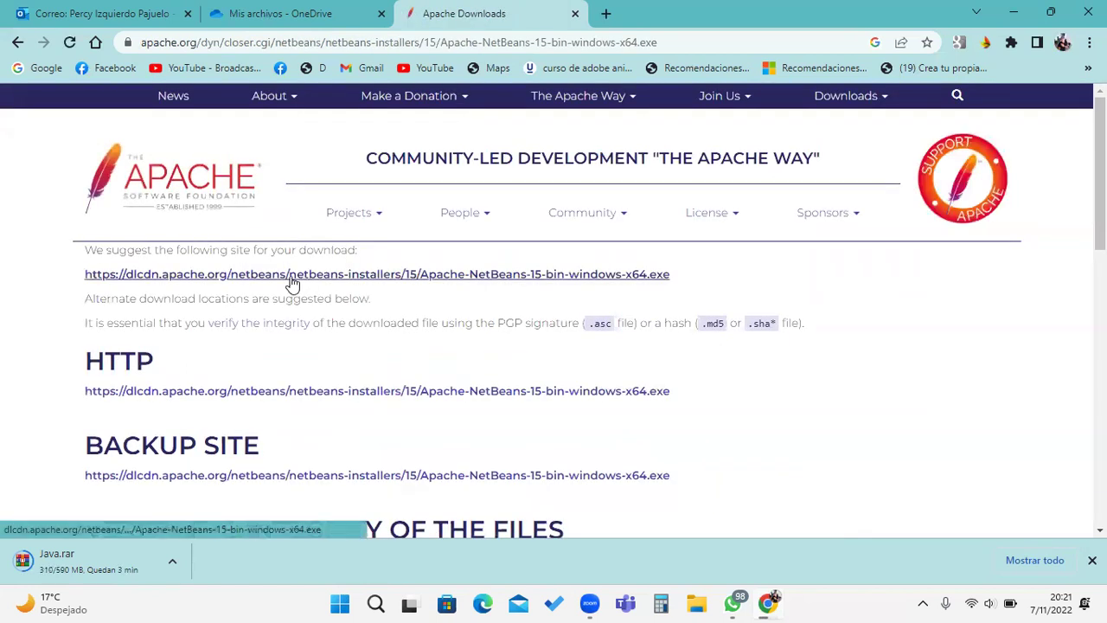
left_click(367, 274)
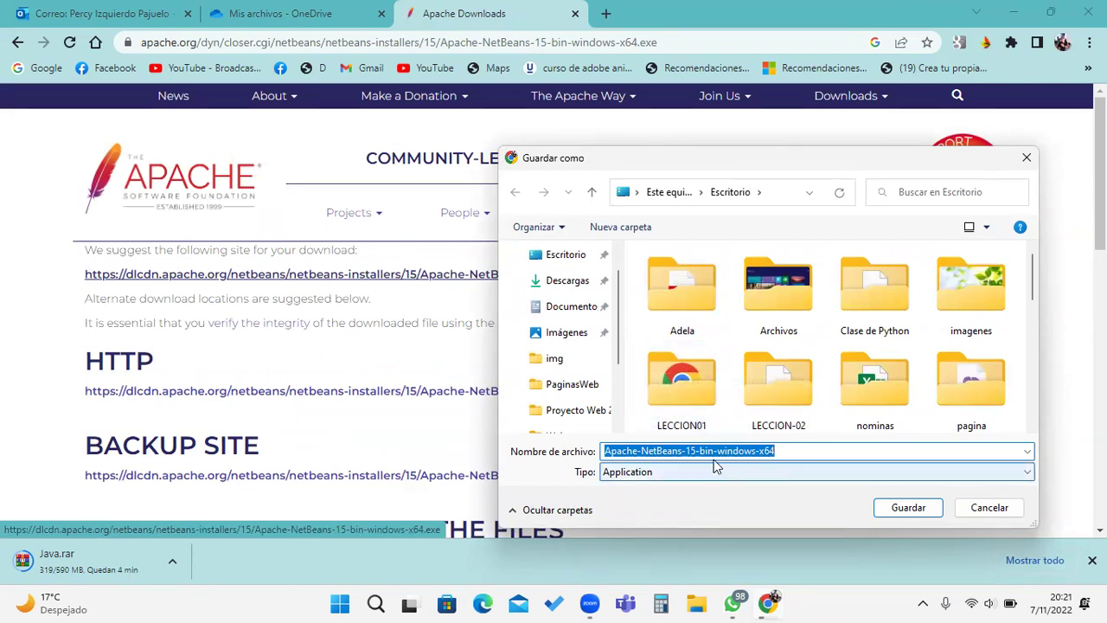
Step: Create a NETBEANS folder on Escritorio and save the Windows x64 installer inside it
left_click(634, 224)
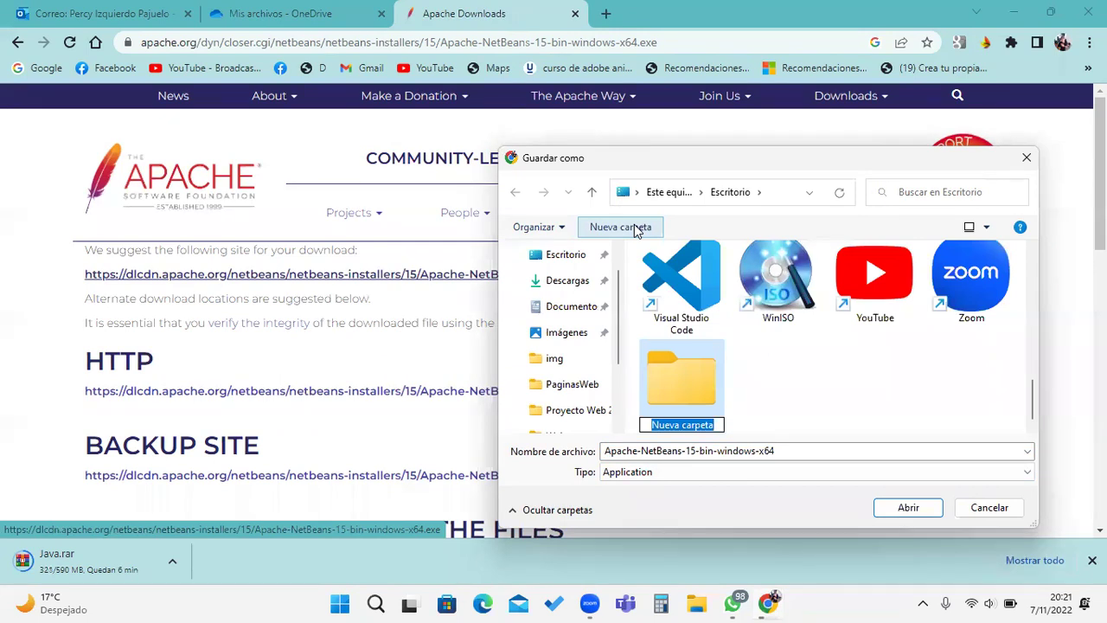
type("NETBE")
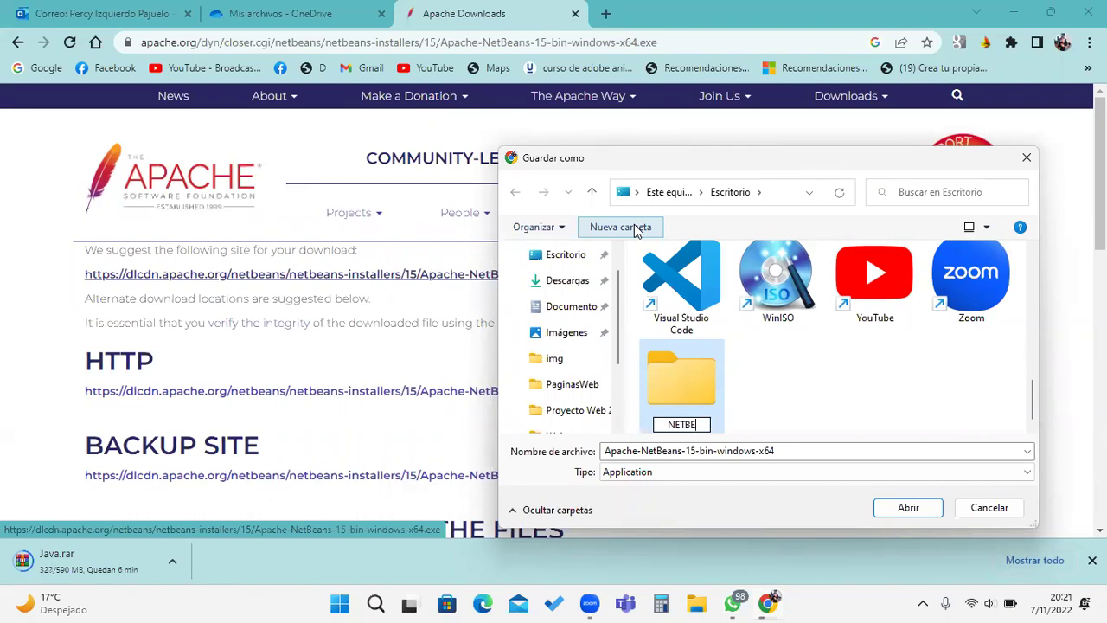
type("ANS")
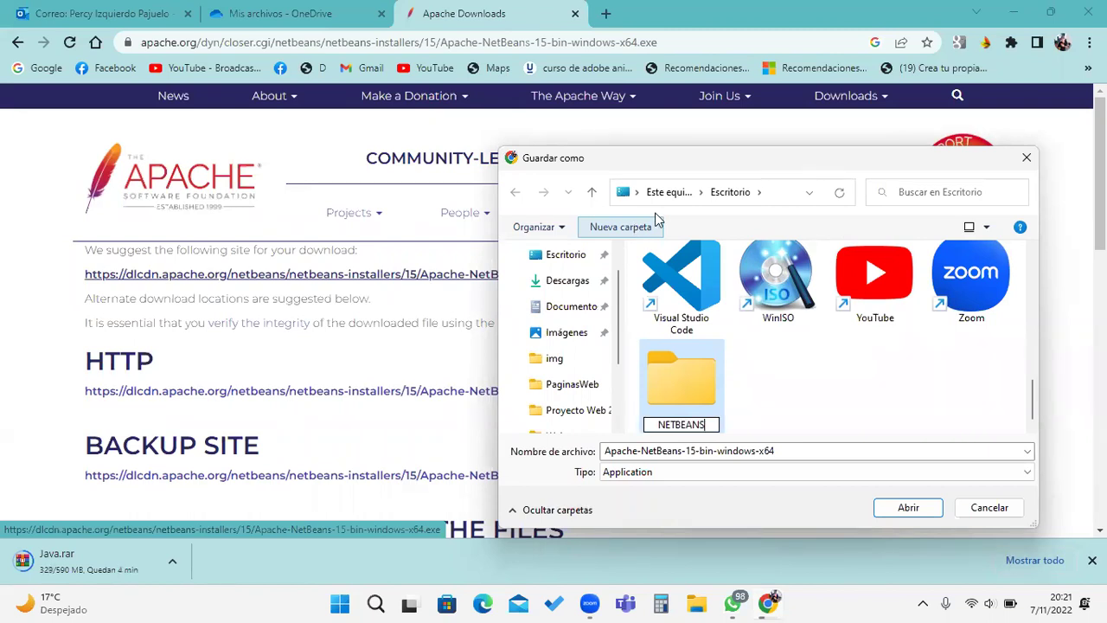
key("Return")
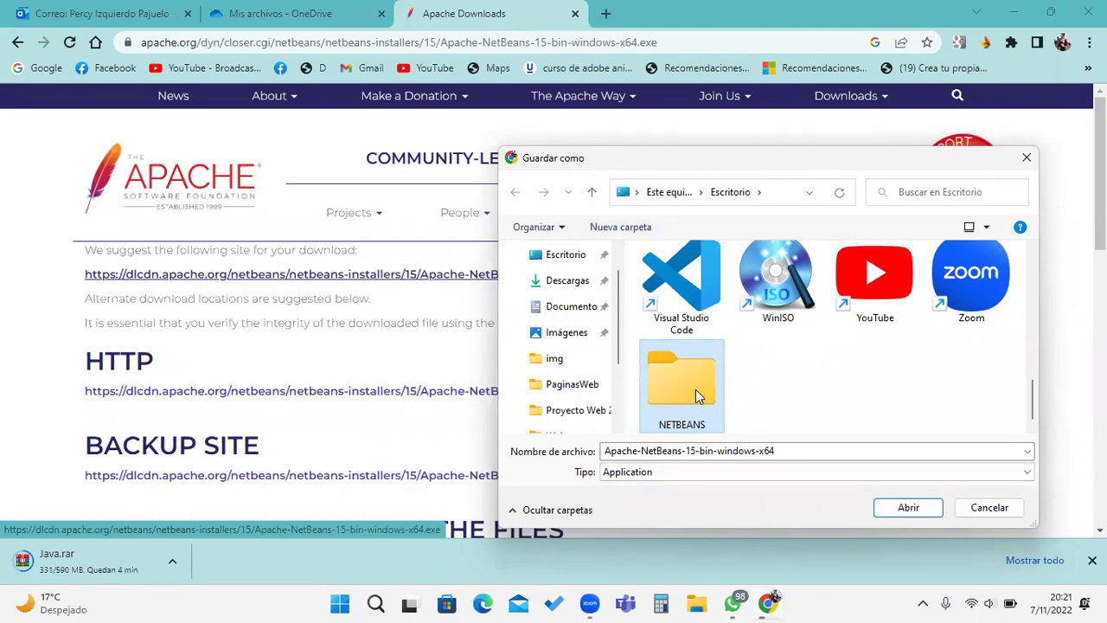
double_click(697, 391)
left_click(900, 509)
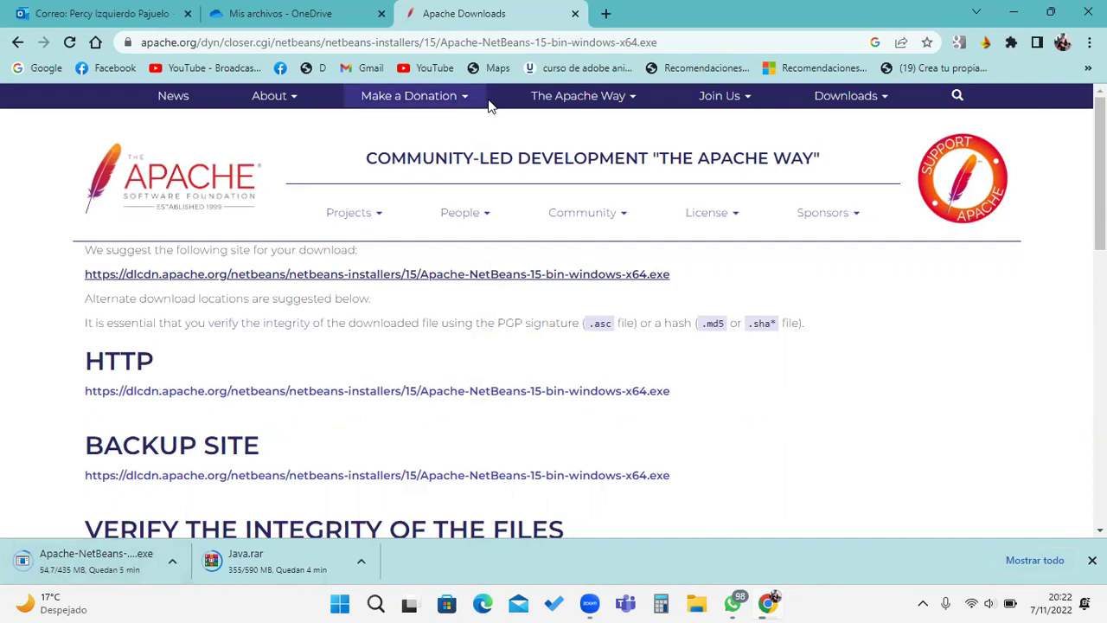
Step: In a new tab, search 'jdk netbeans', then refine the search to 'jdk netbeans download'
left_click(607, 14)
left_click(575, 339)
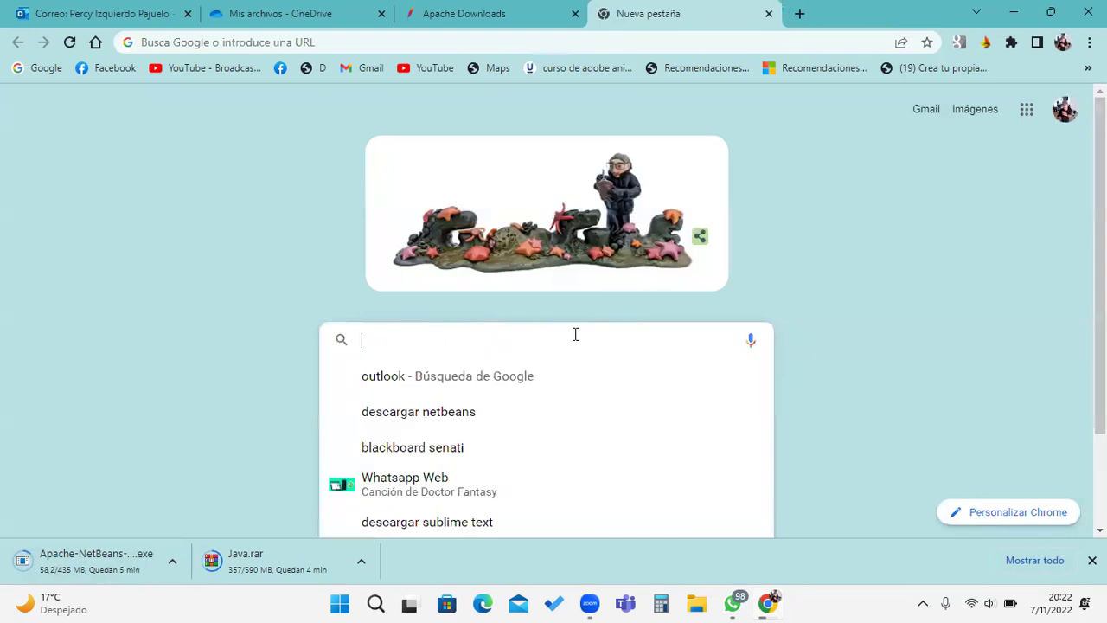
type("JDK")
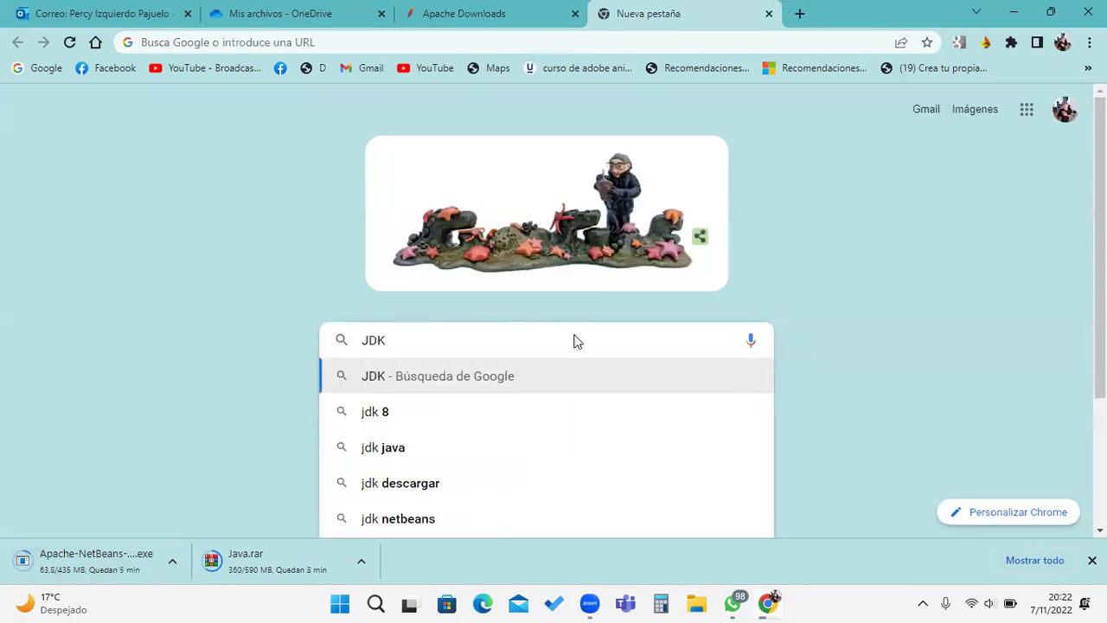
left_click(435, 518)
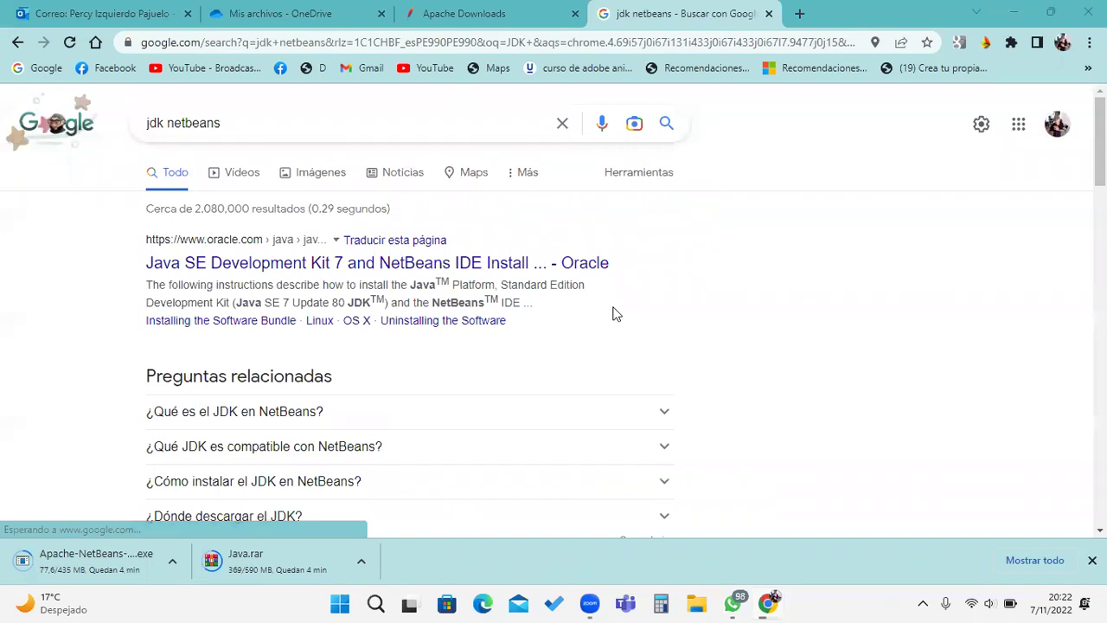
scroll(652, 302, "down", 1)
scroll(655, 309, "down", 1)
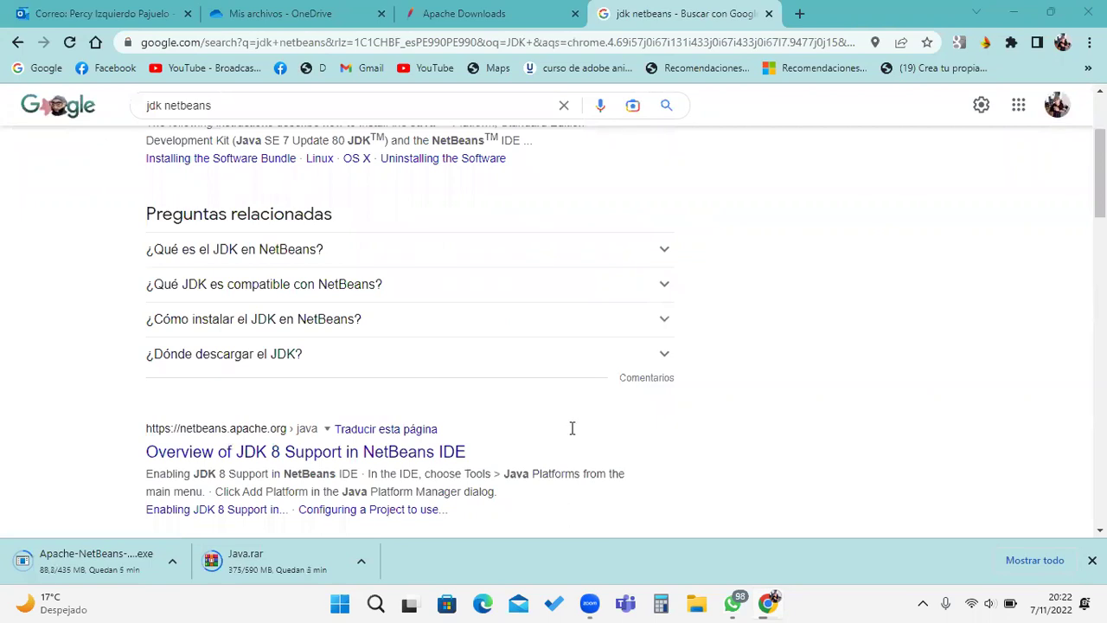
scroll(572, 428, "up", 2)
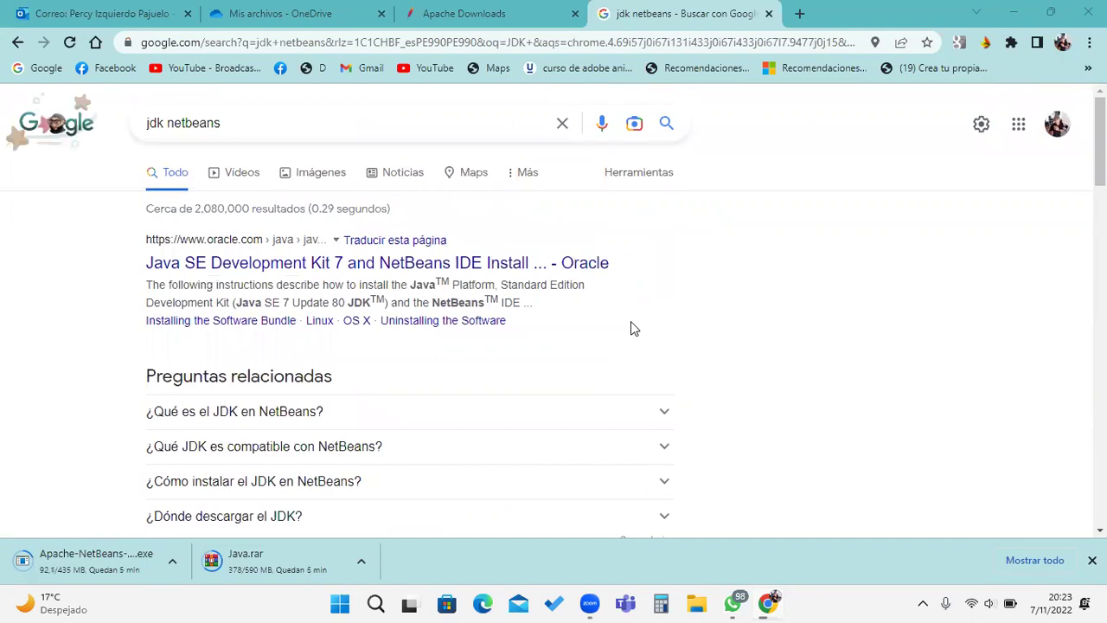
left_click(285, 126)
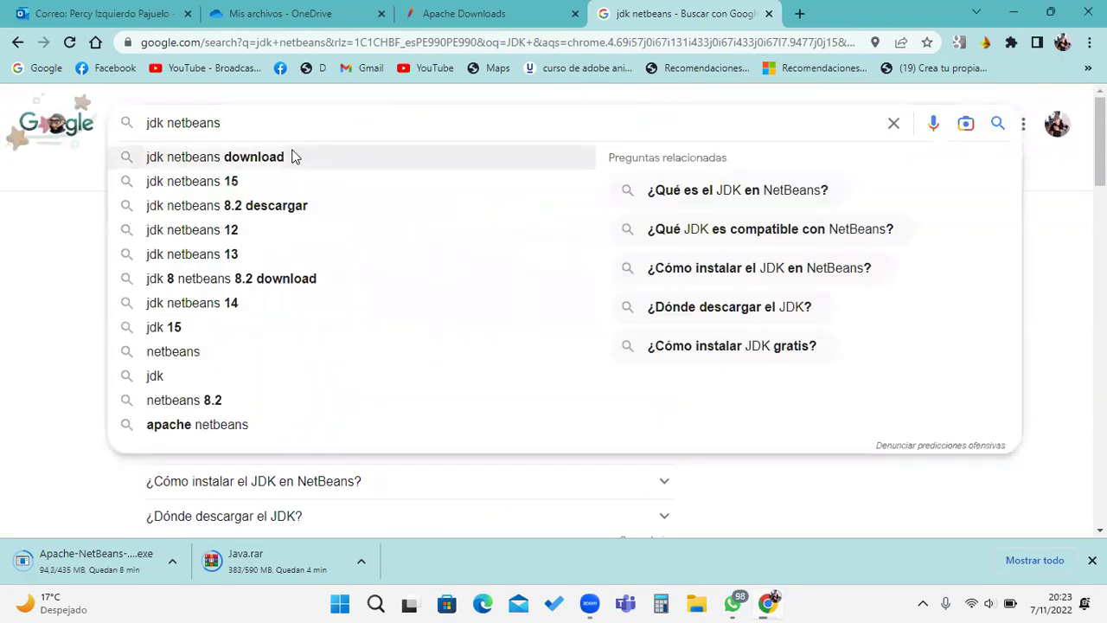
left_click(293, 157)
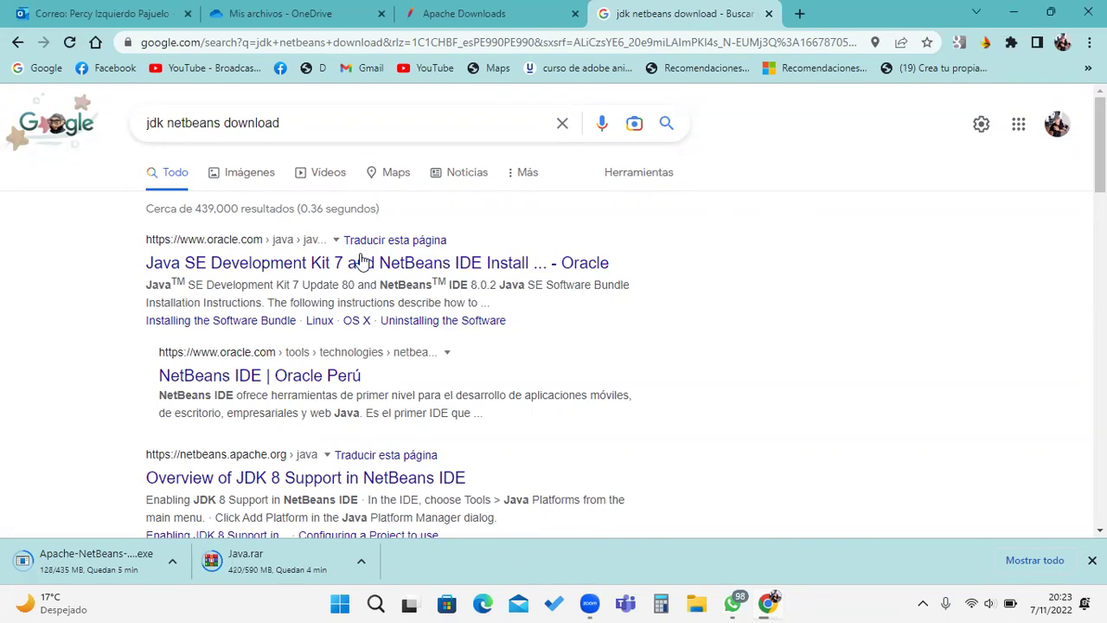
Step: Open and skim Oracle's JDK 7 and NetBeans installation guide
left_click(475, 262)
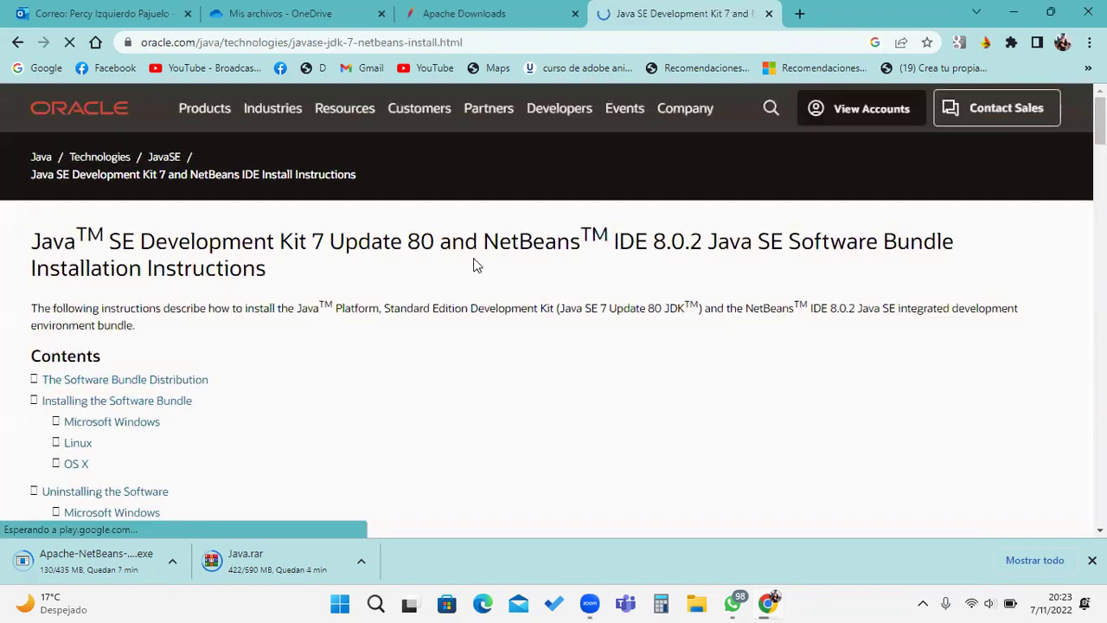
scroll(516, 309, "down", 3)
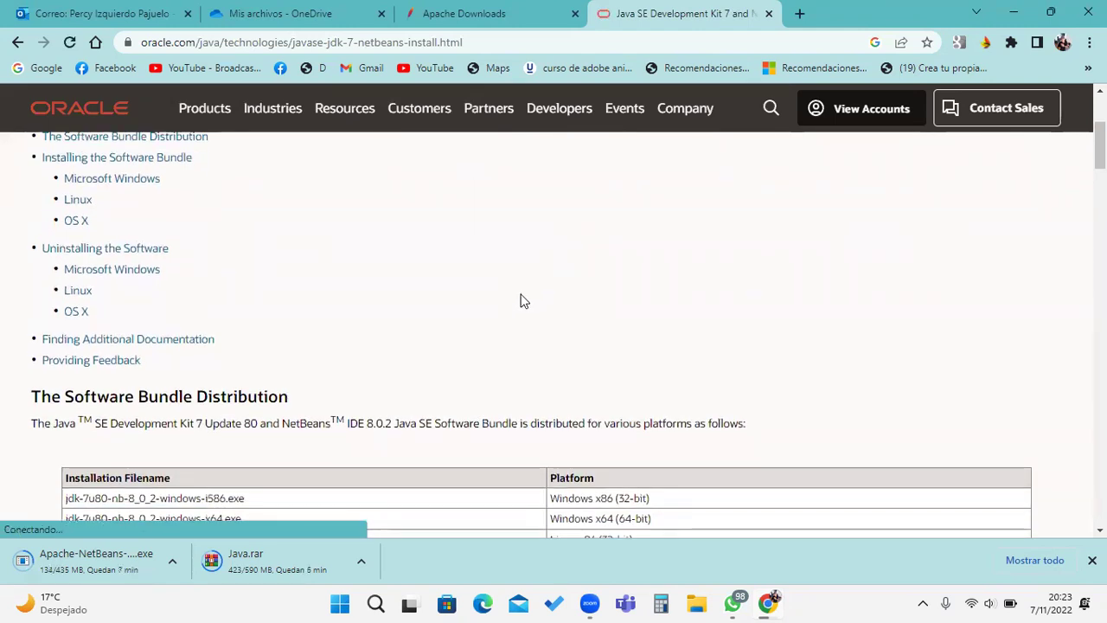
scroll(519, 301, "down", 2)
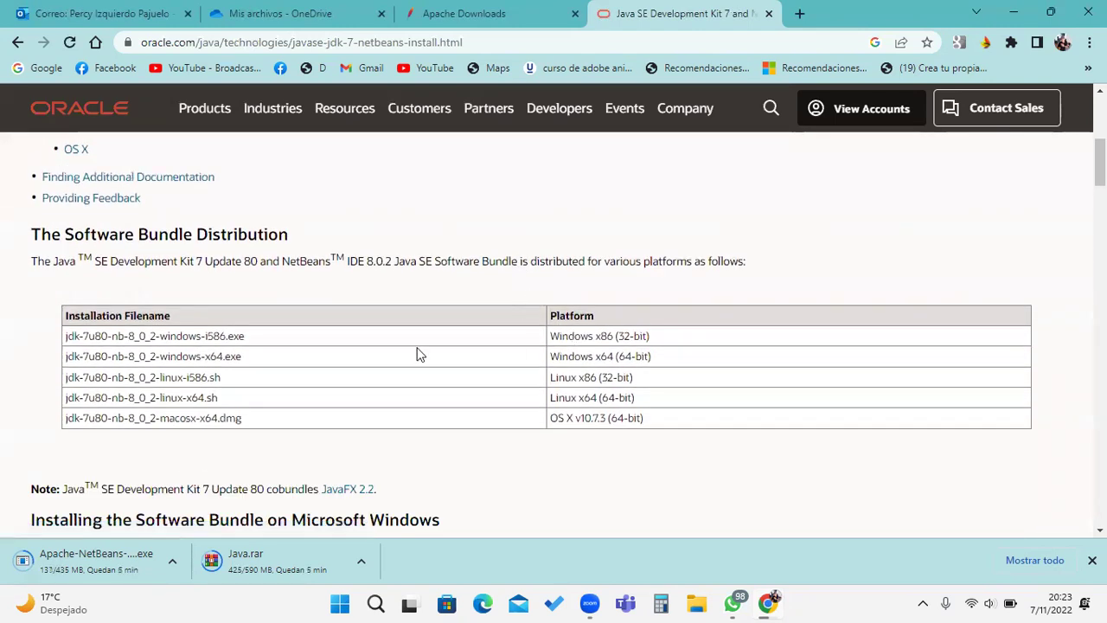
scroll(156, 348, "down", 9)
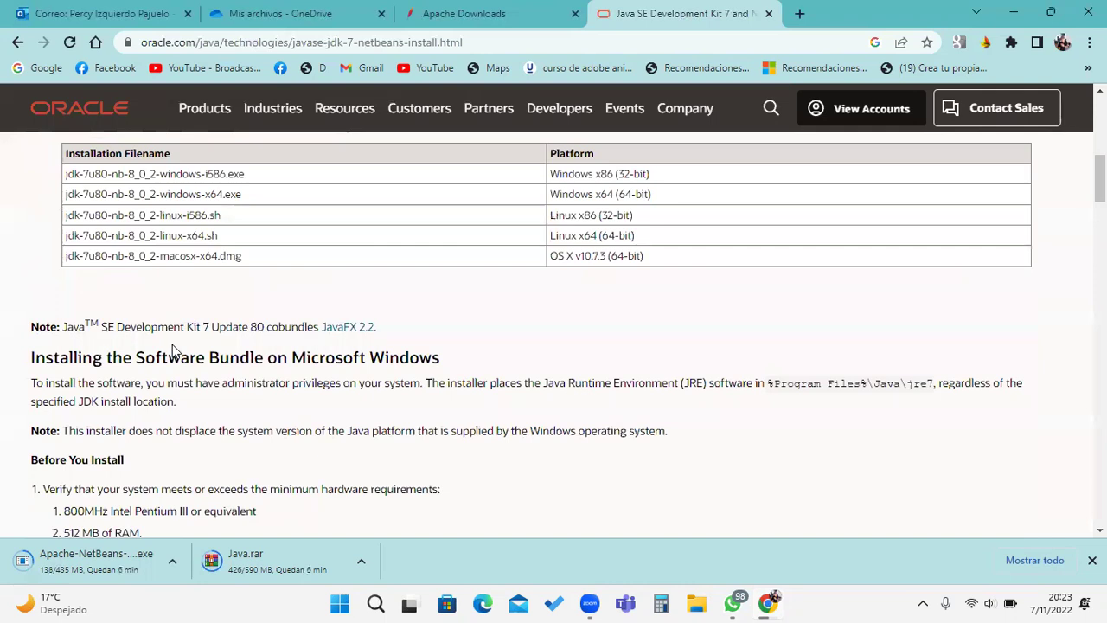
scroll(290, 325, "up", 15)
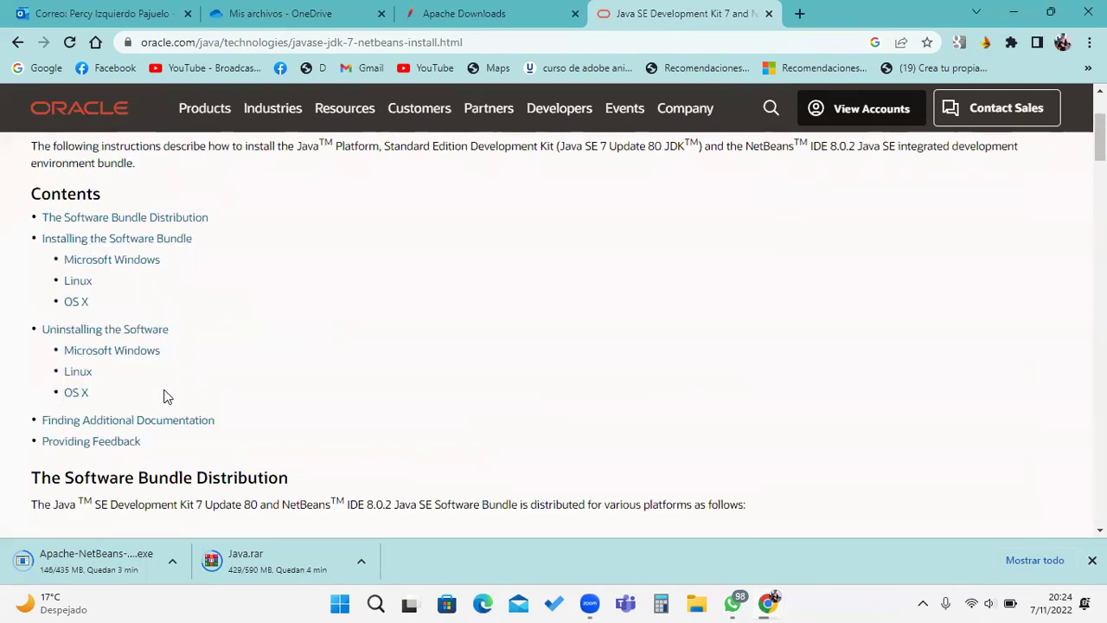
Step: Read the Microsoft Windows uninstall instructions, then return to the search results
left_click(126, 358)
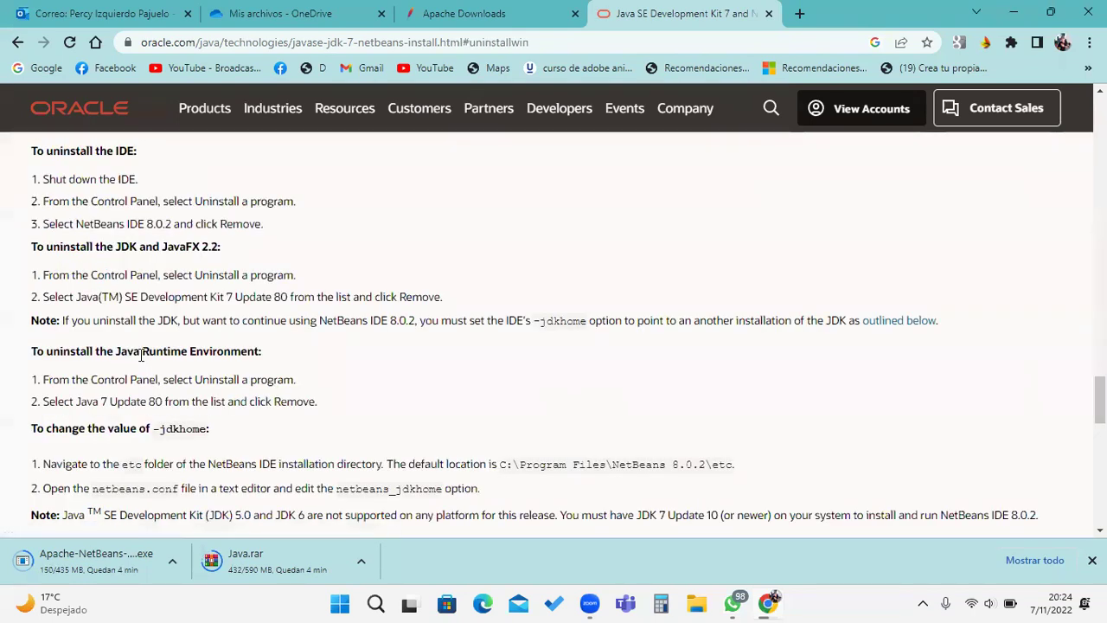
scroll(147, 355, "down", 3)
scroll(156, 350, "down", 4)
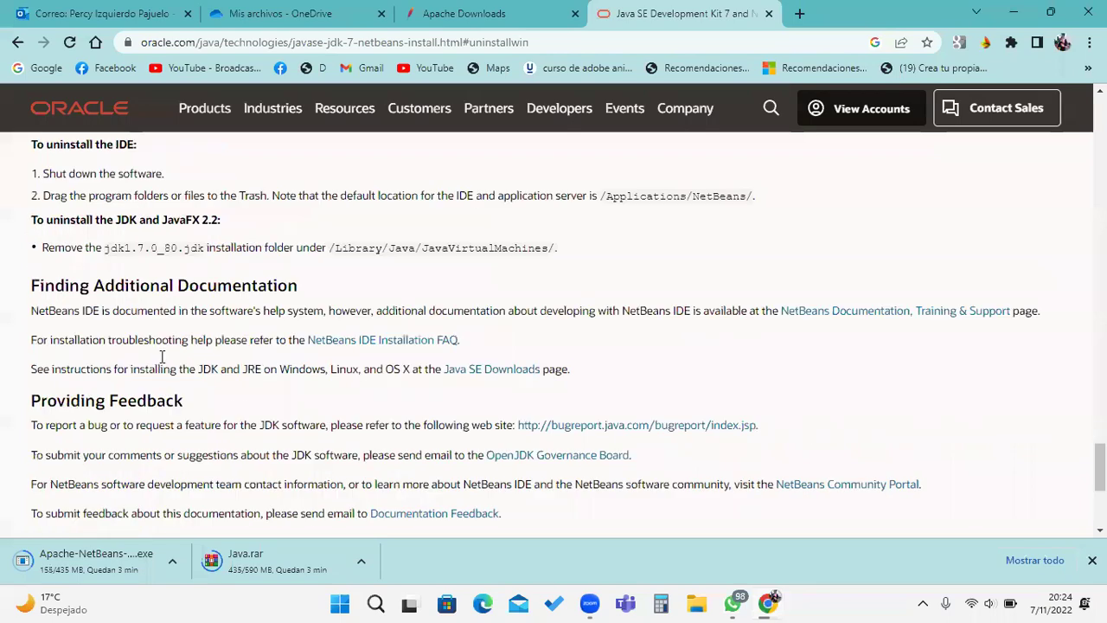
scroll(161, 356, "up", 10)
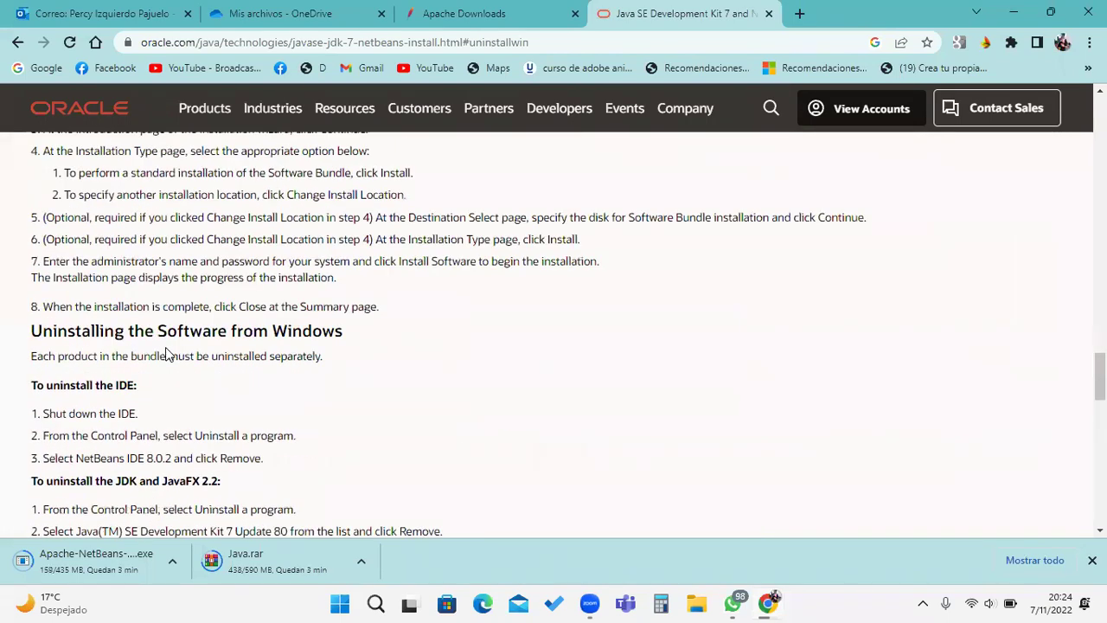
scroll(165, 347, "up", 5)
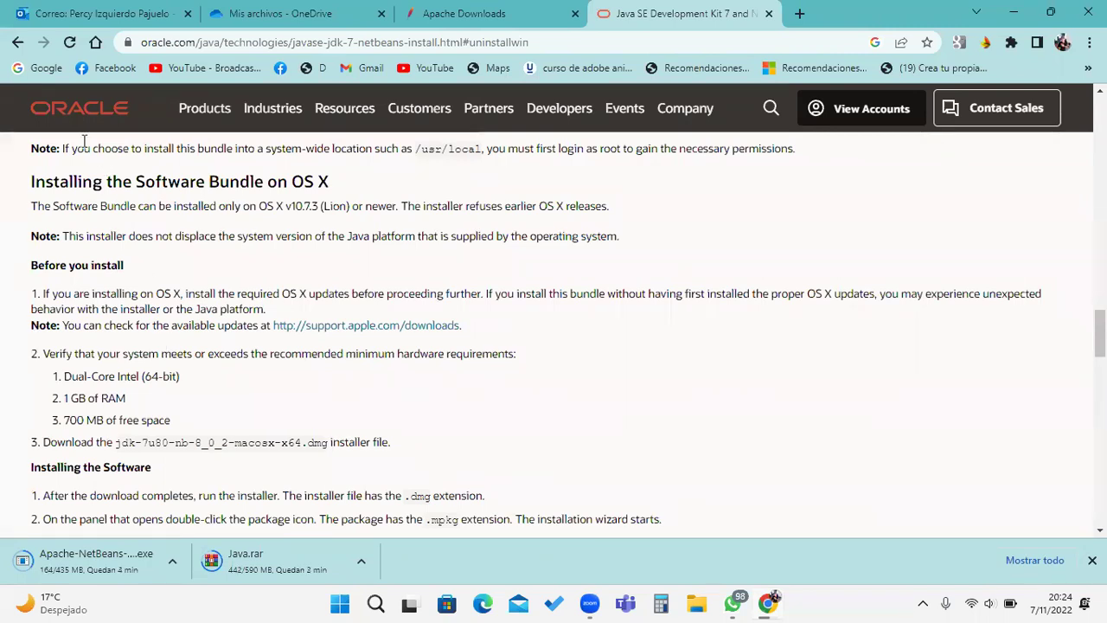
left_click(18, 44)
left_click(17, 43)
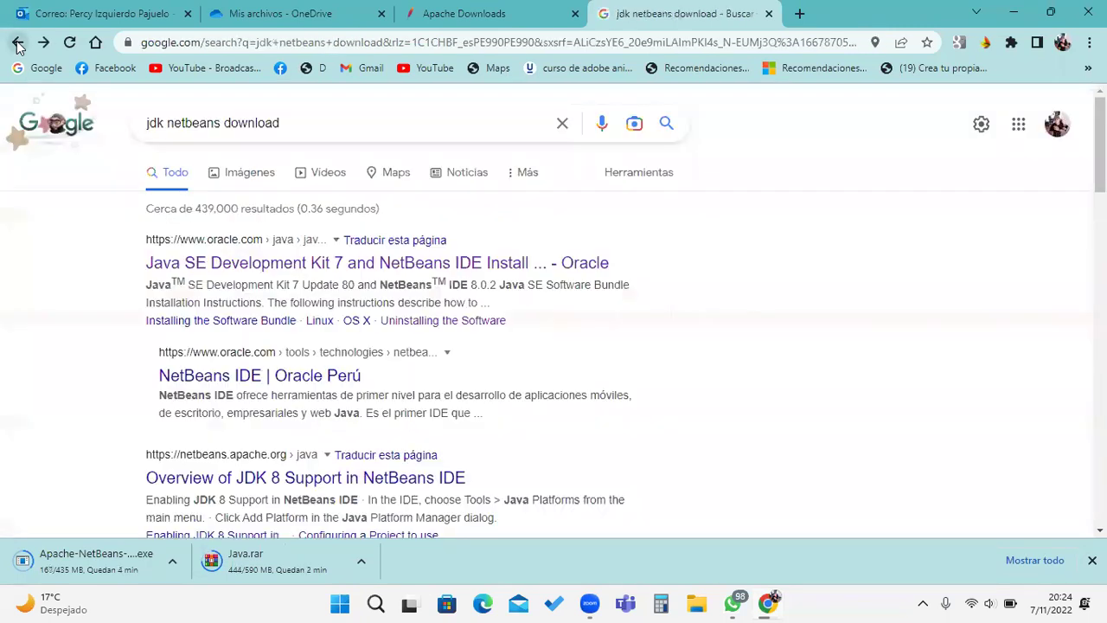
Step: Scroll through the 'NetBeans IDE | Oracle Perú' overview page
left_click(267, 375)
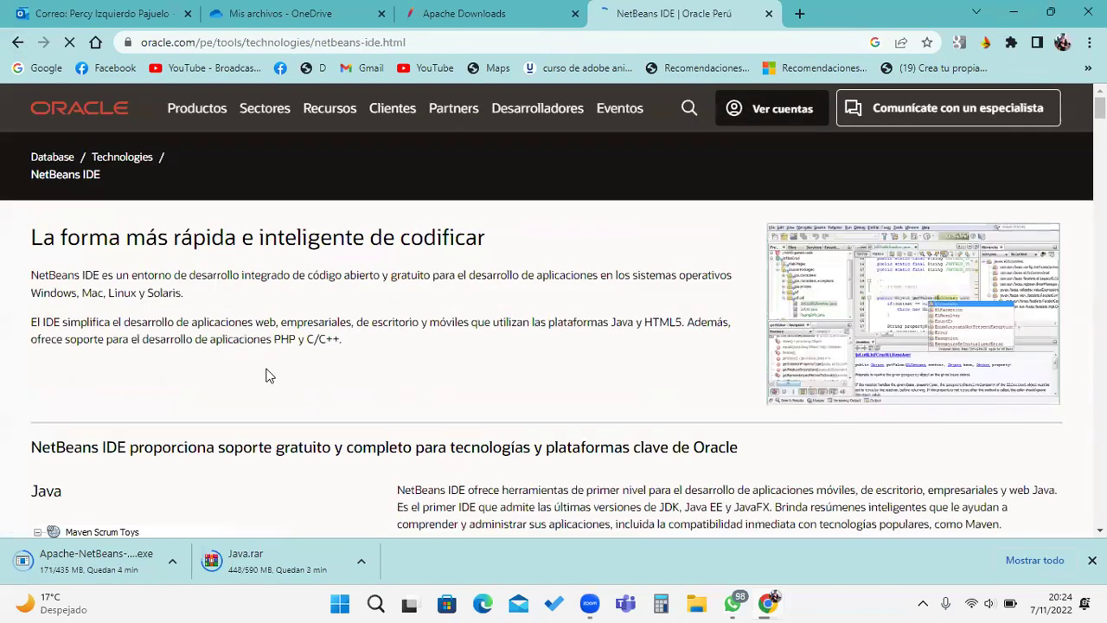
scroll(368, 322, "down", 1)
scroll(367, 322, "down", 10)
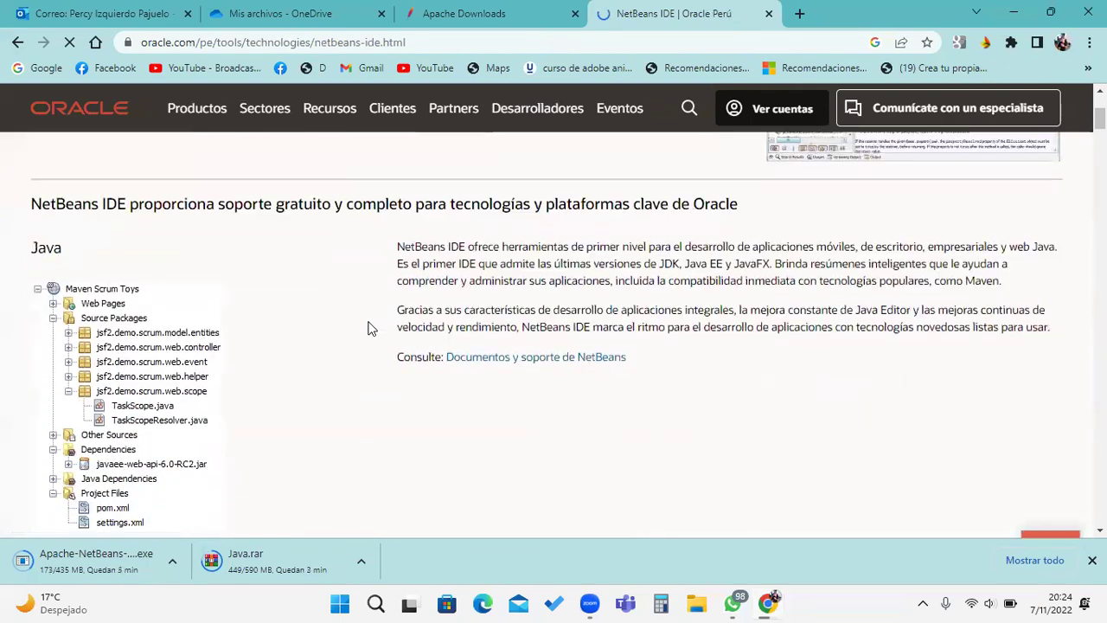
scroll(380, 335, "down", 5)
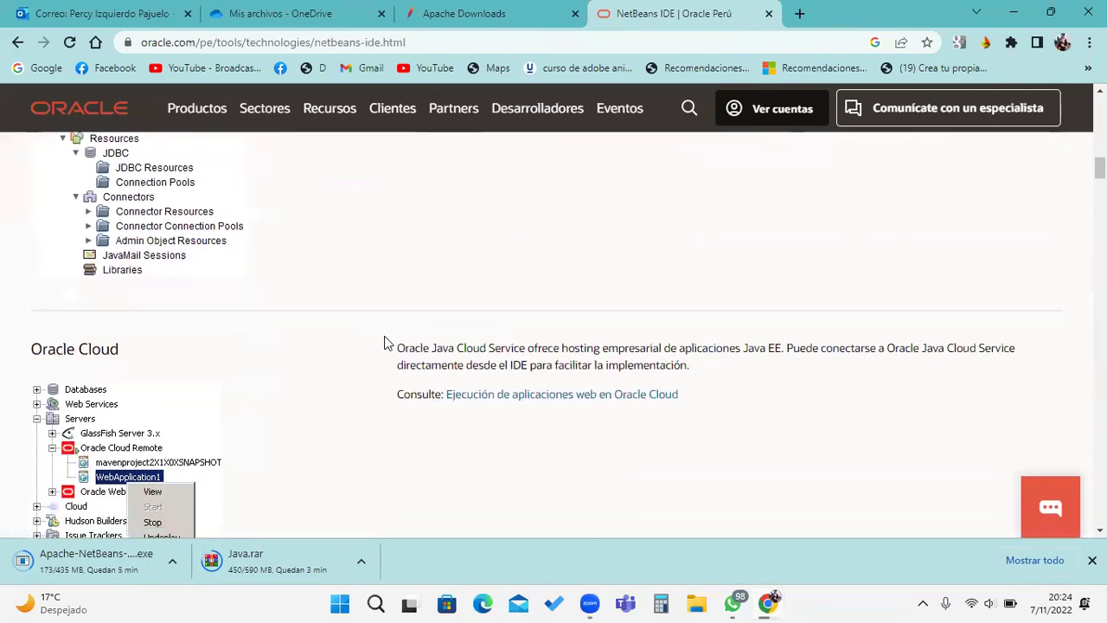
scroll(384, 344, "down", 12)
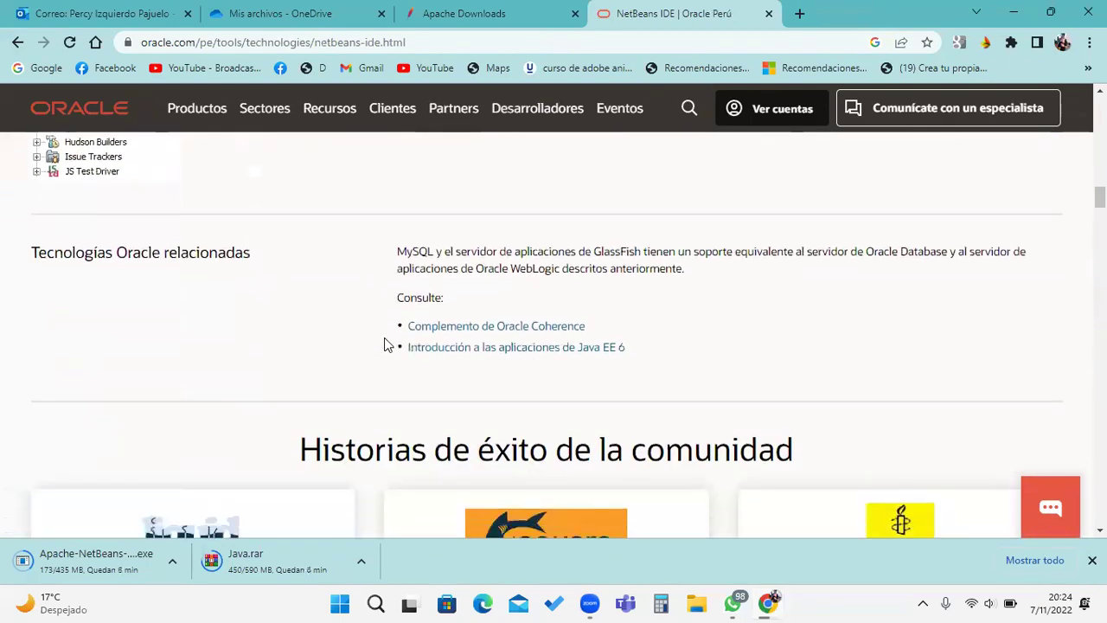
scroll(388, 347, "down", 15)
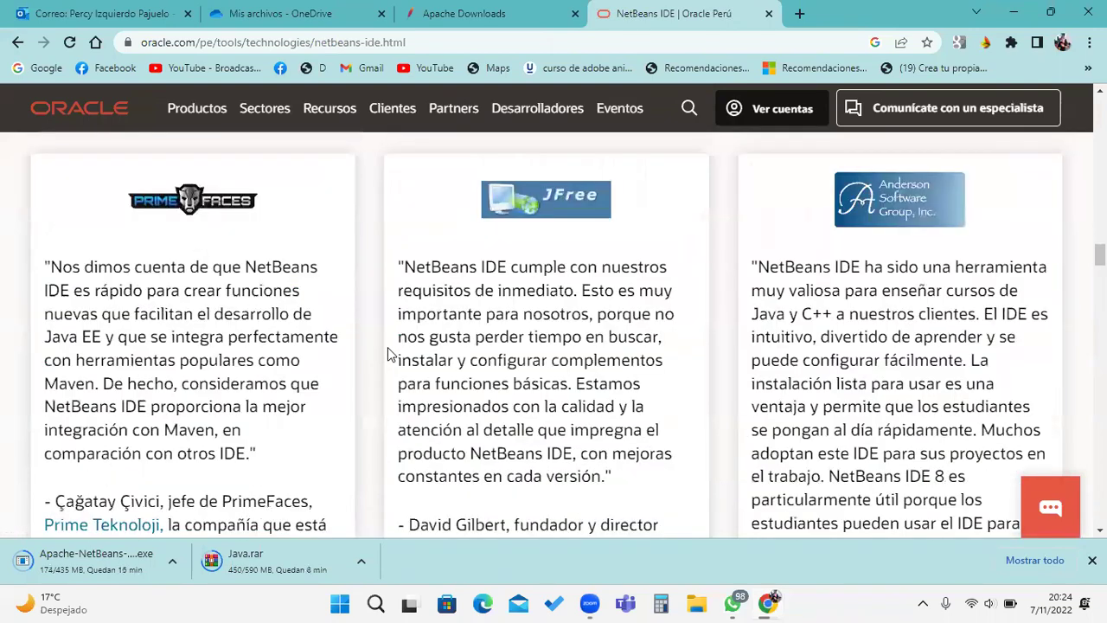
scroll(380, 346, "up", 1)
Step: Go back and change the search query to 'jdk JAVA'
left_click(17, 41)
left_click_drag(167, 123, 402, 147)
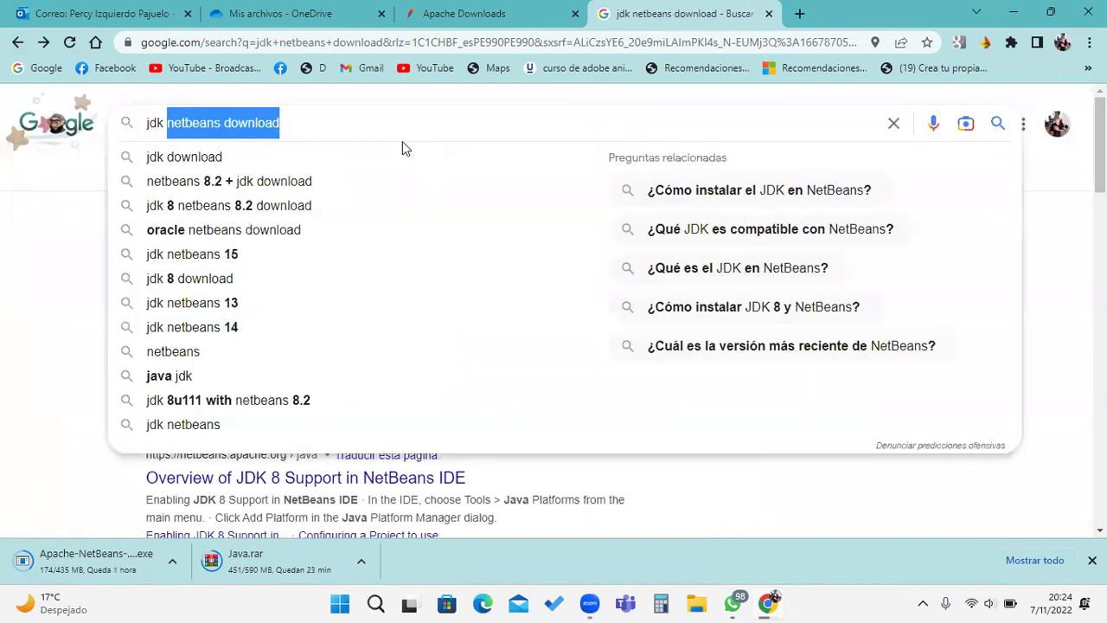
type("JAVA")
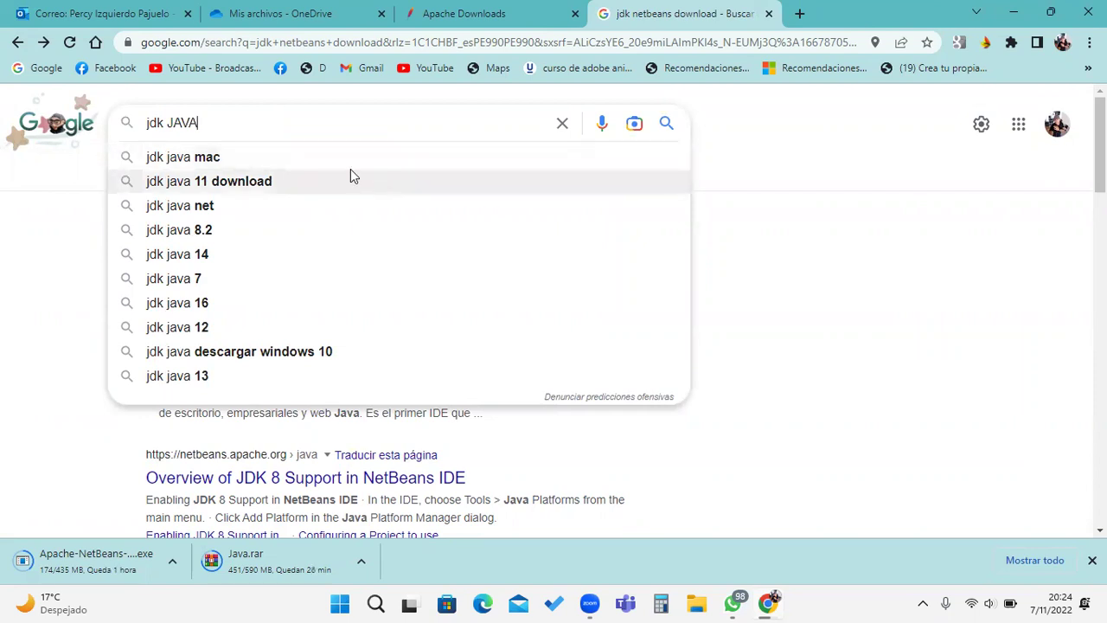
key("Return")
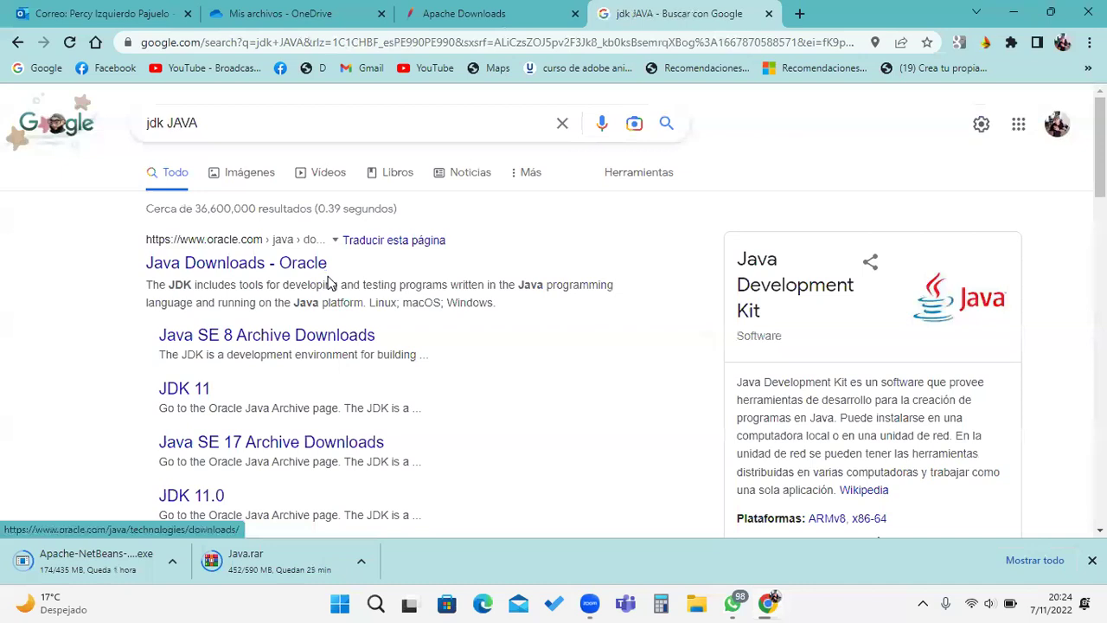
scroll(314, 276, "down", 1)
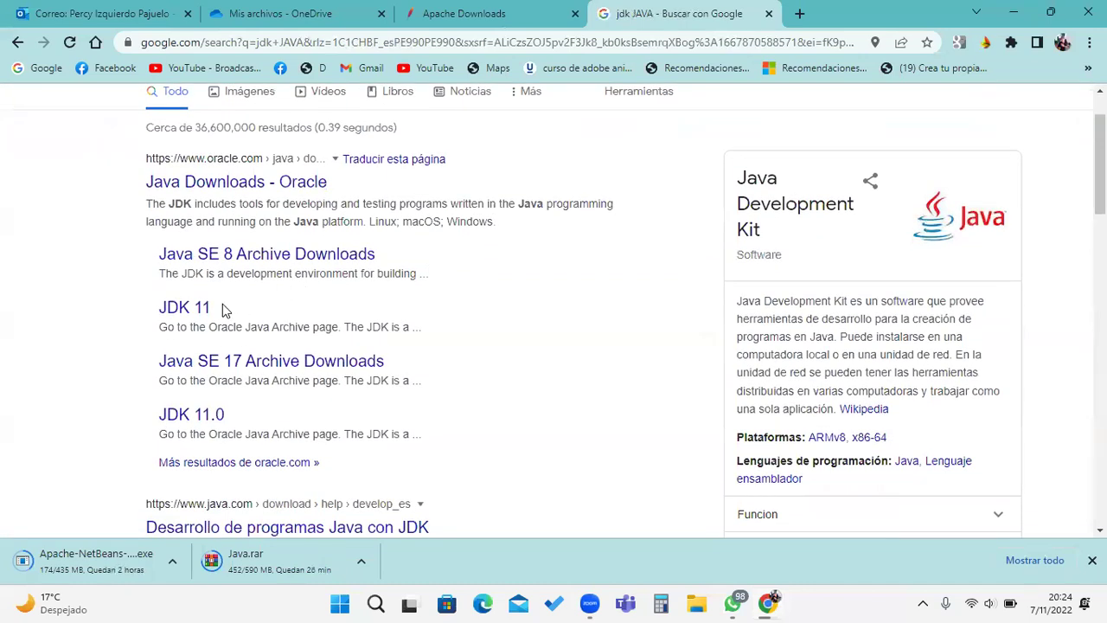
Step: Open Oracle's Java SE 11 Archive Downloads page and select its URL
left_click(192, 309)
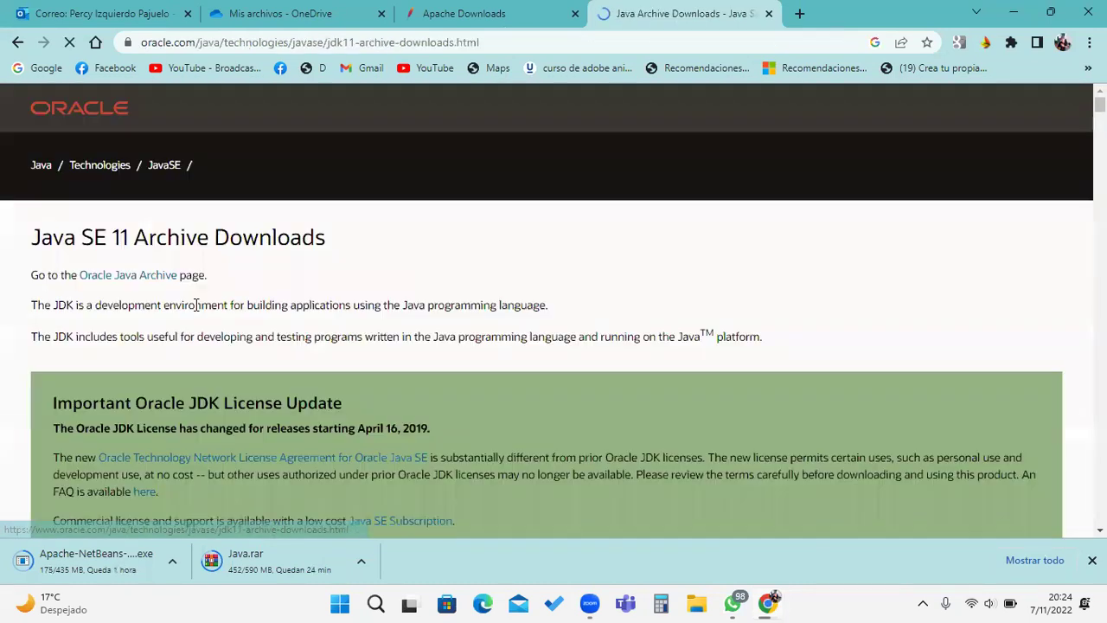
scroll(439, 302, "down", 3)
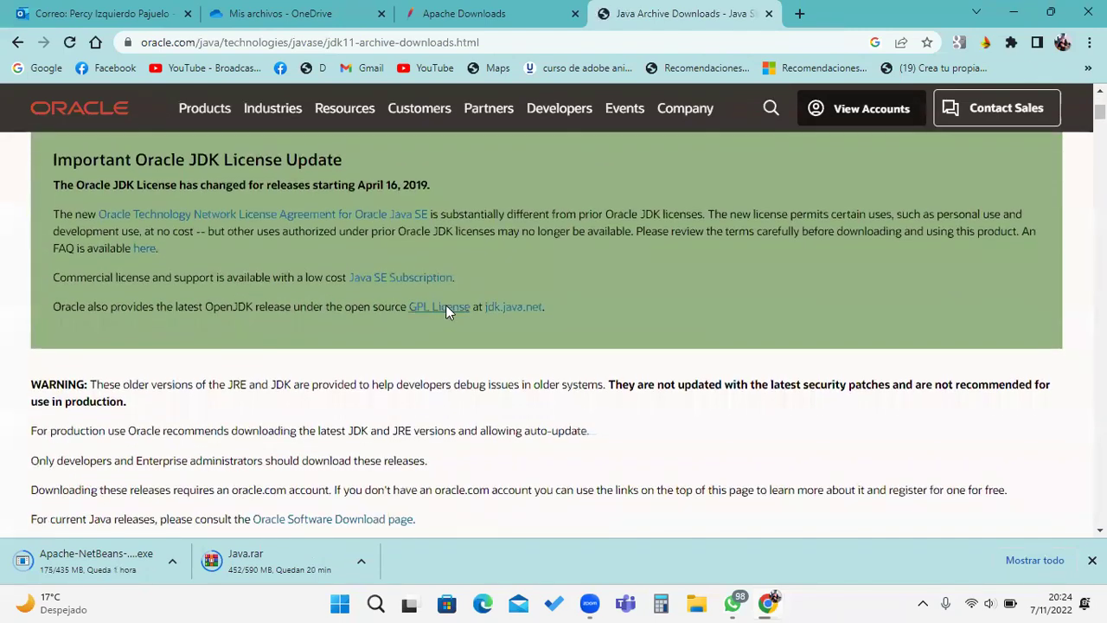
scroll(446, 304, "down", 5)
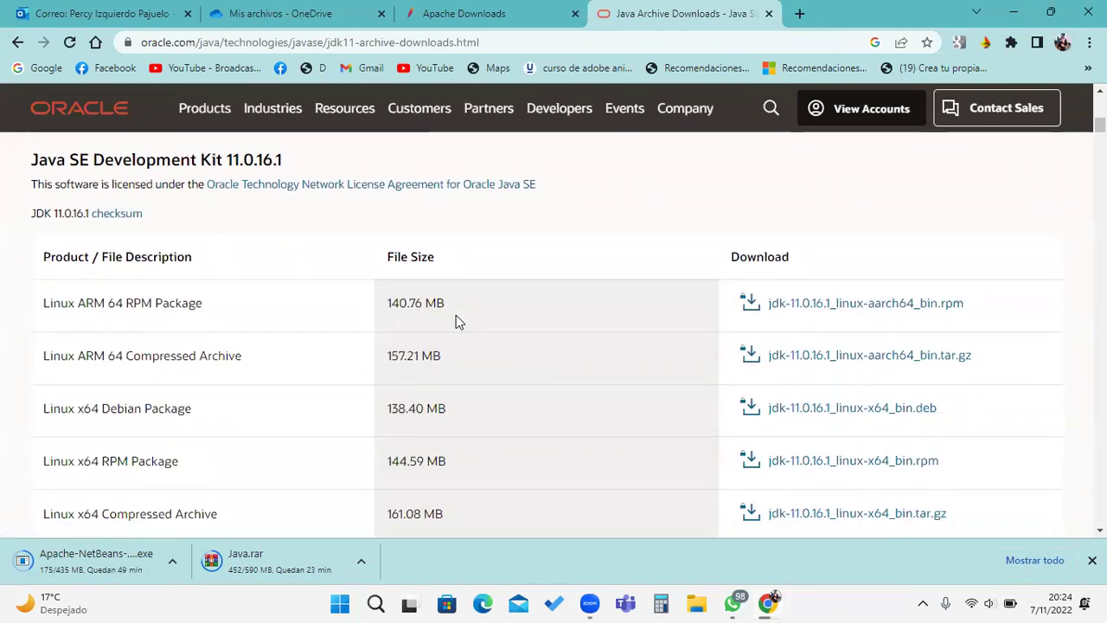
scroll(456, 318, "up", 8)
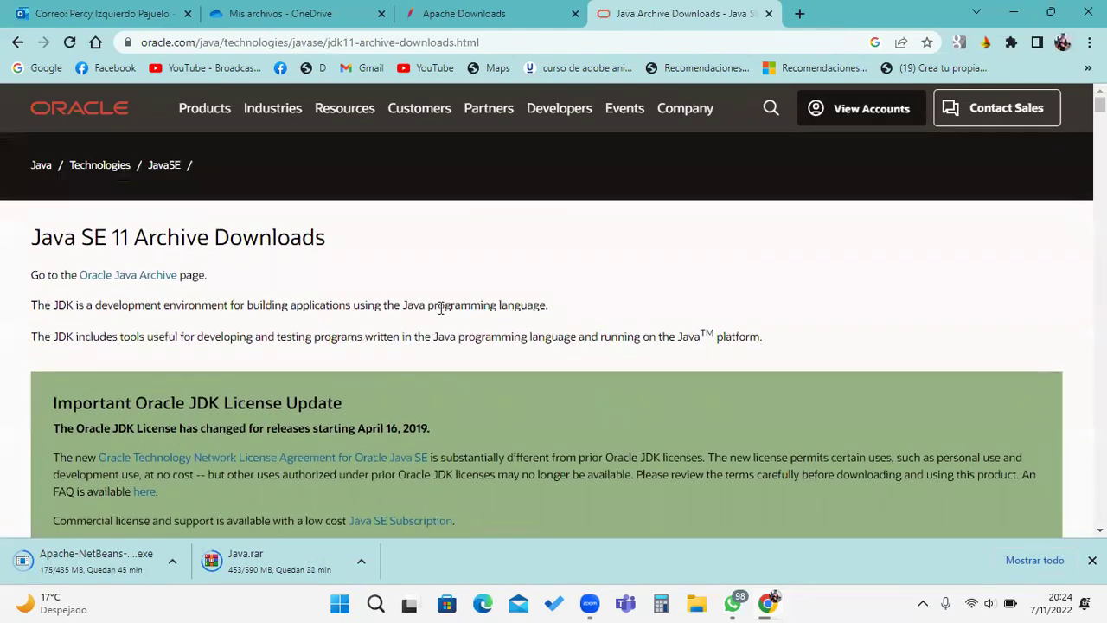
left_click(507, 42)
key("ctrl+c")
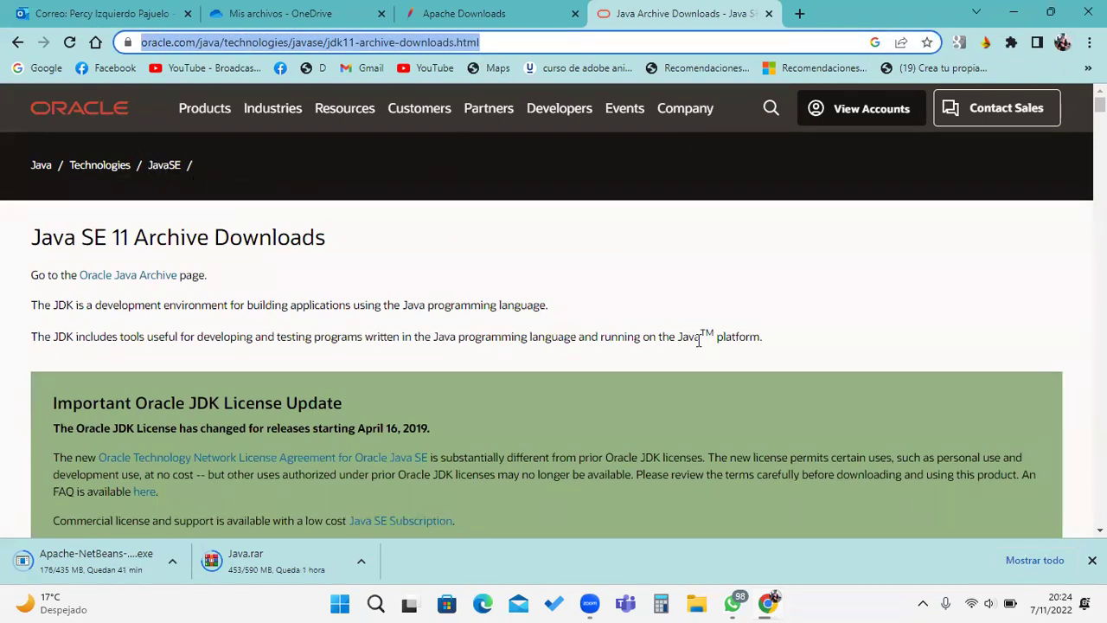
Step: Post the Java SE 11 archive link in the Python class WhatsApp group
left_click(733, 603)
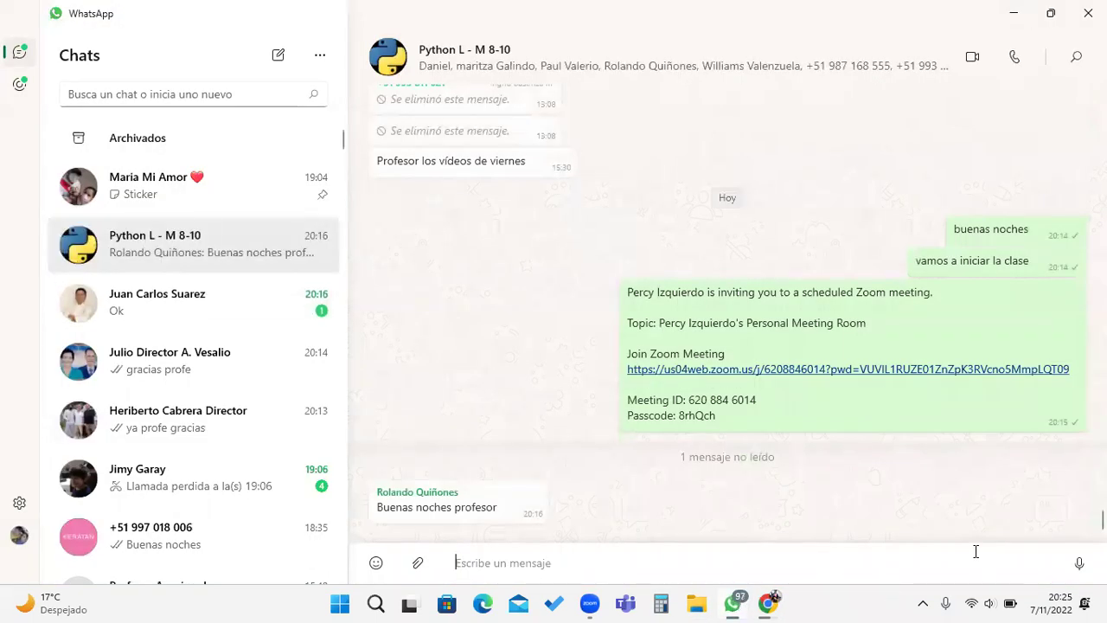
left_click(161, 250)
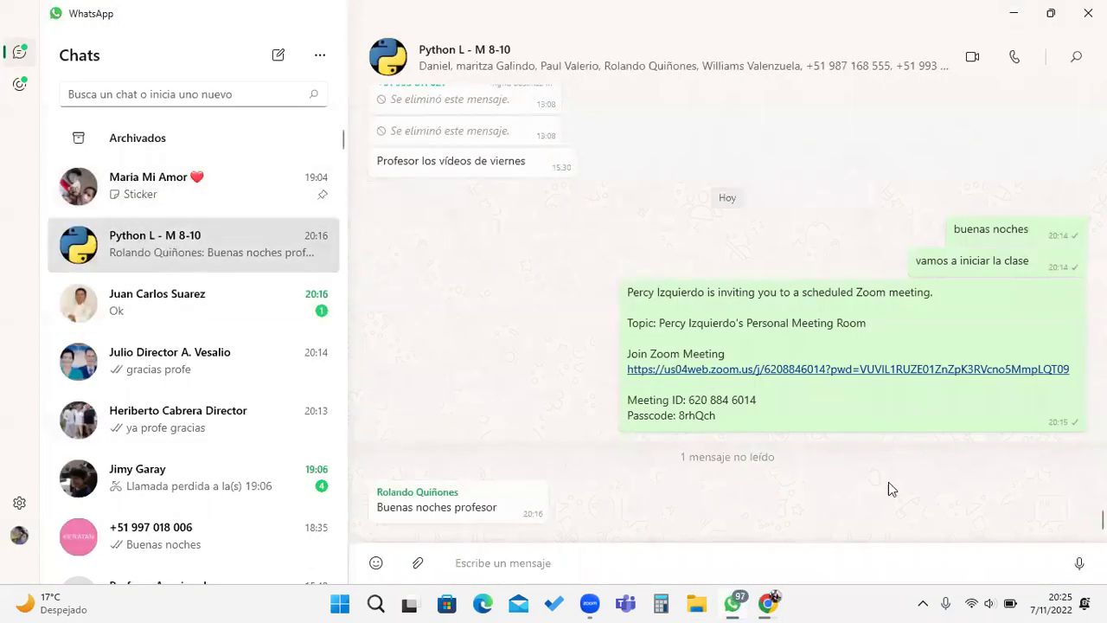
key("ctrl+v")
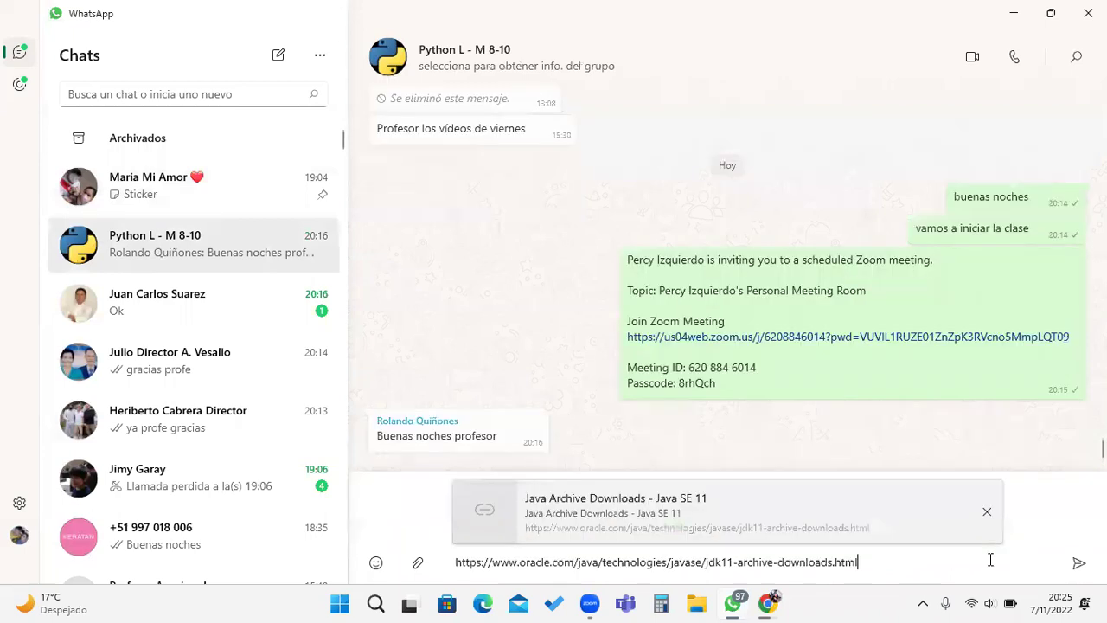
key("Return")
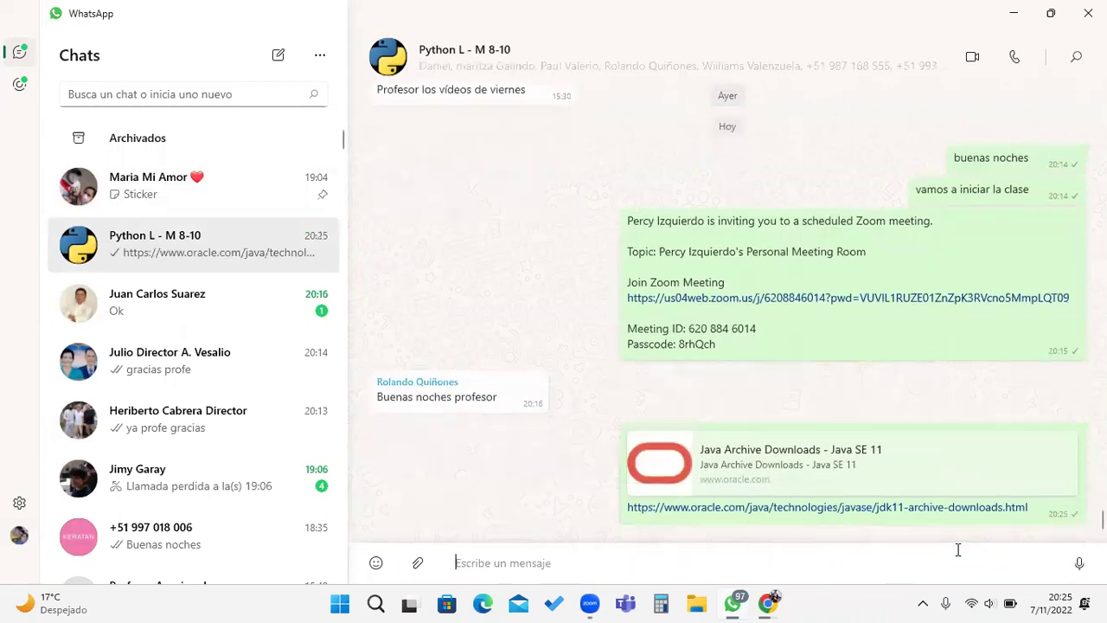
left_click(1013, 14)
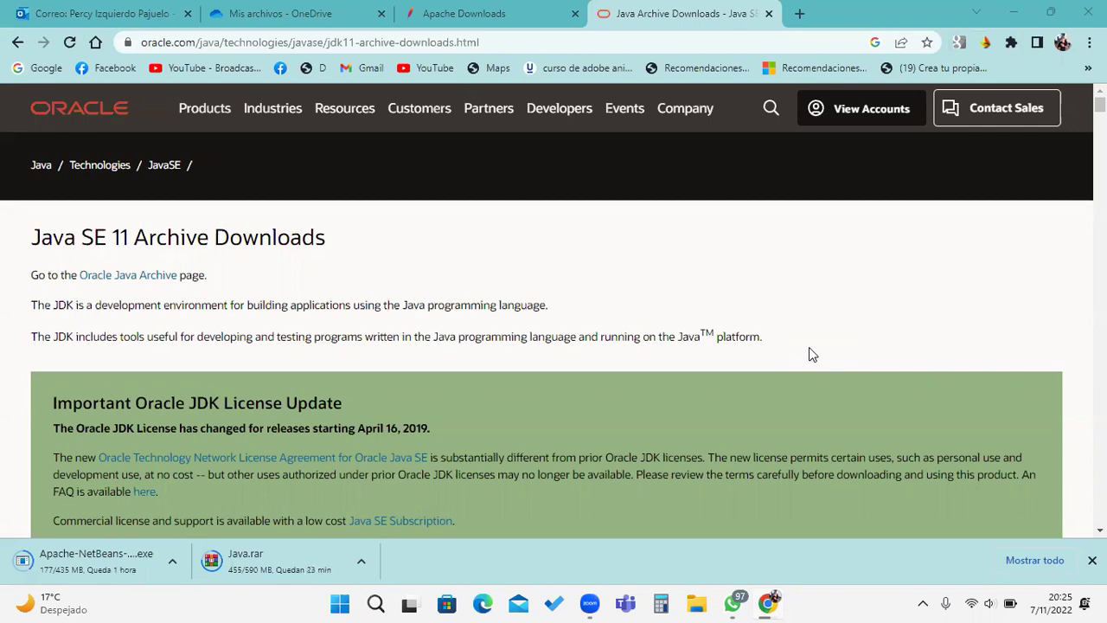
Step: Copy the NetBeans 15 download page URL and post it in the same group
left_click(481, 14)
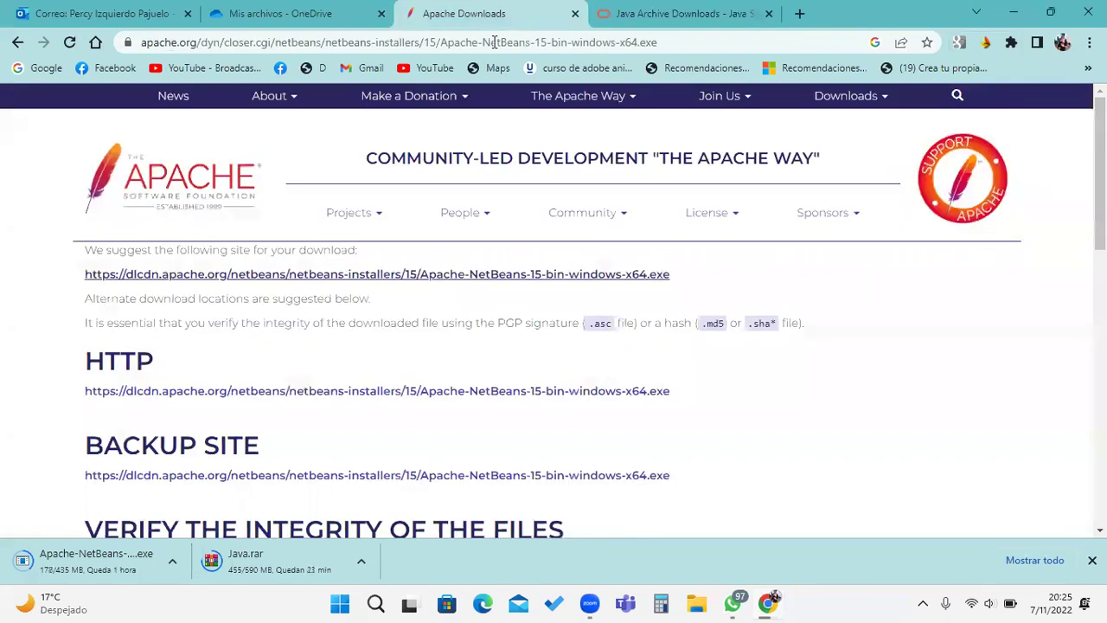
left_click(675, 40)
key("ctrl+c")
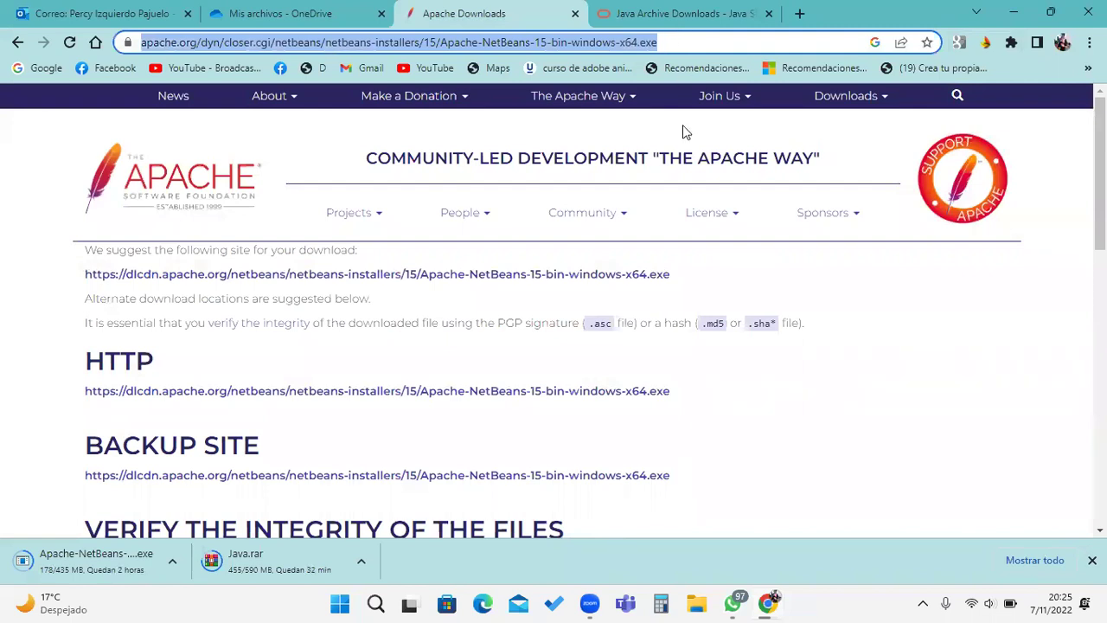
left_click(737, 603)
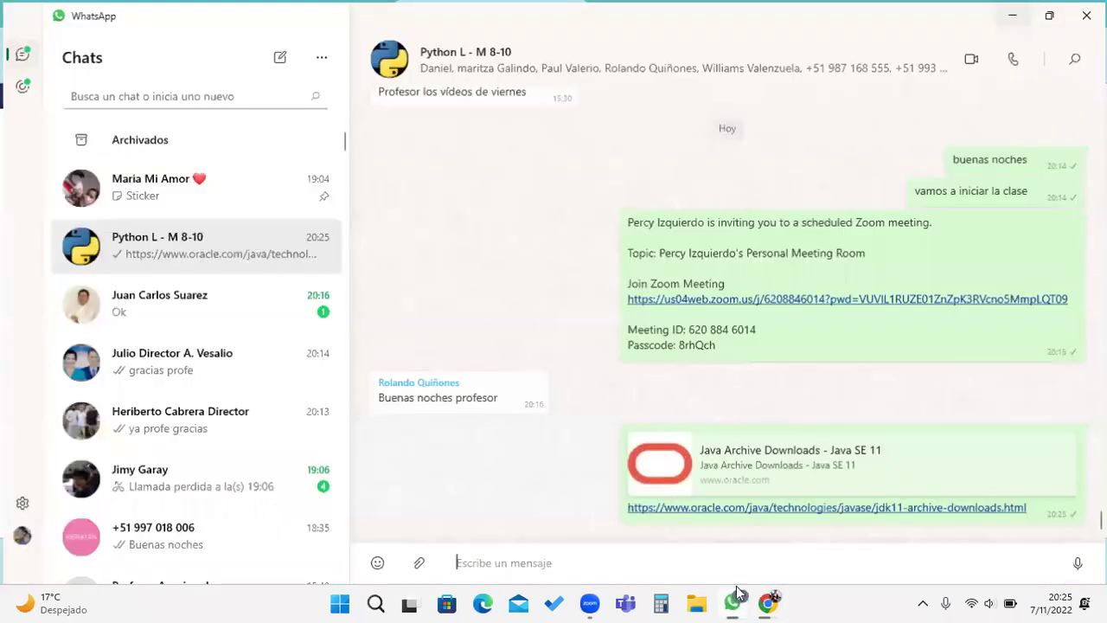
key("ctrl+v")
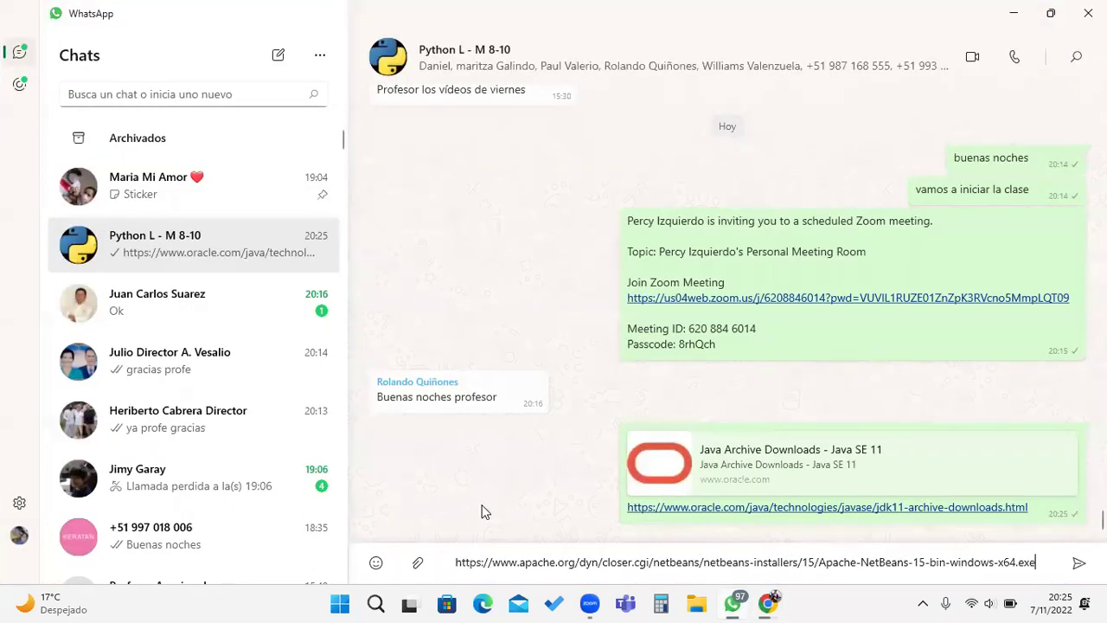
left_click(1073, 564)
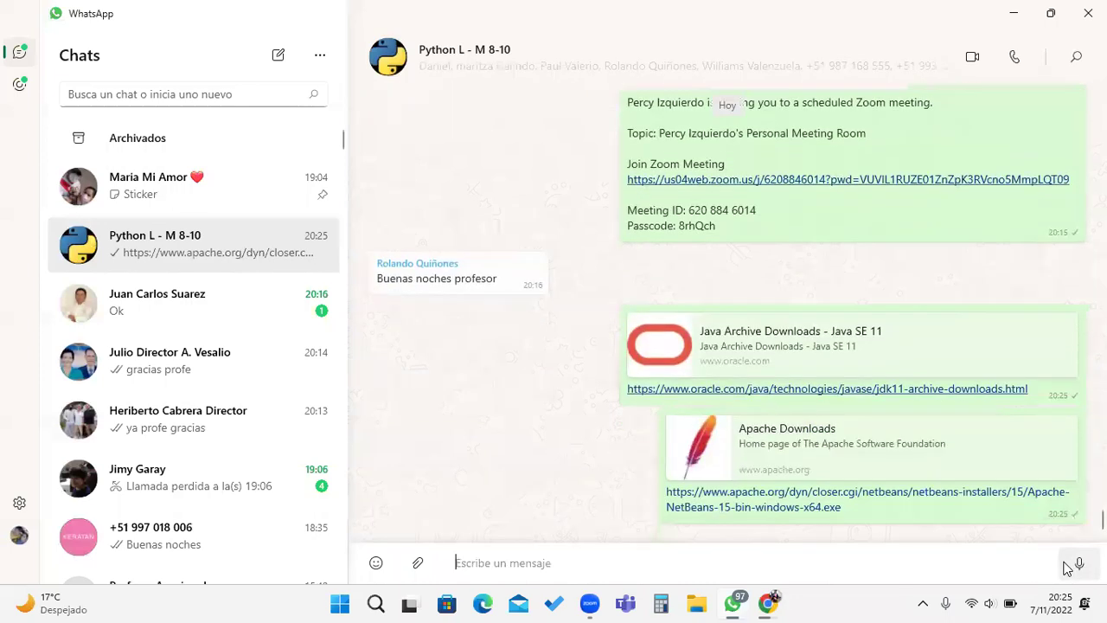
left_click(1013, 13)
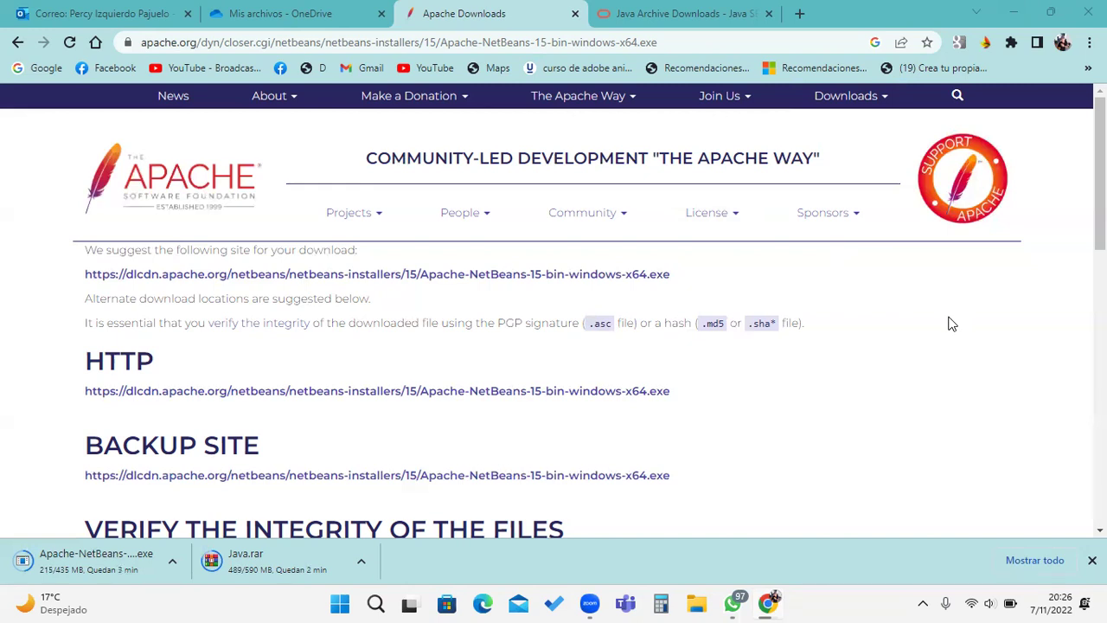
Step: Request jdk-11.0.16.1_windows-x64_bin.exe from the JDK 11.0.16.1 Windows x64 Installer row
left_click(733, 11)
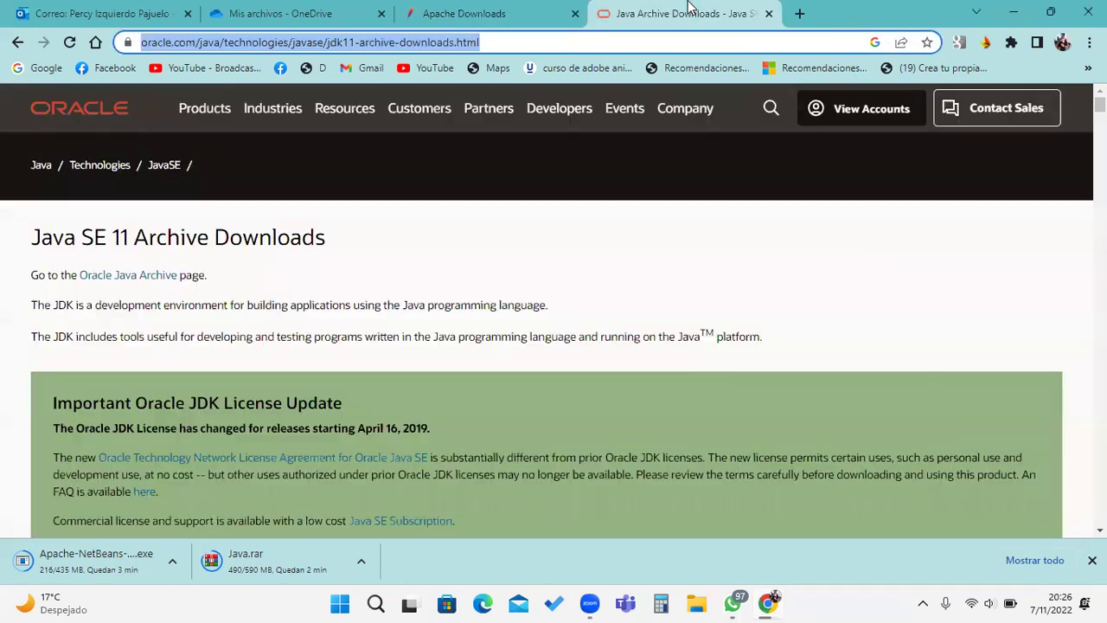
scroll(689, 319, "down", 7)
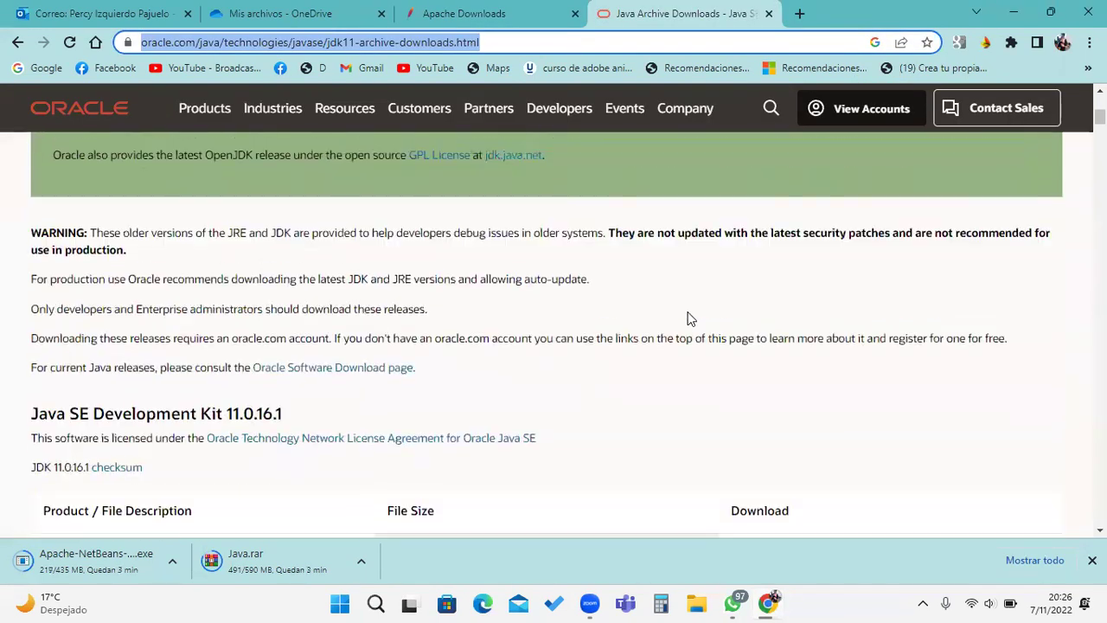
scroll(688, 329, "down", 3)
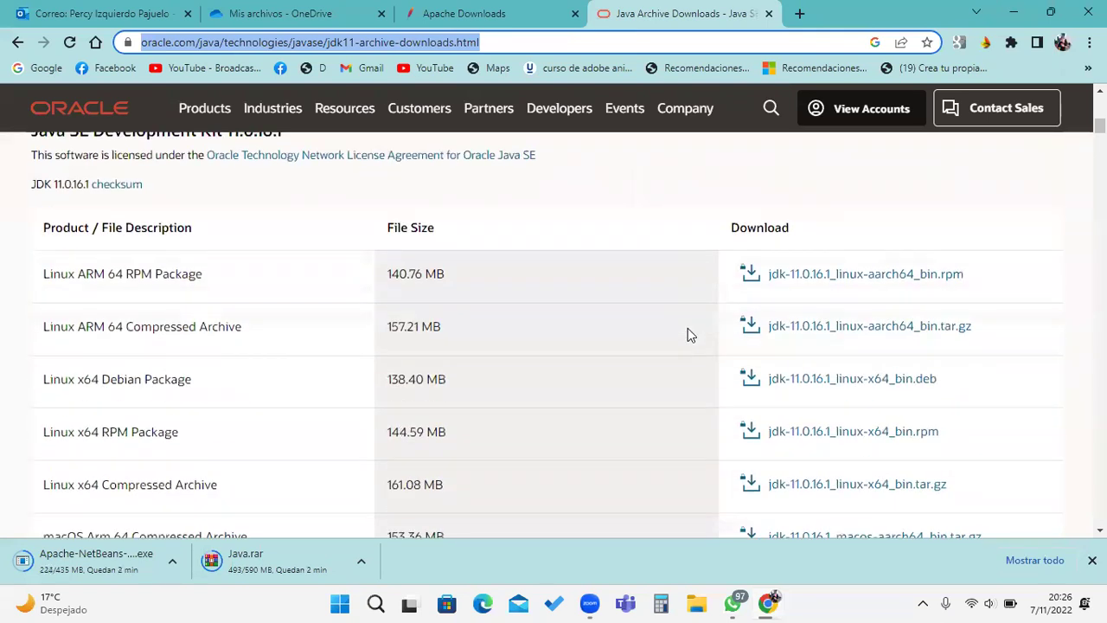
scroll(349, 407, "down", 3)
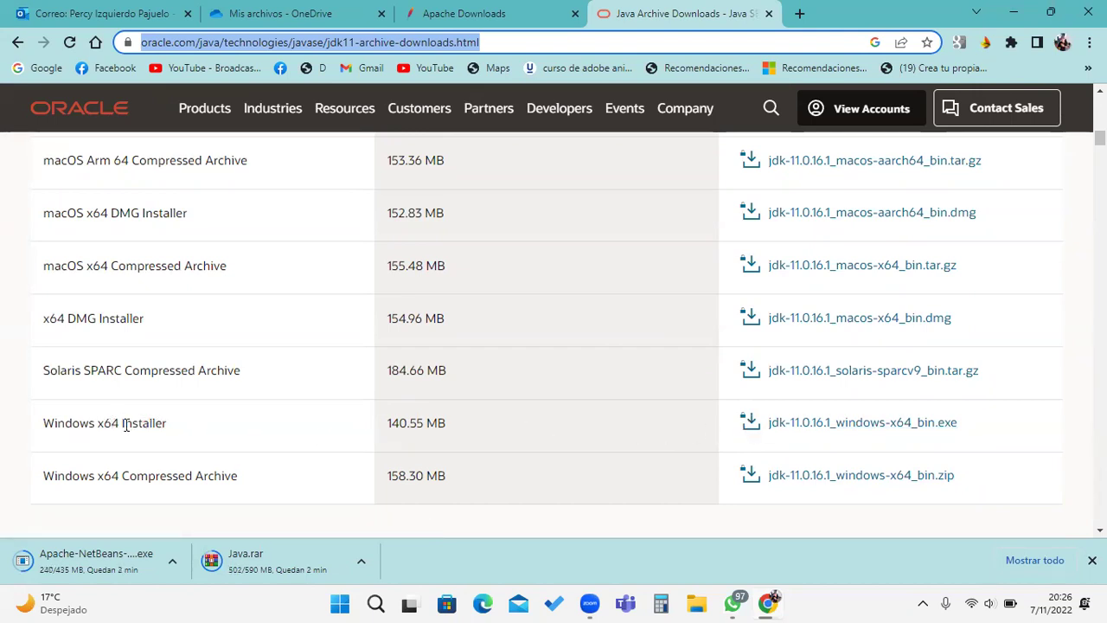
left_click_drag(43, 424, 186, 431)
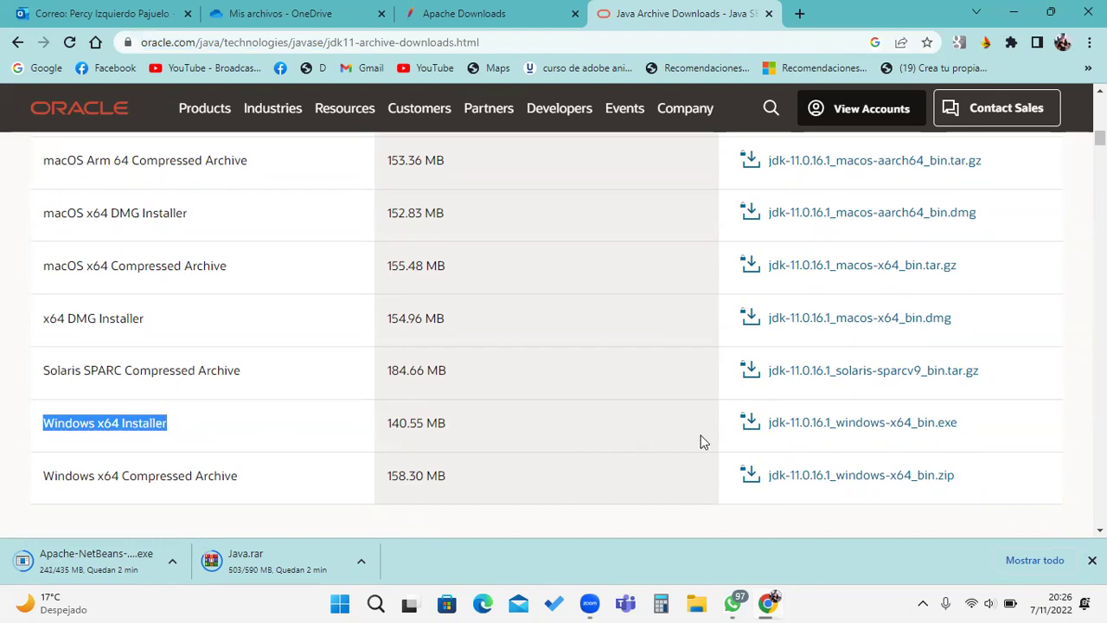
left_click(749, 426)
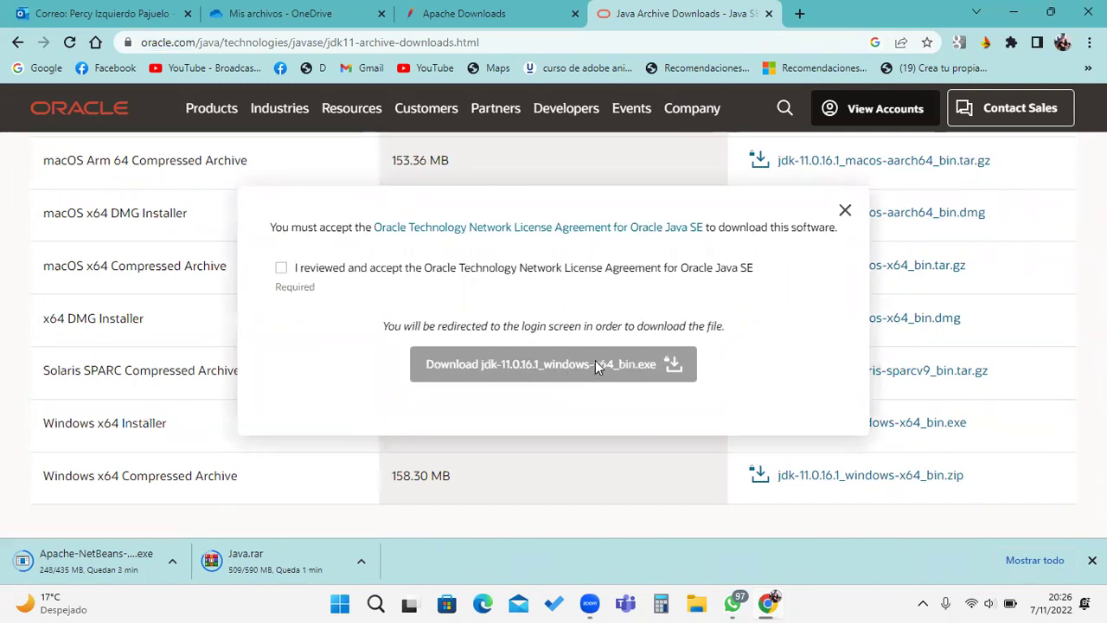
Step: Accept the Oracle license and start the JDK 11 installer download, which demands an account sign-in
left_click(281, 268)
left_click(503, 363)
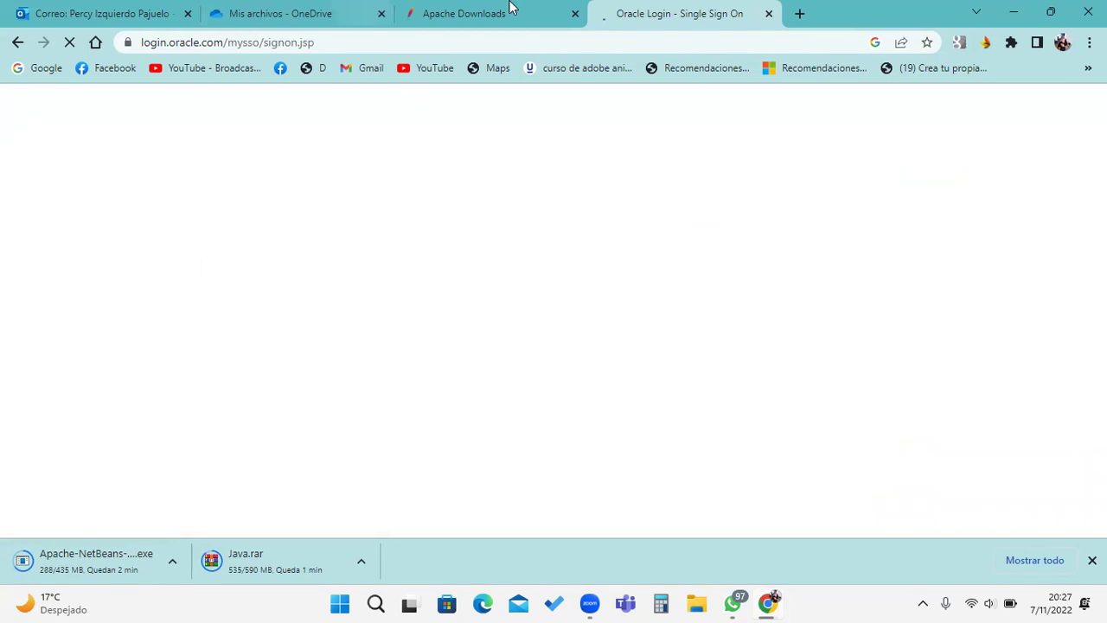
left_click(510, 10)
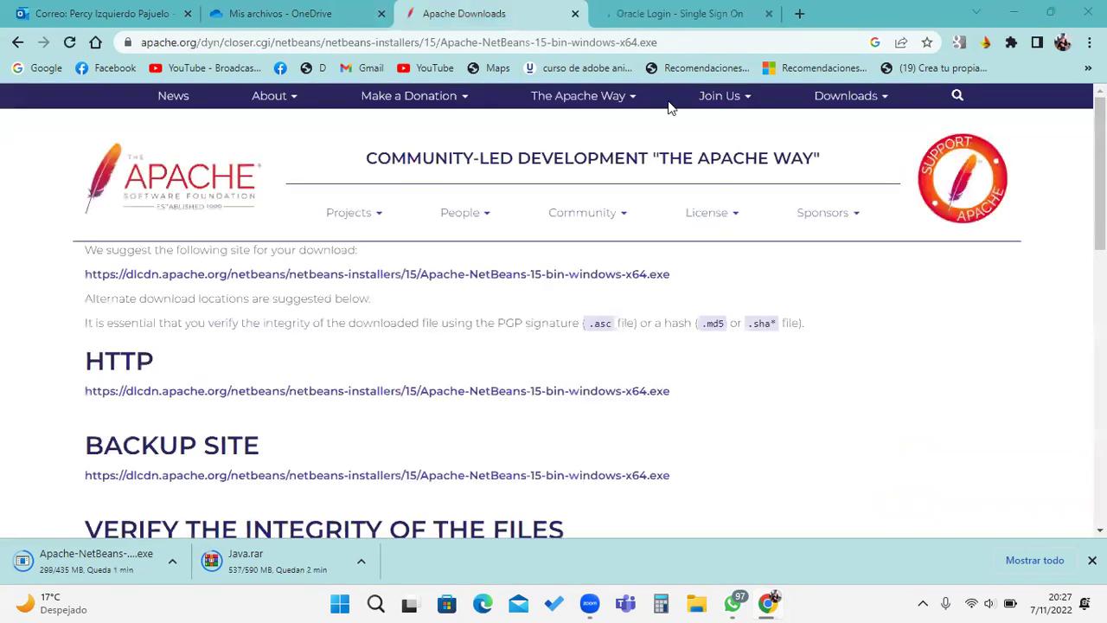
key("ctrl+Tab")
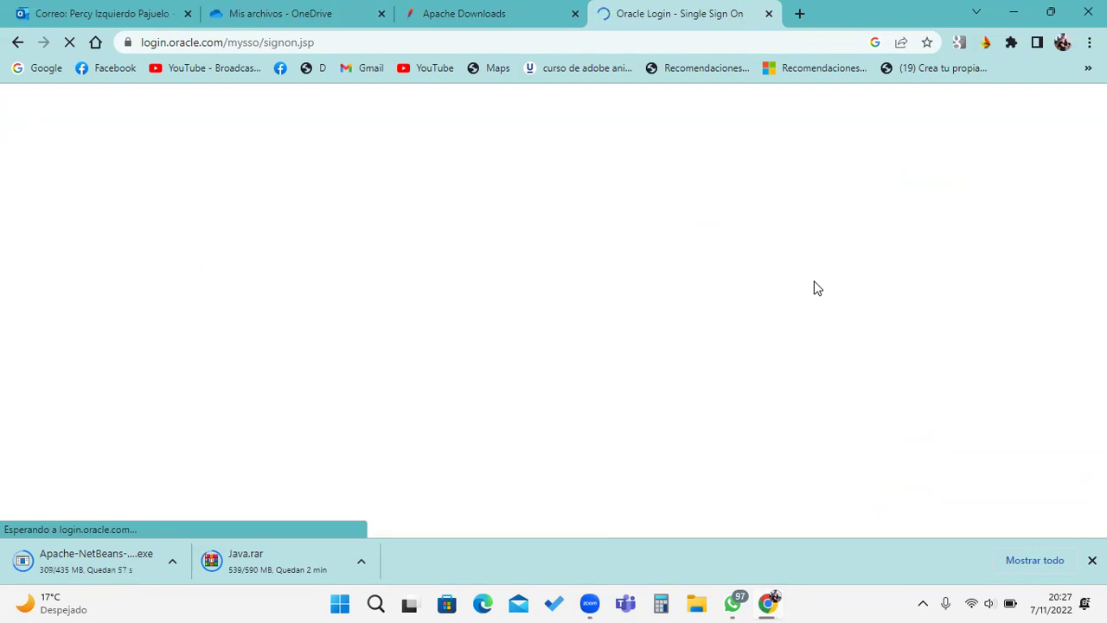
left_click(437, 13)
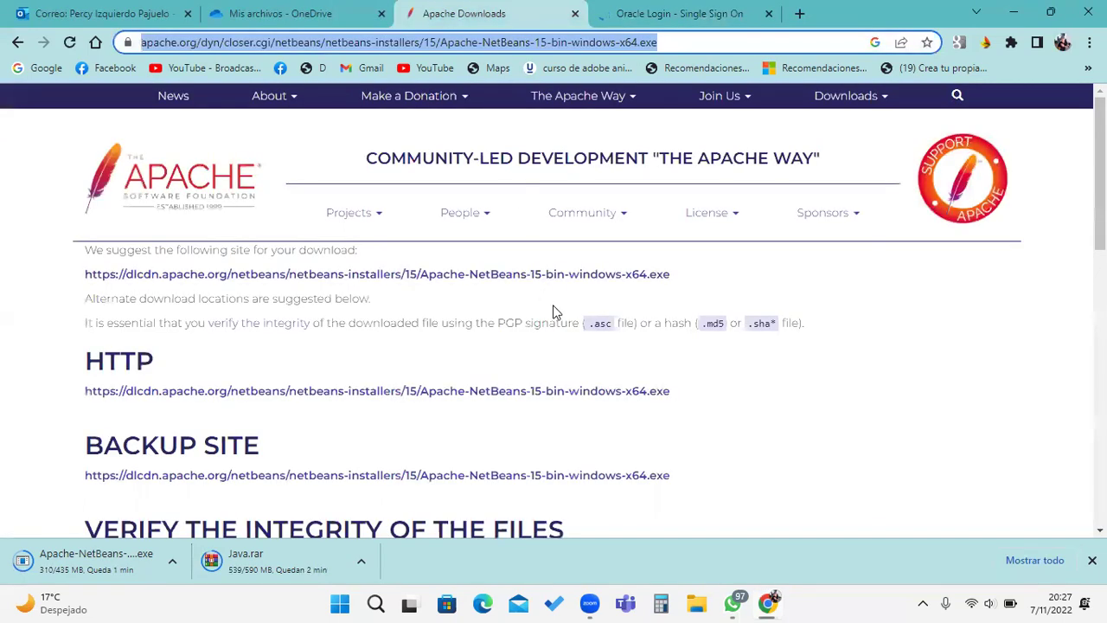
scroll(604, 349, "down", 3)
scroll(604, 348, "down", 5)
scroll(628, 361, "up", 7)
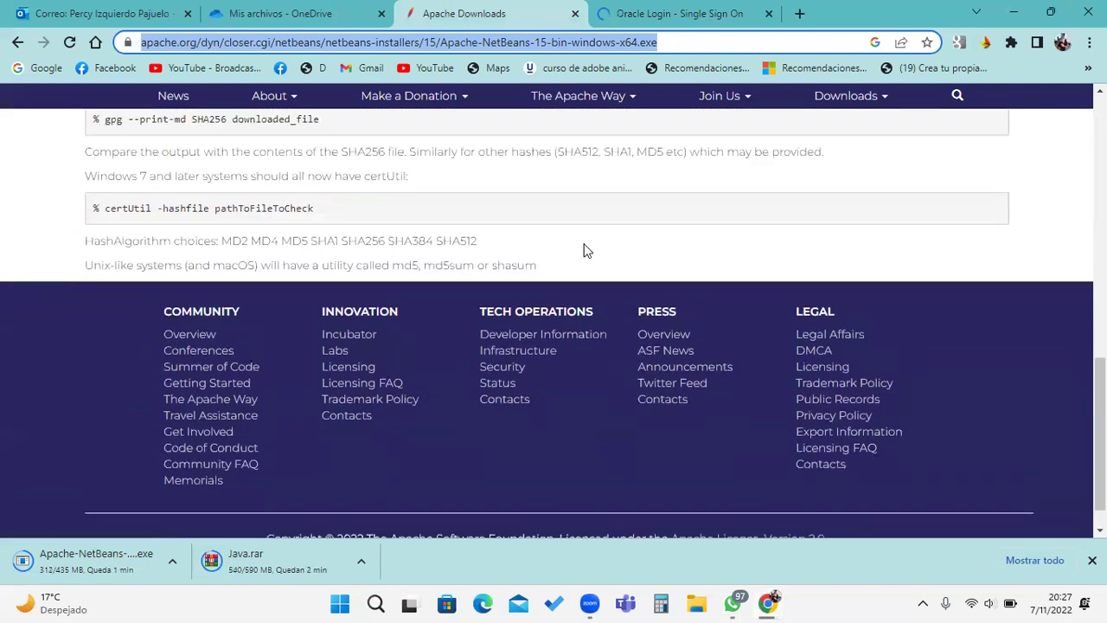
scroll(558, 225, "up", 2)
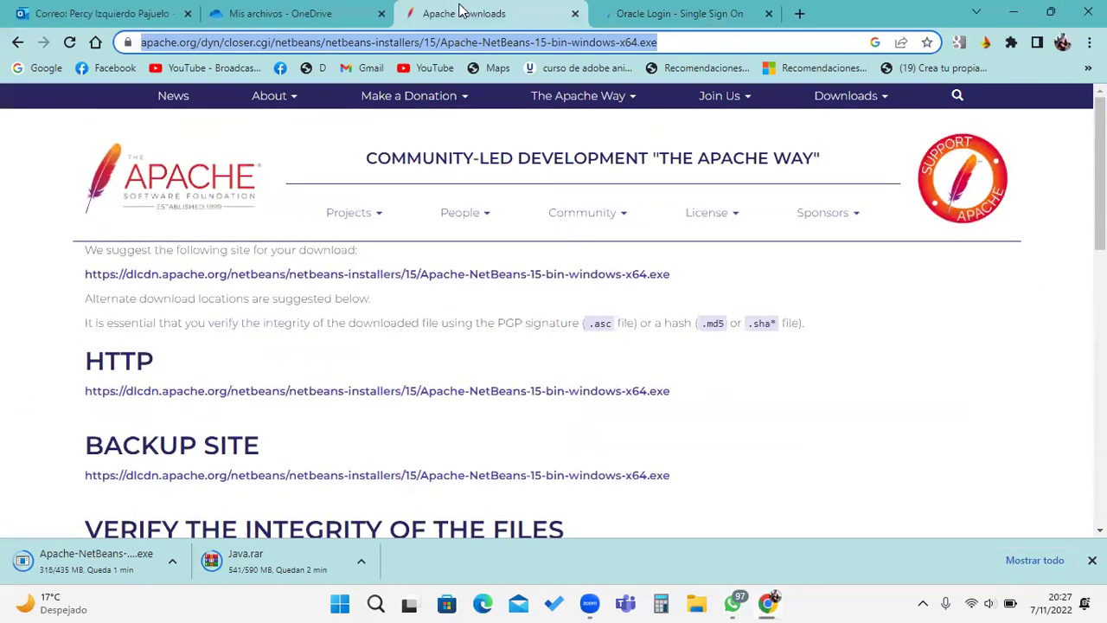
Step: Retry the JDK 11 installer download from the Java archive license prompt, hitting sign-in again
left_click(268, 13)
left_click(467, 13)
left_click(675, 13)
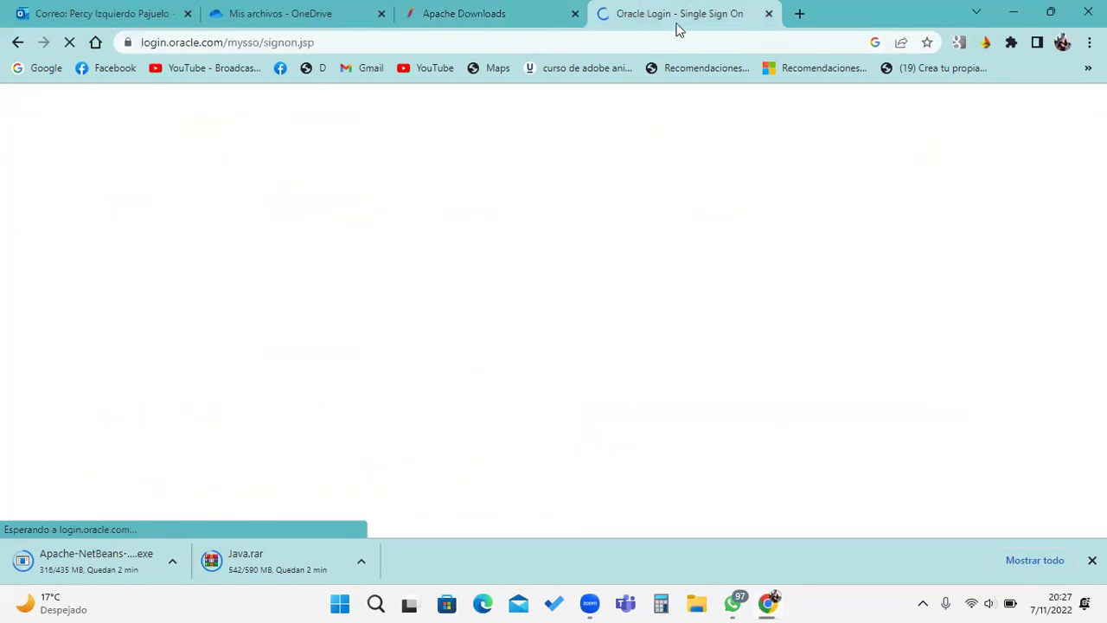
left_click(18, 42)
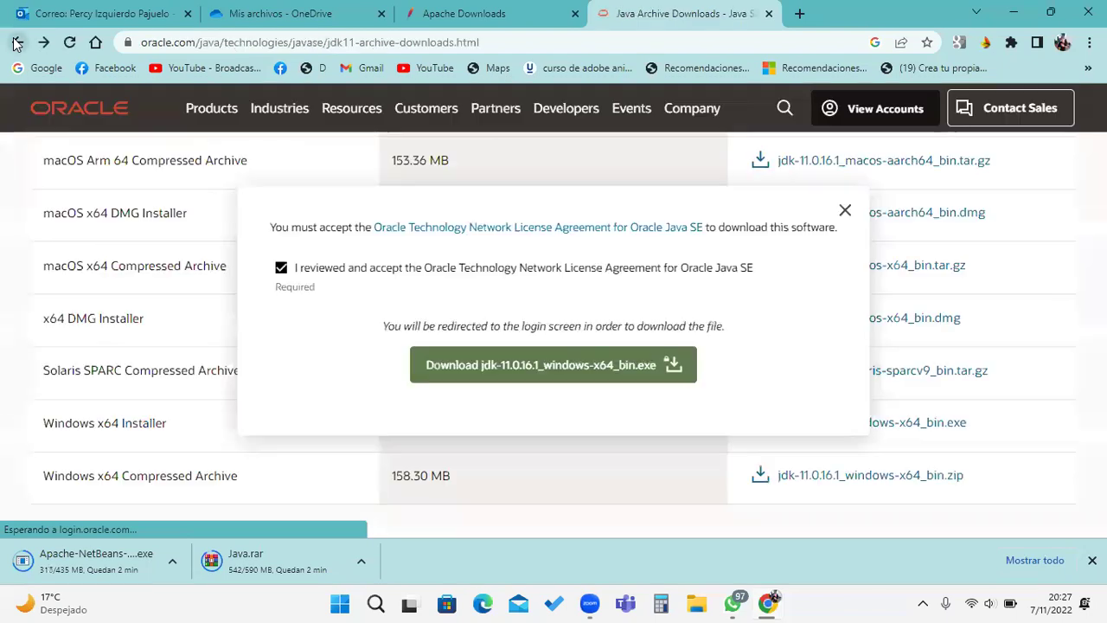
left_click(551, 381)
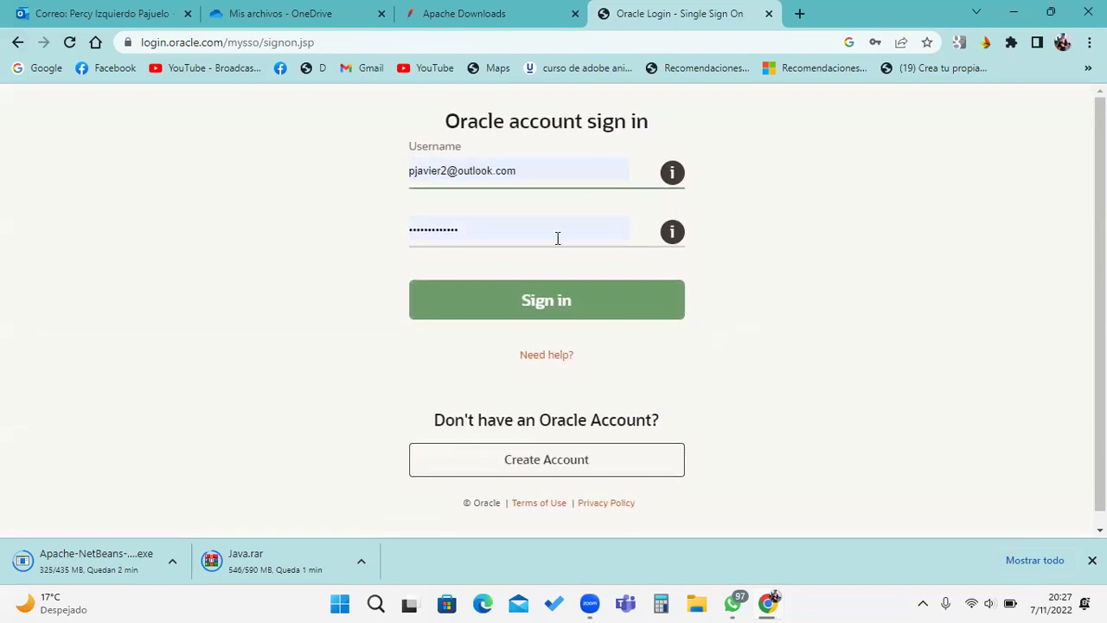
left_click(505, 8)
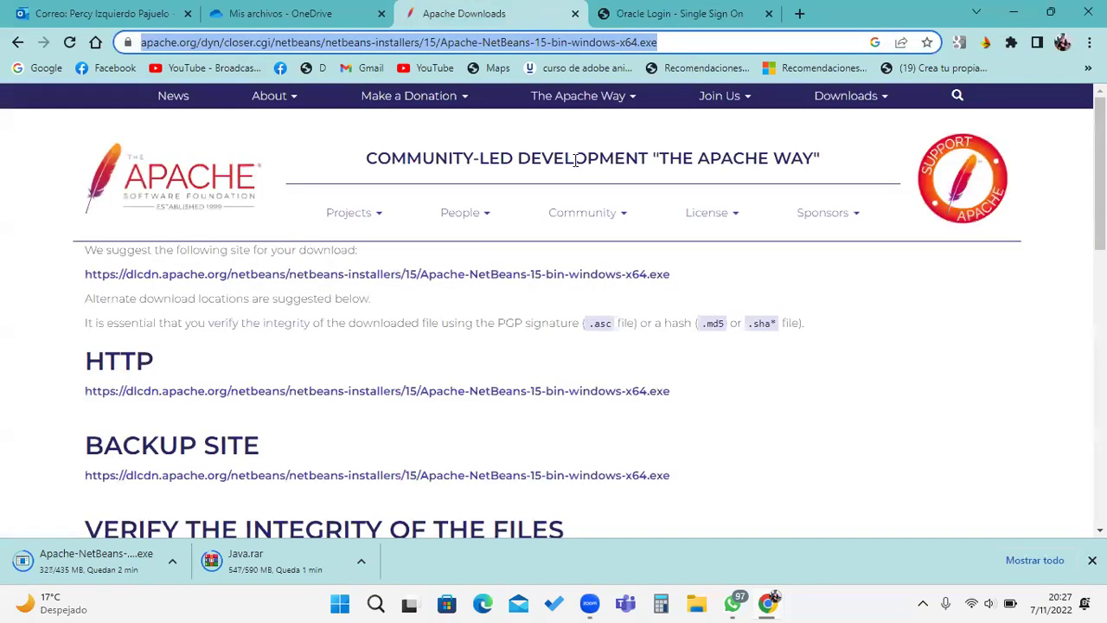
left_click(304, 10)
left_click(112, 12)
left_click(674, 13)
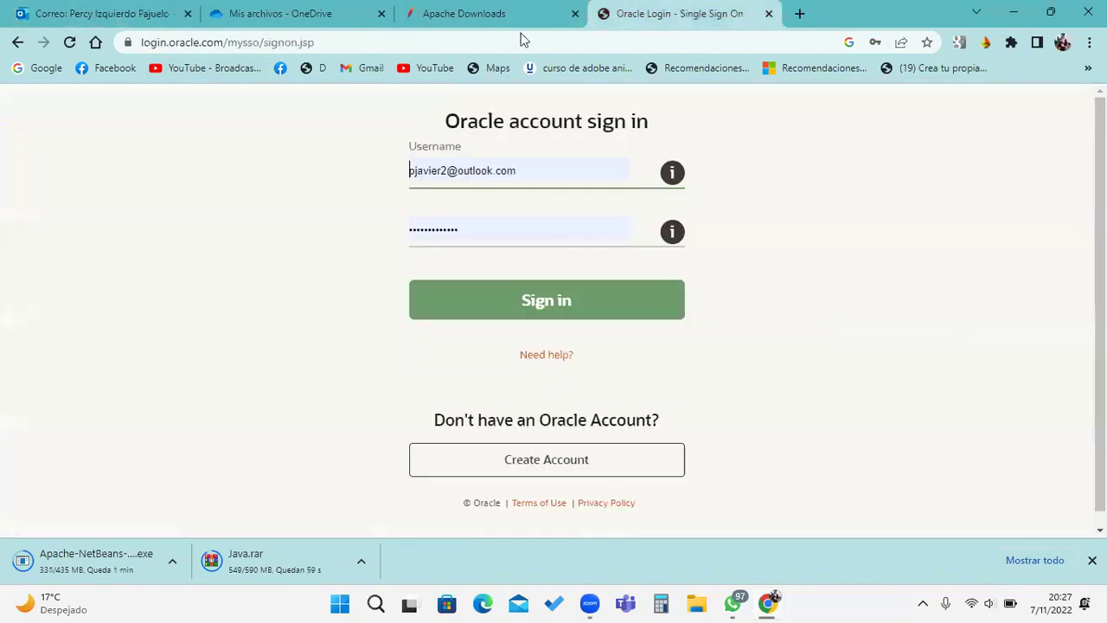
left_click(19, 43)
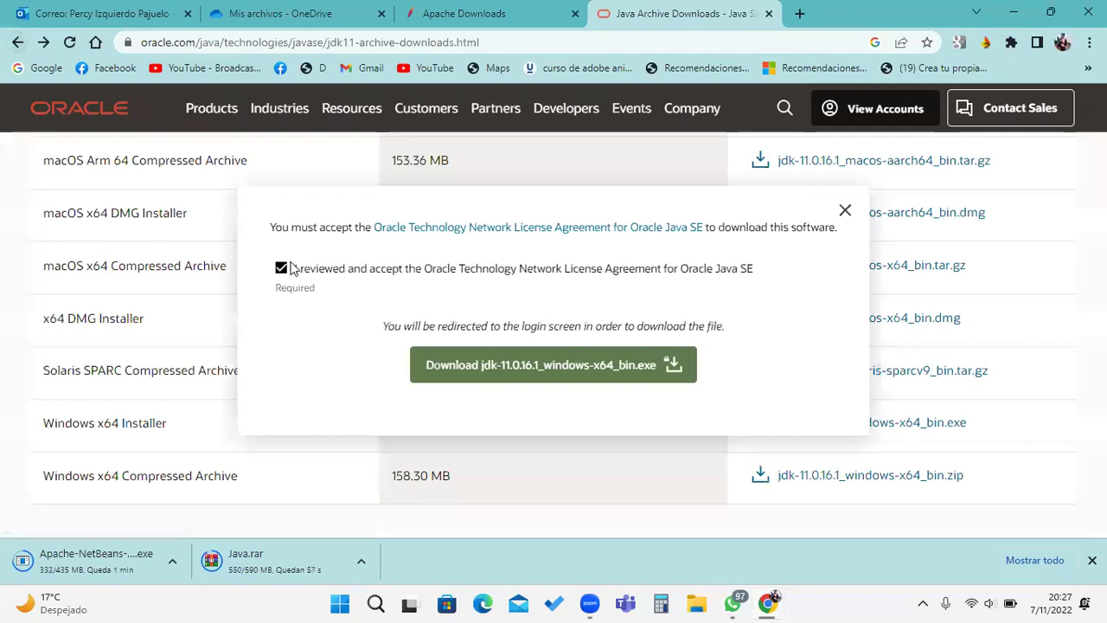
Step: Try the JDK 11 Windows x64 zip download instead, then close the Oracle sign-in tab
left_click(282, 270)
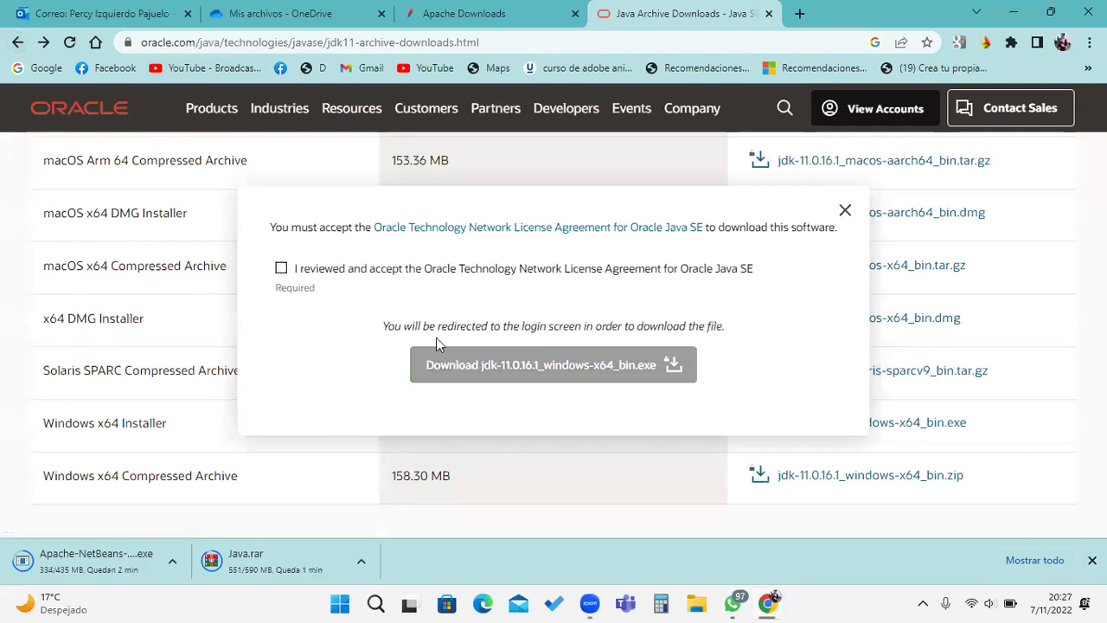
left_click(846, 212)
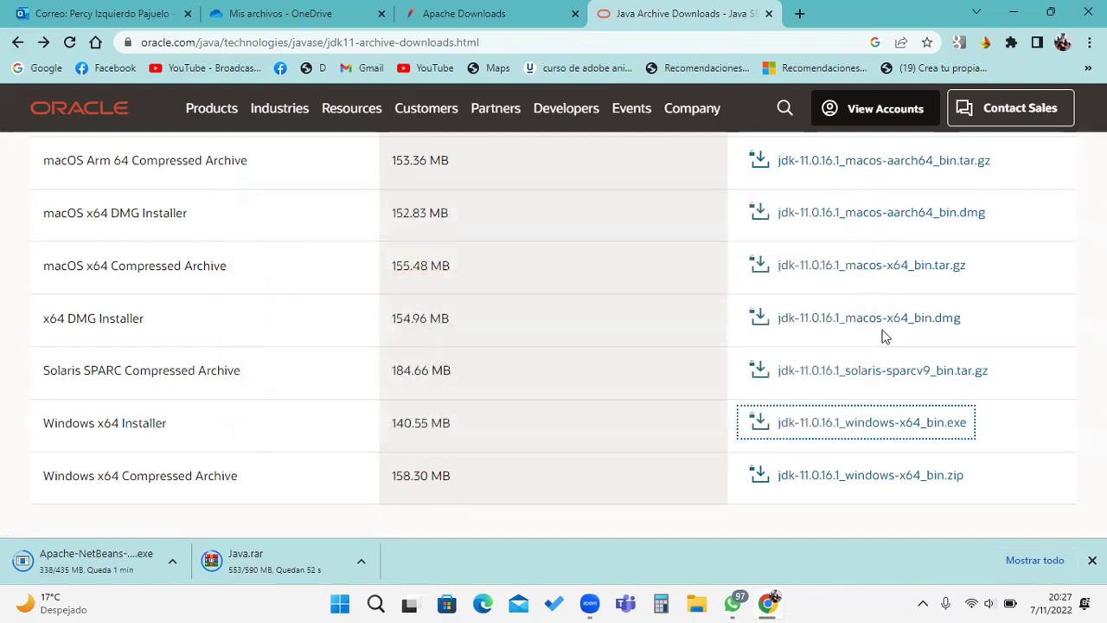
left_click(845, 489)
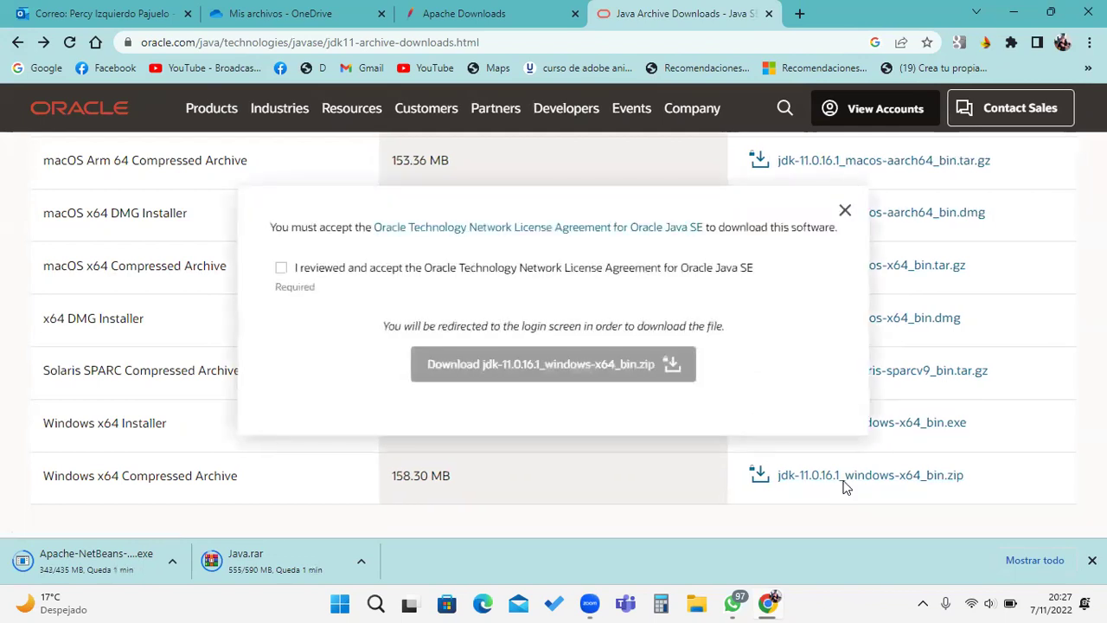
left_click(279, 270)
left_click(486, 363)
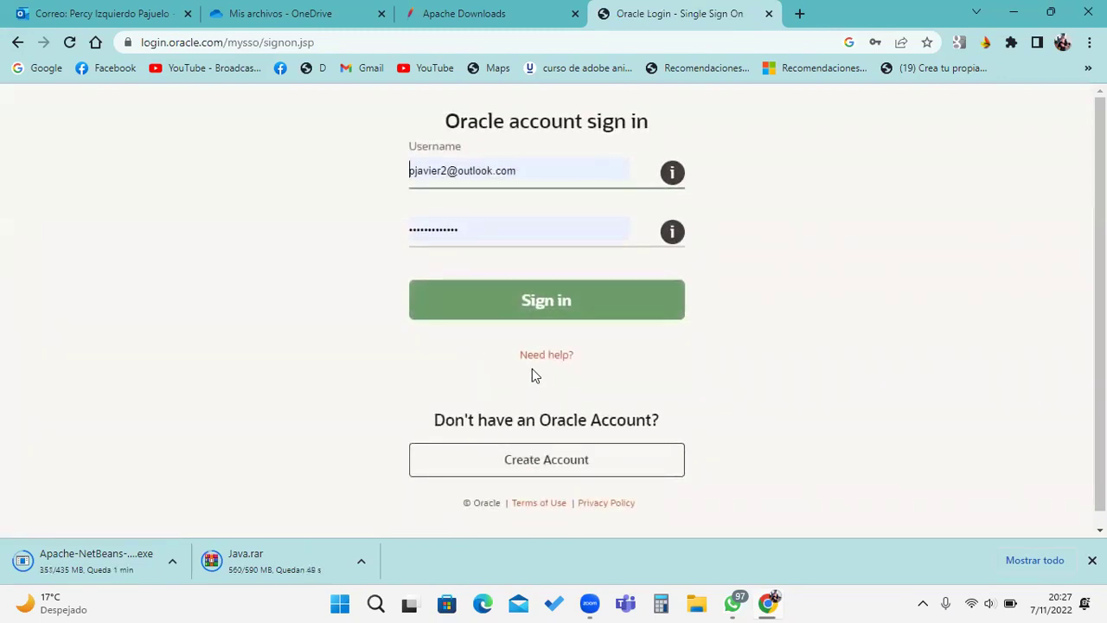
left_click(769, 15)
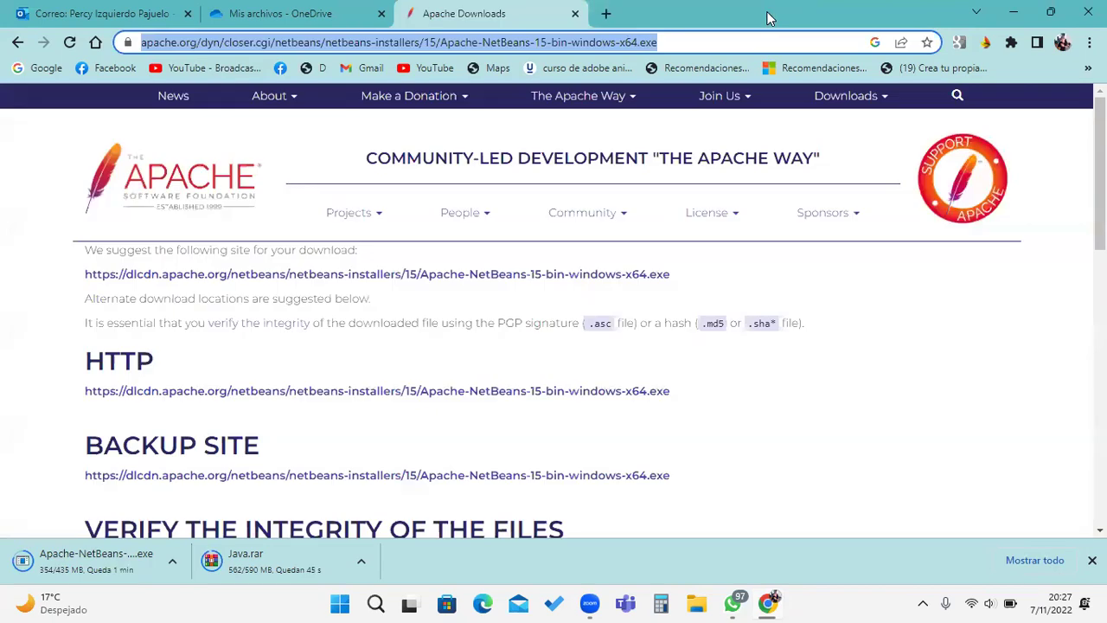
Step: Search Google for 'JDK' in a new browser tab
left_click(603, 15)
left_click(541, 337)
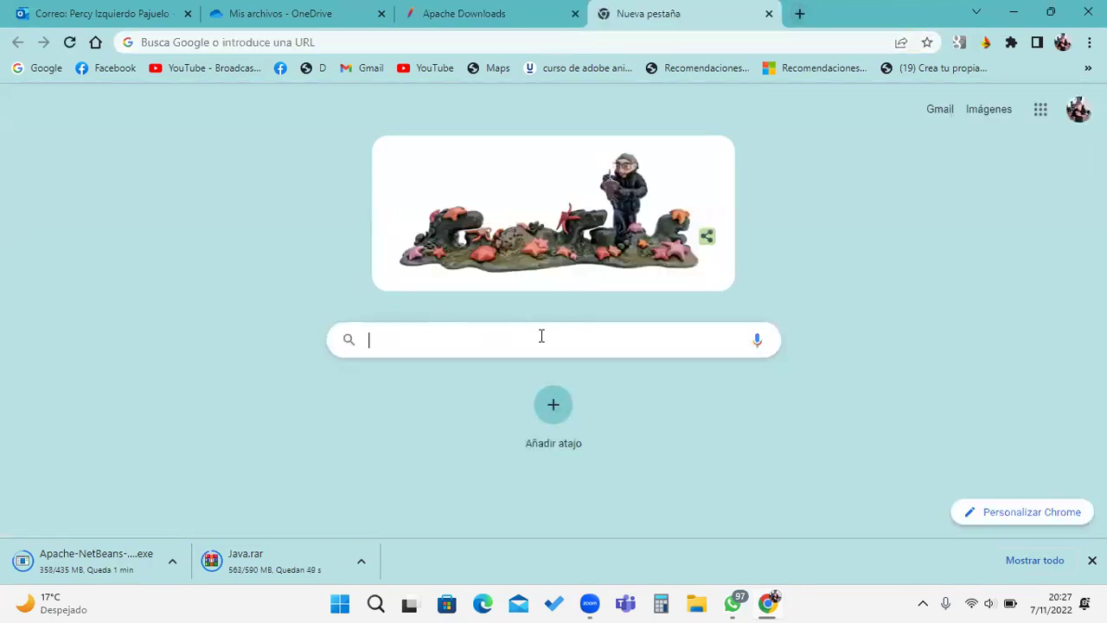
type("JDK")
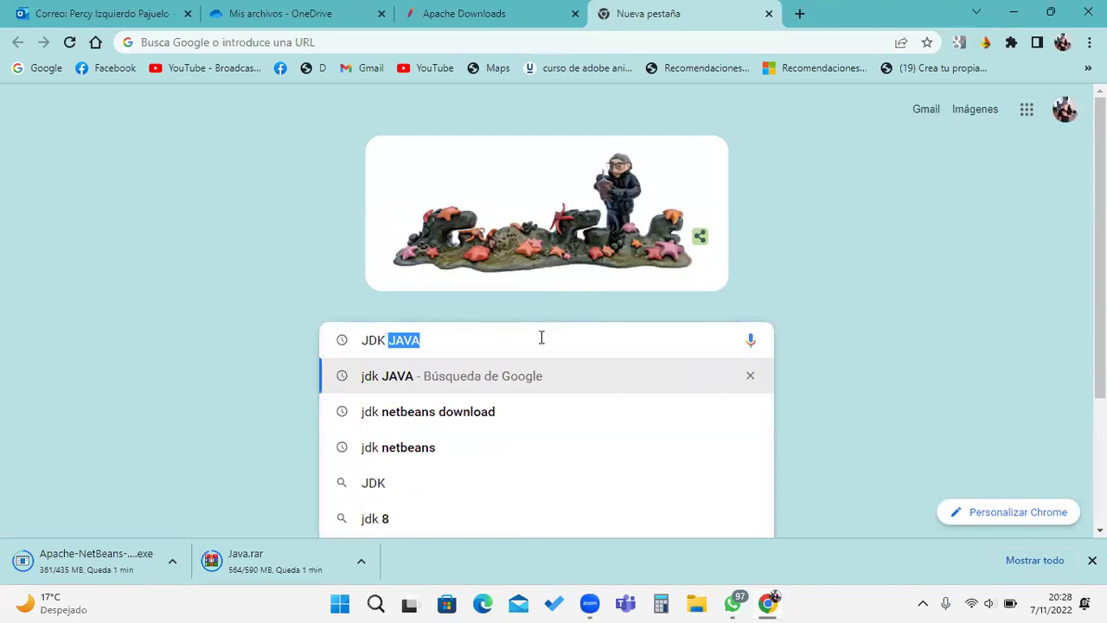
key("Return")
scroll(436, 328, "down", 2)
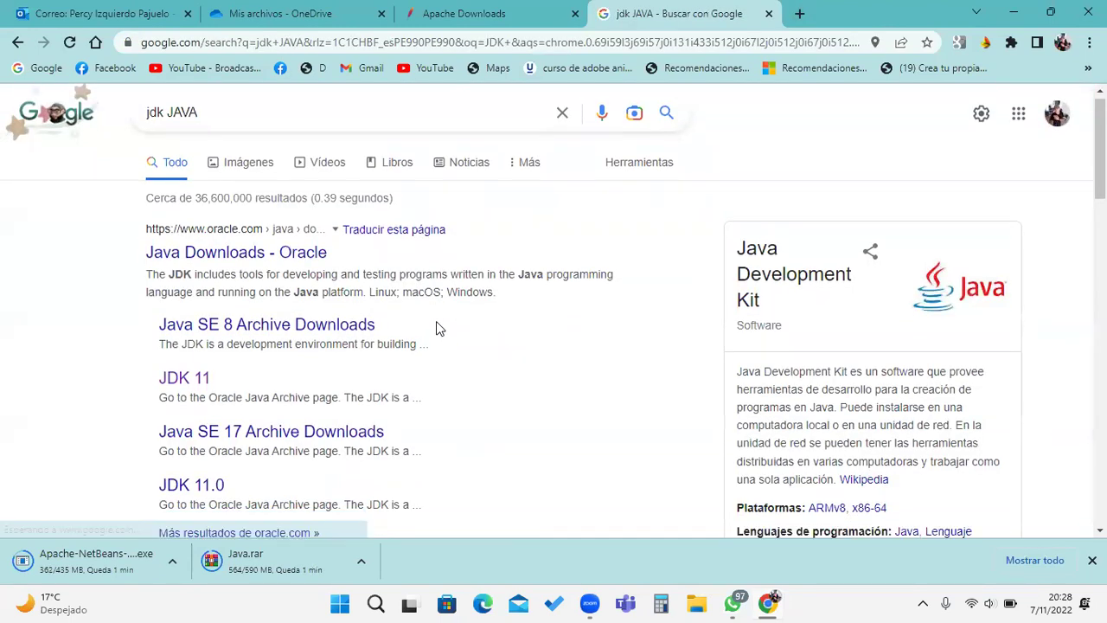
scroll(436, 326, "down", 1)
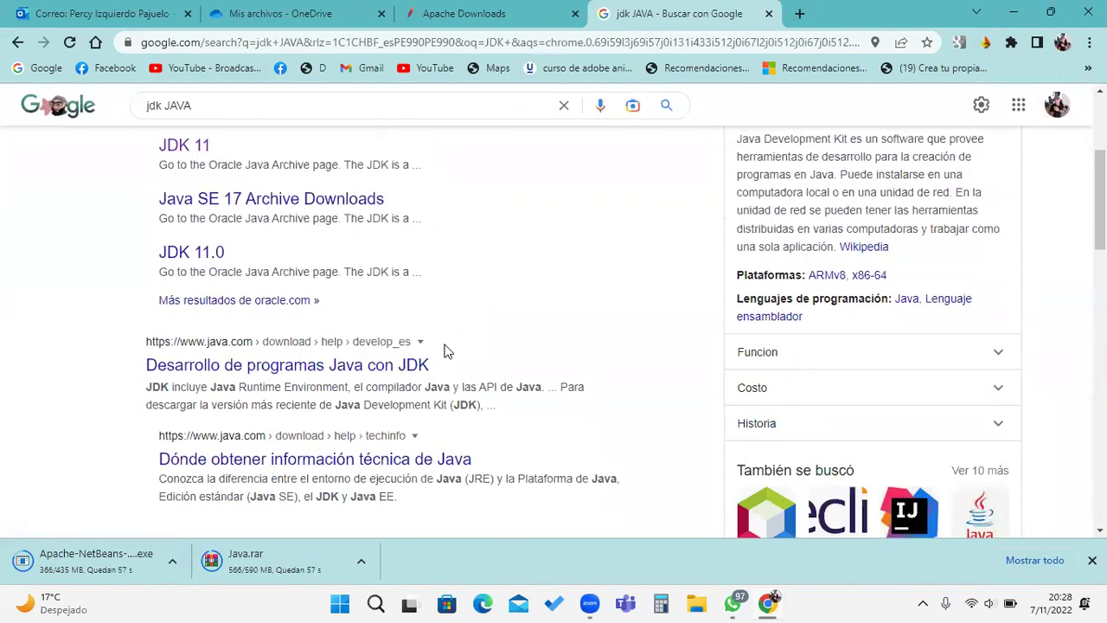
Step: Look at the 'Desarrollo de programas Java con JDK' result and return to the search results
left_click(404, 366)
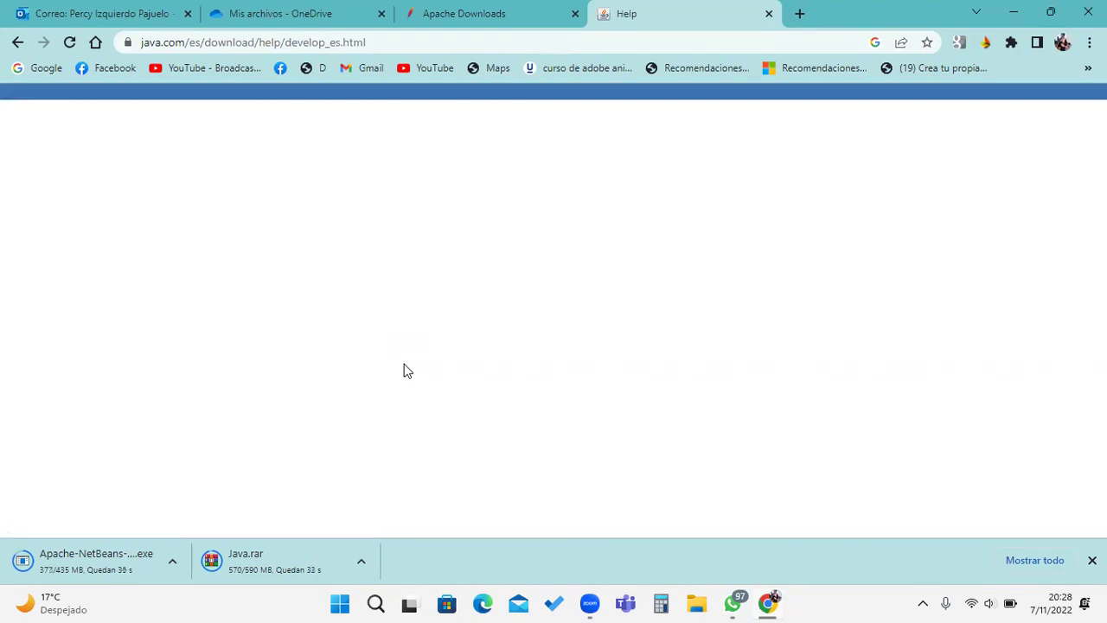
scroll(715, 420, "down", 6)
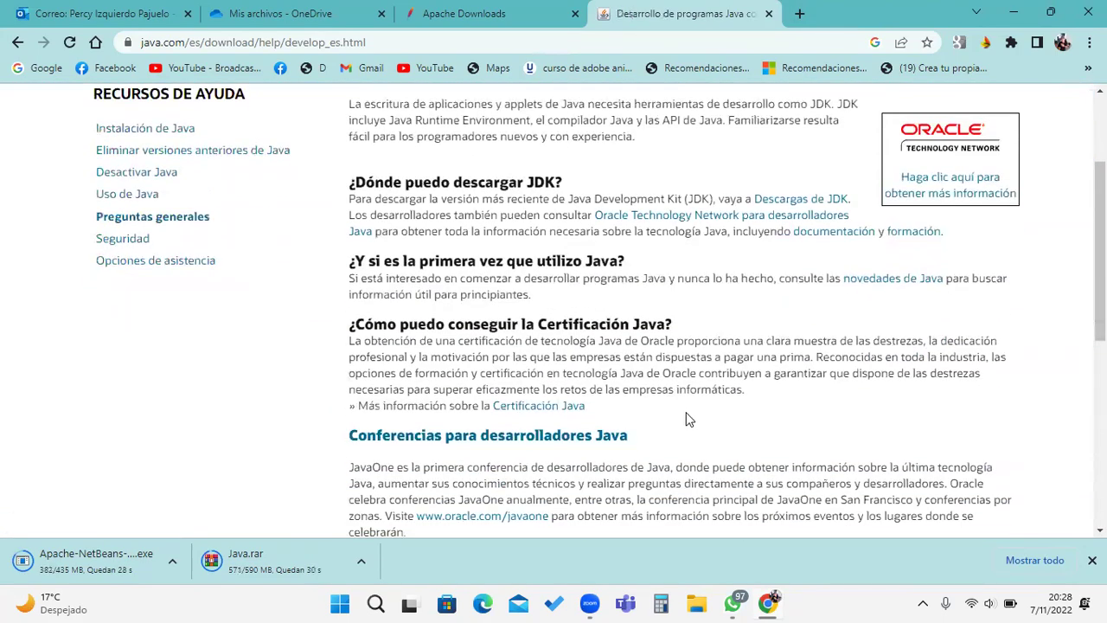
scroll(190, 178, "up", 10)
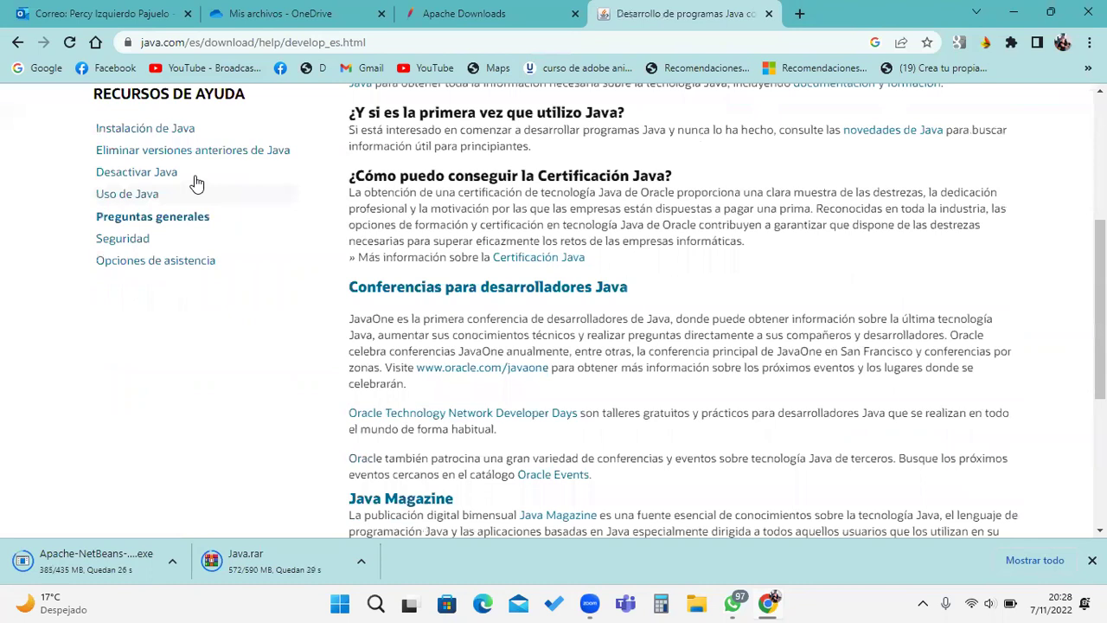
left_click(15, 43)
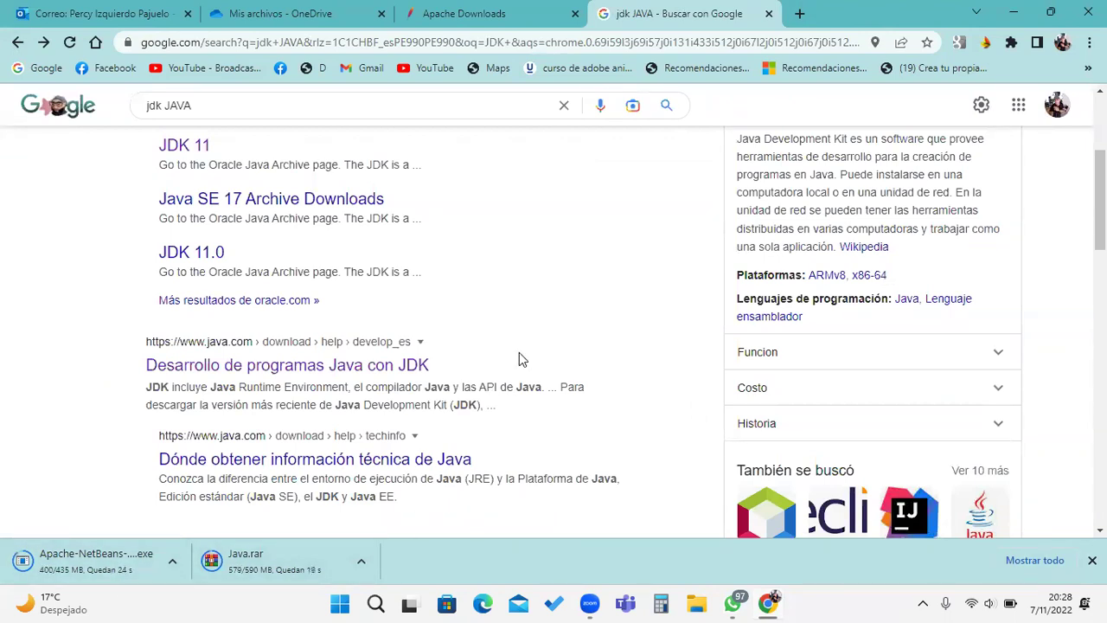
Step: Check the Apache NetBeans download page, then reselect the jdk JAVA search results tab
left_click(493, 14)
left_click(685, 8)
left_click(460, 14)
scroll(562, 363, "down", 3)
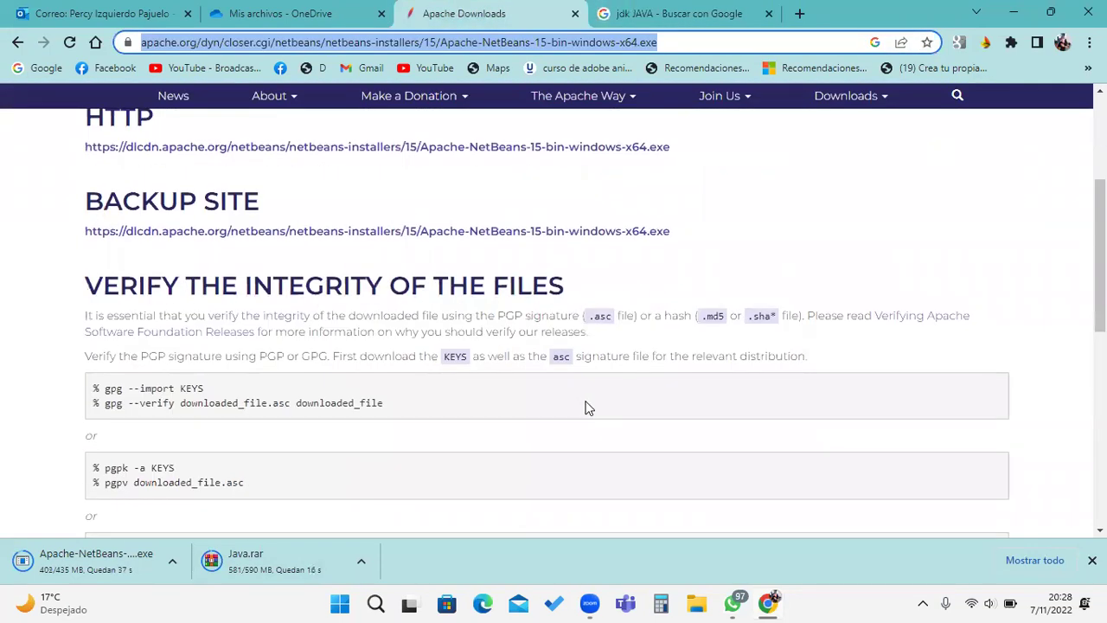
scroll(587, 407, "down", 3)
scroll(601, 416, "up", 6)
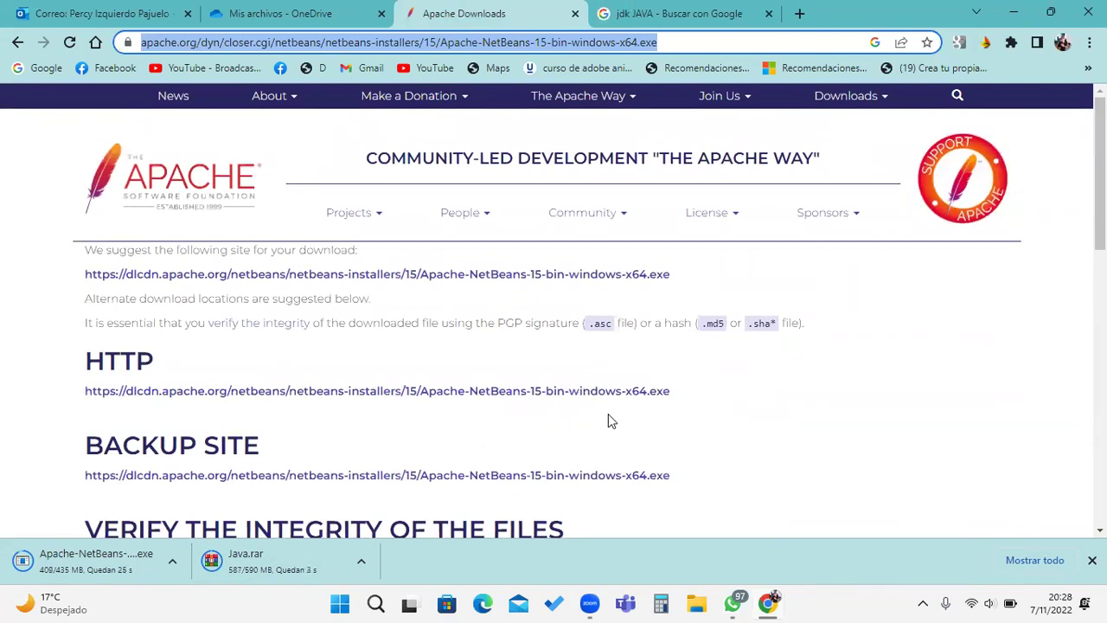
left_click(644, 15)
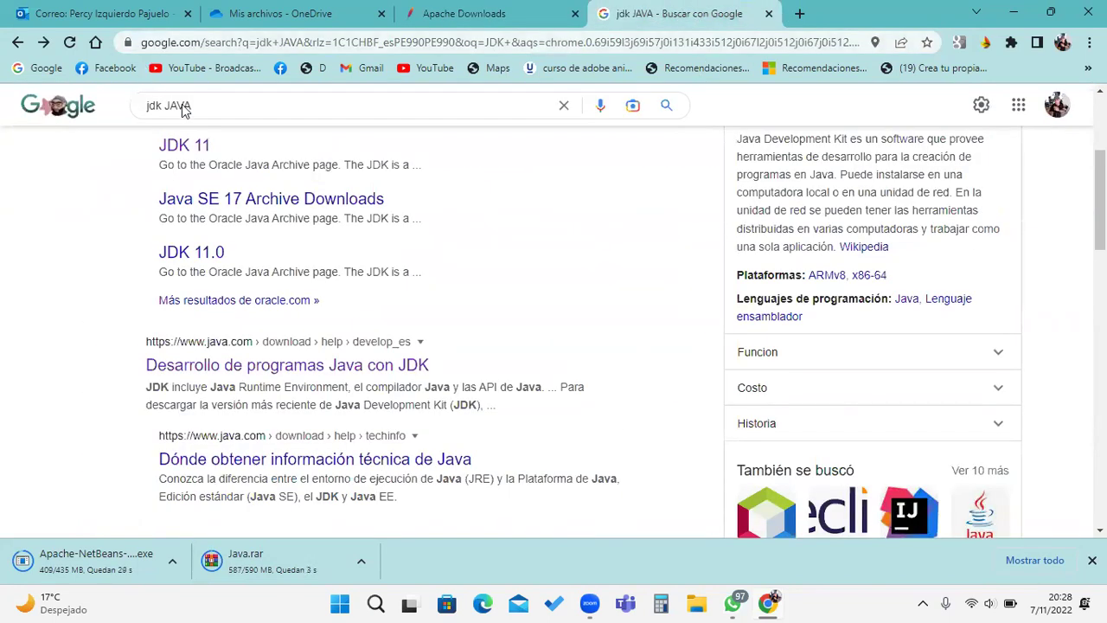
Step: From the Java SE 17 Archive Downloads page, save the Windows x64 JDK 17.0.5 installer to NETBEANS
left_click(325, 204)
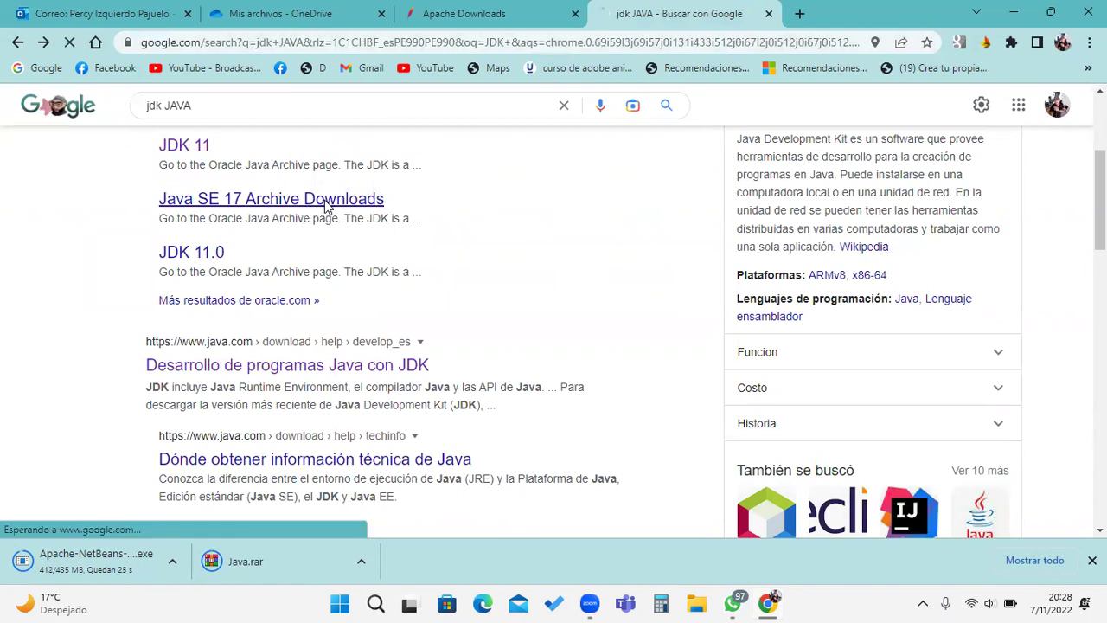
scroll(372, 290, "down", 3)
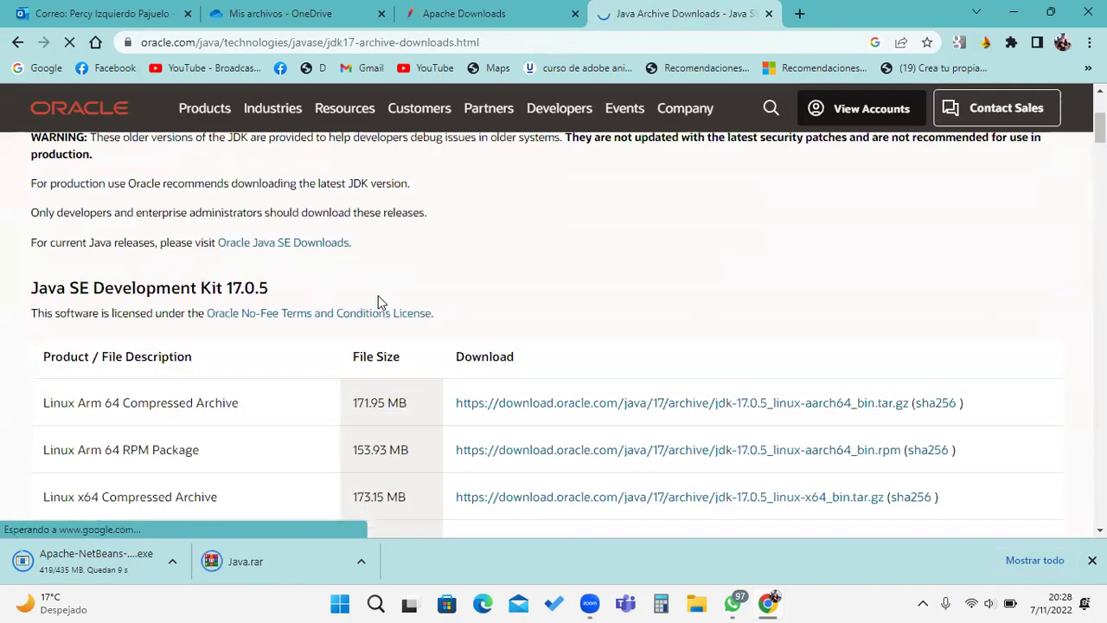
scroll(378, 301, "down", 5)
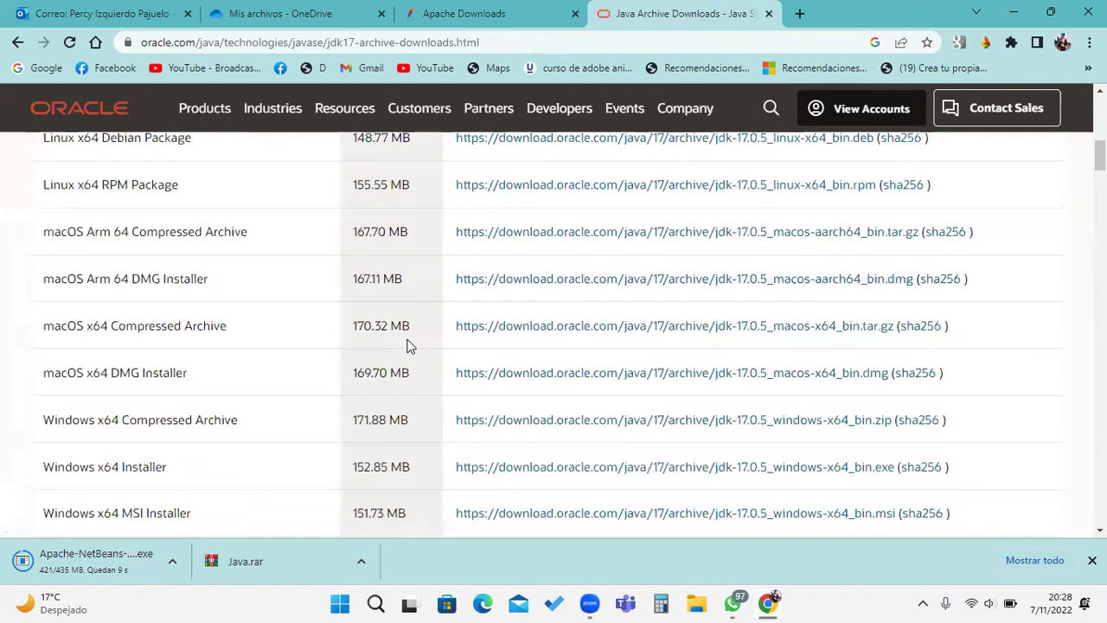
scroll(409, 346, "down", 1)
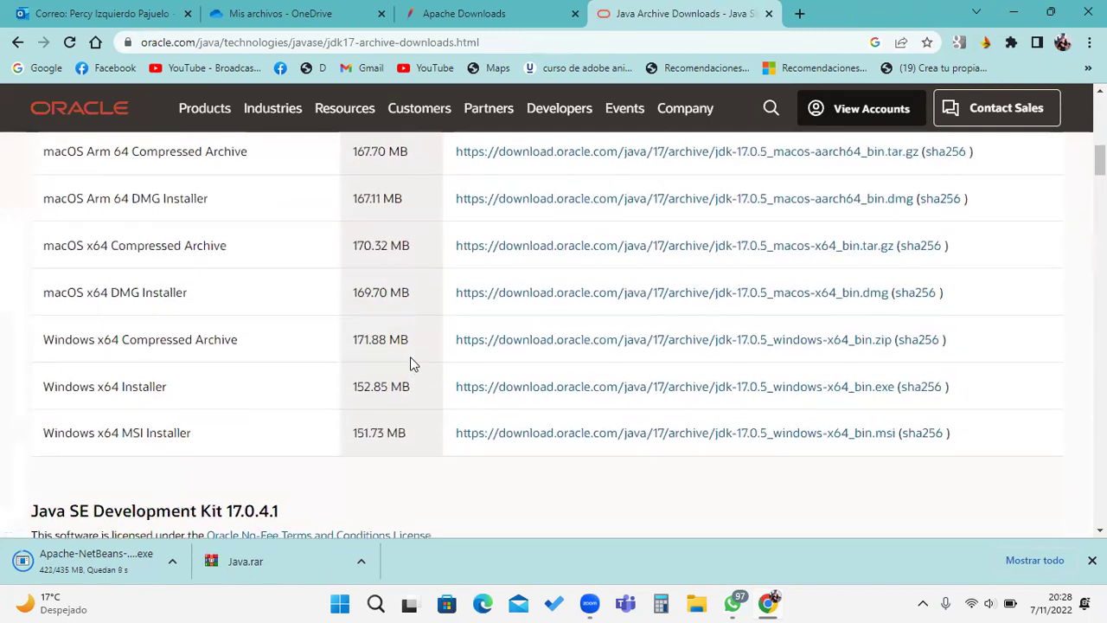
left_click(590, 394)
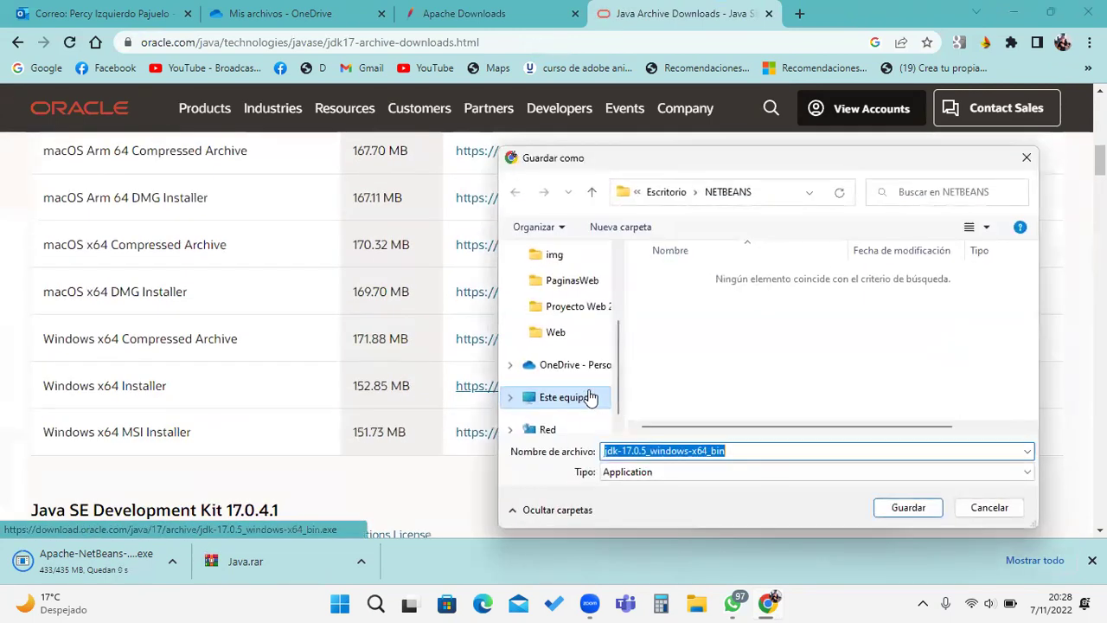
left_click(1026, 158)
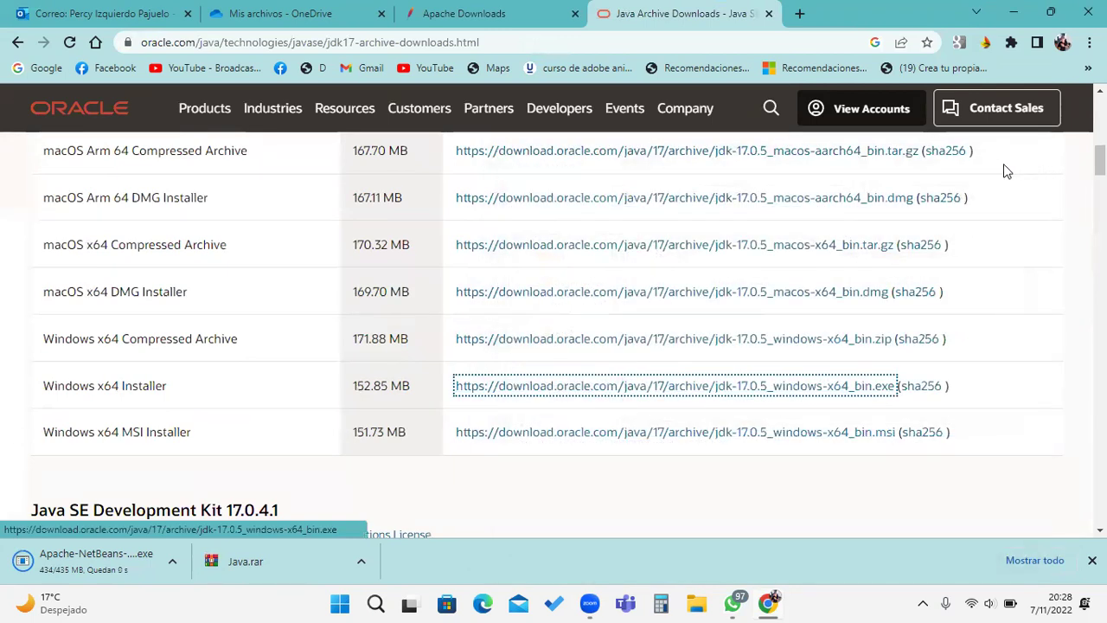
left_click(562, 41)
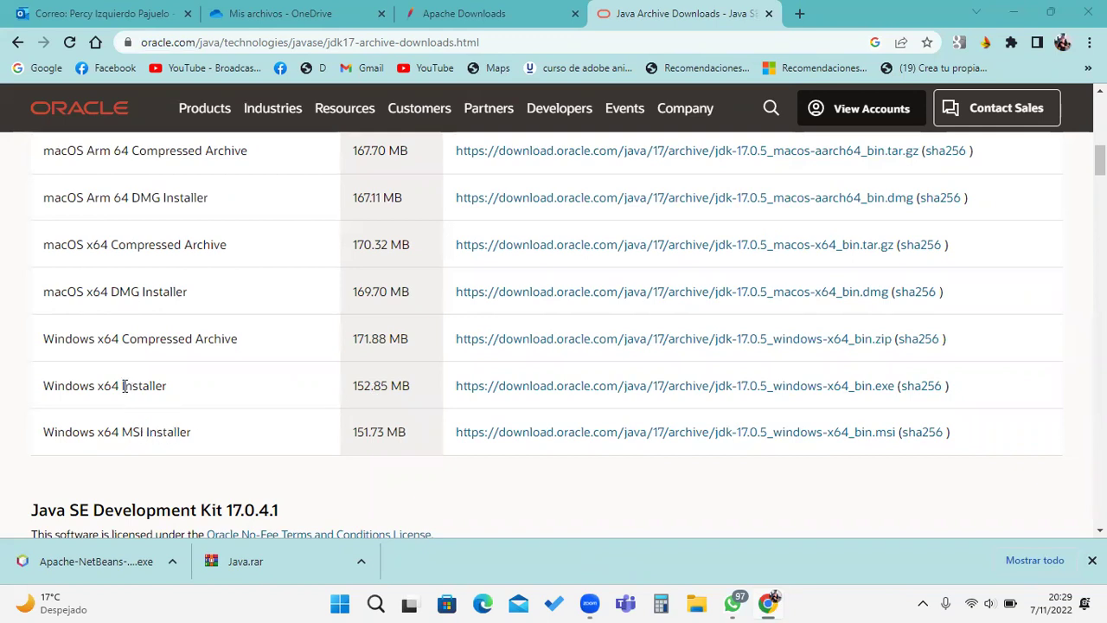
left_click(837, 386)
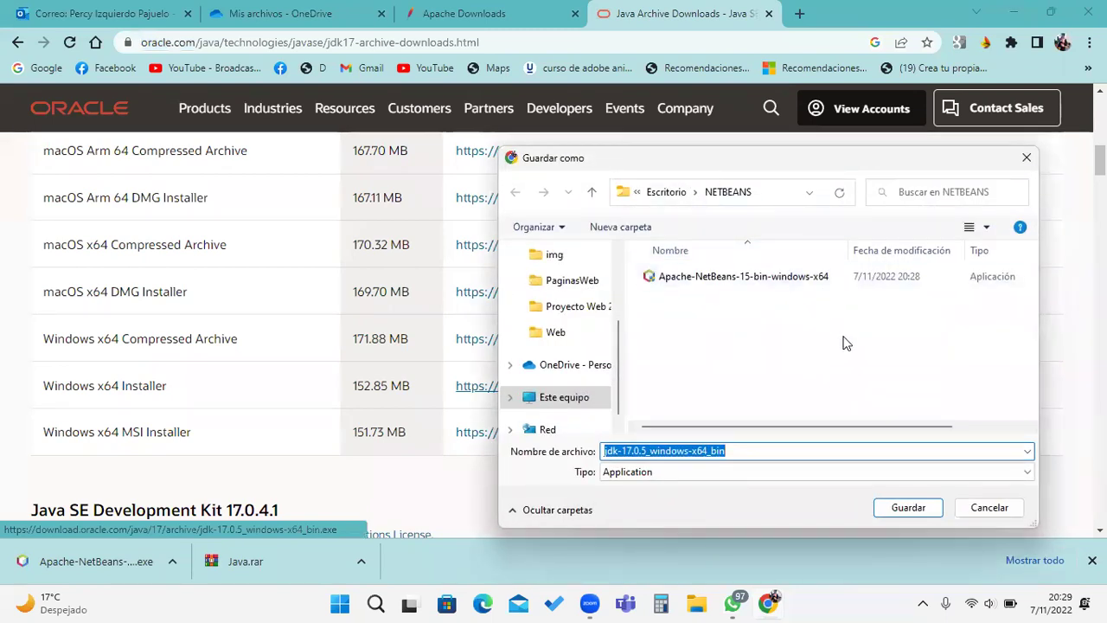
left_click(908, 507)
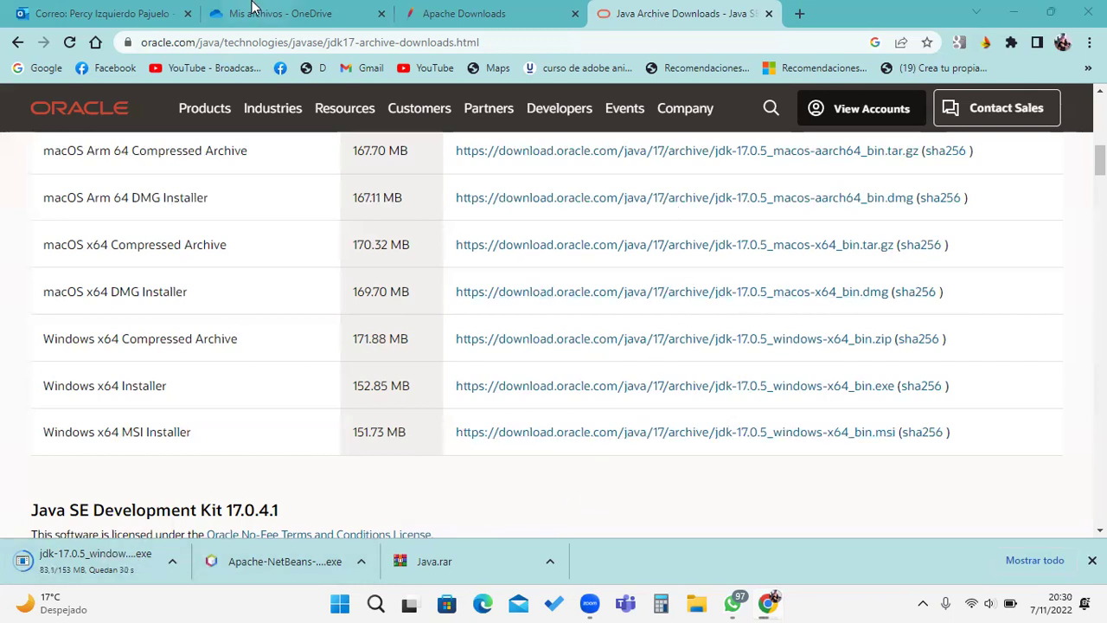
Step: Copy Java.rar's anyone-with-the-link editable sharing link from its Compartir options in OneDrive
left_click(259, 12)
scroll(496, 329, "down", 1)
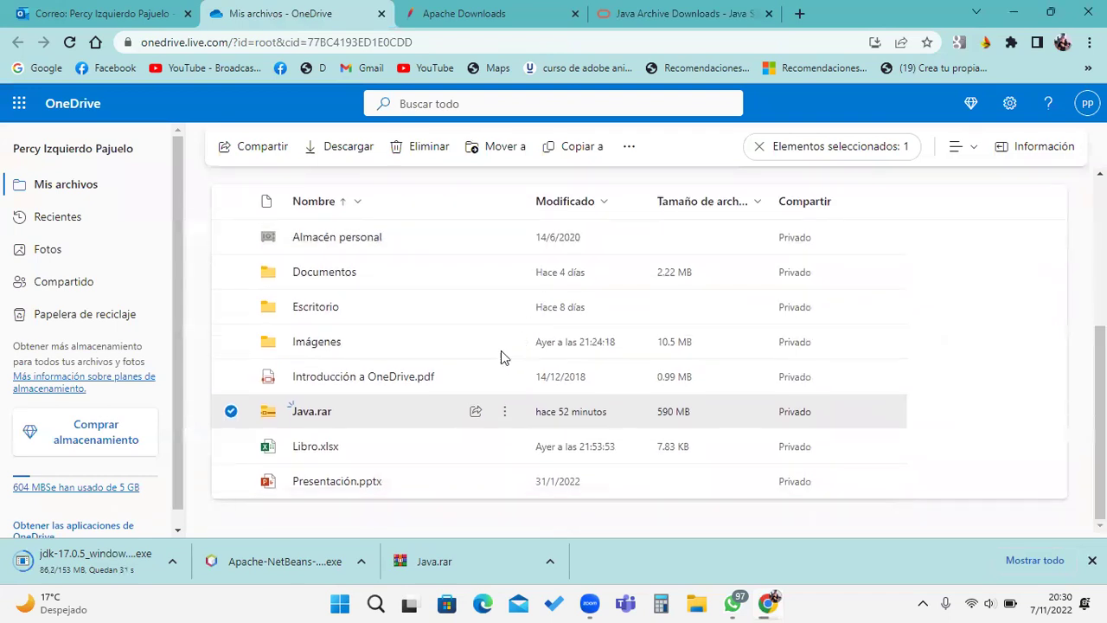
left_click(504, 412)
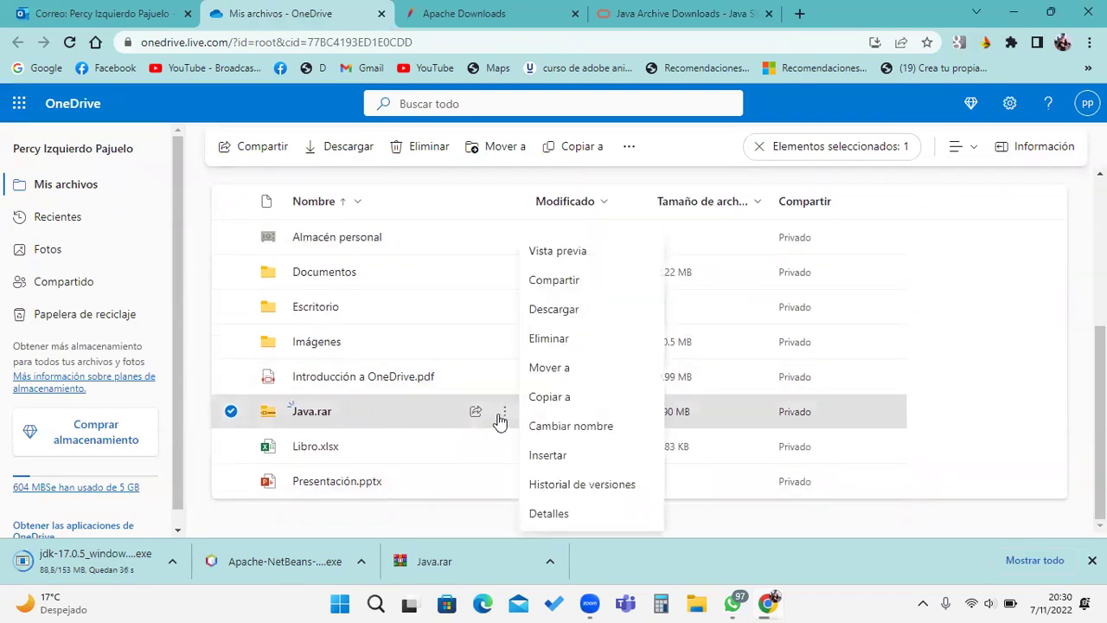
left_click(582, 280)
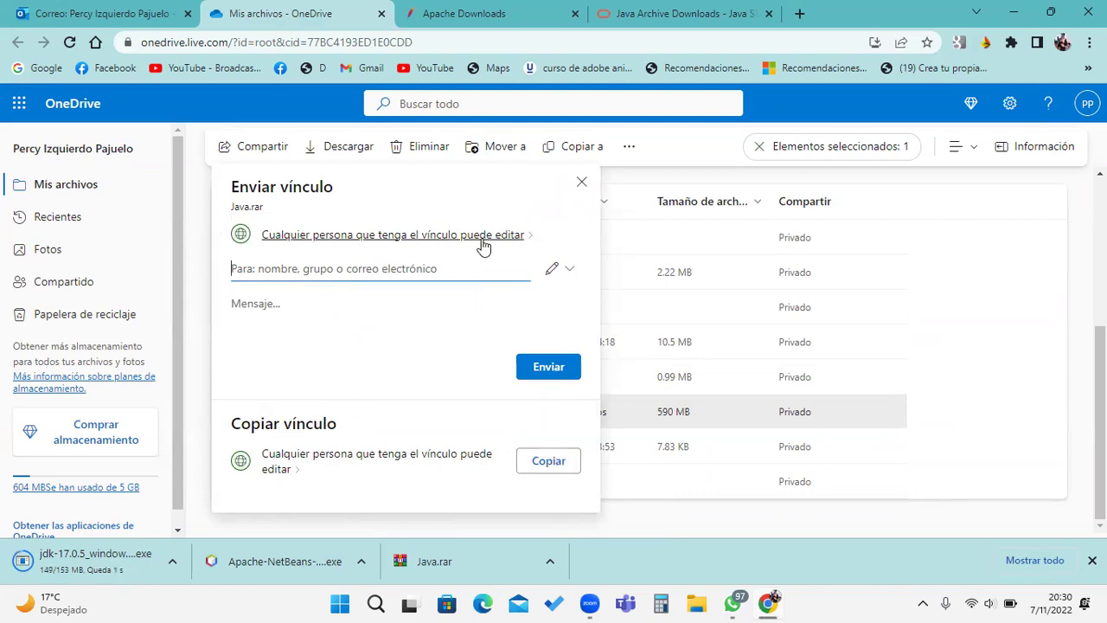
left_click(260, 148)
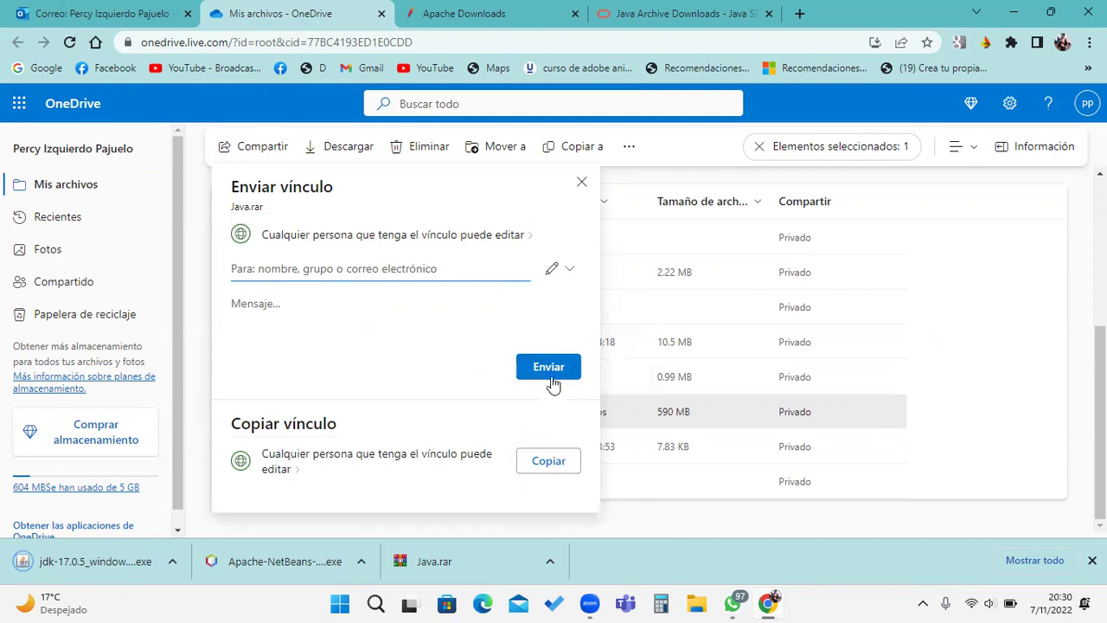
left_click(385, 460)
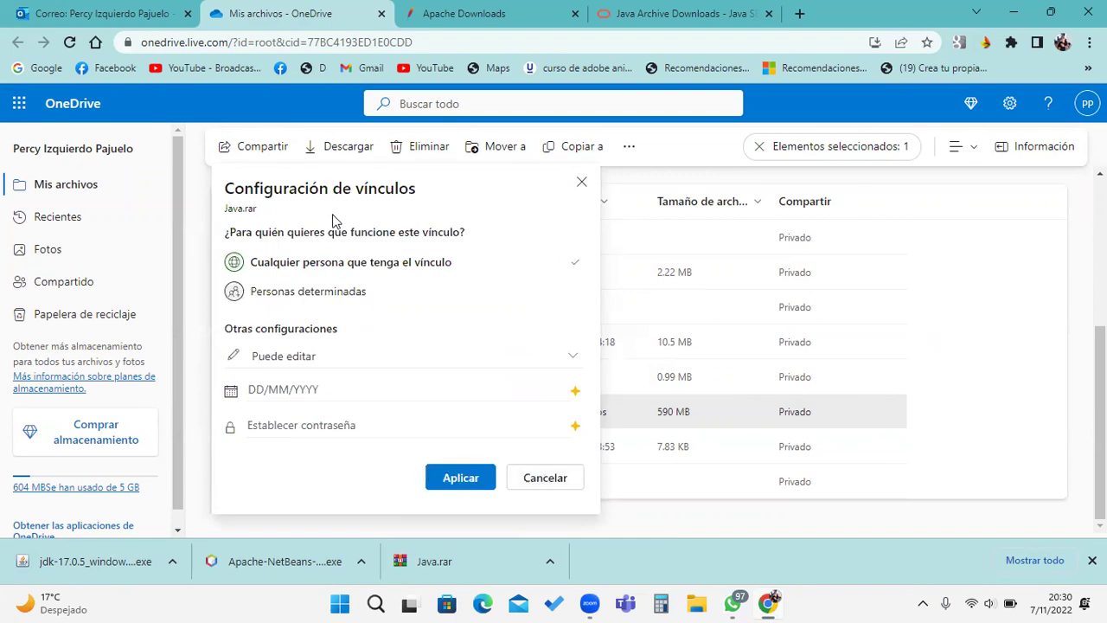
left_click(542, 481)
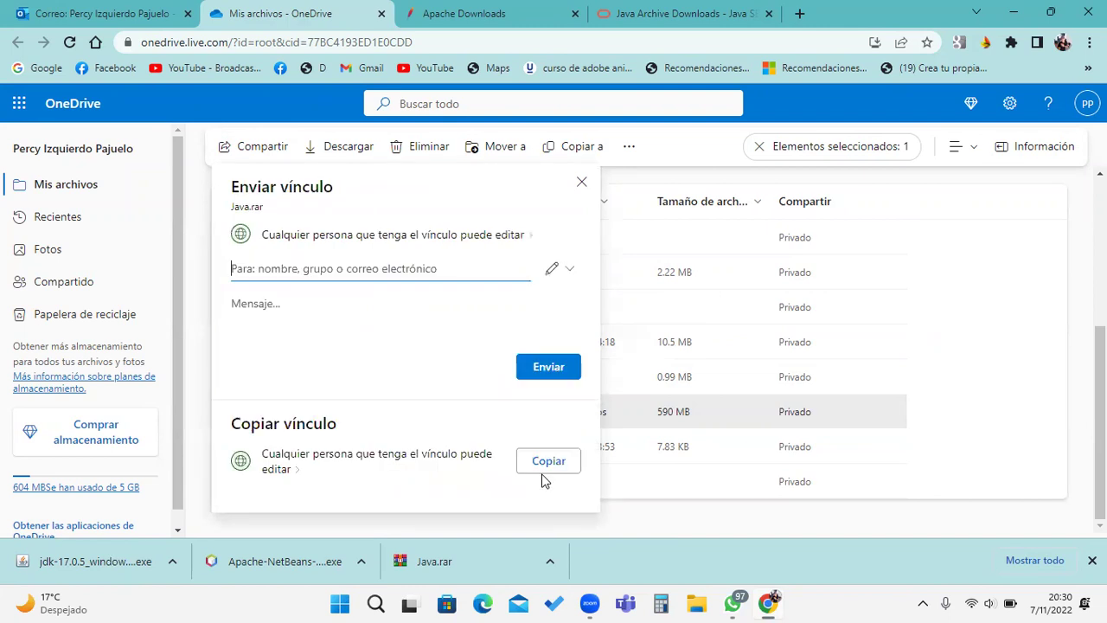
left_click(523, 474)
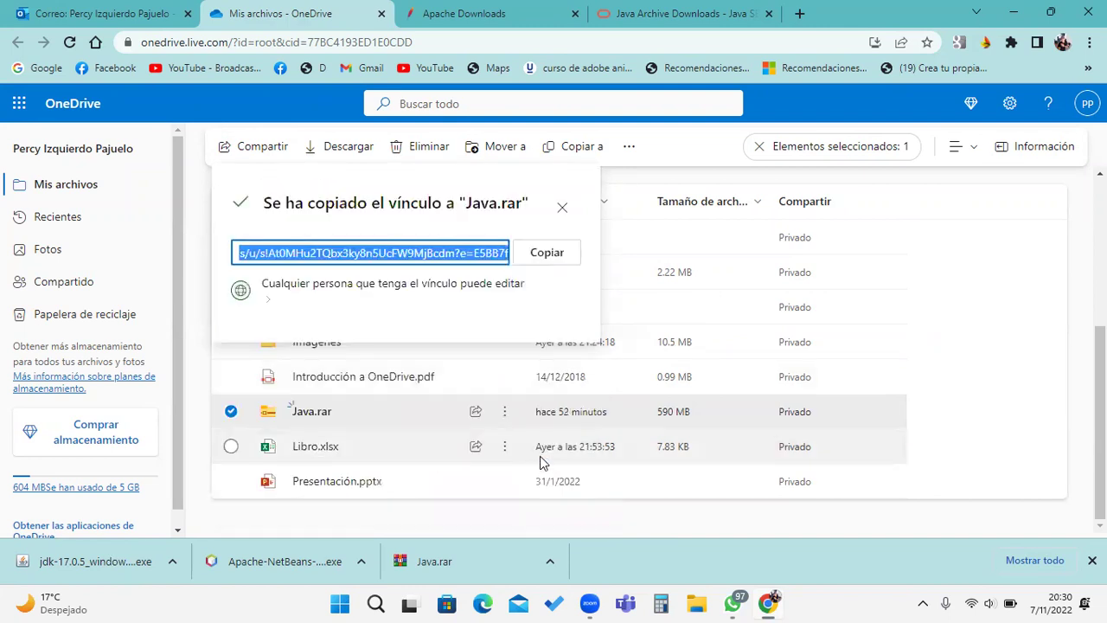
left_click(546, 258)
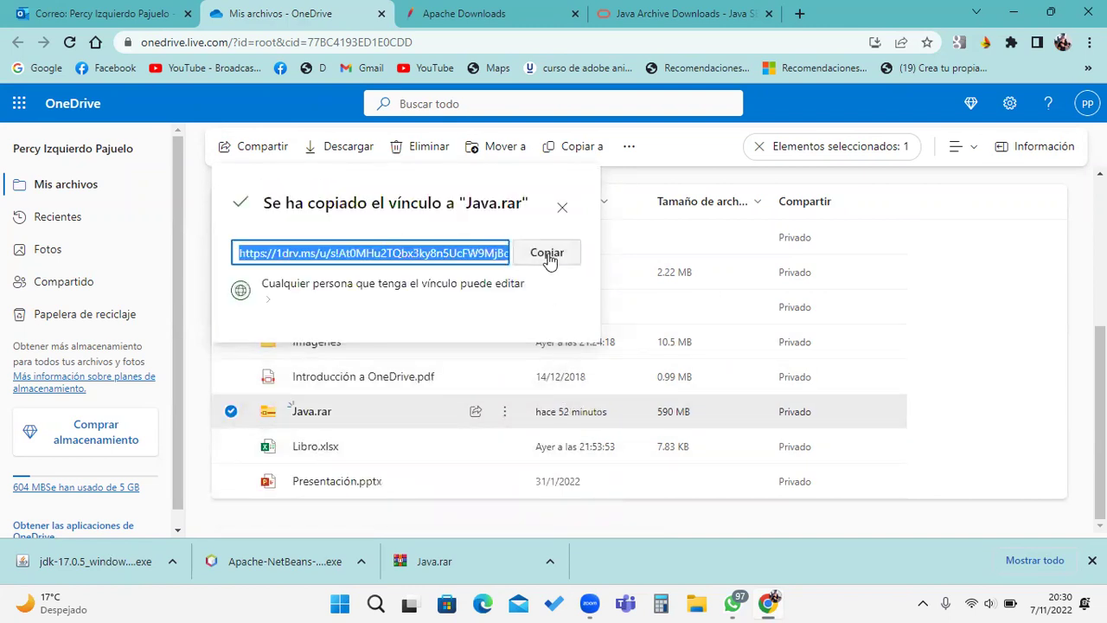
Step: Post the copied Java.rar link in the Python L - M 8-10 WhatsApp group, then minimize WhatsApp
left_click(734, 603)
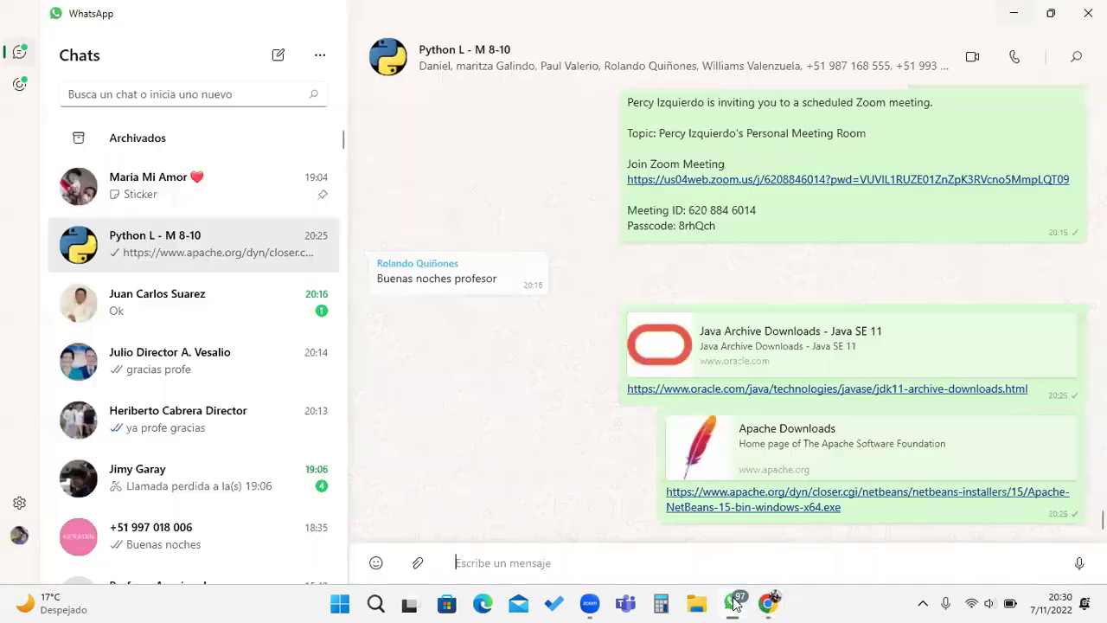
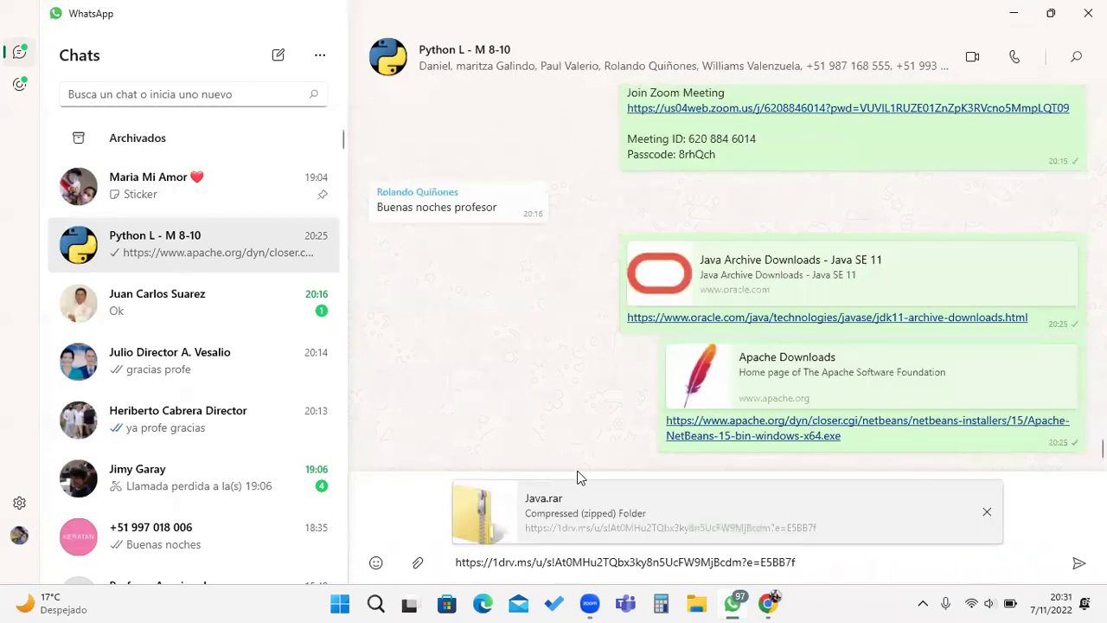
key("Return")
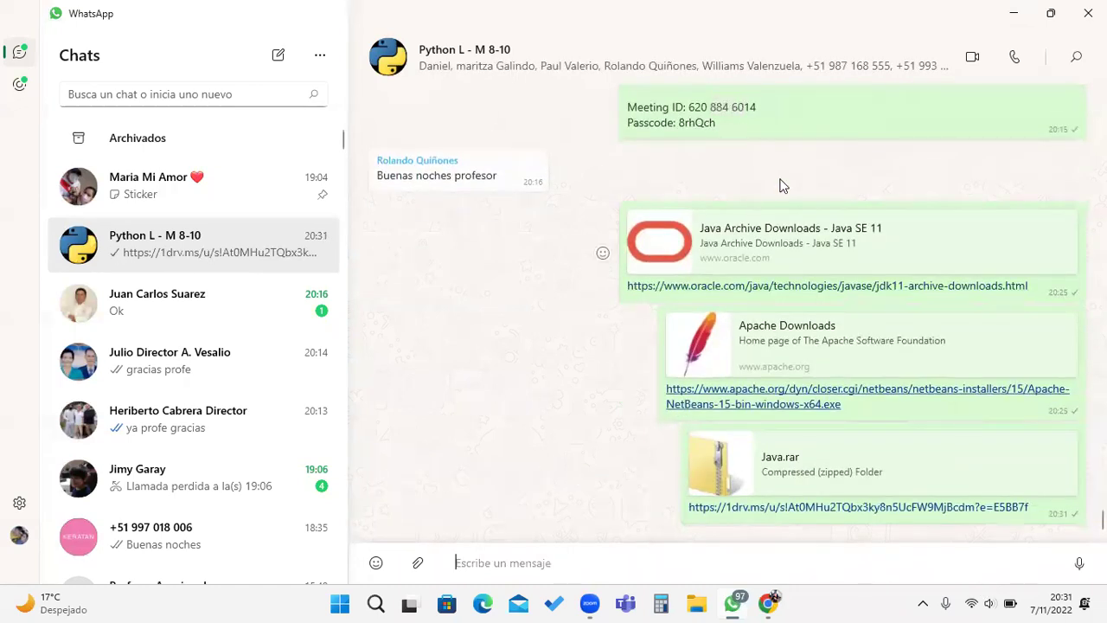
left_click(1005, 13)
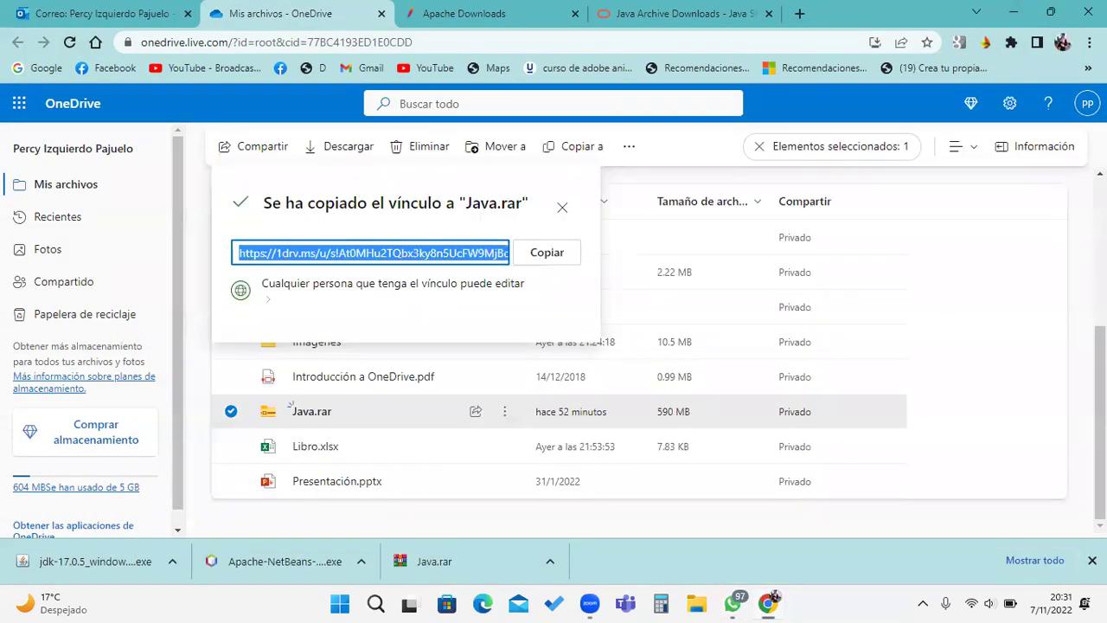
Step: Review the Oracle Java archive and Apache NetBeans download tabs, then minimize Chrome
left_click(678, 11)
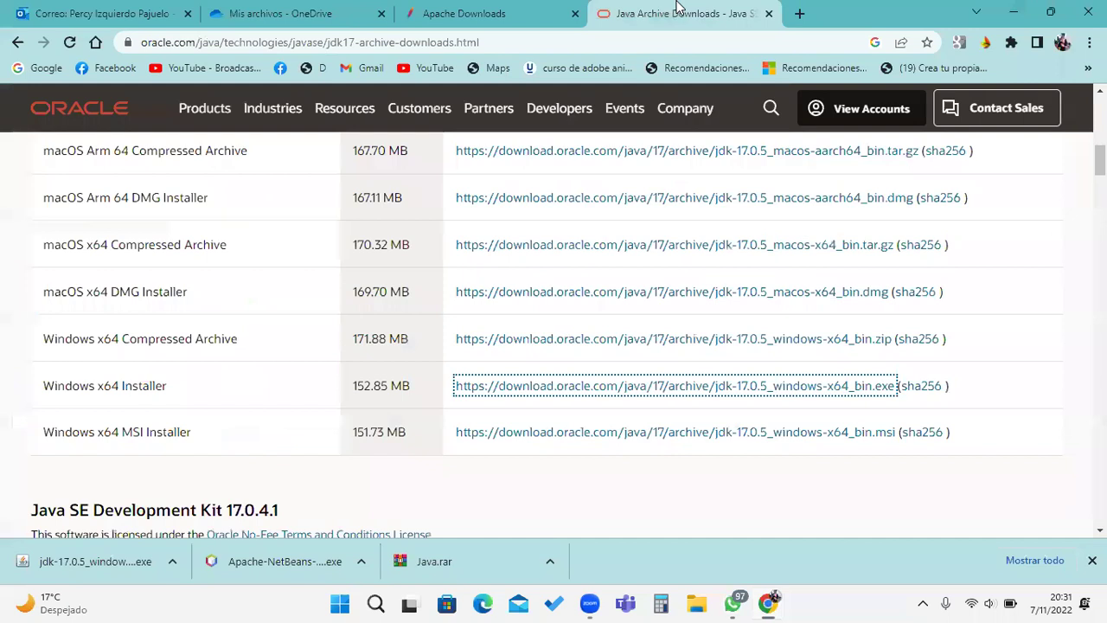
left_click(502, 13)
left_click(647, 12)
left_click(504, 13)
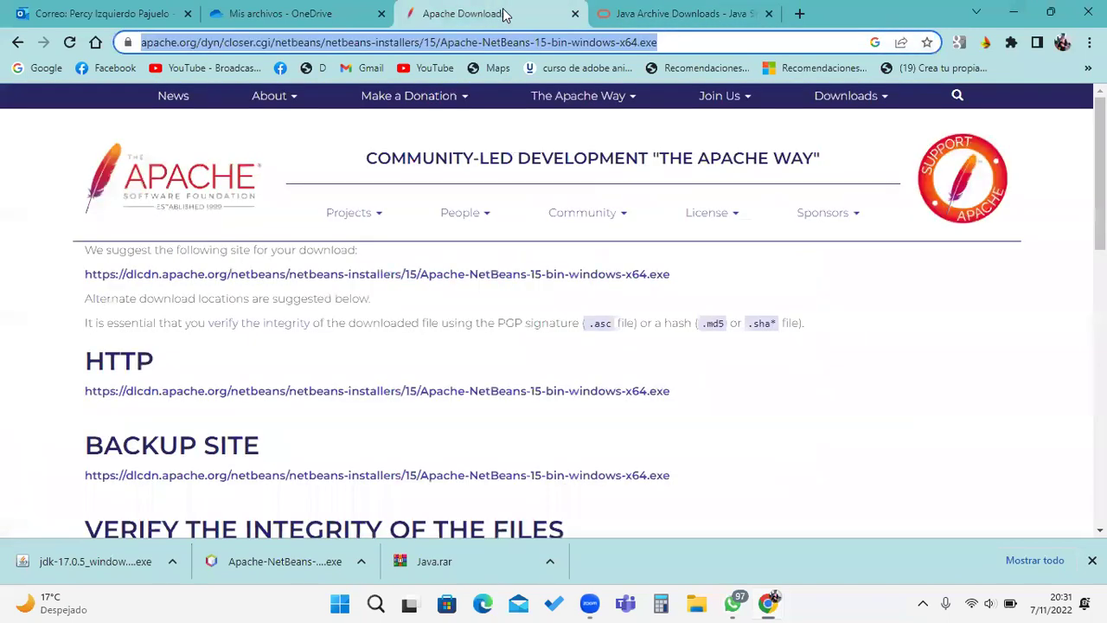
left_click(631, 11)
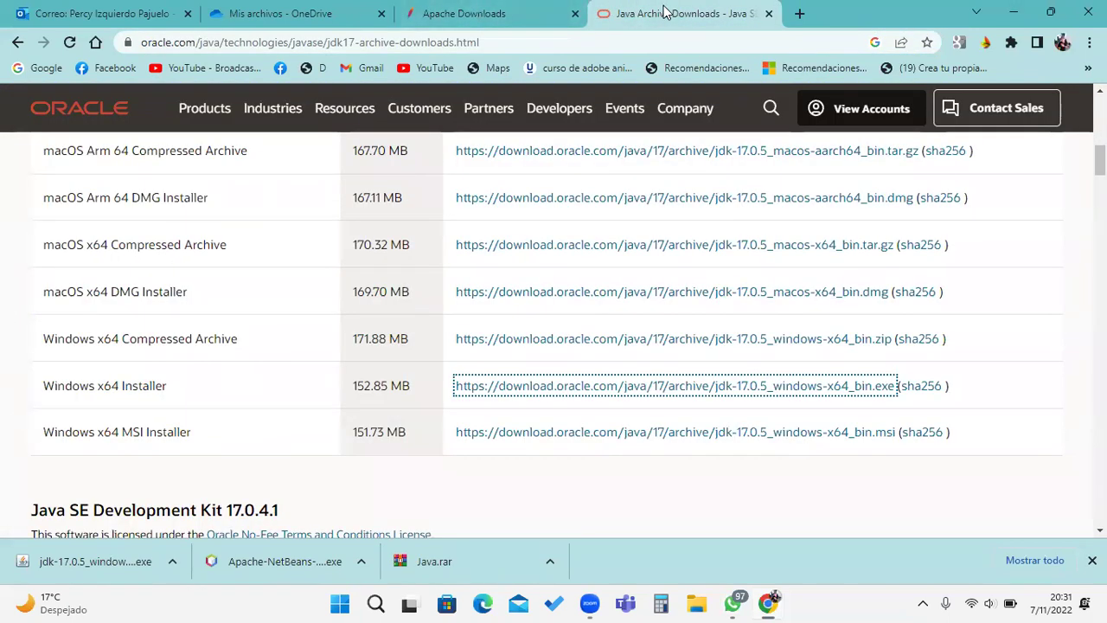
left_click(500, 13)
left_click(707, 15)
left_click(558, 11)
left_click(683, 17)
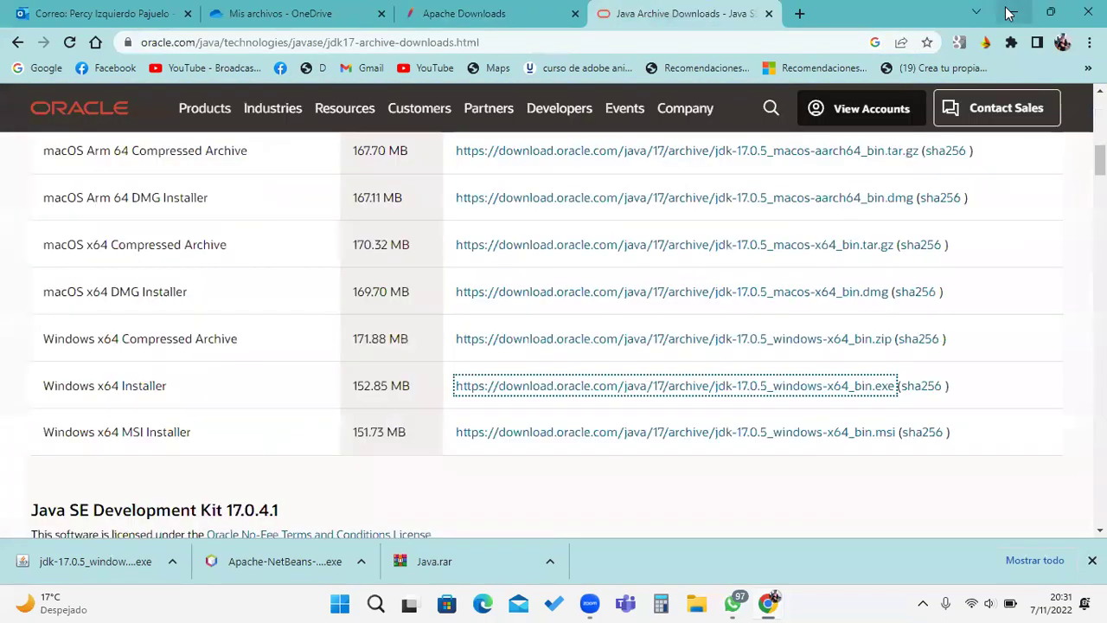
left_click(1007, 12)
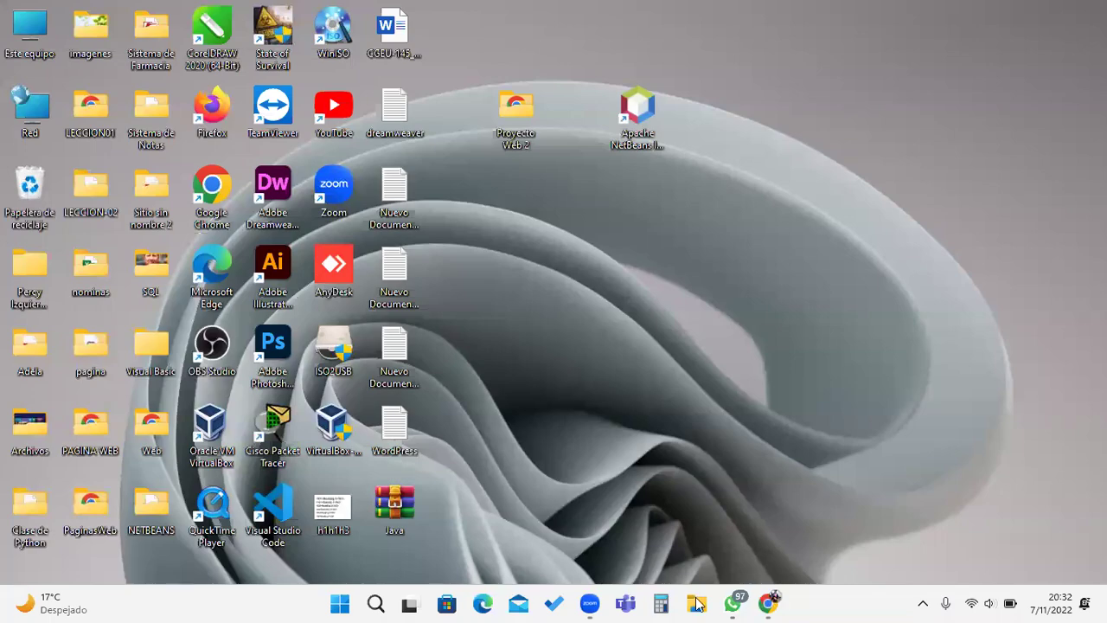
Step: Toggle the Chrome window from the taskbar until the desktop is showing
left_click(768, 603)
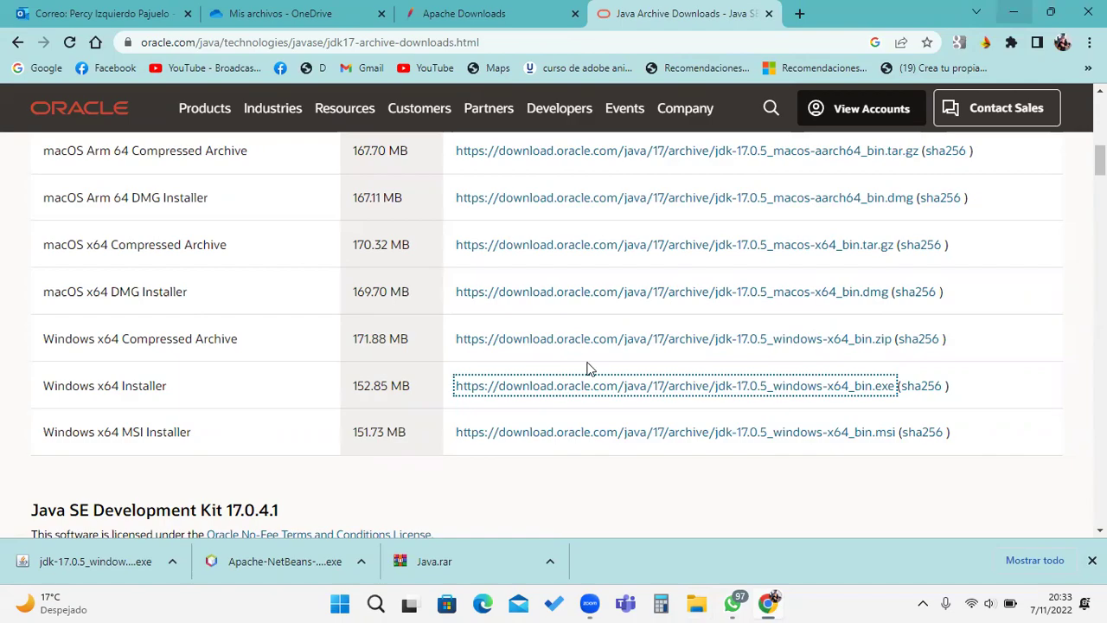
key("super+d")
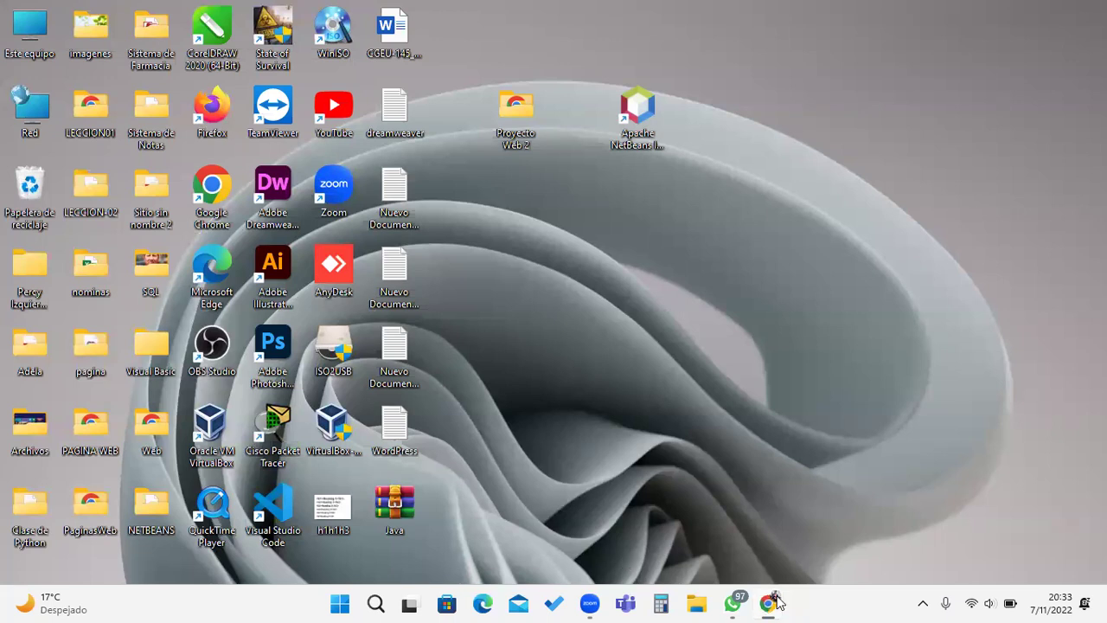
left_click(780, 597)
left_click(779, 600)
left_click(775, 602)
left_click(774, 603)
Step: Drag the Java.rar icon out of the icon column to an empty spot near the desktop centre
left_click_drag(394, 506, 629, 359)
left_click_drag(703, 300, 707, 299)
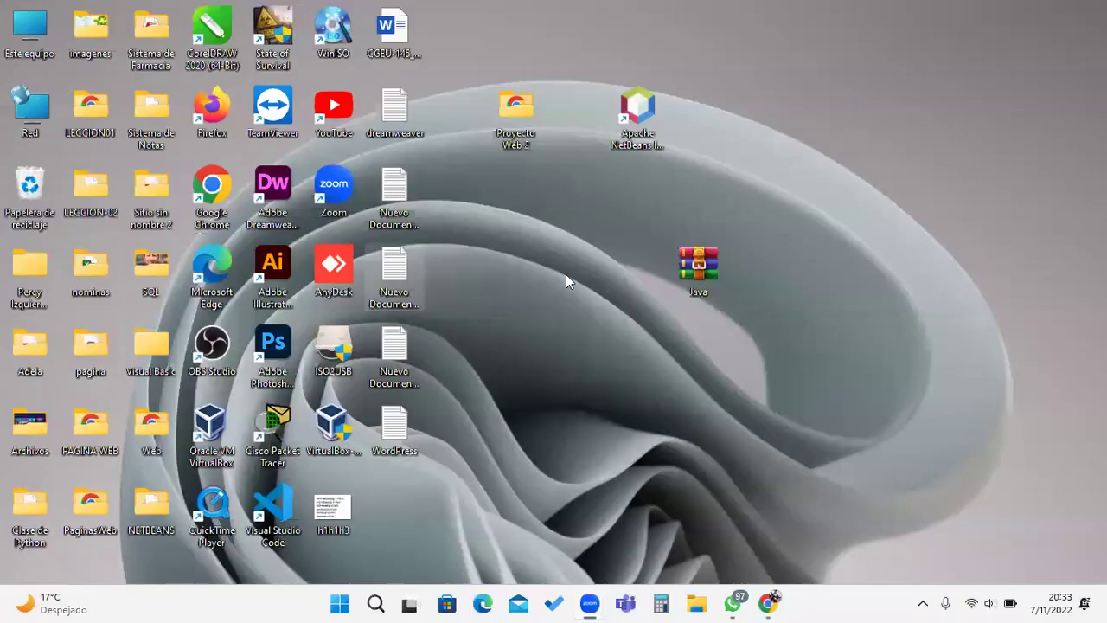
left_click_drag(713, 245, 532, 243)
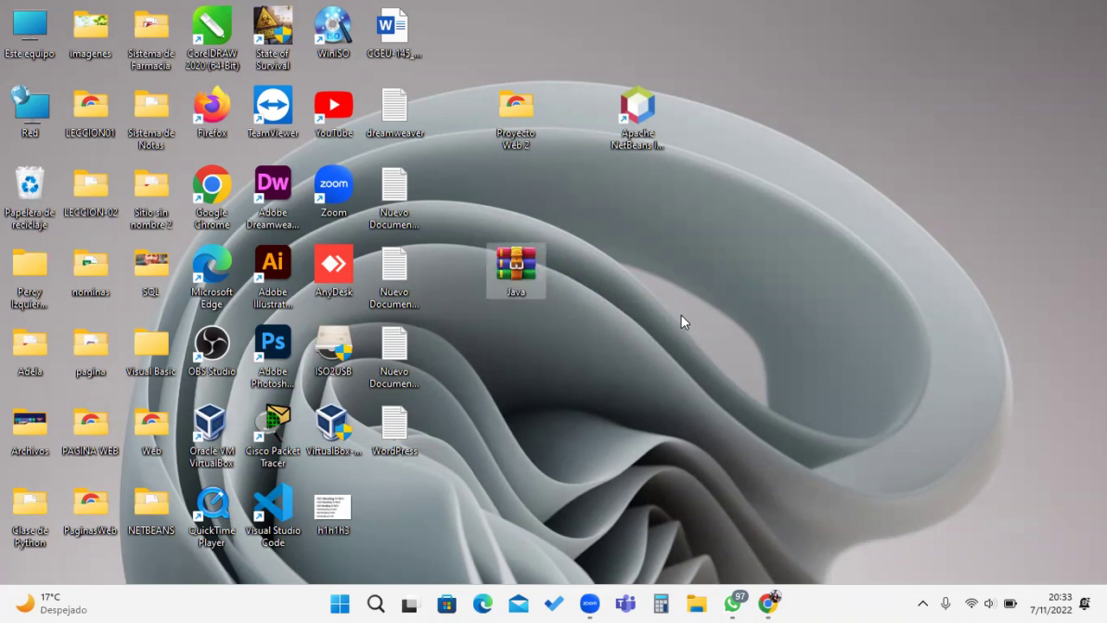
Step: Extract Java.rar into a new Java folder using Mostrar más opciones > Extraer en "Java\"
right_click(508, 264)
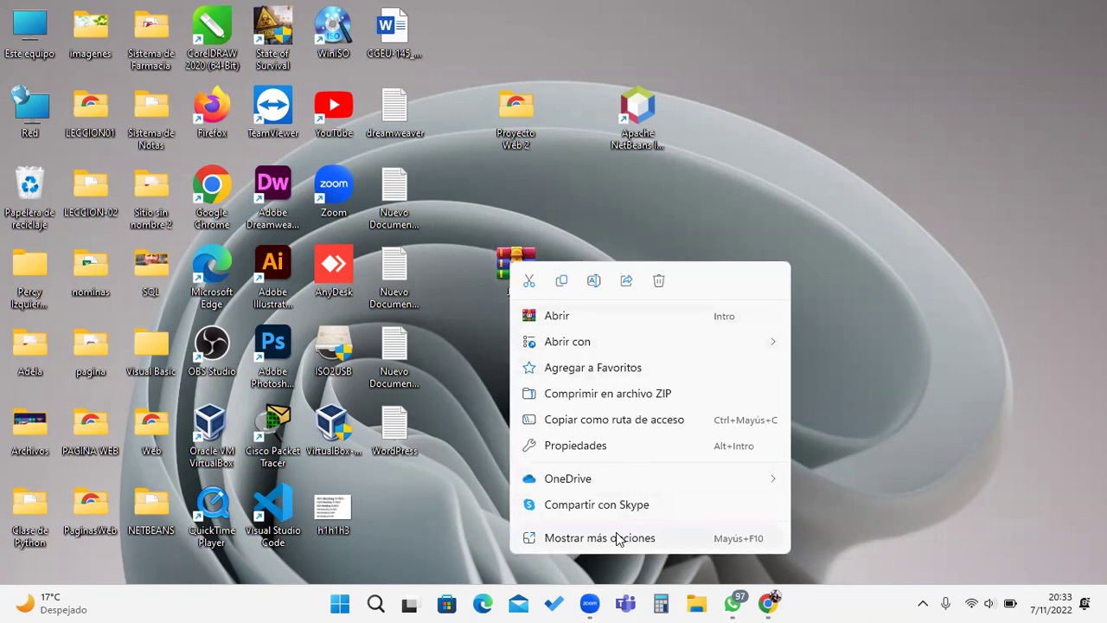
left_click(620, 535)
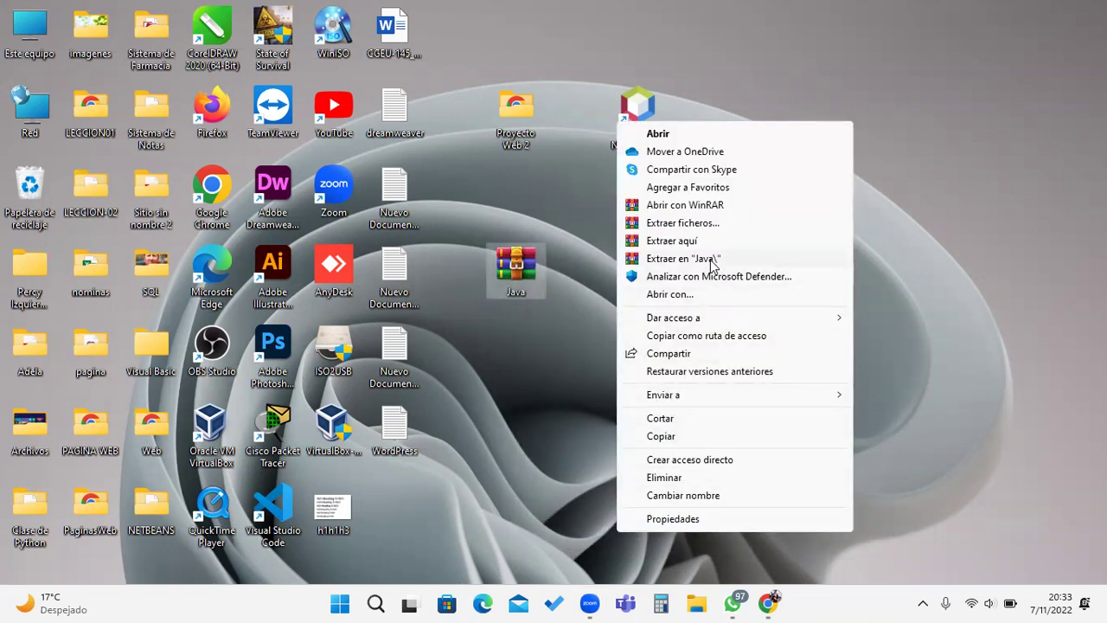
left_click(710, 260)
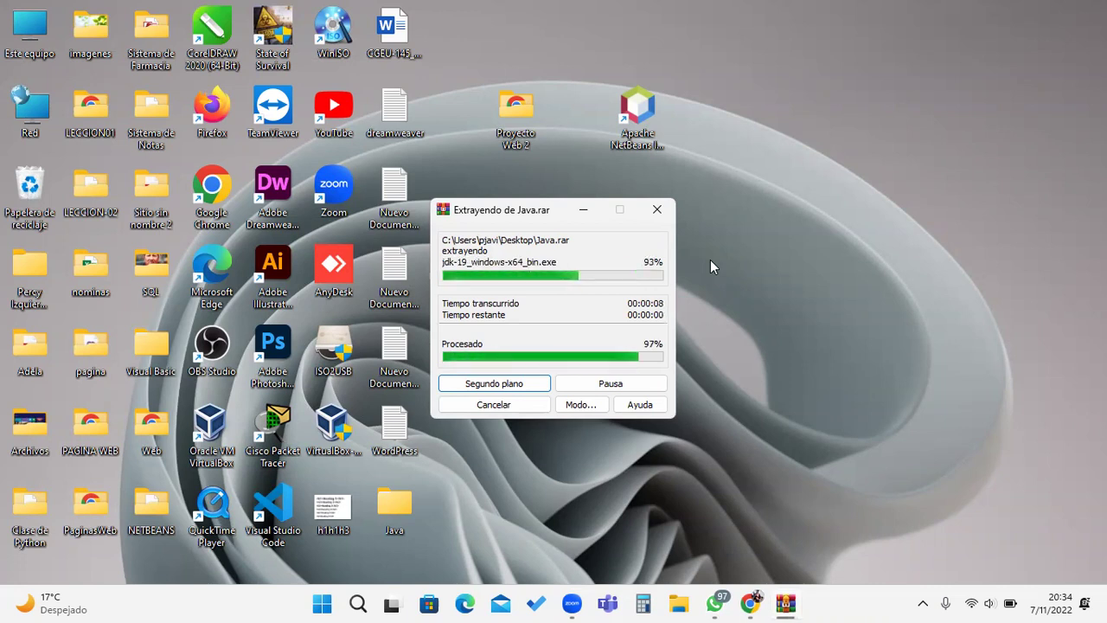
left_click_drag(515, 268, 637, 270)
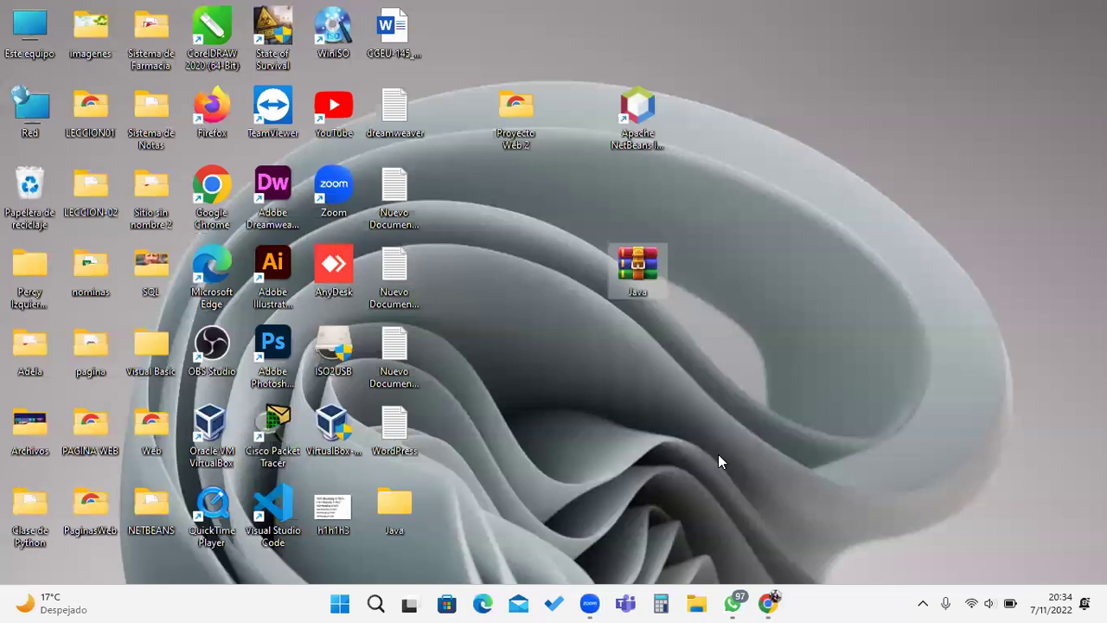
left_click(737, 602)
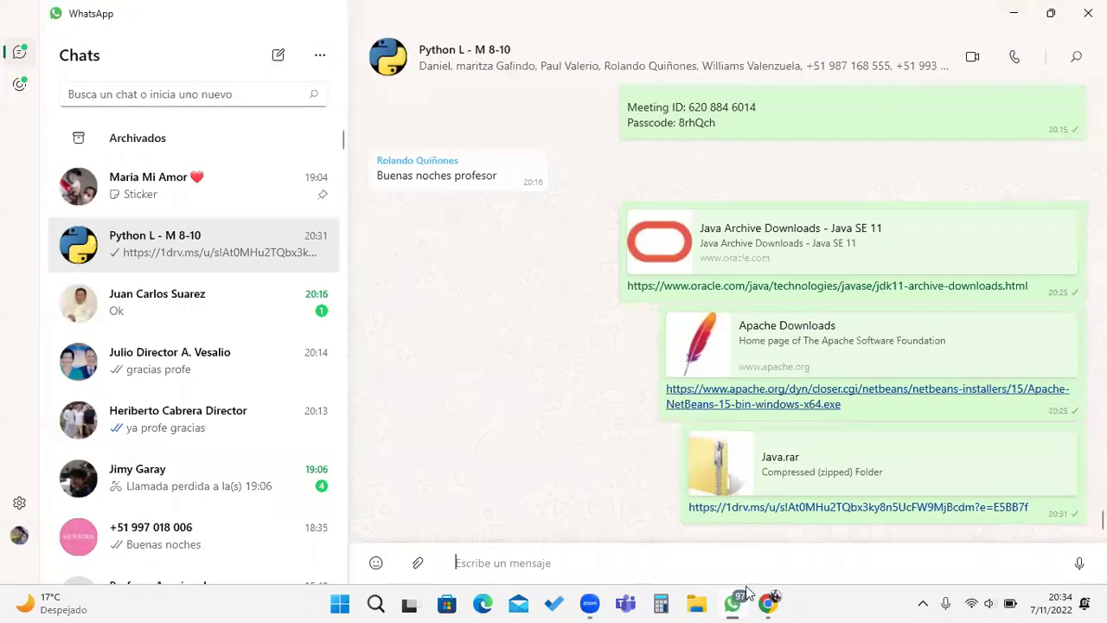
Step: Re-extract Java.rar into the Java folder with Sí a todo, and place the folder beside the archive
left_click(1013, 19)
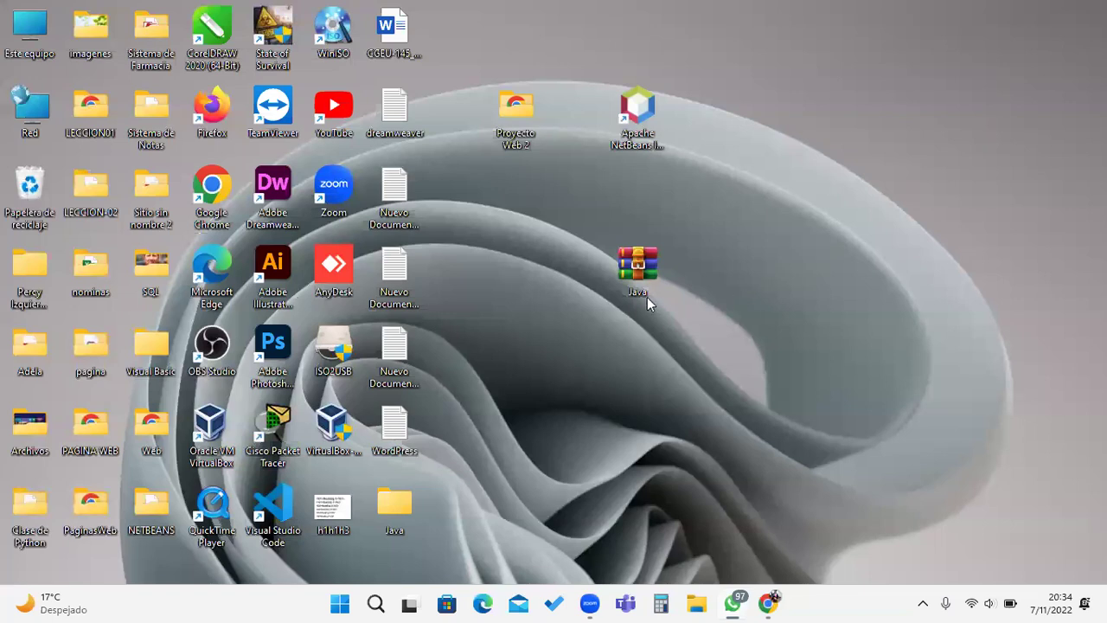
left_click_drag(679, 248, 757, 274)
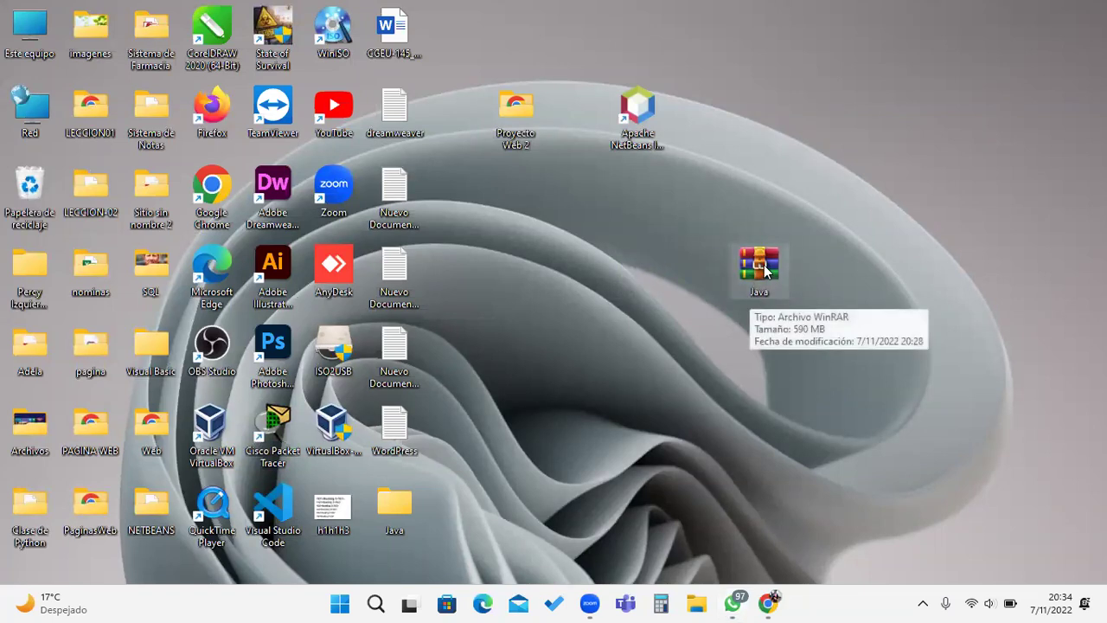
right_click(765, 266)
left_click(819, 541)
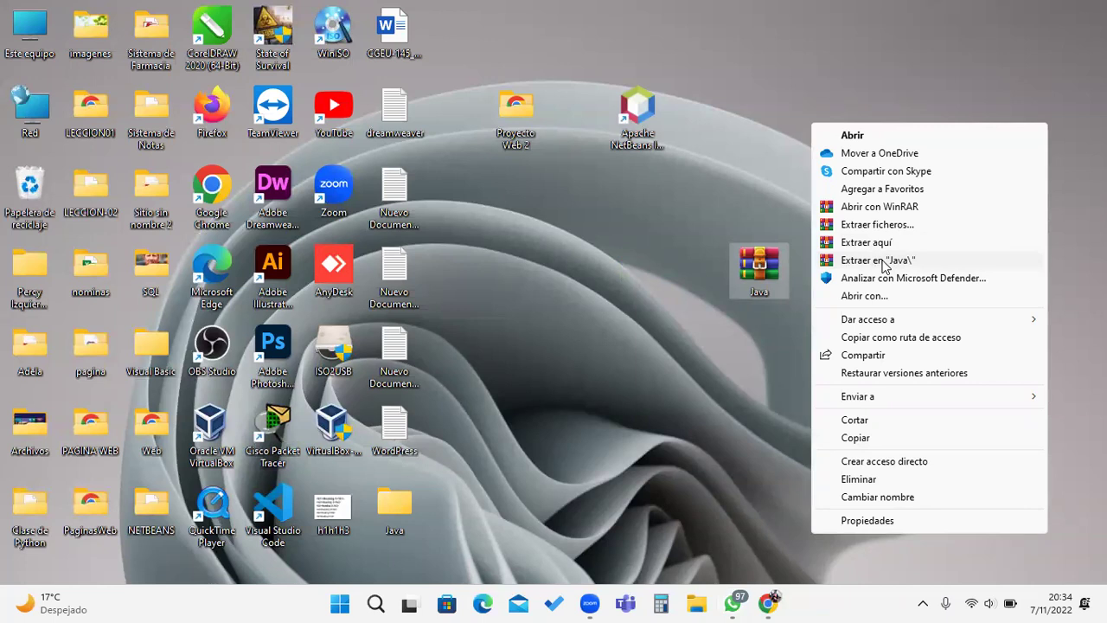
left_click(883, 260)
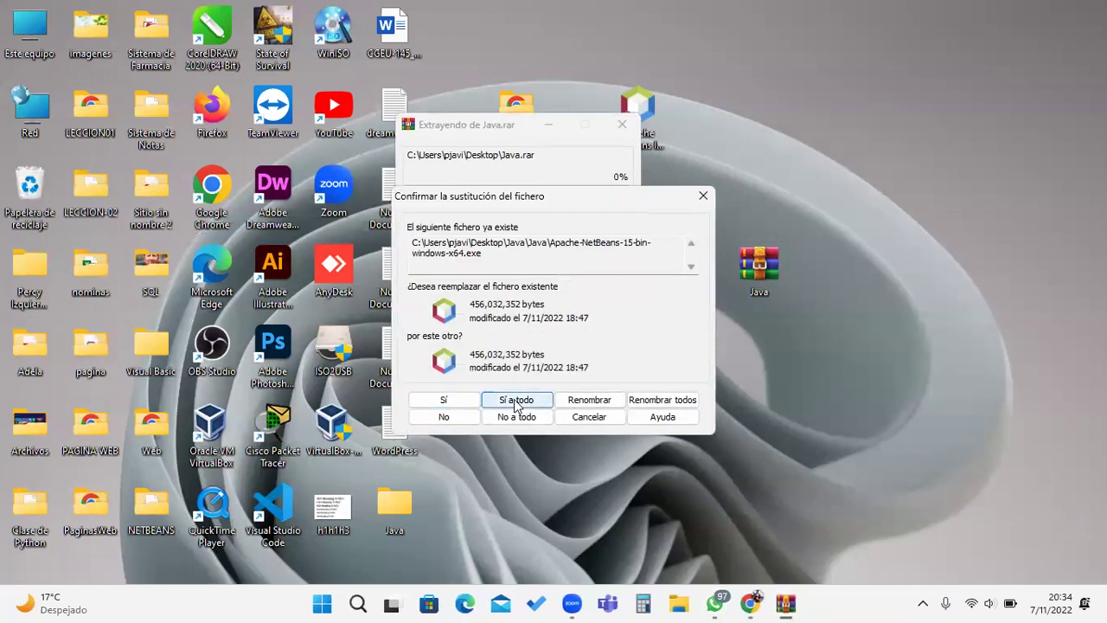
left_click(515, 402)
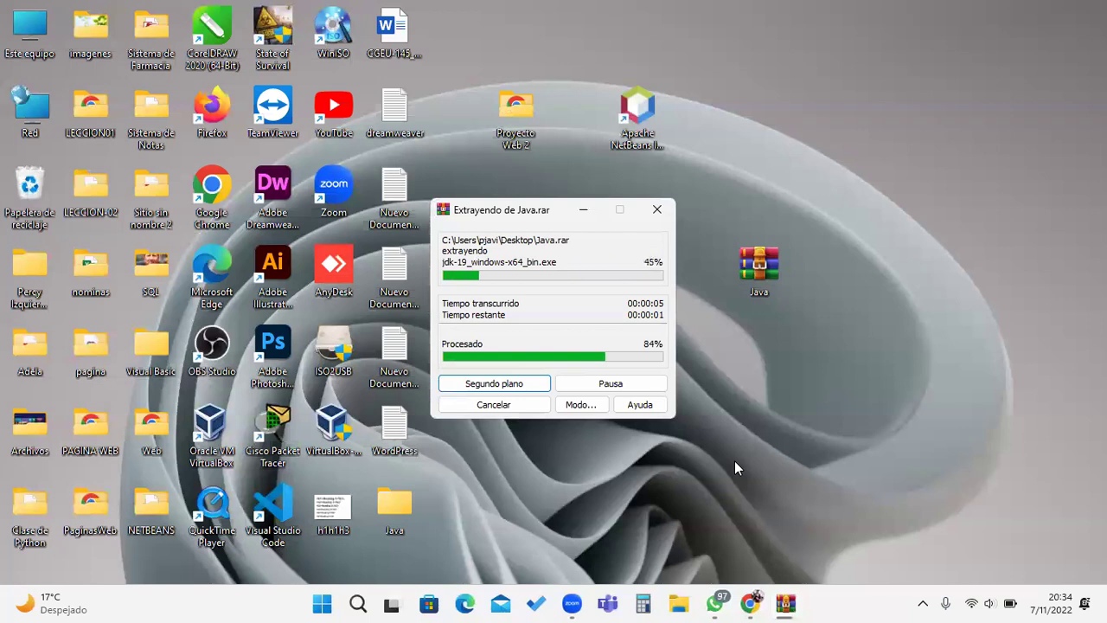
left_click_drag(407, 505, 588, 251)
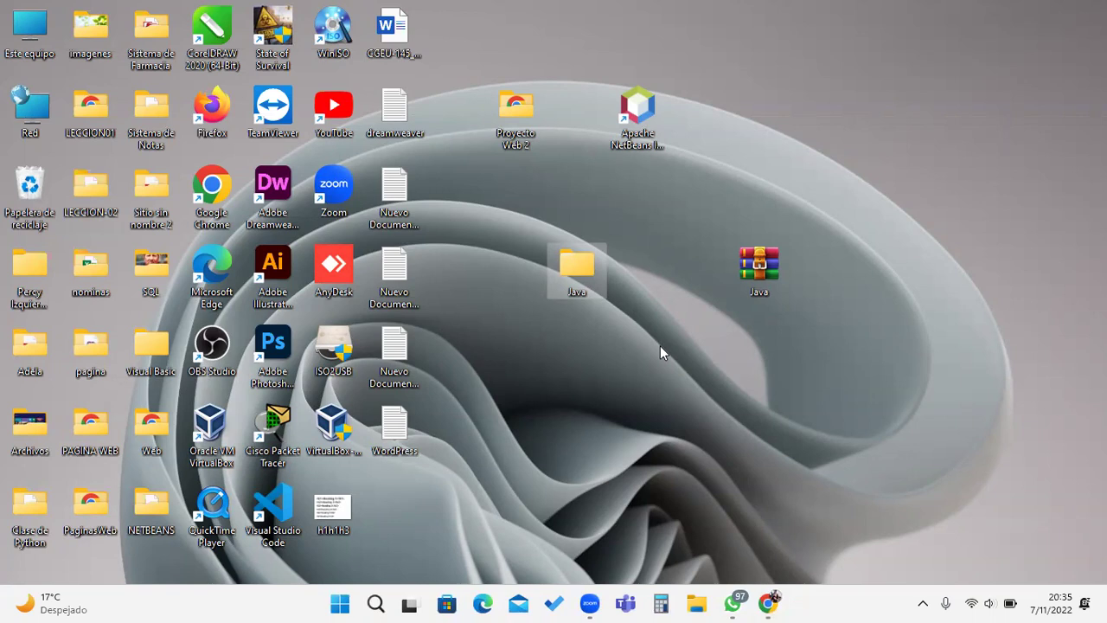
Step: Open the extracted Java folder and its inner Java folder, closing the outer window
left_click_drag(757, 287, 725, 291)
left_click(692, 383)
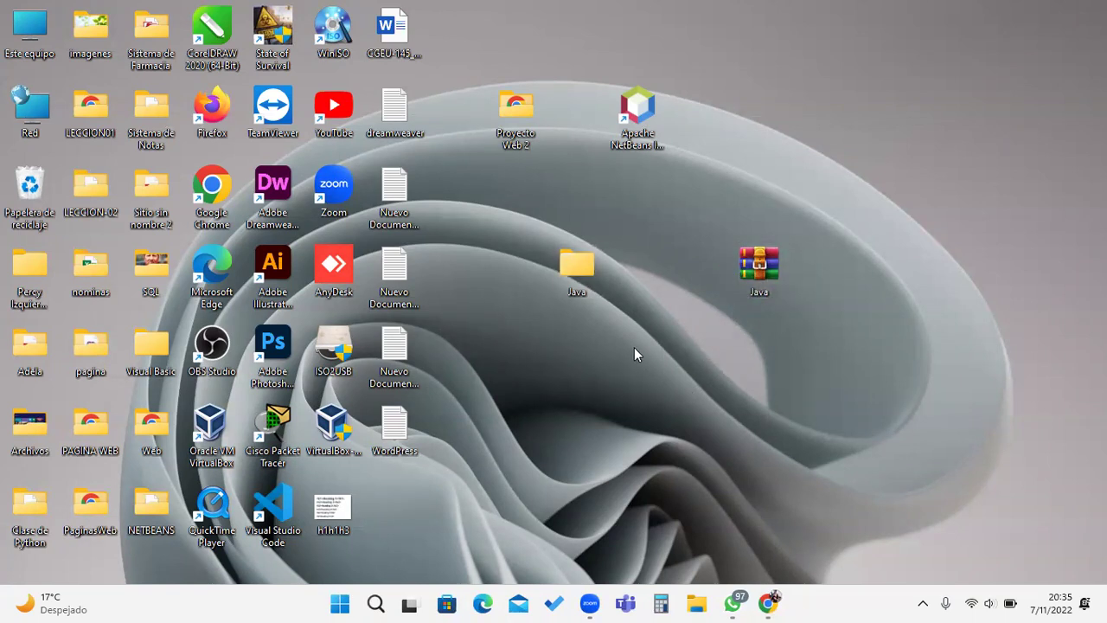
double_click(577, 264)
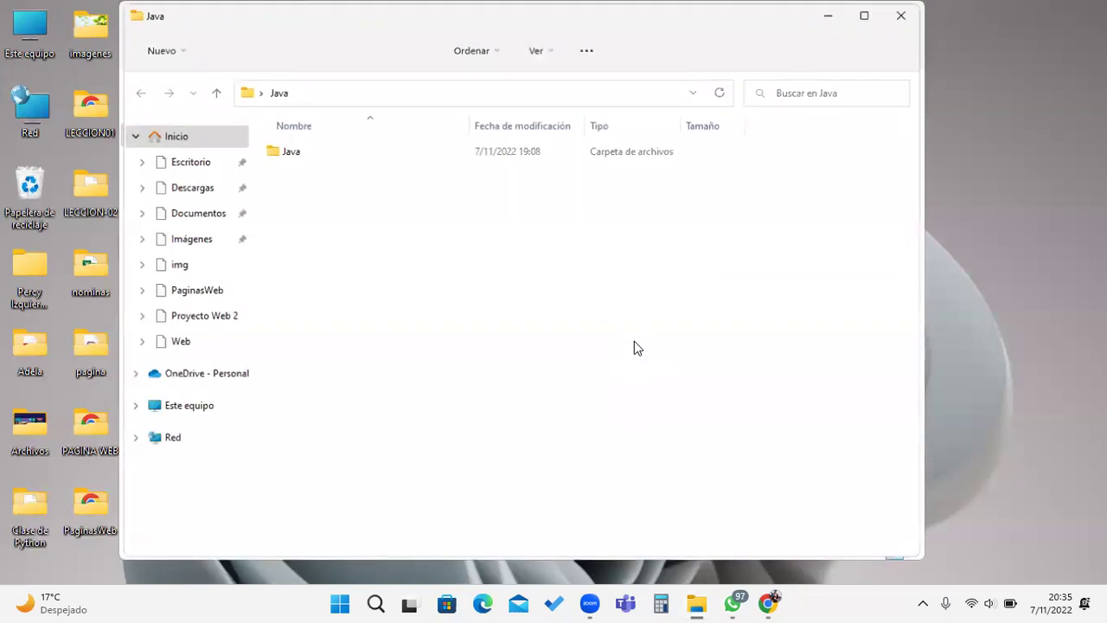
double_click(313, 156)
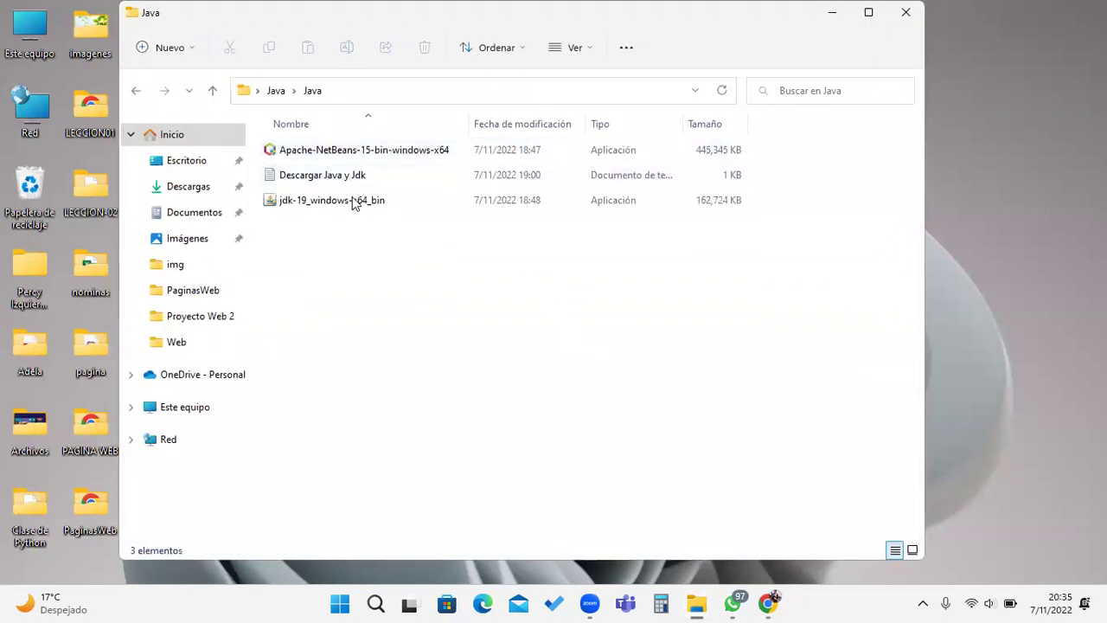
left_click_drag(398, 14, 708, 82)
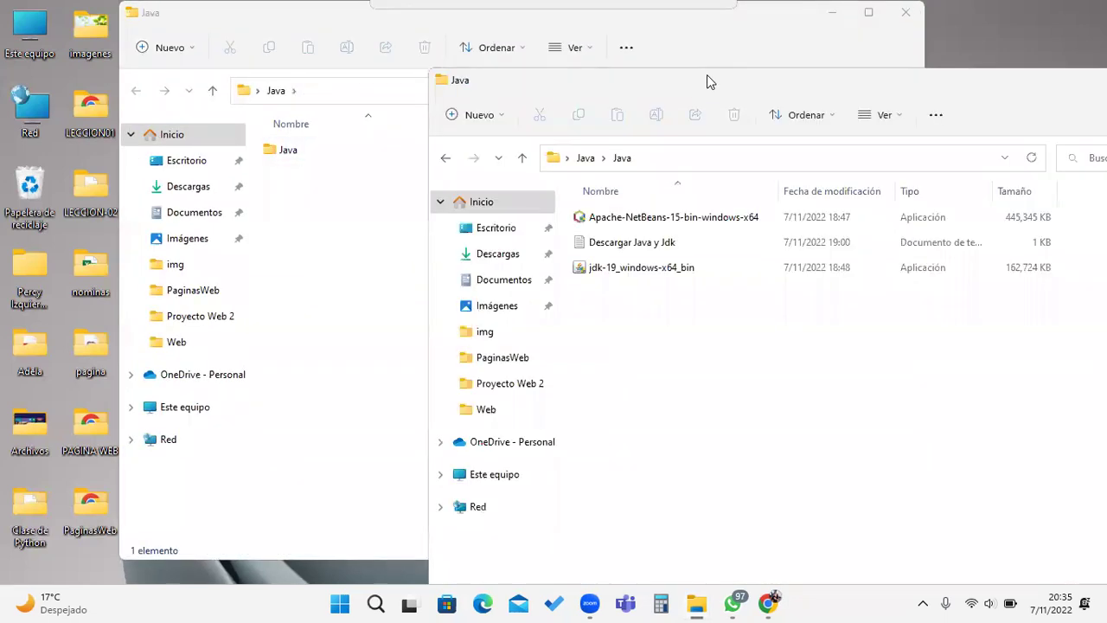
left_click(905, 12)
Step: Open the Descargar Java y Jdk download-links note, then close it
left_click(638, 249)
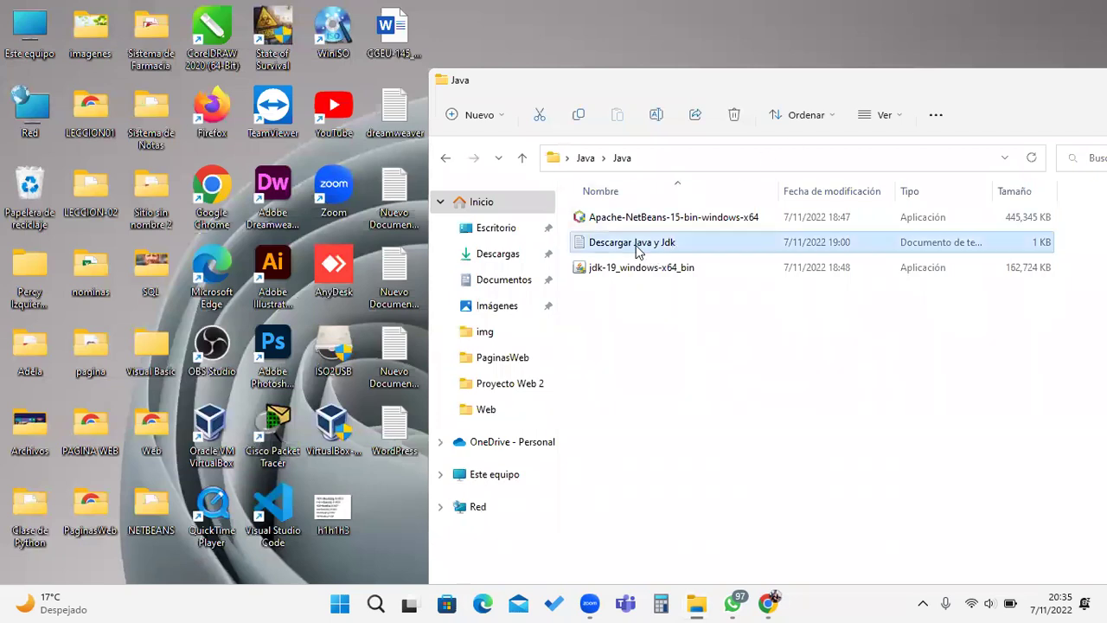
double_click(638, 247)
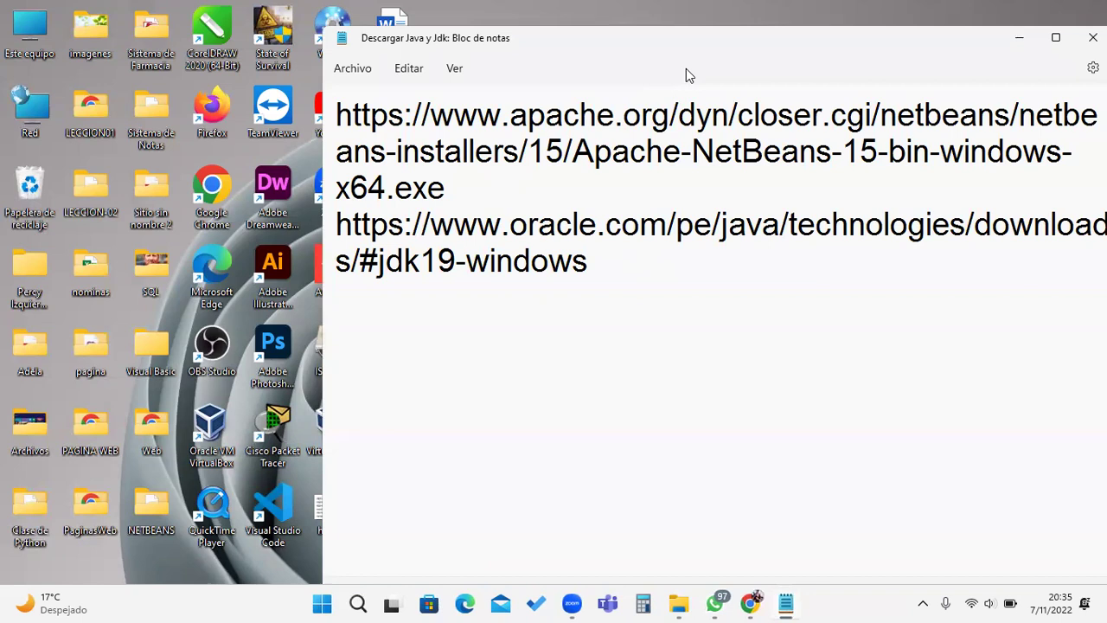
left_click_drag(630, 52, 390, 69)
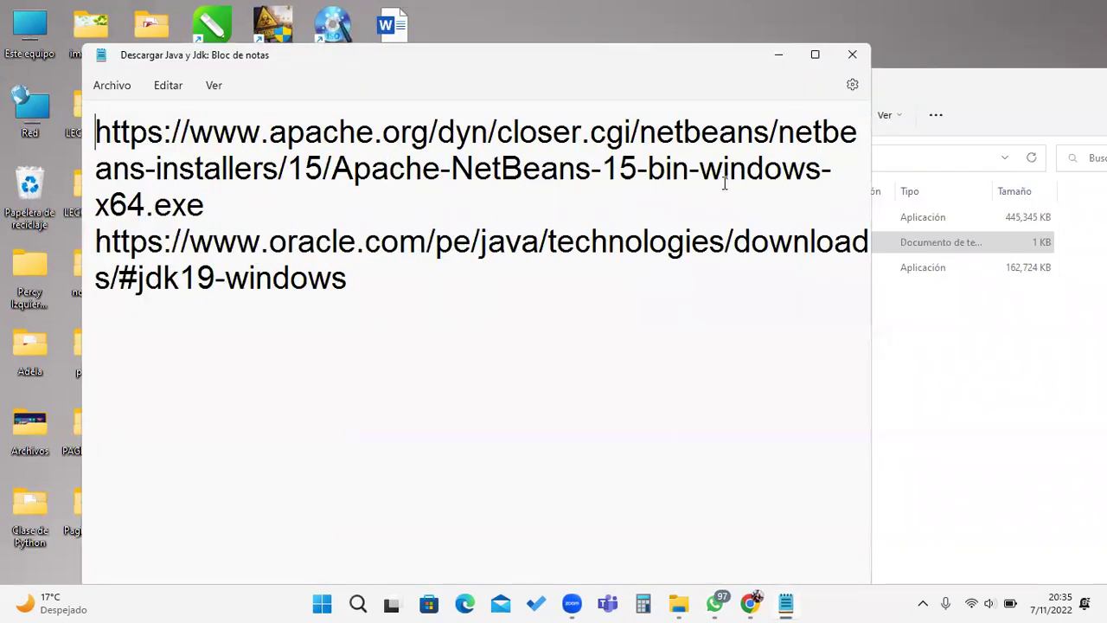
left_click(852, 55)
Step: Look over the NetBeans 15 and JDK 19 installers, then bring up the Run box
left_click(664, 223)
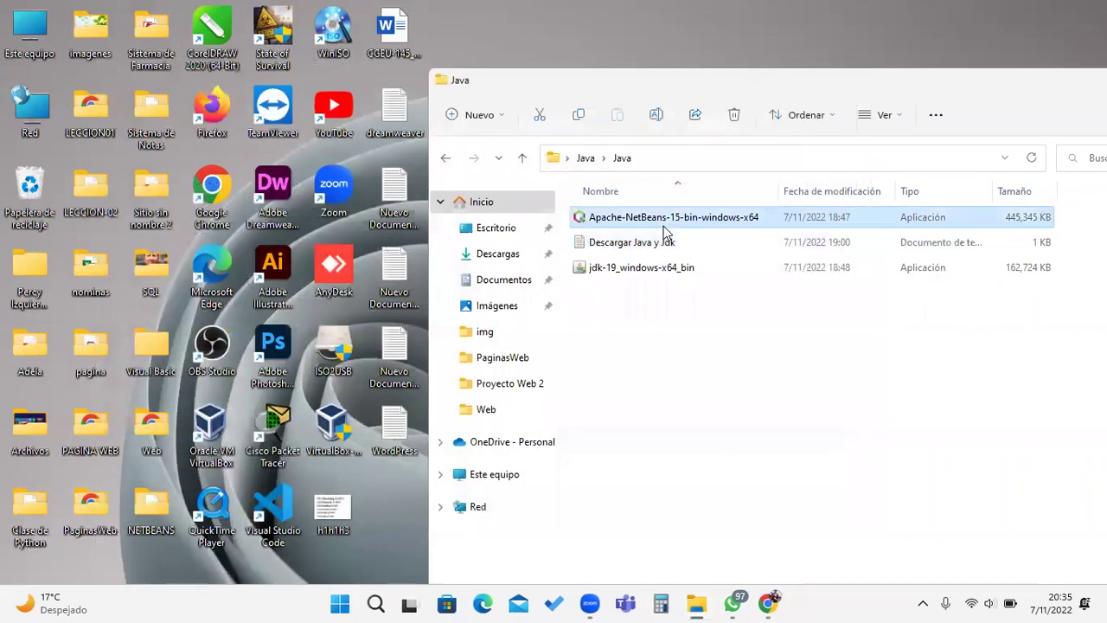
left_click(647, 271)
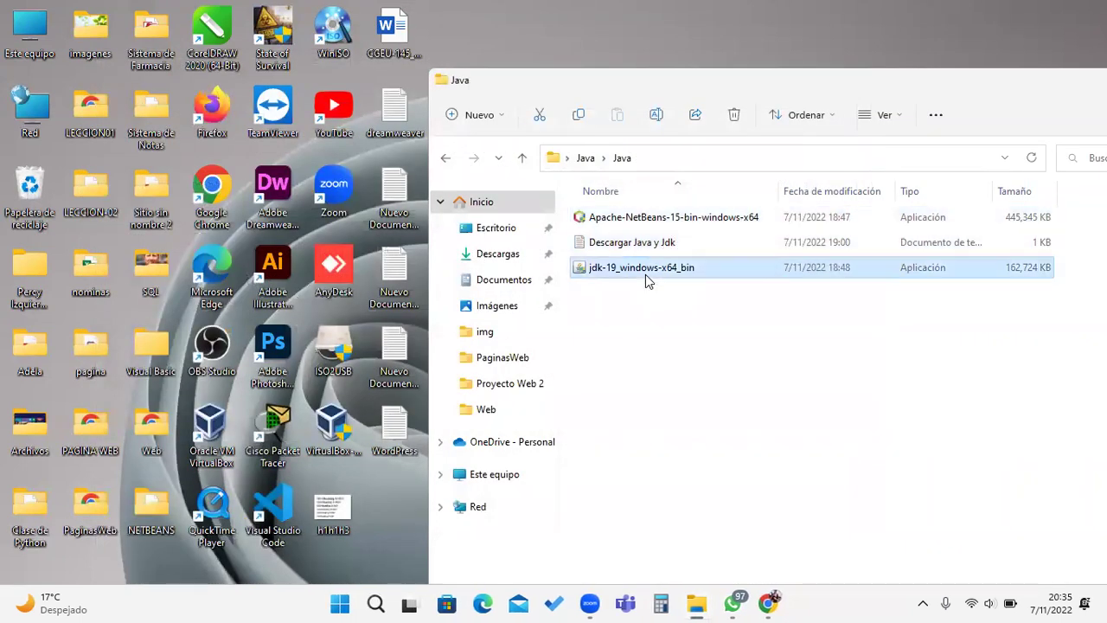
left_click(669, 221)
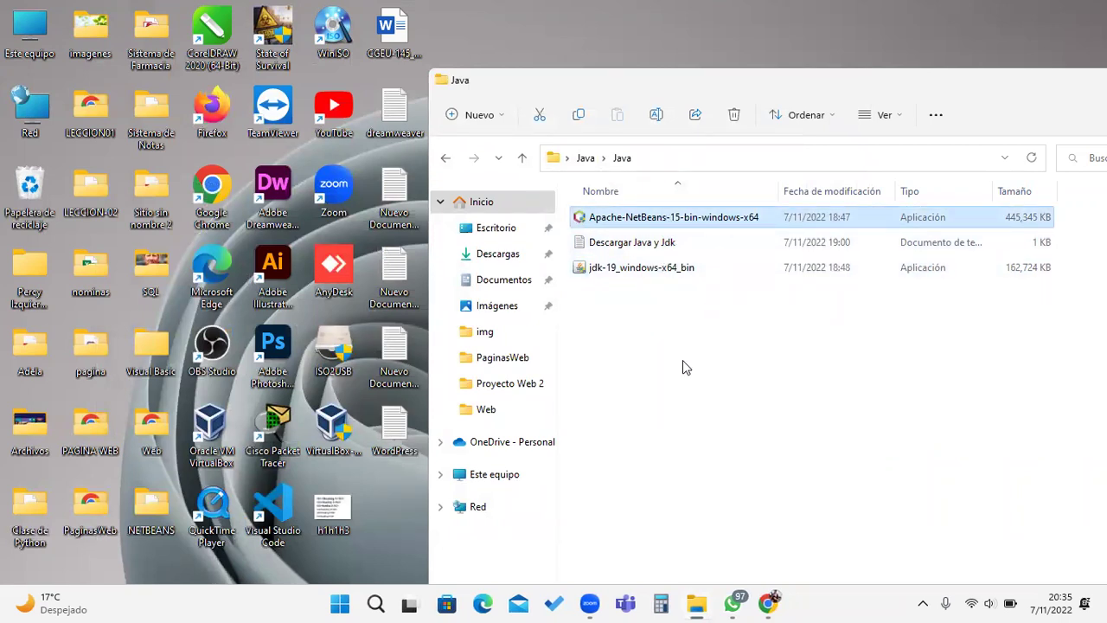
key("super+r")
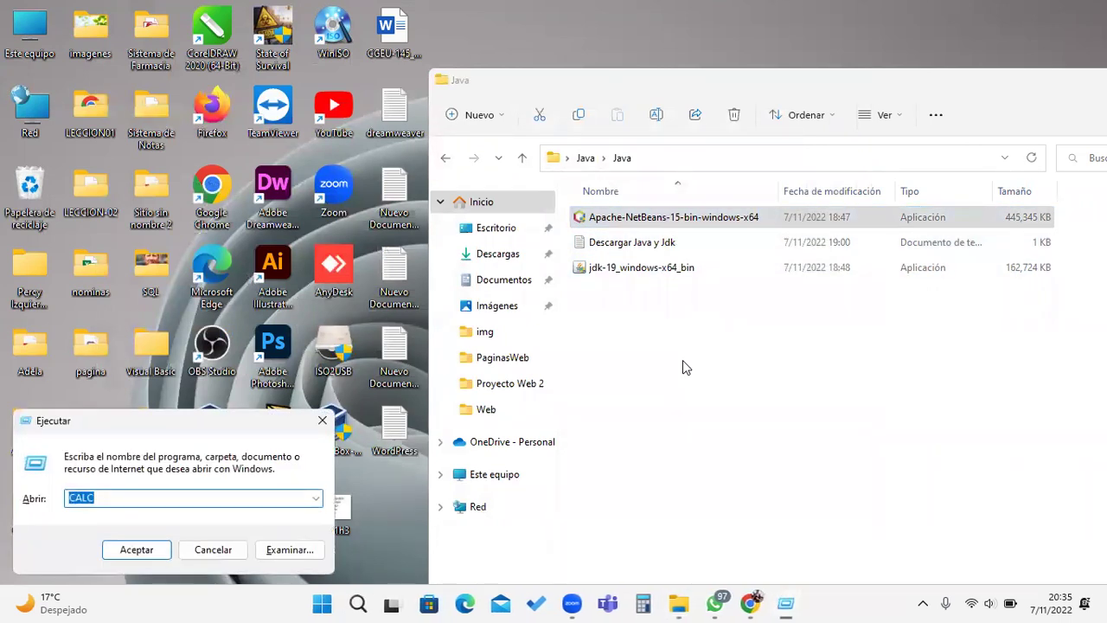
Step: Launch Control Panel with CONTROL and go to Desinstalar un programa
type("CONTROL")
key("Return")
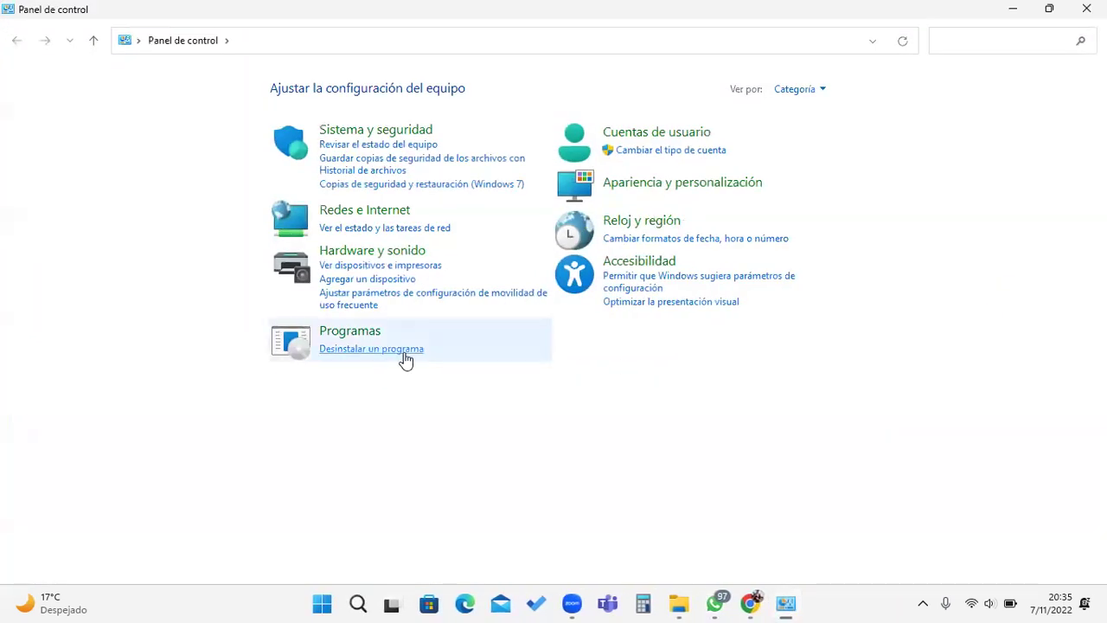
left_click(404, 353)
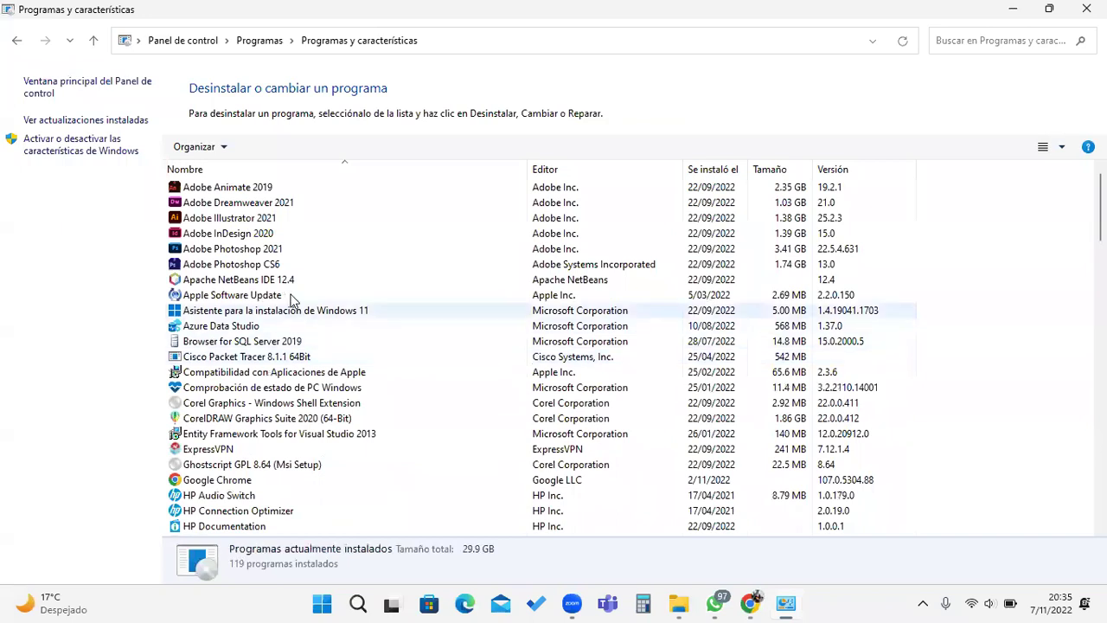
Step: Remove Apache NetBeans IDE 12.4, approving the prompts and finishing the uninstaller
left_click(292, 281)
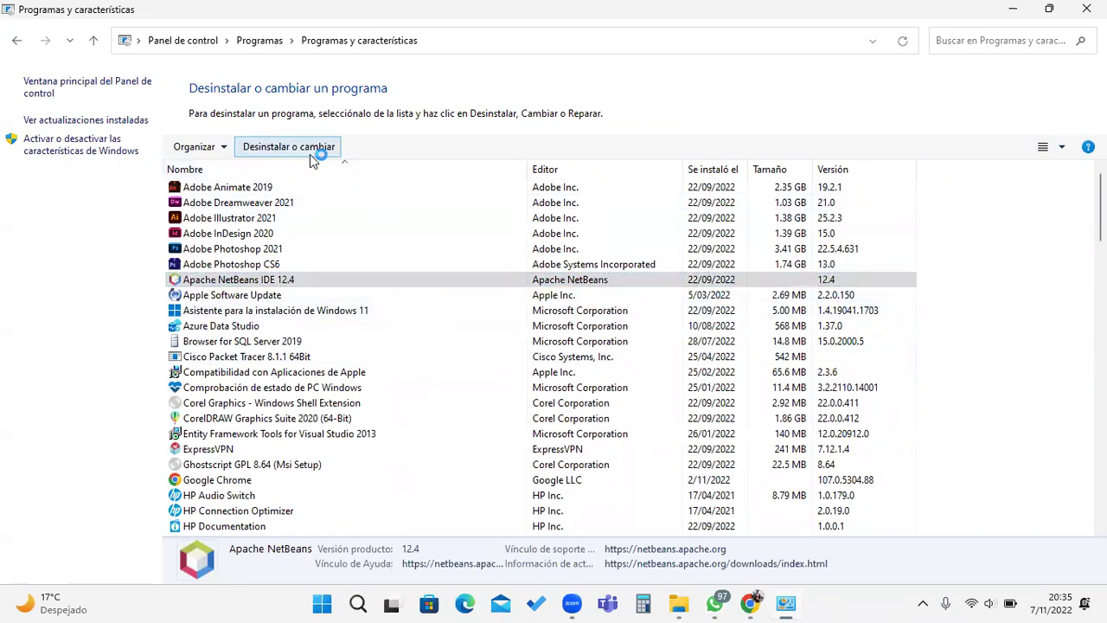
left_click(310, 154)
left_click(554, 437)
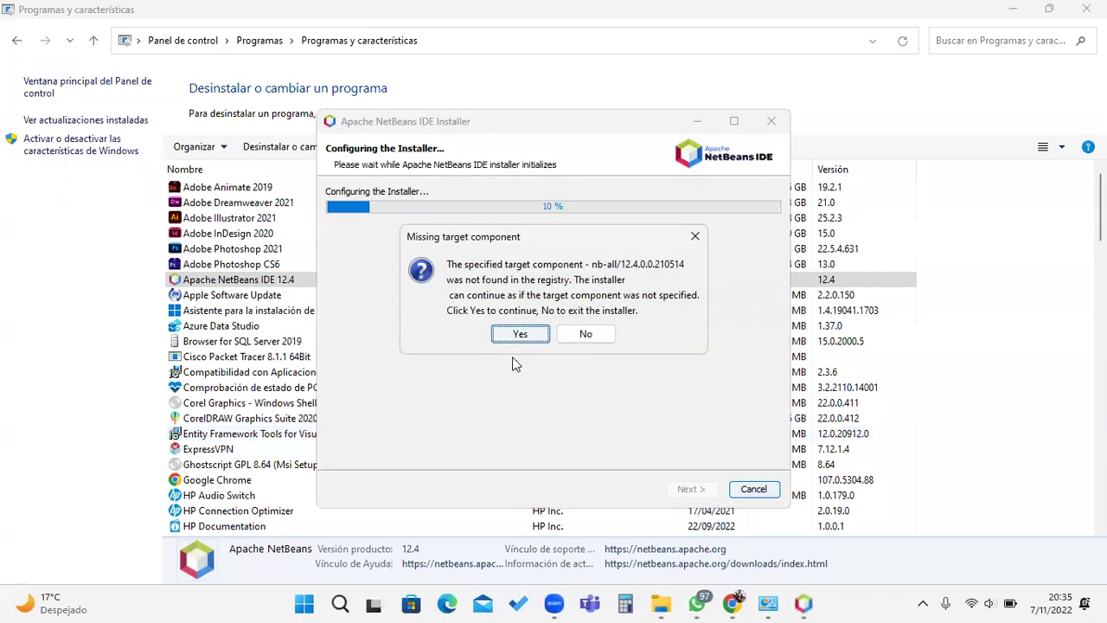
left_click(517, 339)
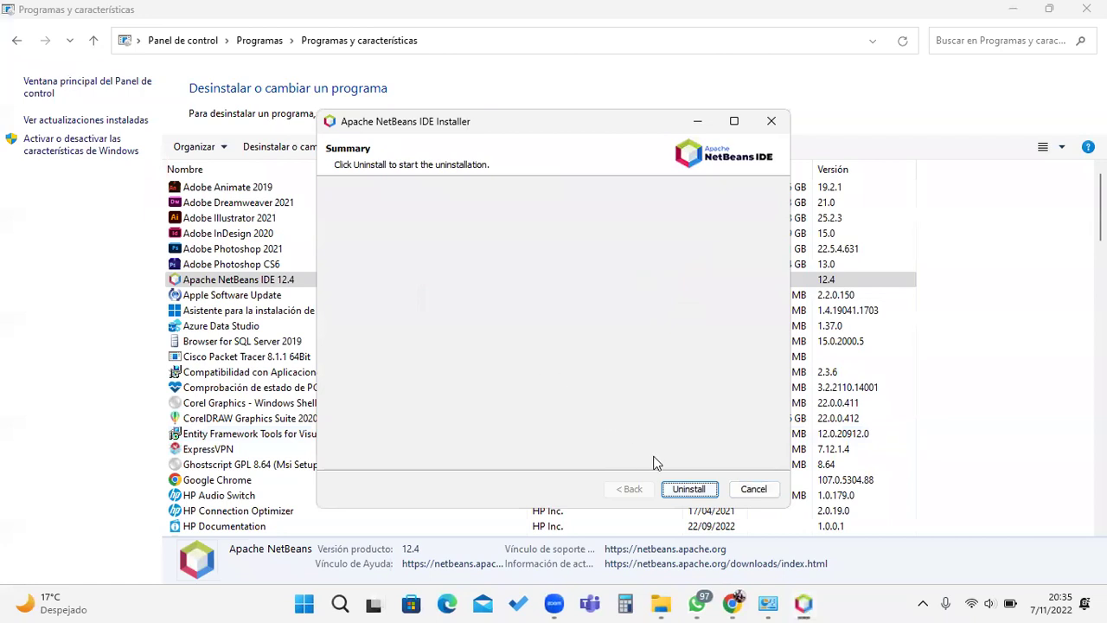
left_click(688, 489)
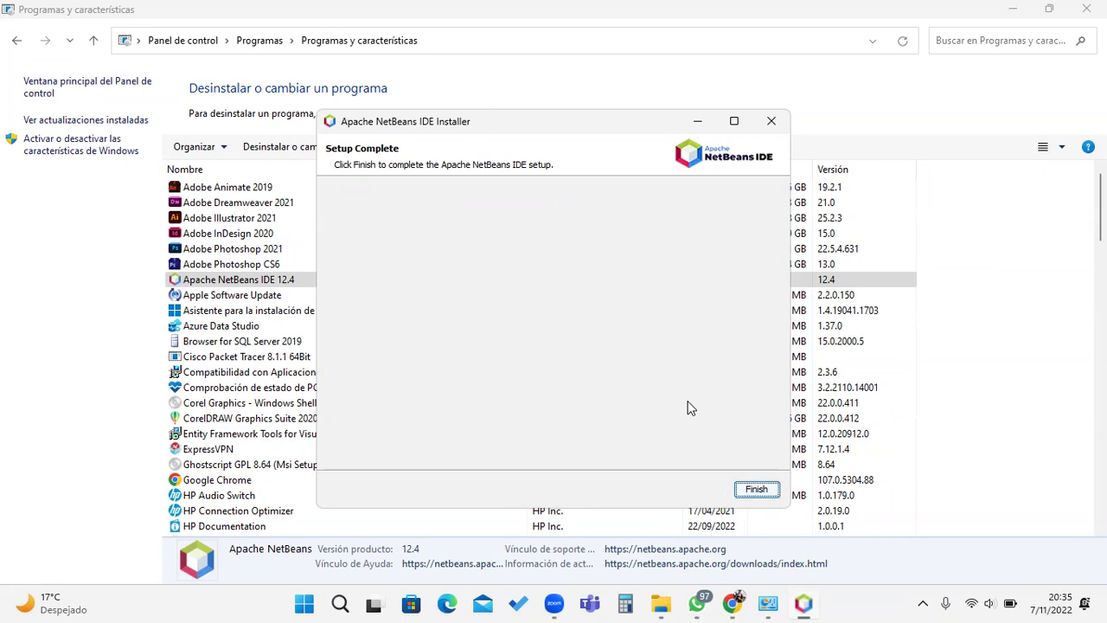
left_click(756, 489)
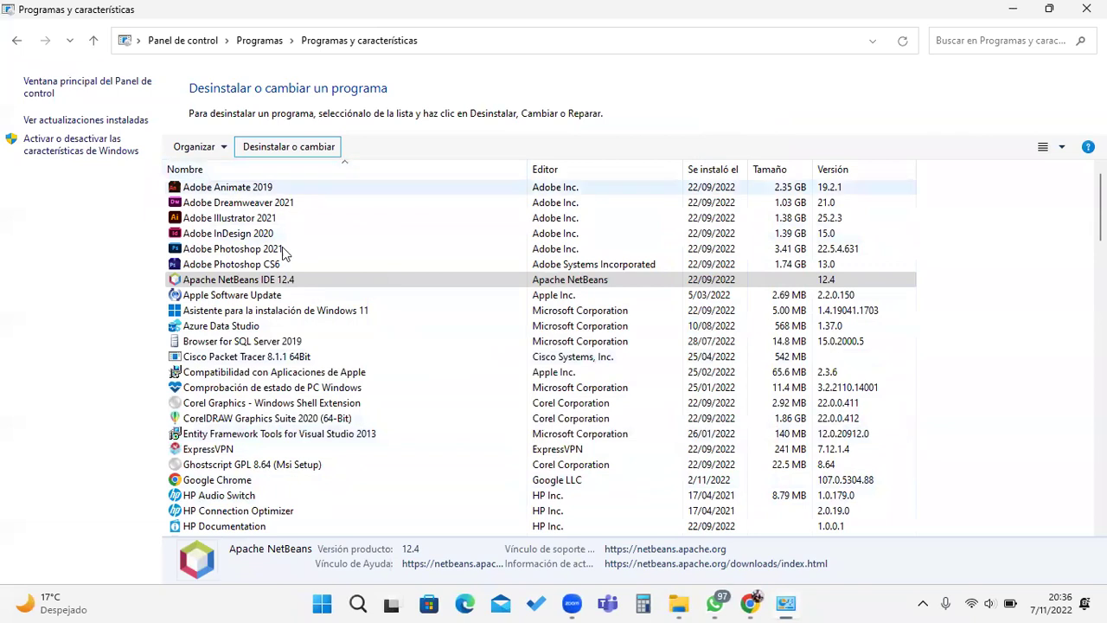
Step: Start uninstalling Apache NetBeans IDE 12.4, then decline the missing component prompt
left_click(281, 325)
left_click(256, 282)
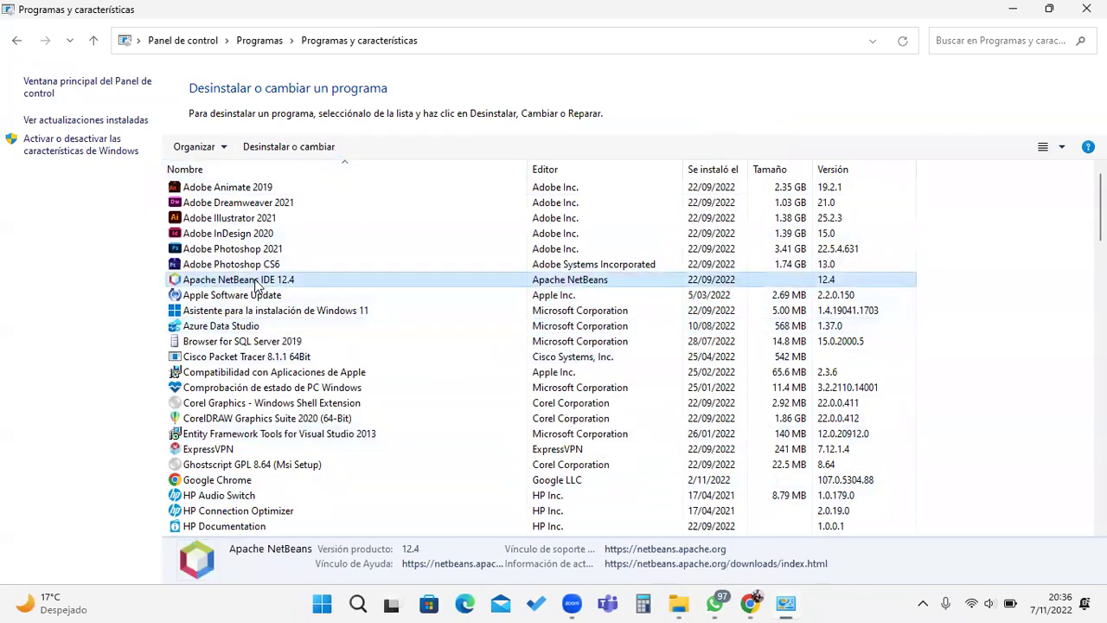
left_click(268, 149)
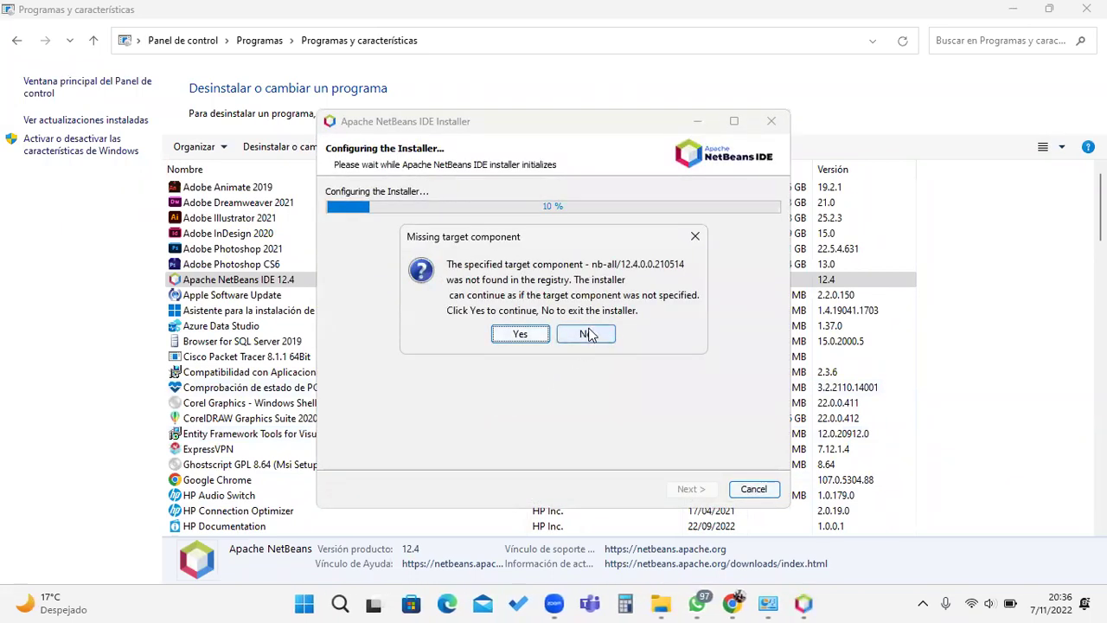
left_click(586, 335)
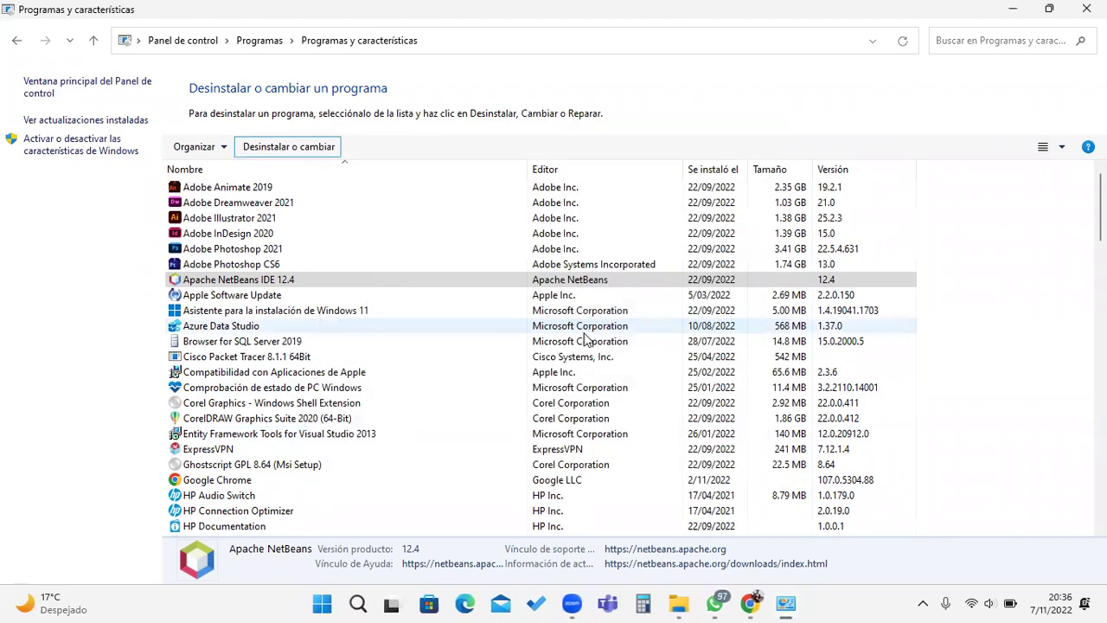
Step: Restart the NetBeans 12.4 uninstall, continue past the missing component, and run Uninstall
scroll(502, 450, "down", 1)
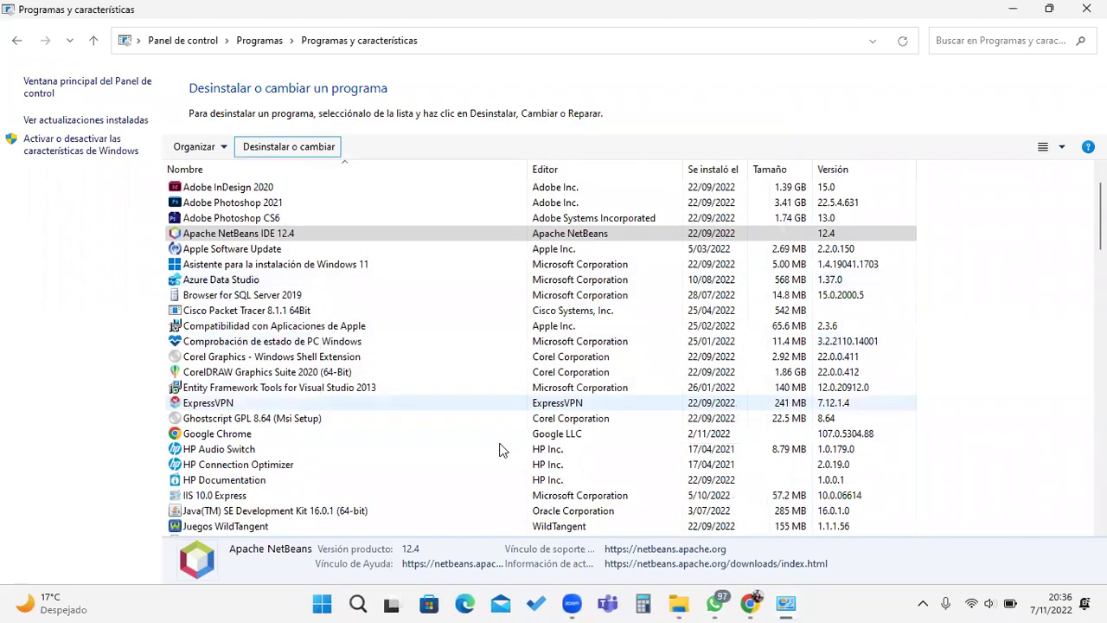
scroll(500, 450, "down", 7)
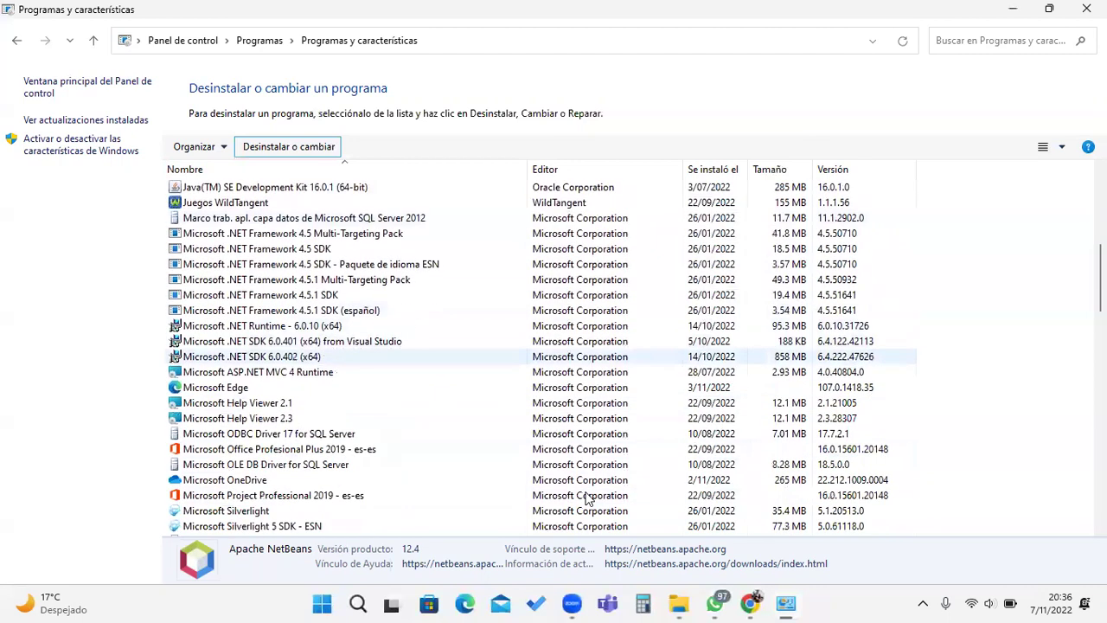
scroll(587, 499, "down", 1)
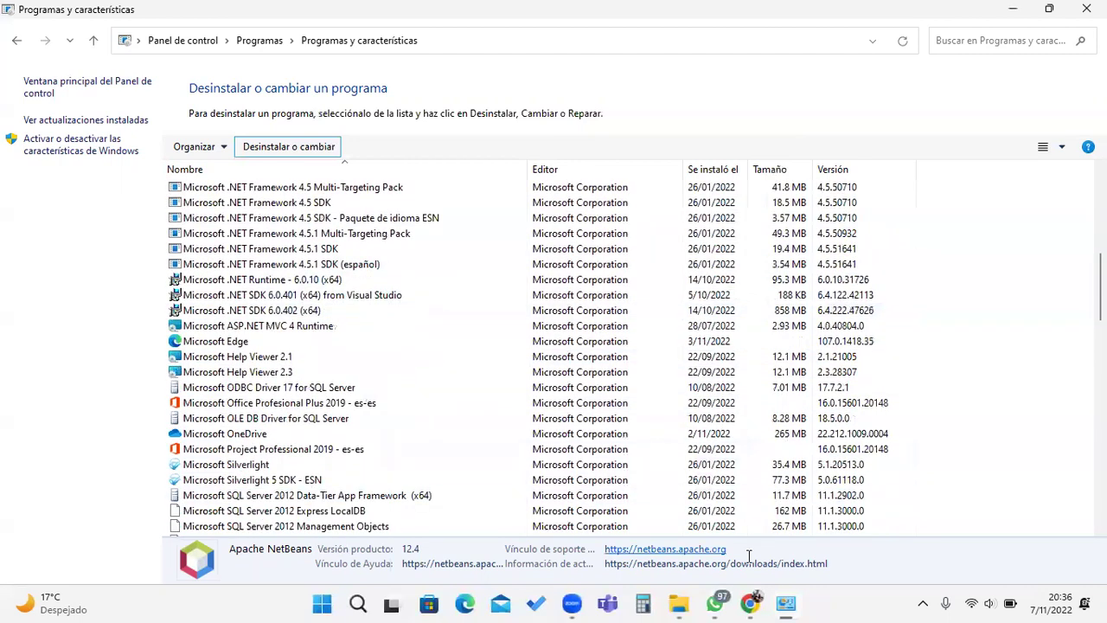
left_click(924, 603)
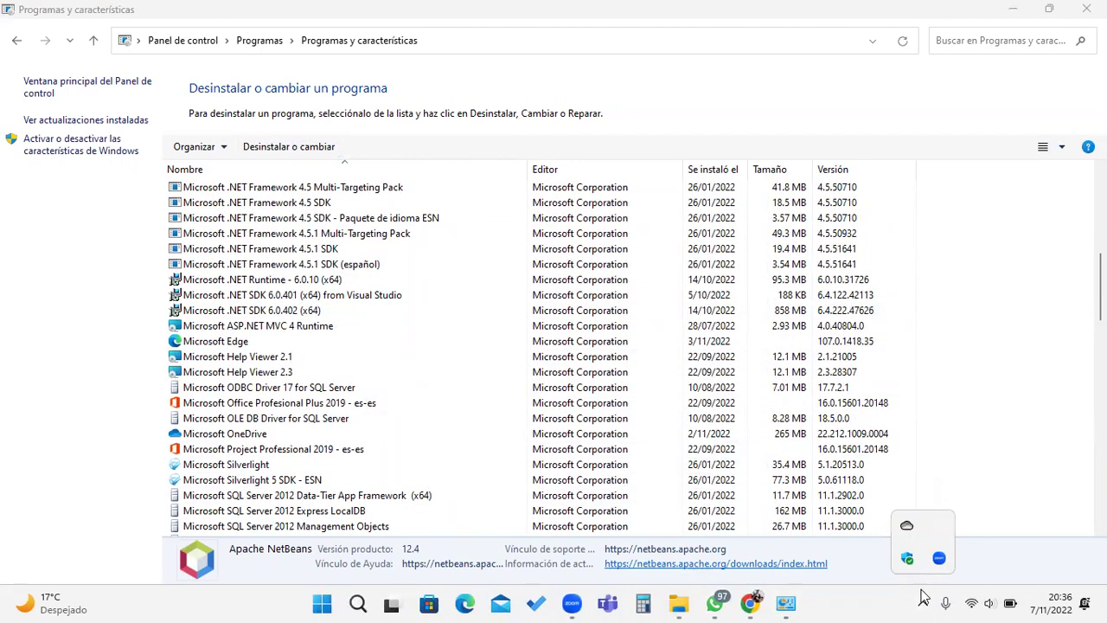
left_click(923, 603)
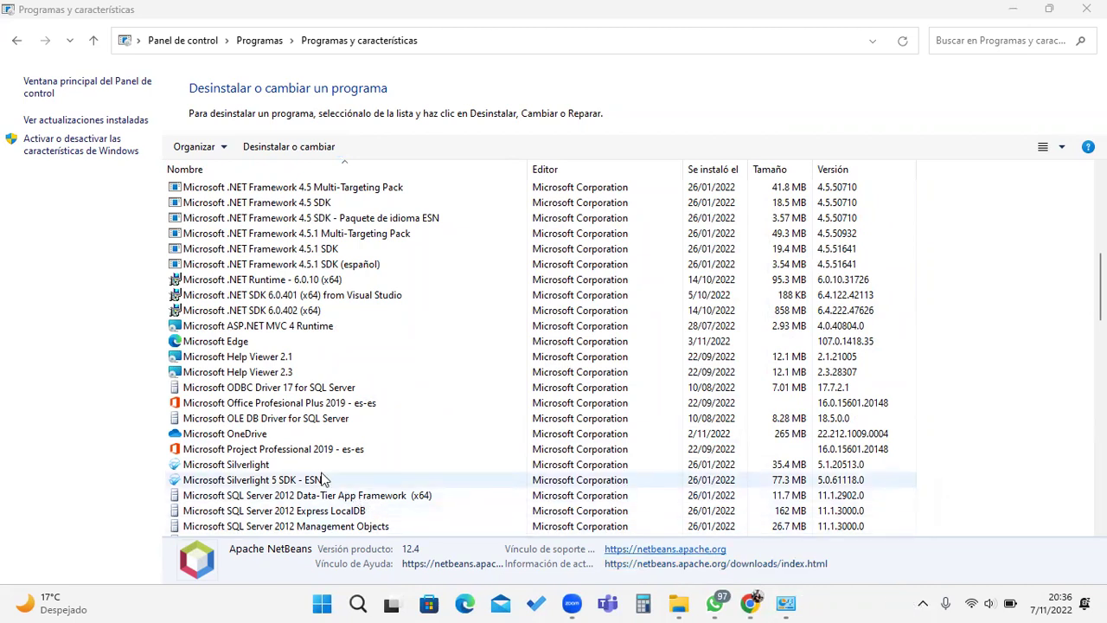
scroll(322, 479, "up", 7)
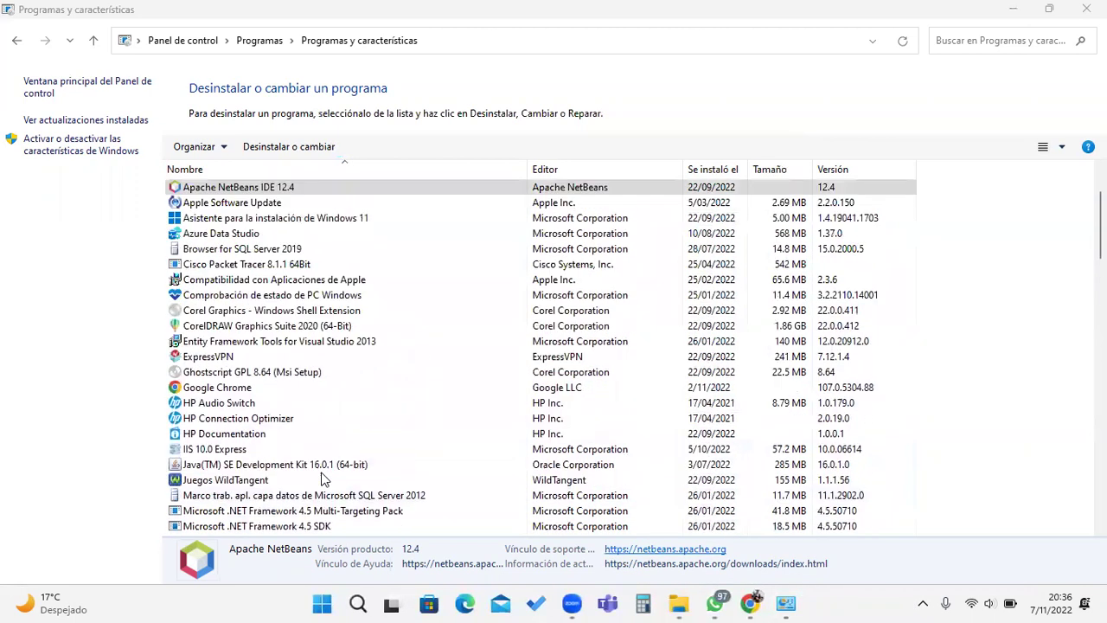
scroll(322, 479, "up", 2)
left_click(275, 149)
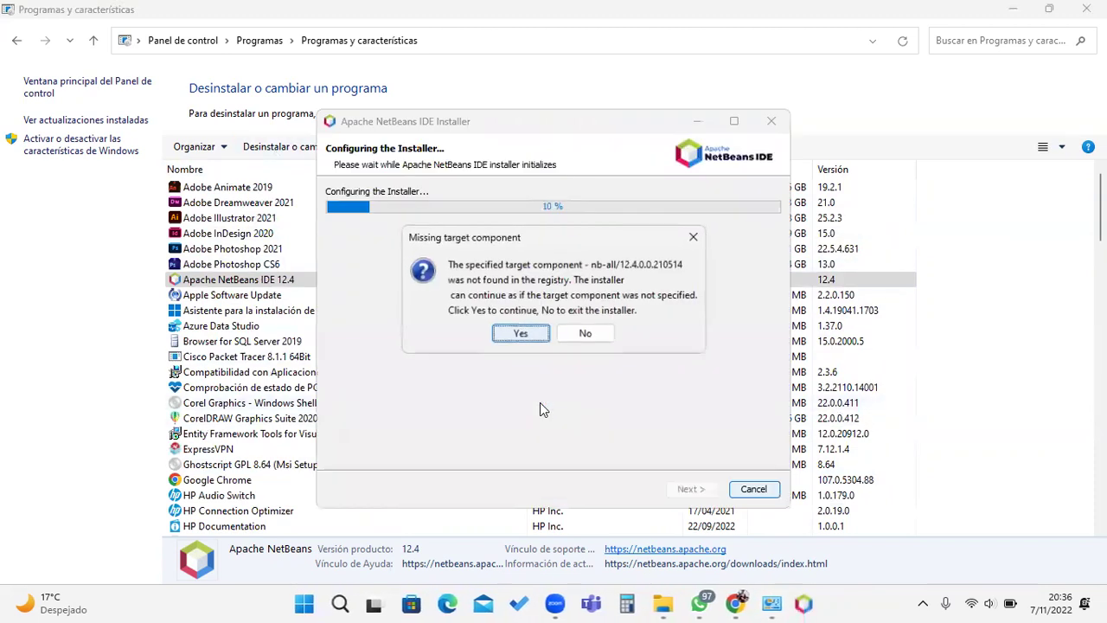
left_click(527, 340)
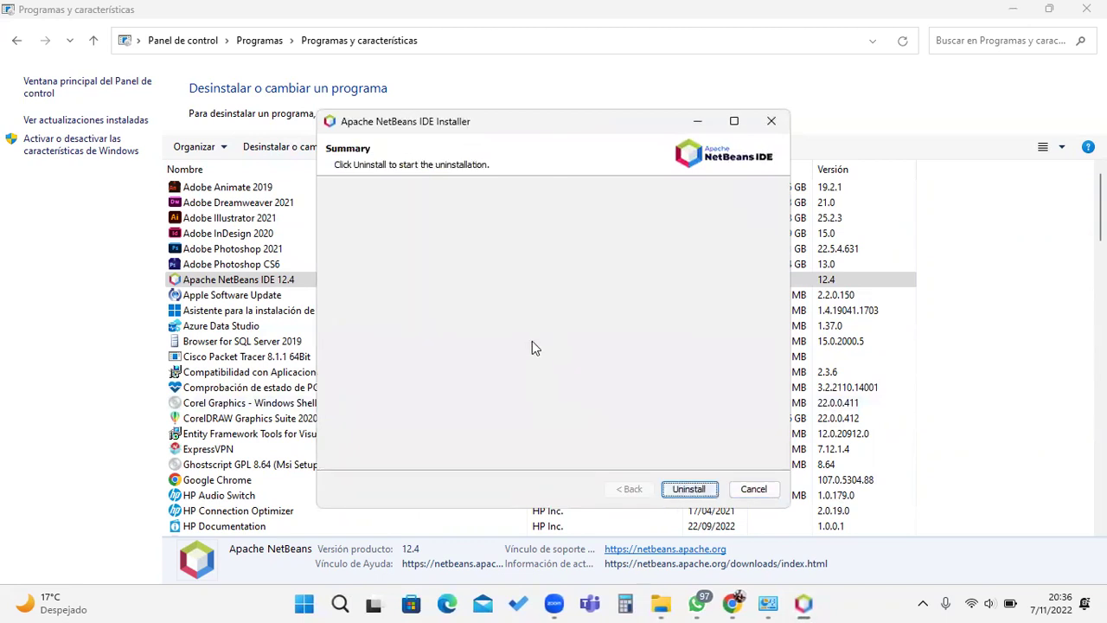
left_click(688, 488)
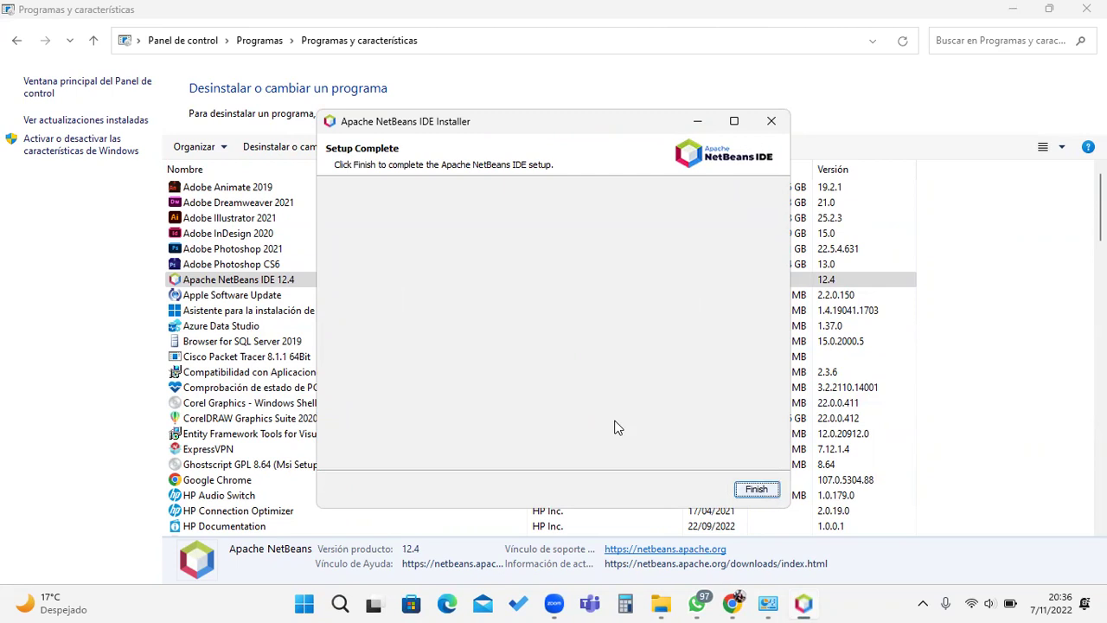
left_click_drag(493, 119, 738, 78)
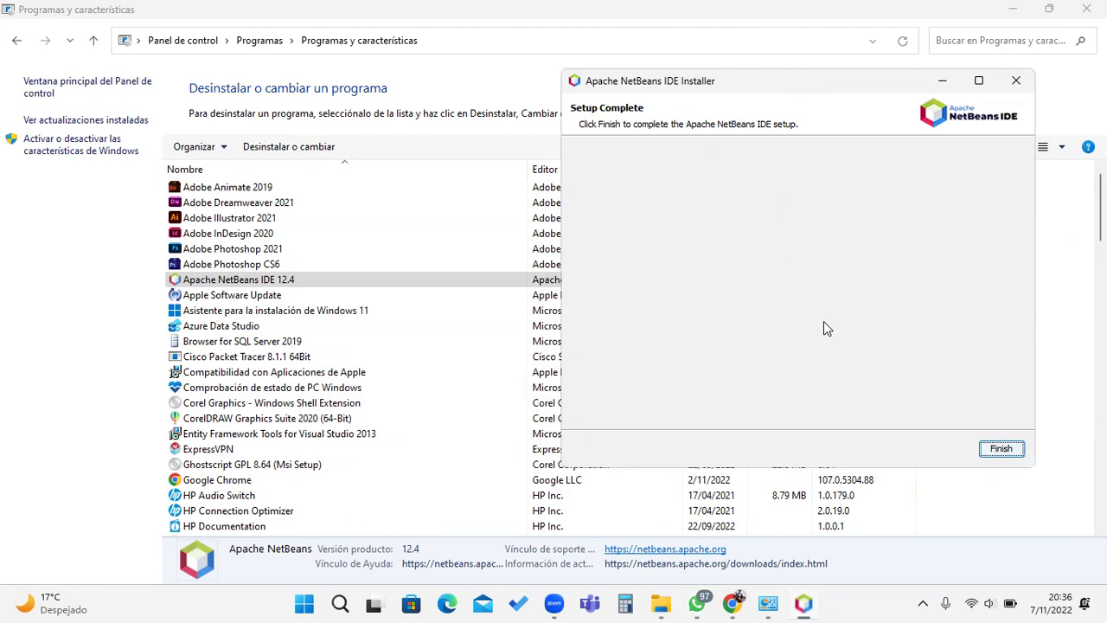
Step: Minimize the programs list and close the Java folder window
left_click(1008, 11)
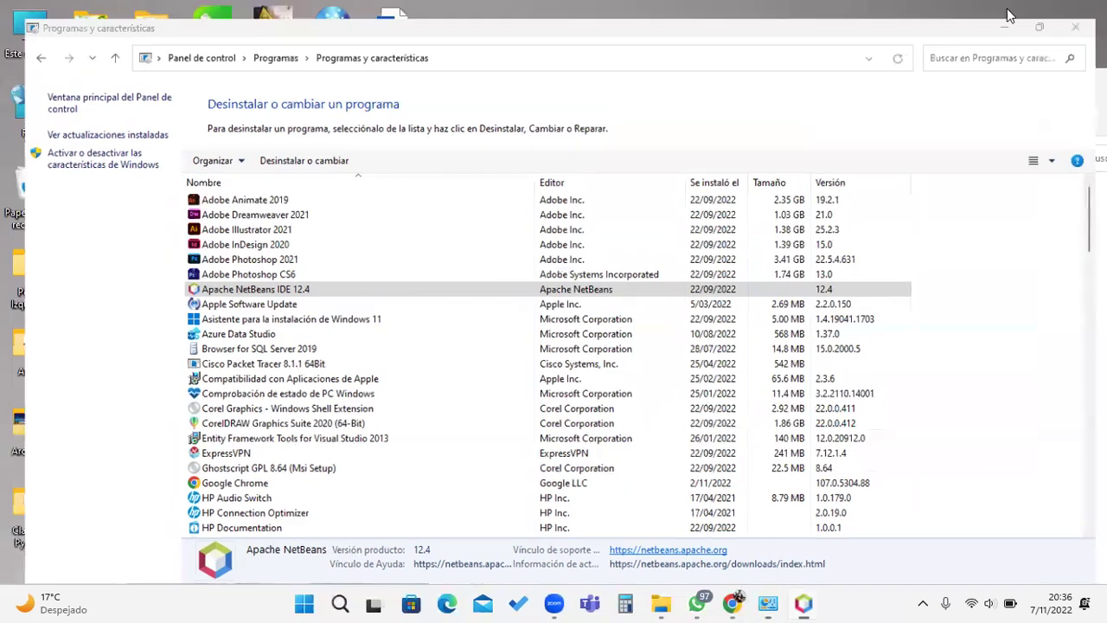
double_click(495, 79)
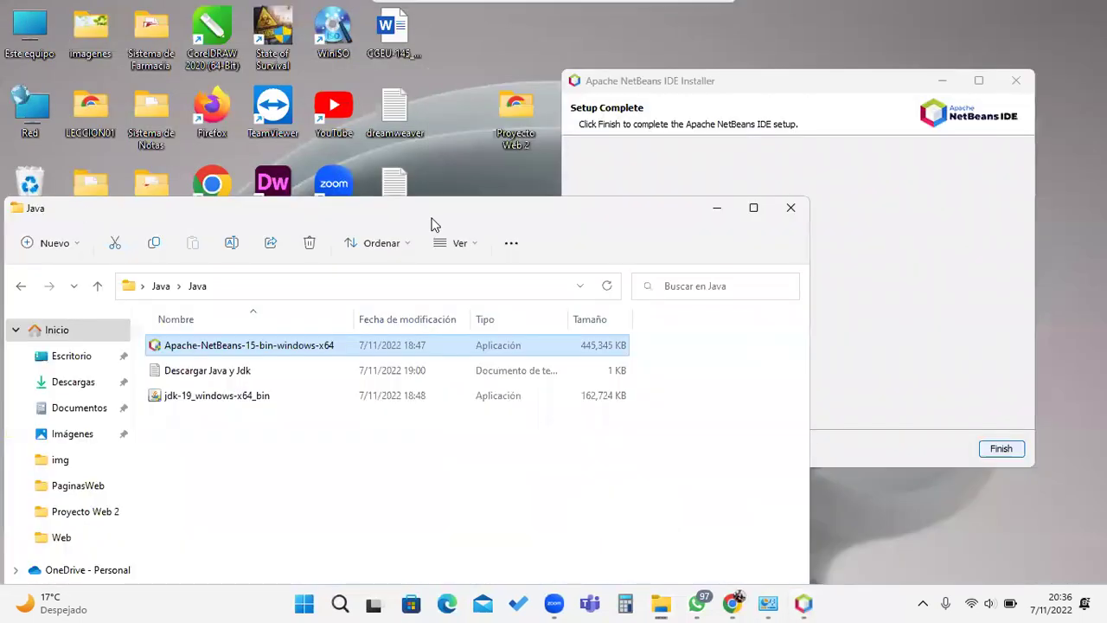
left_click(787, 209)
left_click_drag(690, 87, 509, 126)
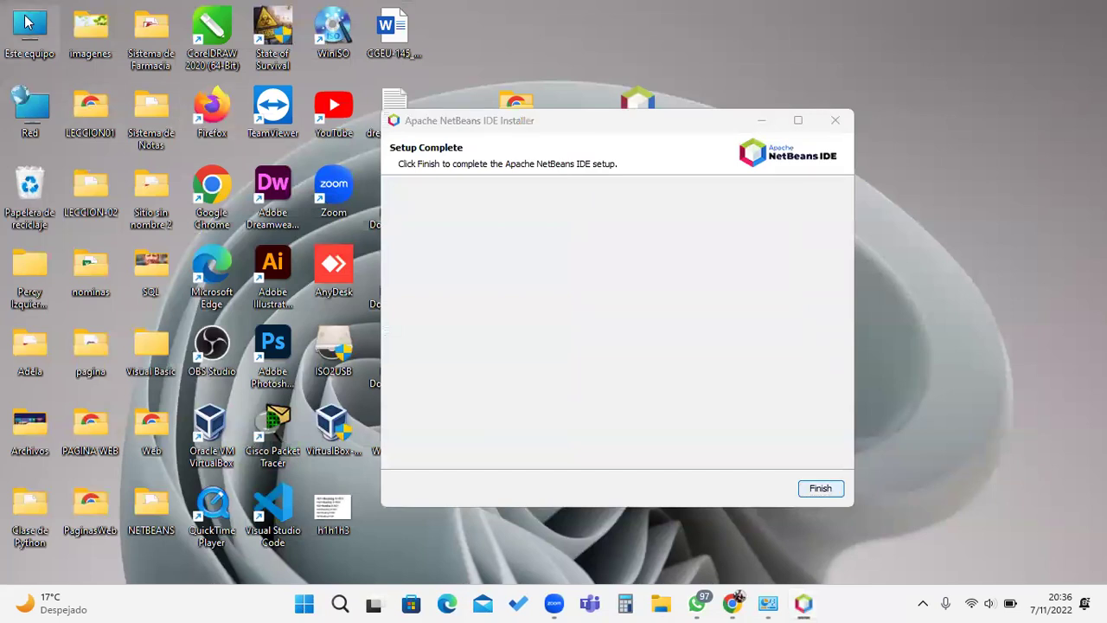
Step: Browse Este equipo > Documentos > NetBeansProjects, peek into Clase01, then close Explorer
double_click(51, 26)
left_click(321, 288)
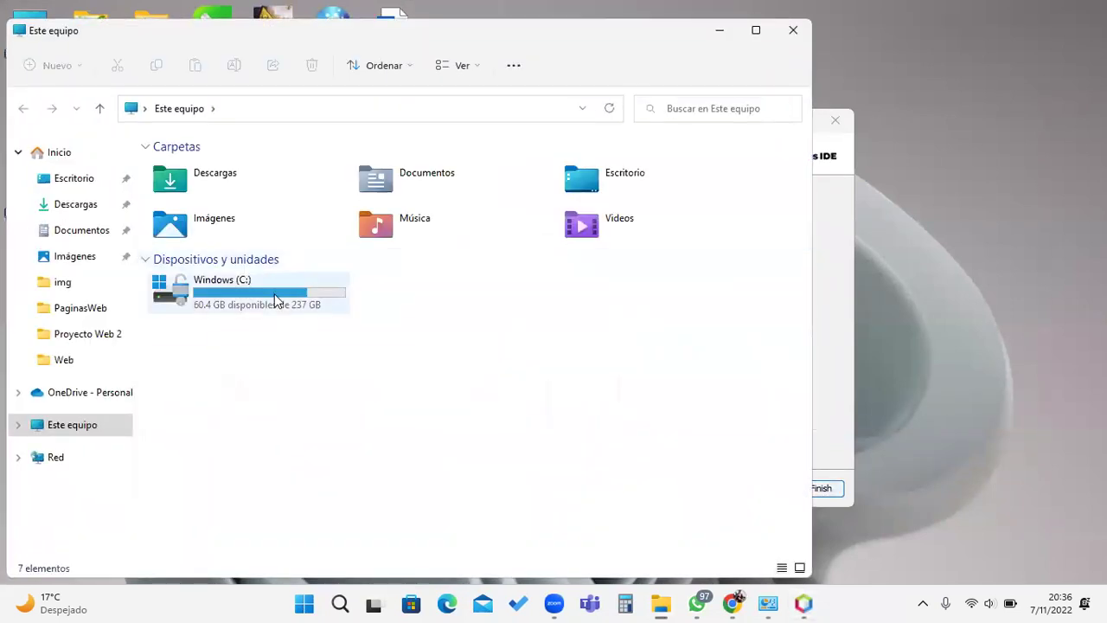
left_click(93, 232)
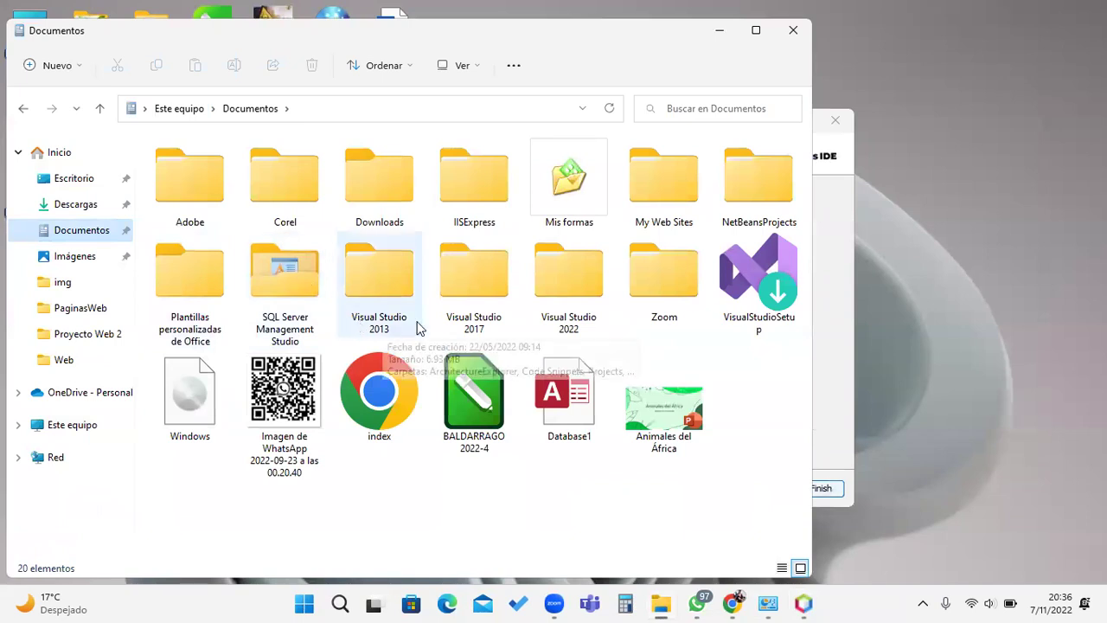
double_click(751, 185)
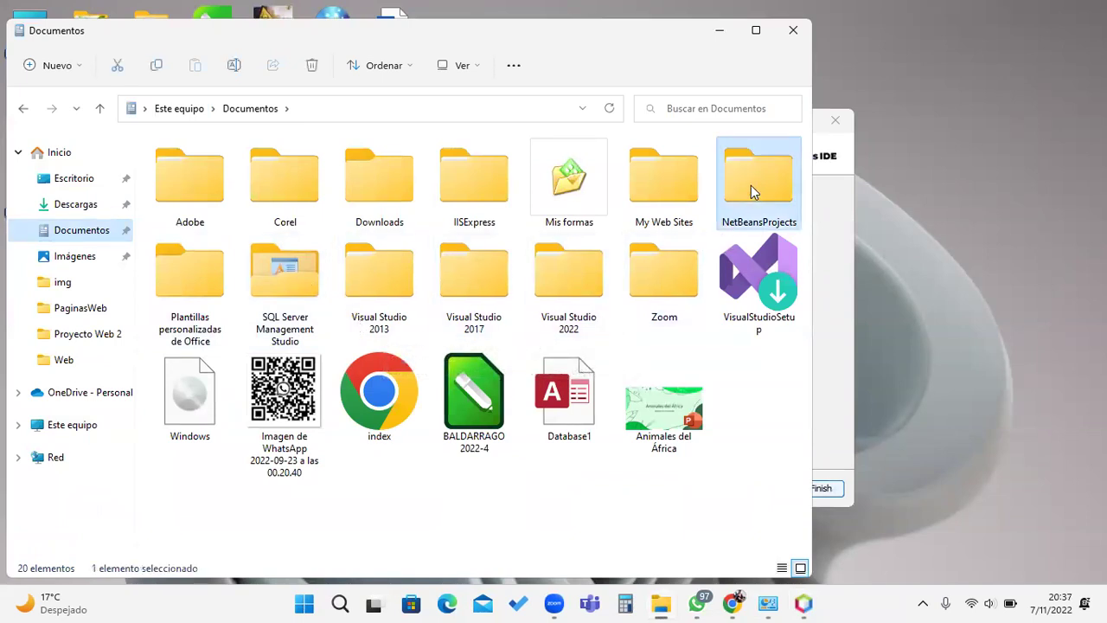
double_click(235, 168)
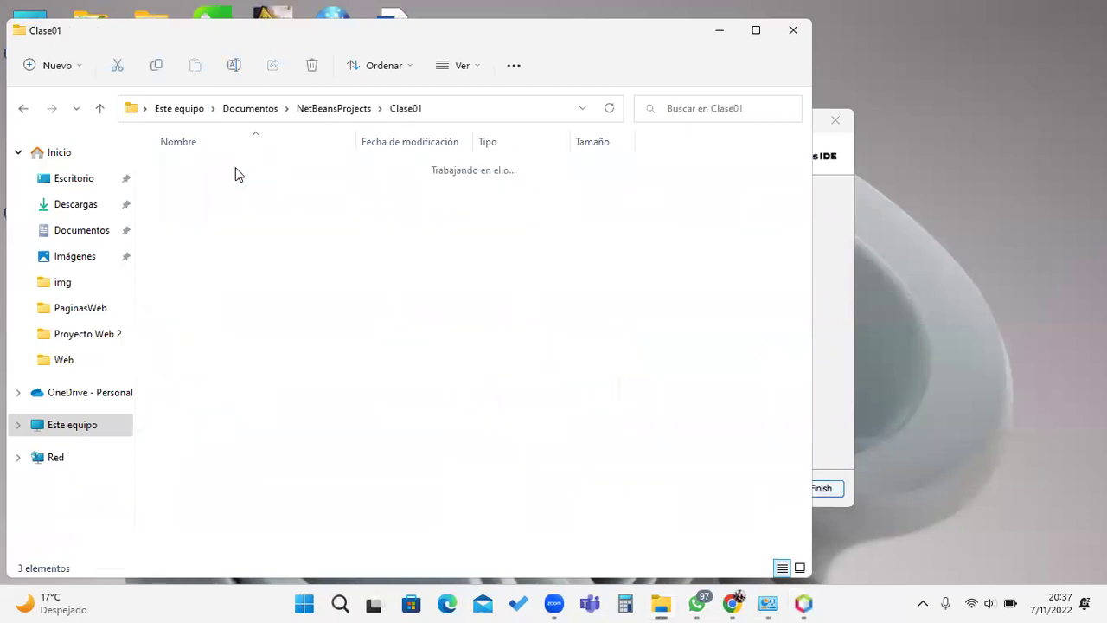
left_click(24, 109)
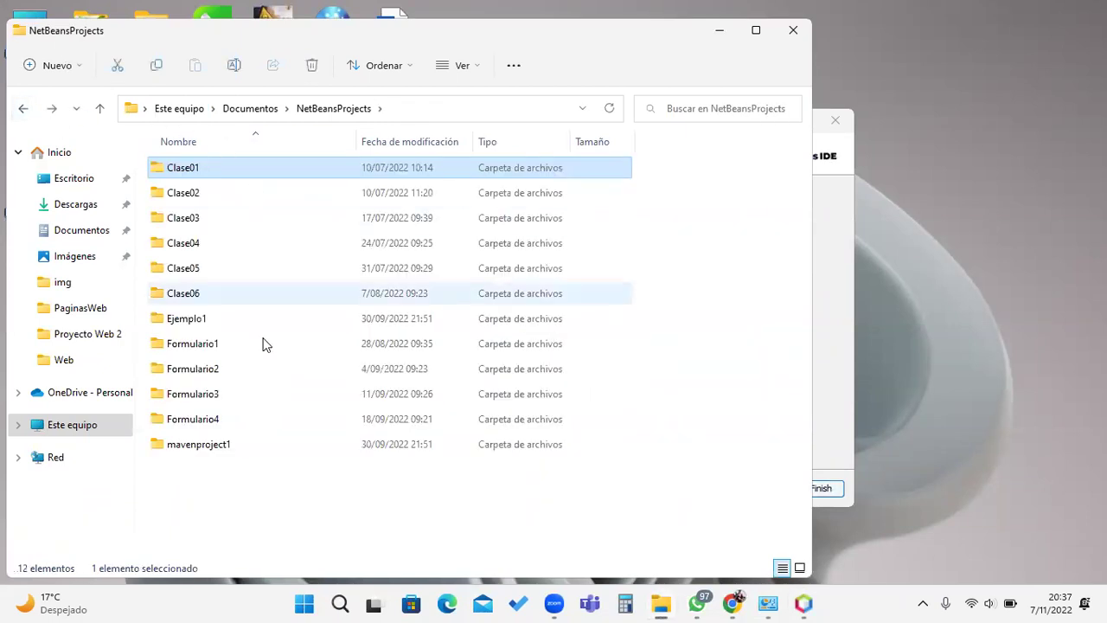
left_click(792, 31)
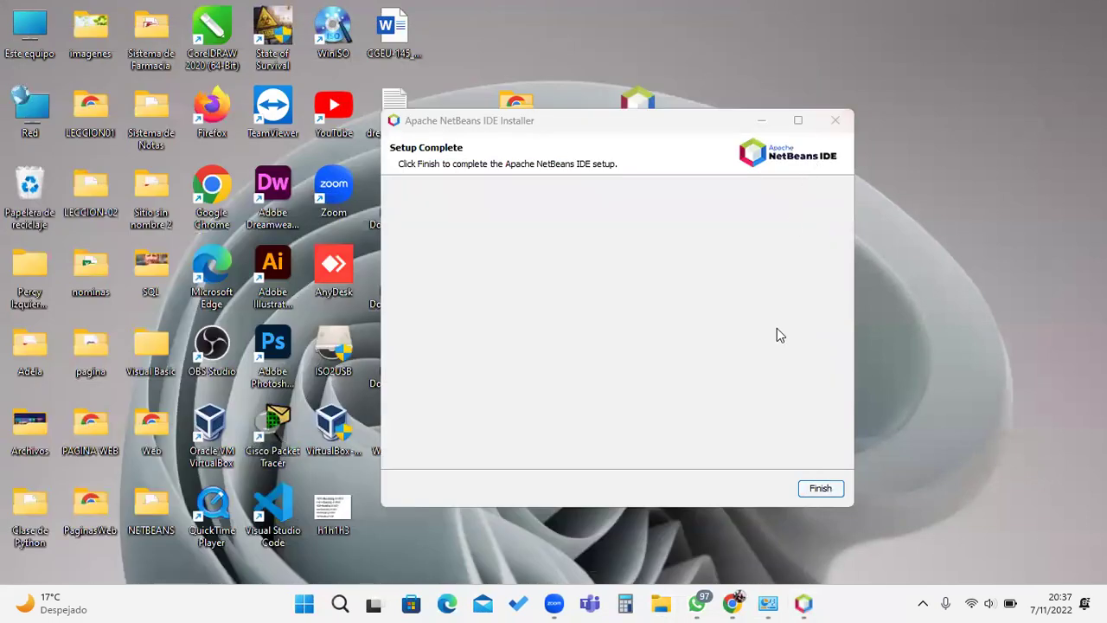
Step: Close the NetBeans installer's Setup Complete window with Finish
left_click(536, 125)
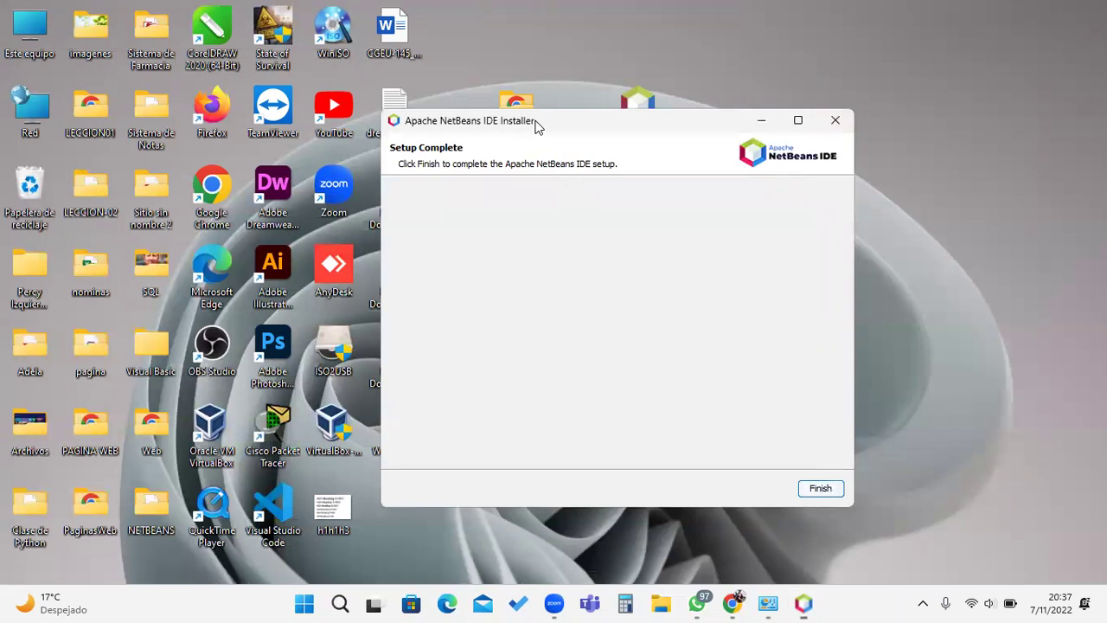
left_click_drag(536, 125, 587, 127)
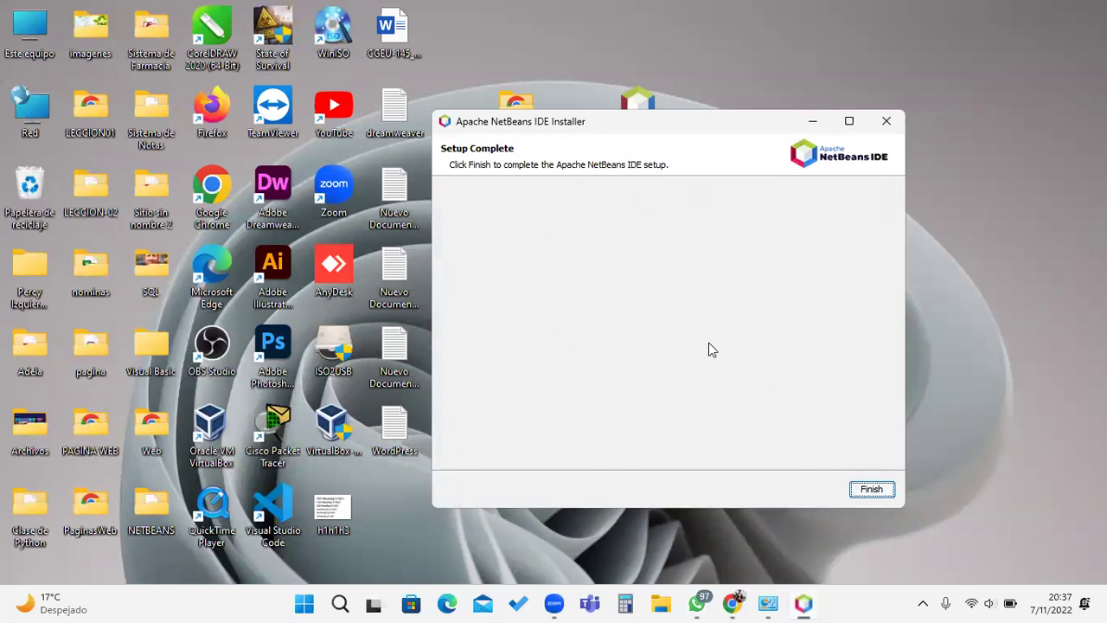
left_click(804, 603)
left_click(805, 603)
left_click(804, 603)
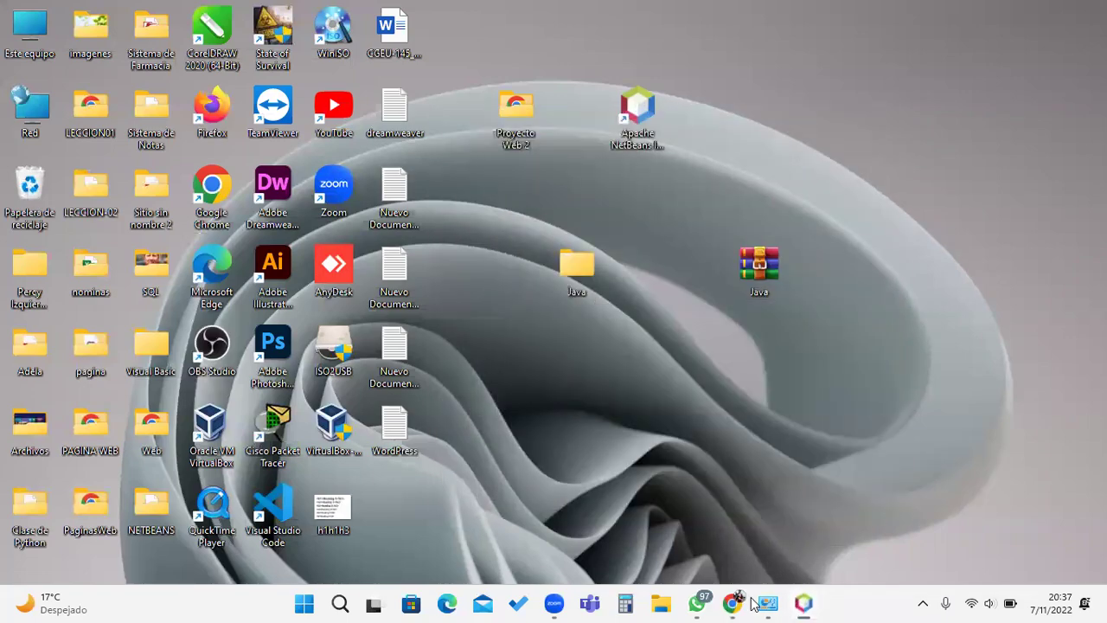
left_click(744, 602)
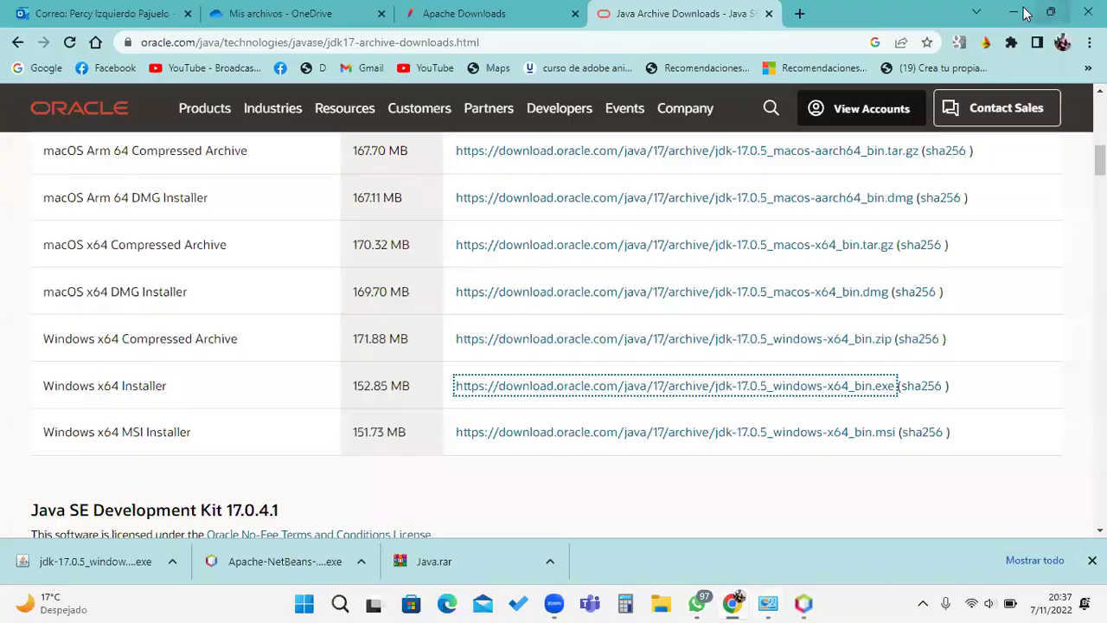
left_click(1014, 13)
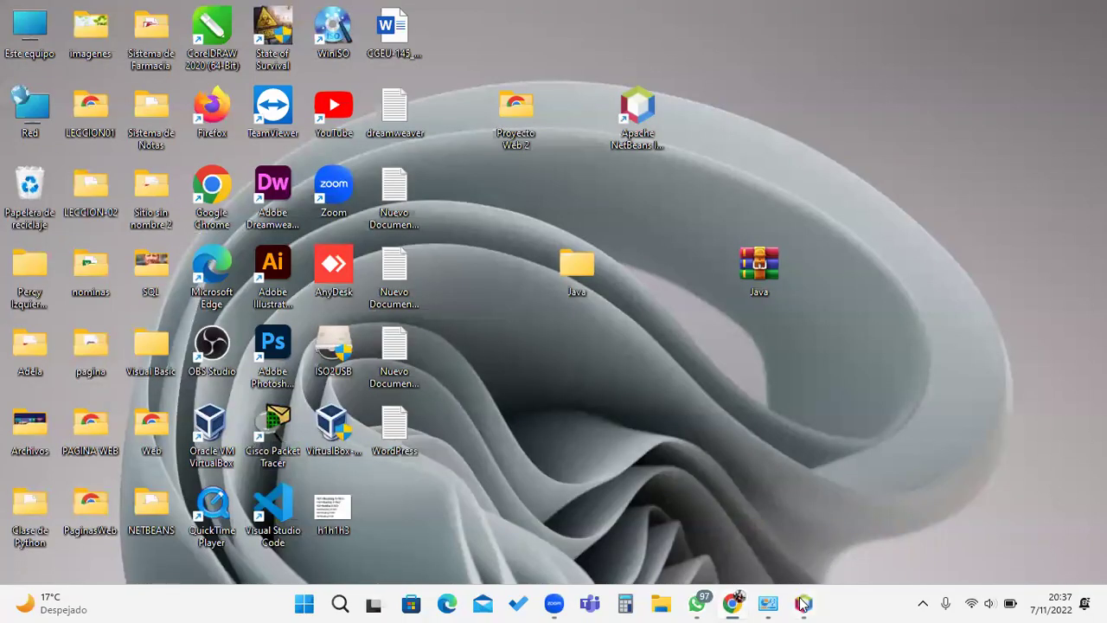
left_click(803, 603)
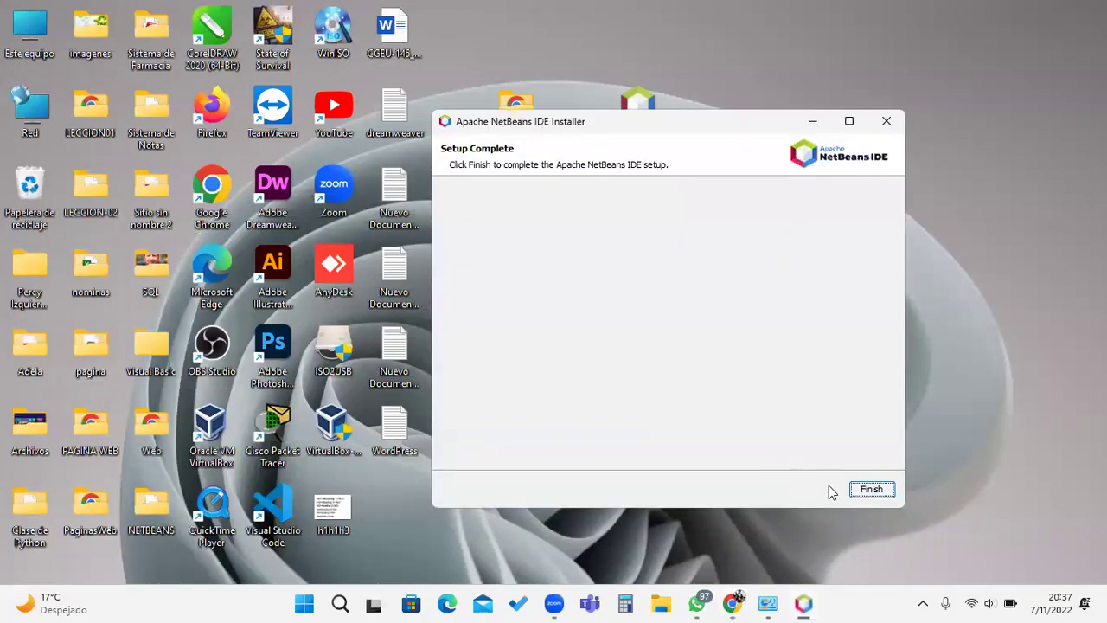
left_click(857, 490)
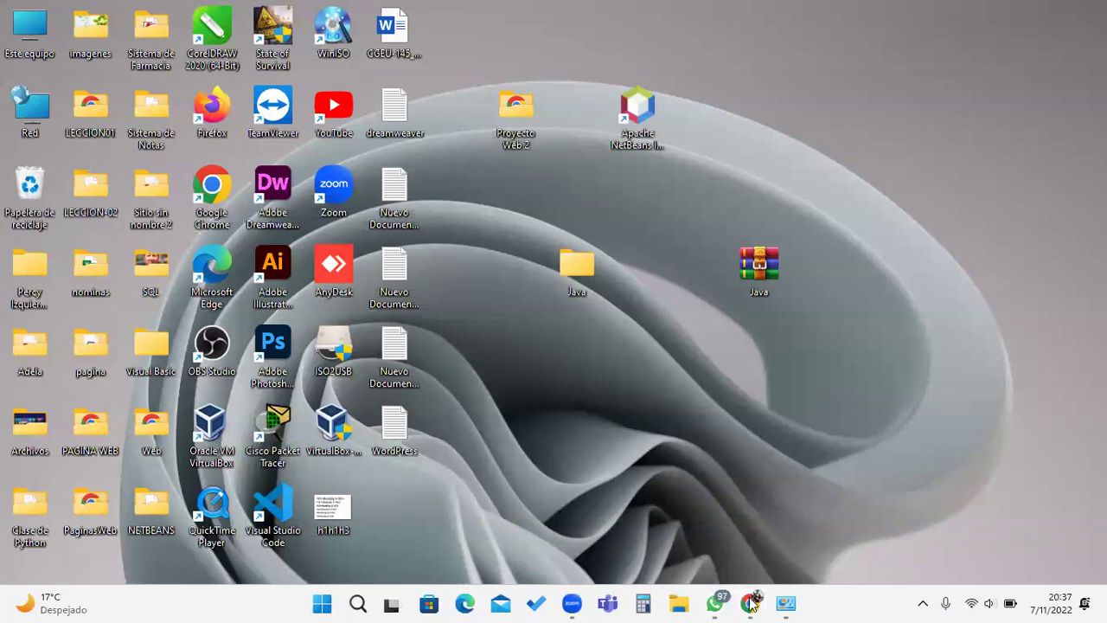
Step: Bring the Programas y características list back to the front
left_click(750, 603)
left_click(750, 603)
left_click(786, 602)
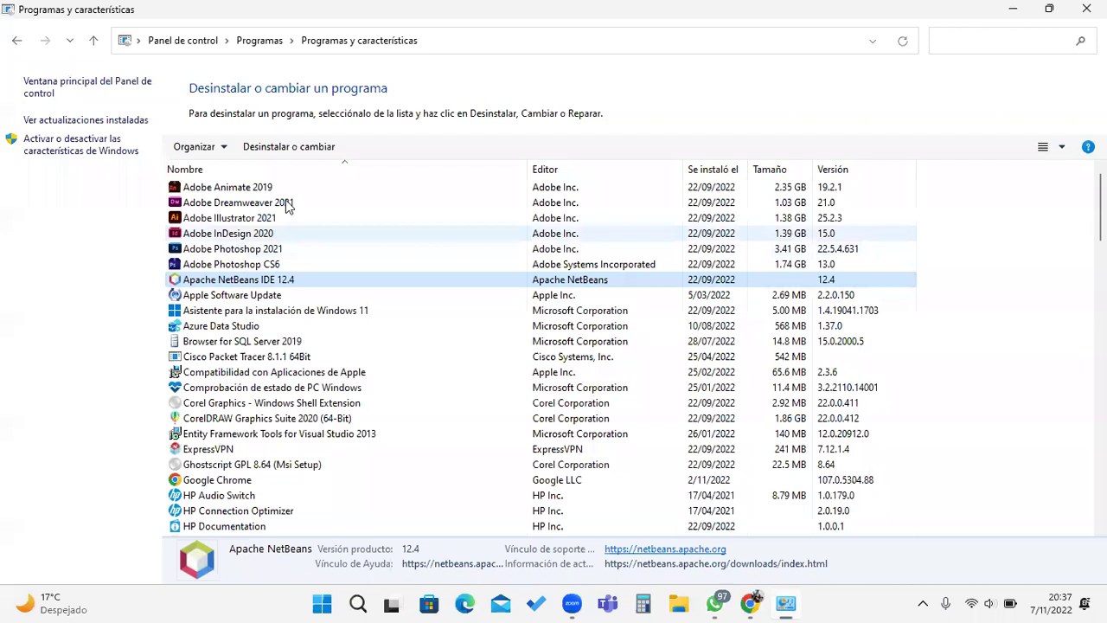
Step: Run the Apache NetBeans IDE 12.4 uninstaller past the missing component prompt to Finish
left_click(285, 148)
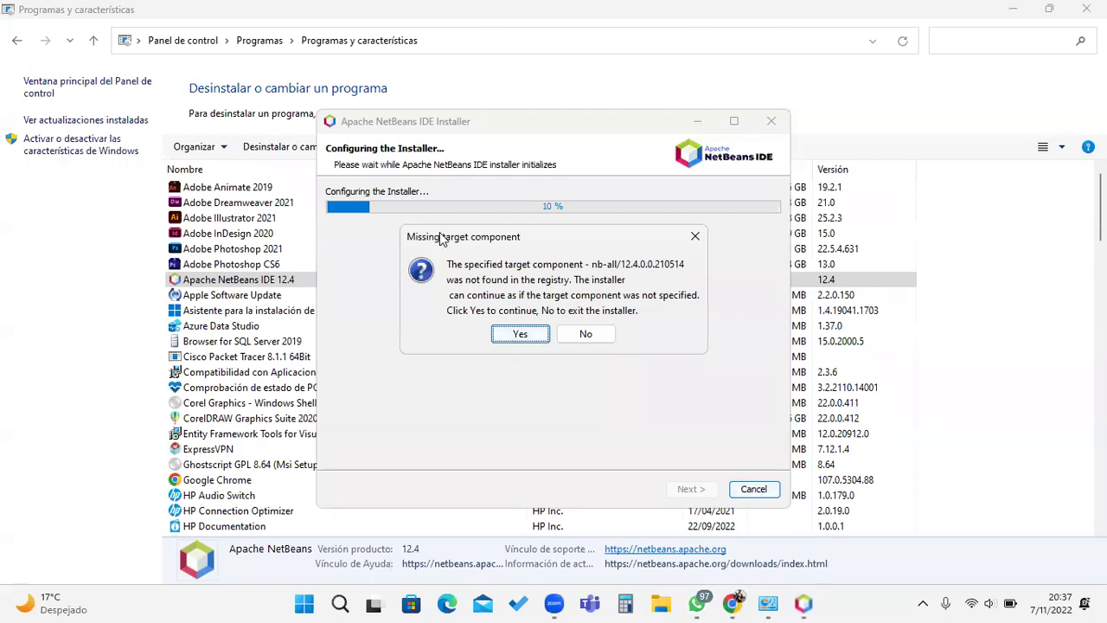
left_click_drag(441, 238, 466, 293)
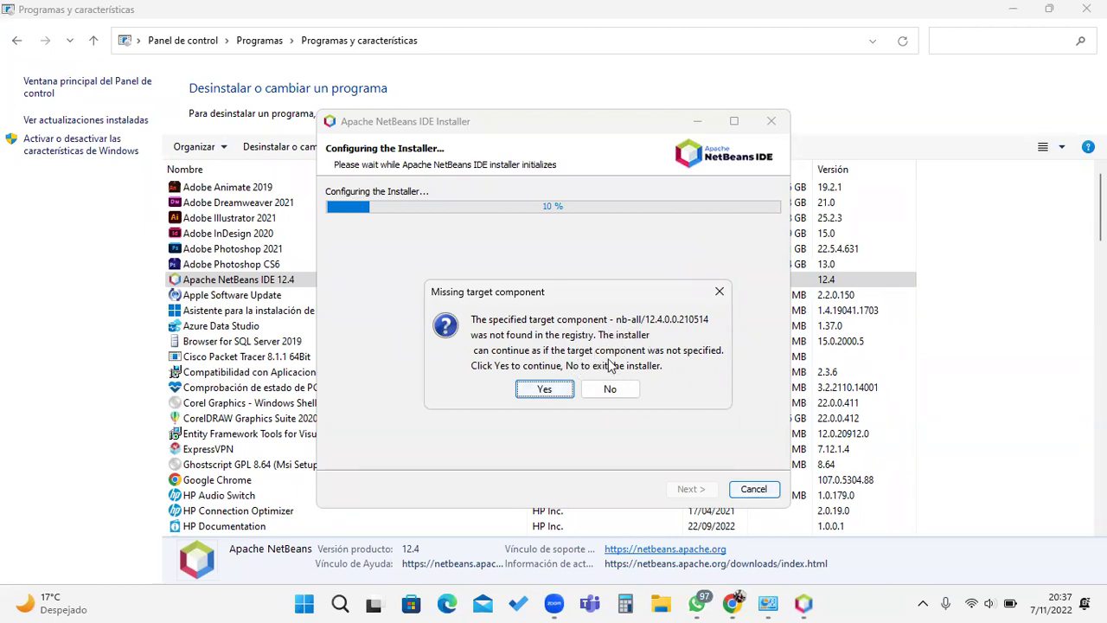
left_click(546, 391)
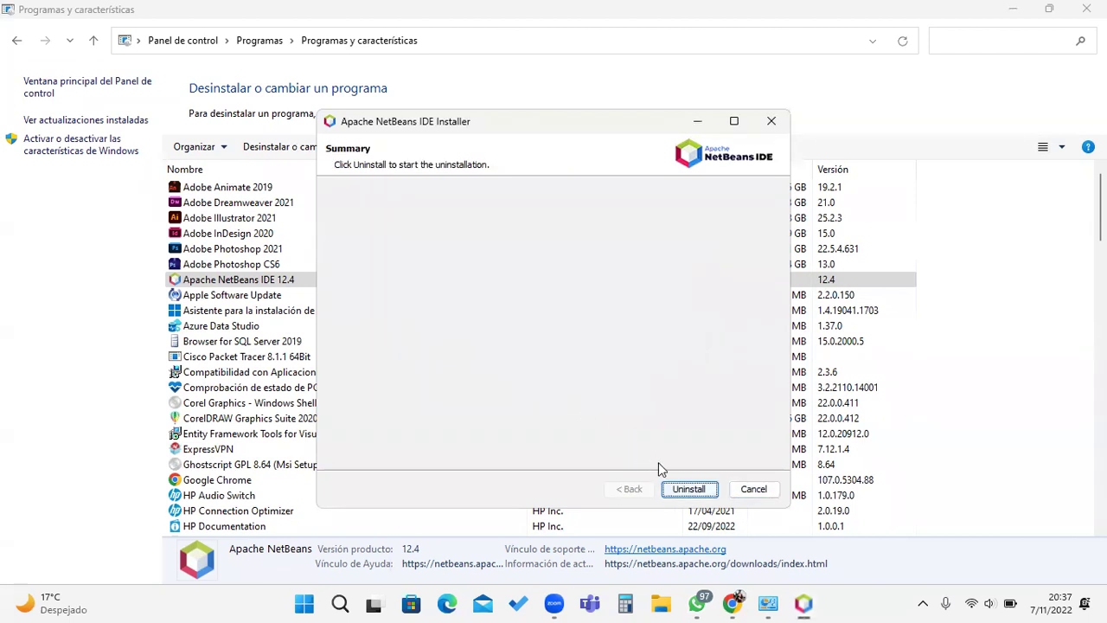
left_click(685, 491)
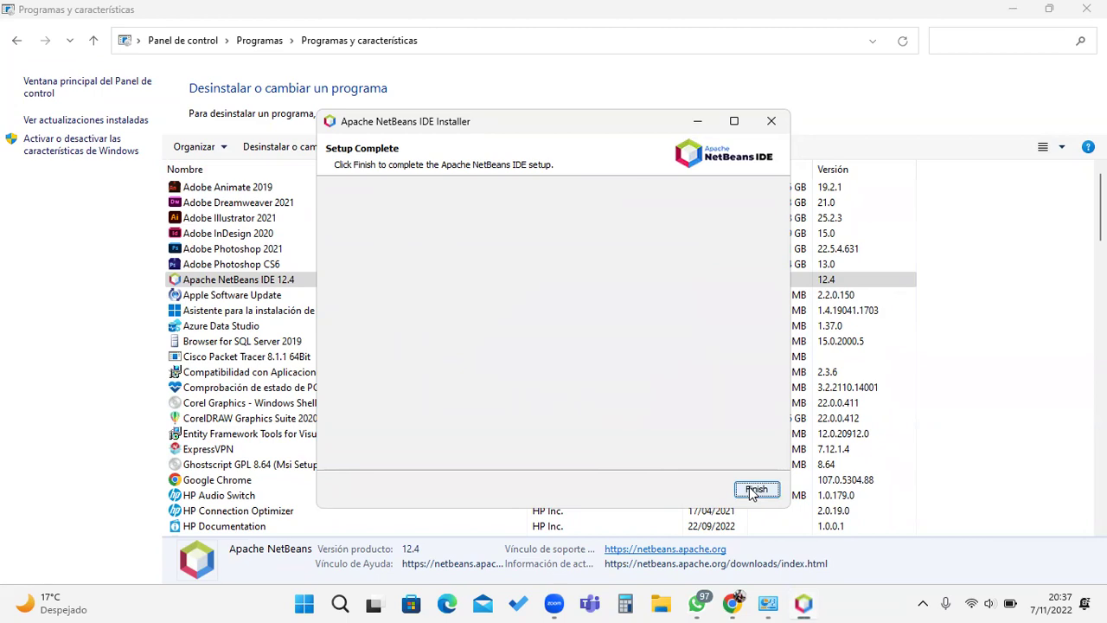
left_click(755, 491)
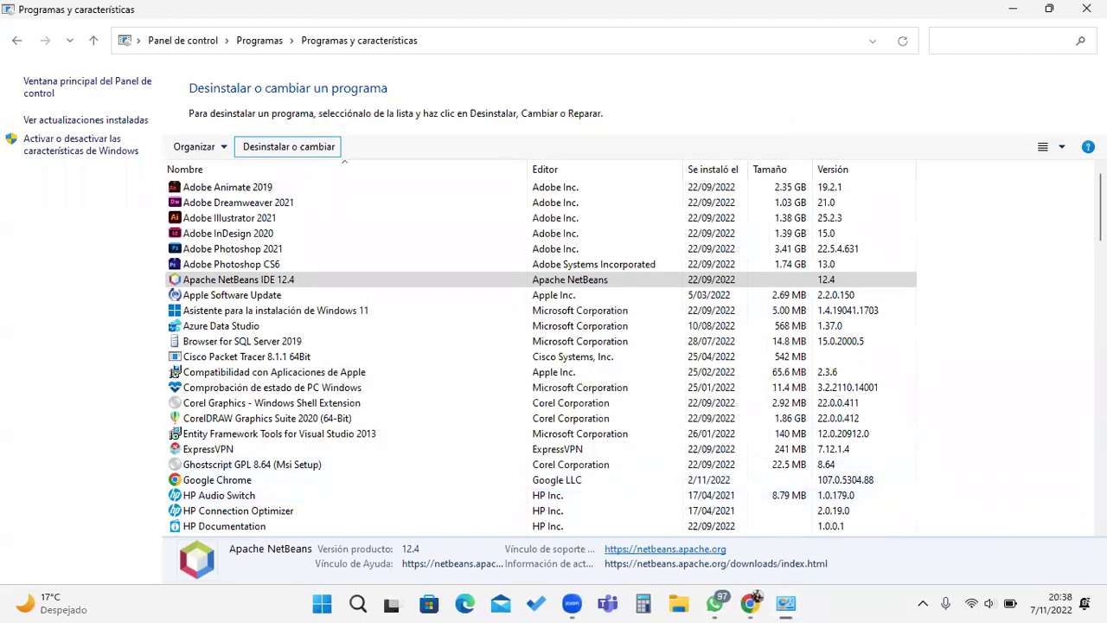
Step: Close Programs and Features and refresh the desktop
left_click(1087, 9)
right_click(932, 75)
left_click(807, 151)
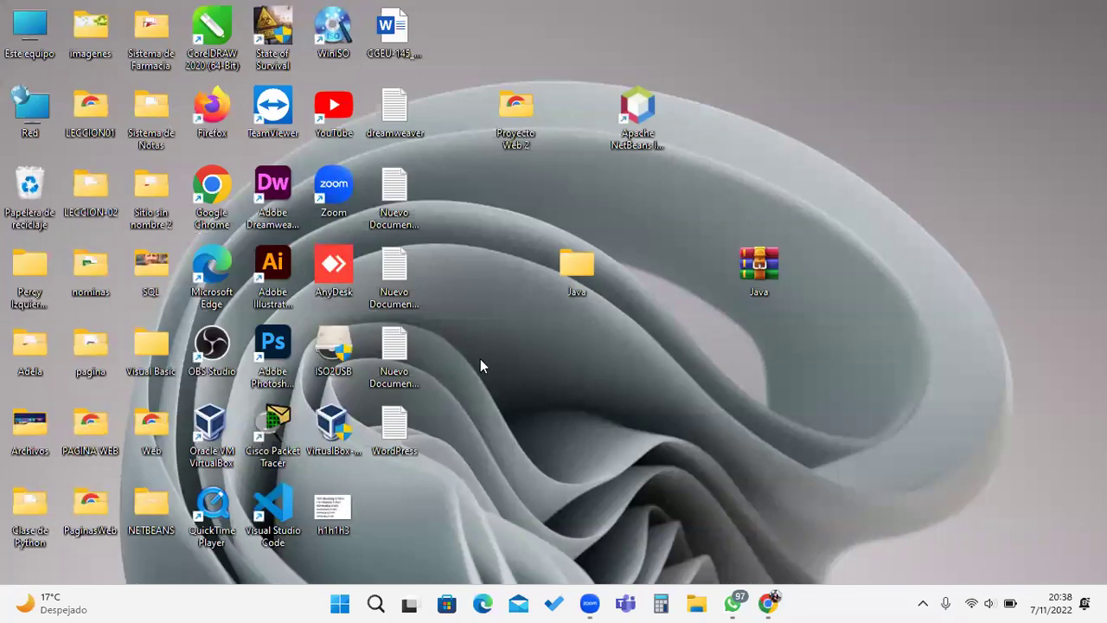
left_click(371, 603)
type("NER")
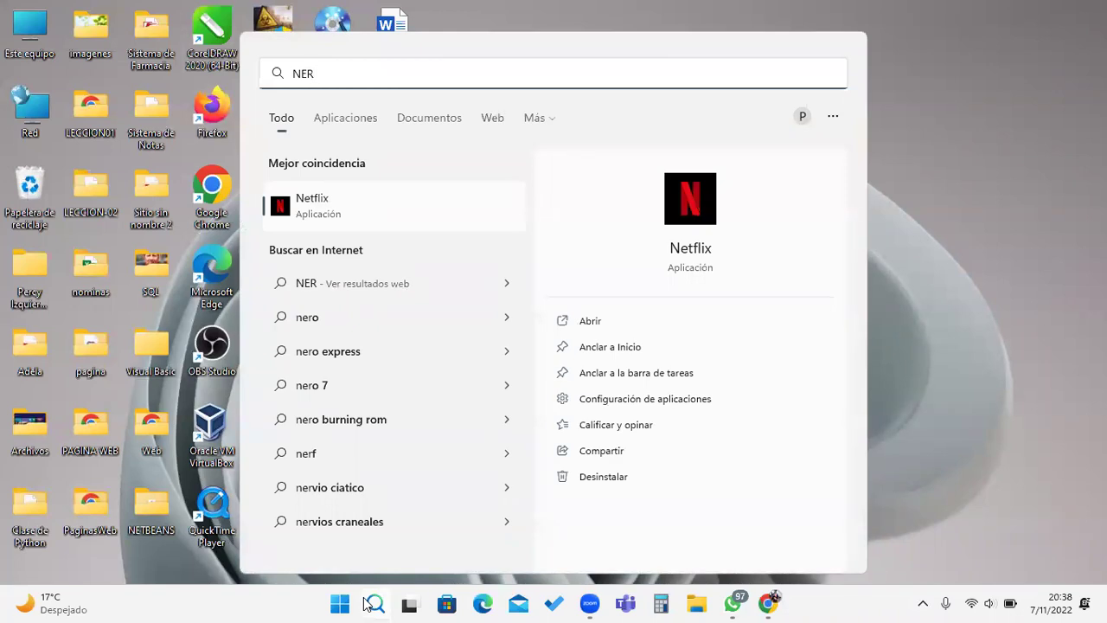
key("BackSpace")
type("T")
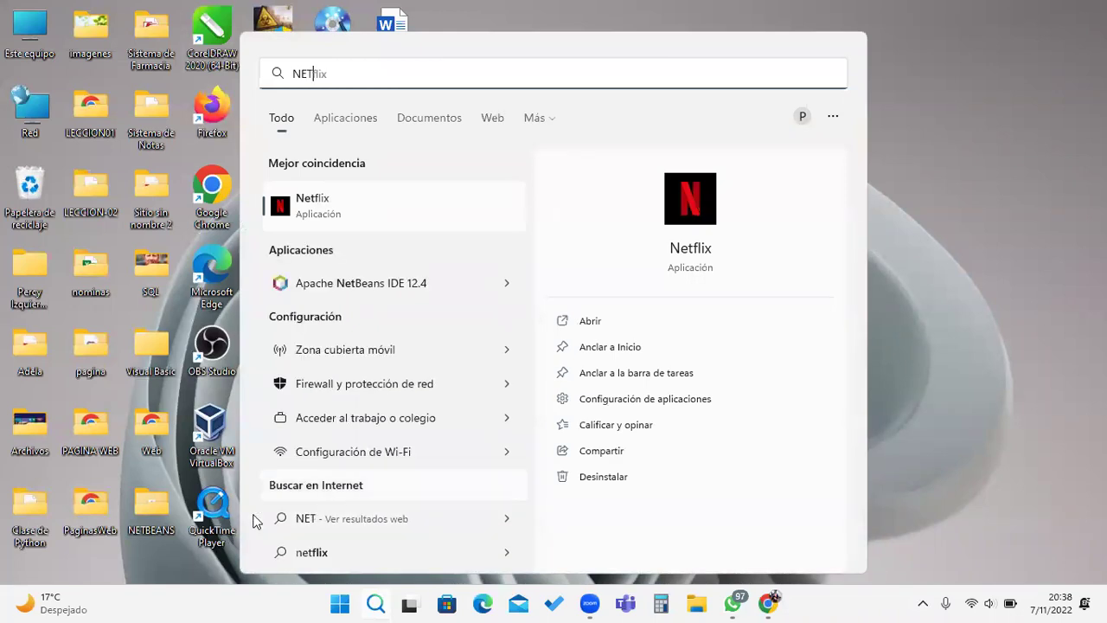
left_click(373, 284)
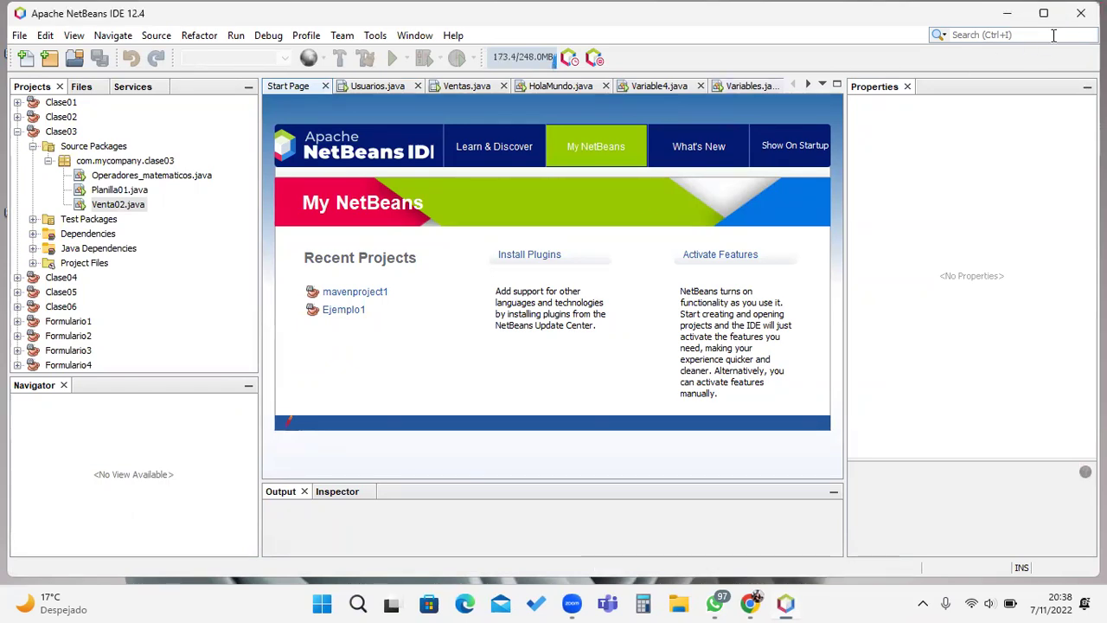
left_click(1080, 15)
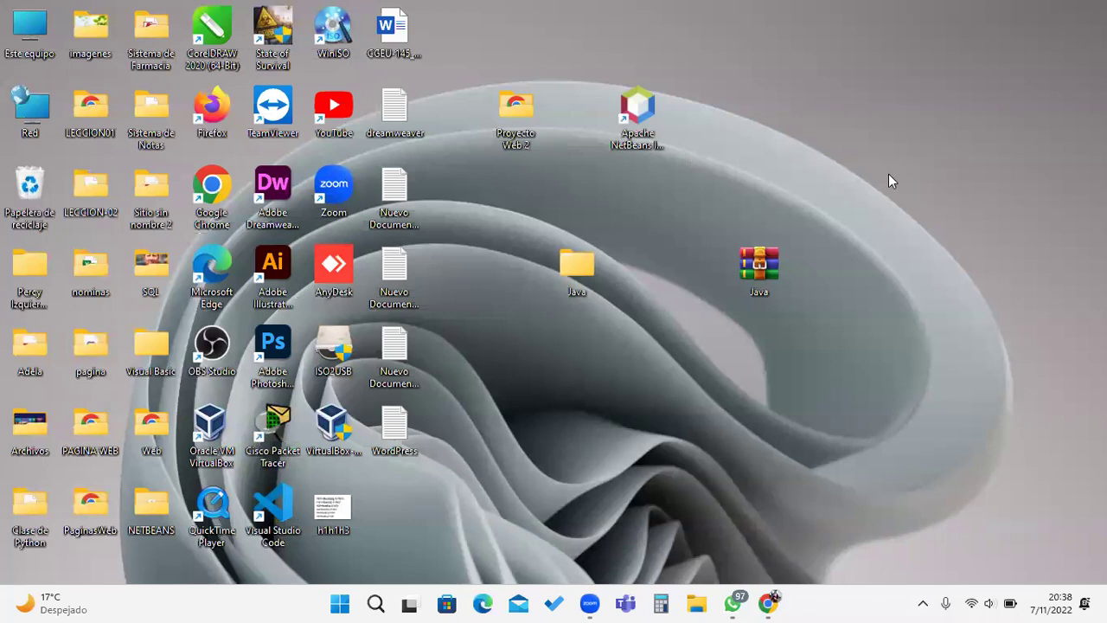
Step: Reopen Control Panel from the Run box and show the installed programs list
key("super+r")
key("Return")
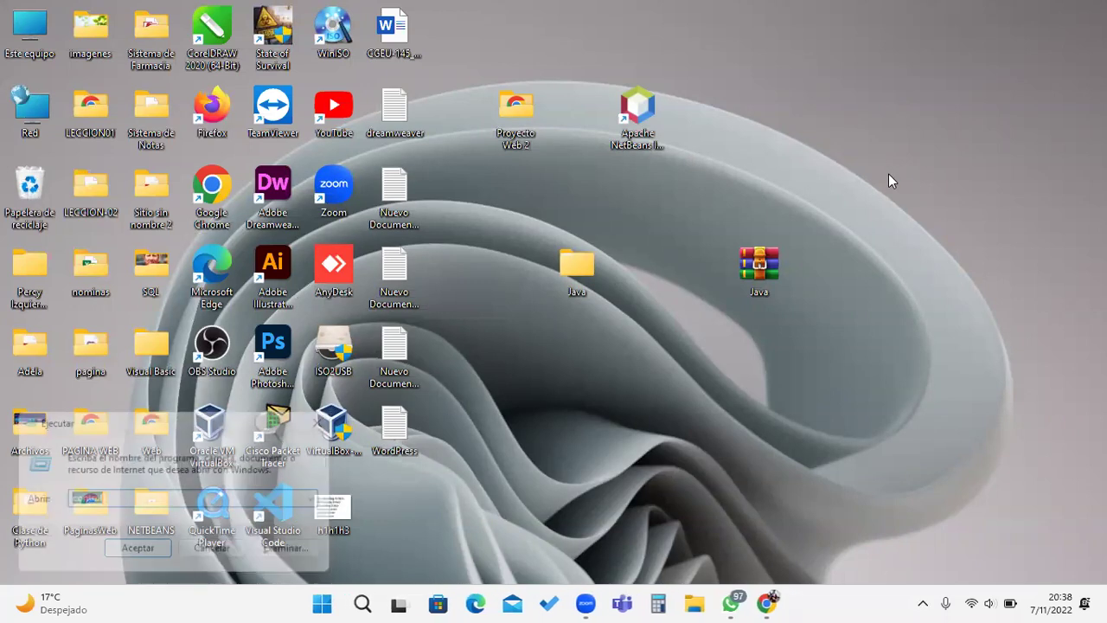
left_click(373, 347)
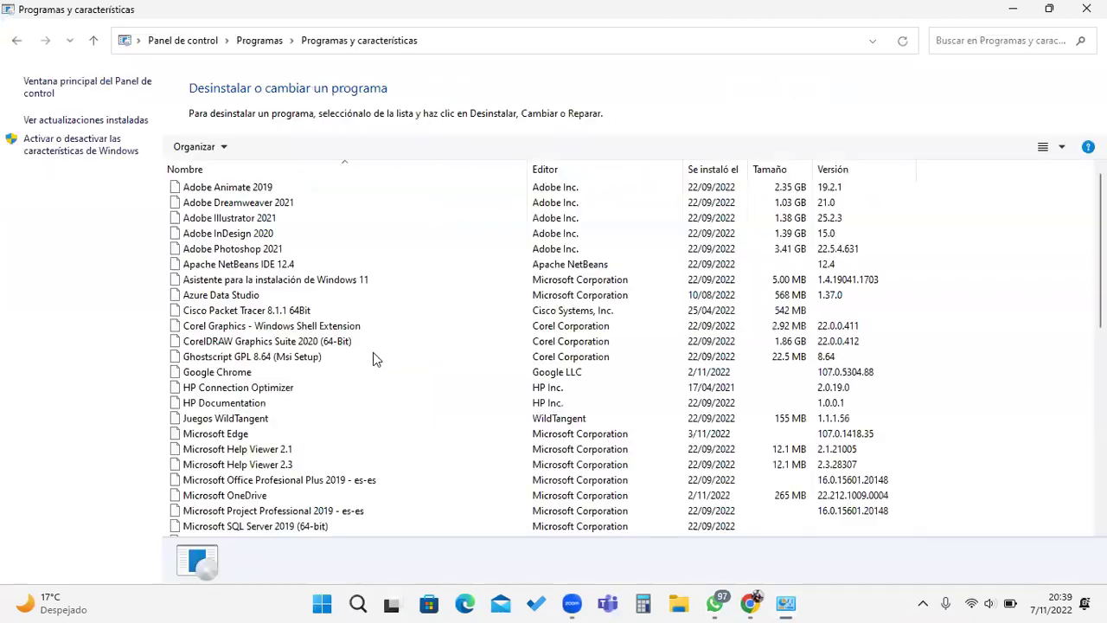
Step: Uninstall Apache NetBeans IDE 12.4 to Finish, then select Java SE Development Kit 16.0.1
left_click(285, 279)
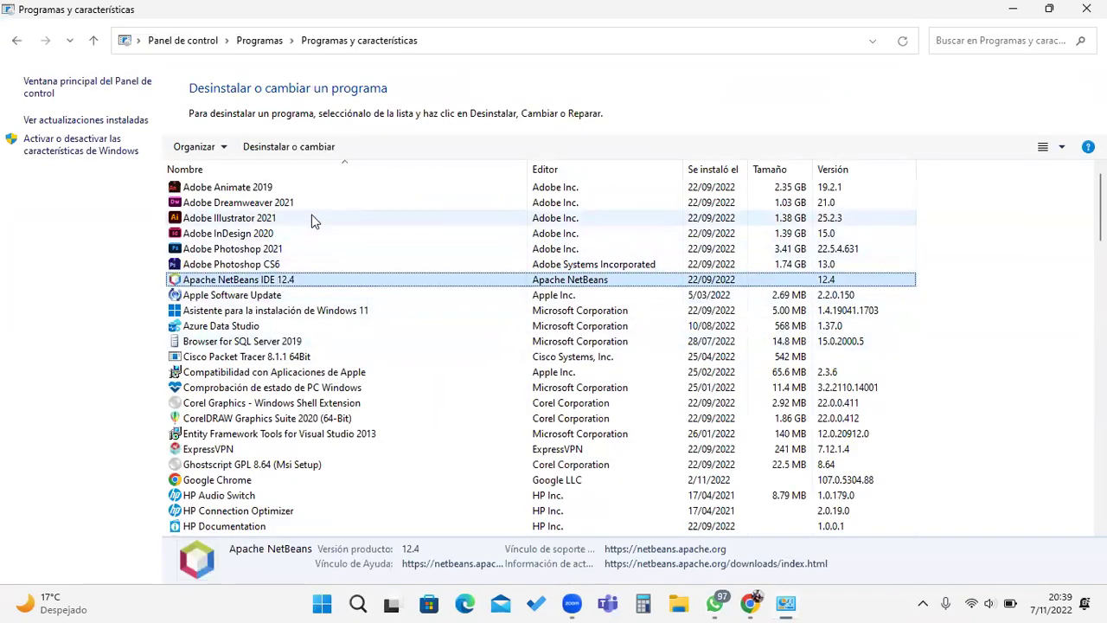
left_click(302, 153)
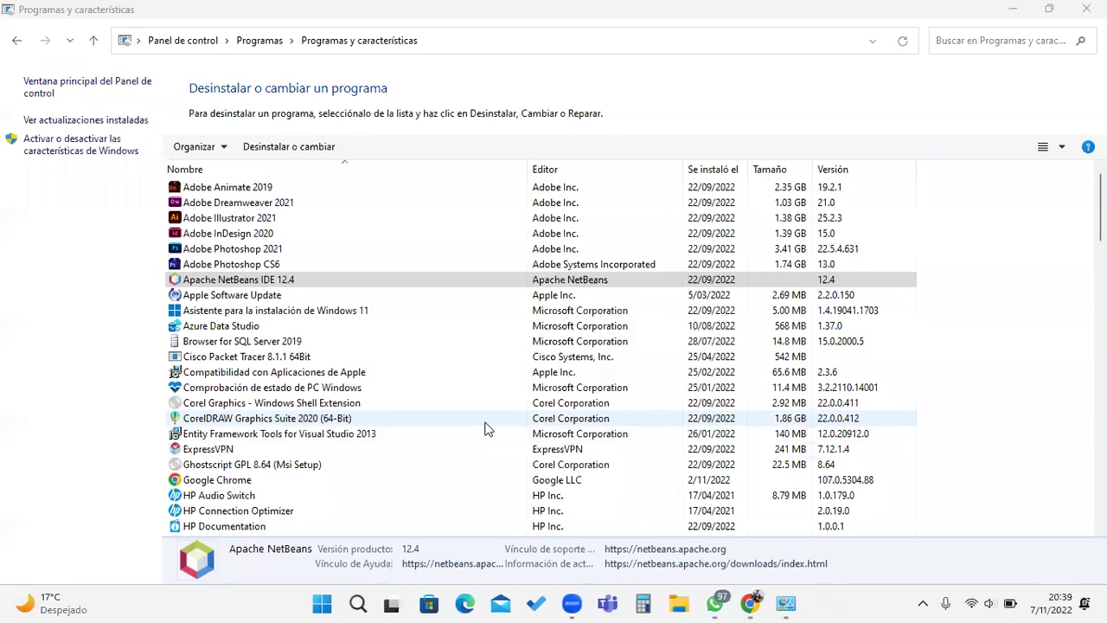
left_click(513, 335)
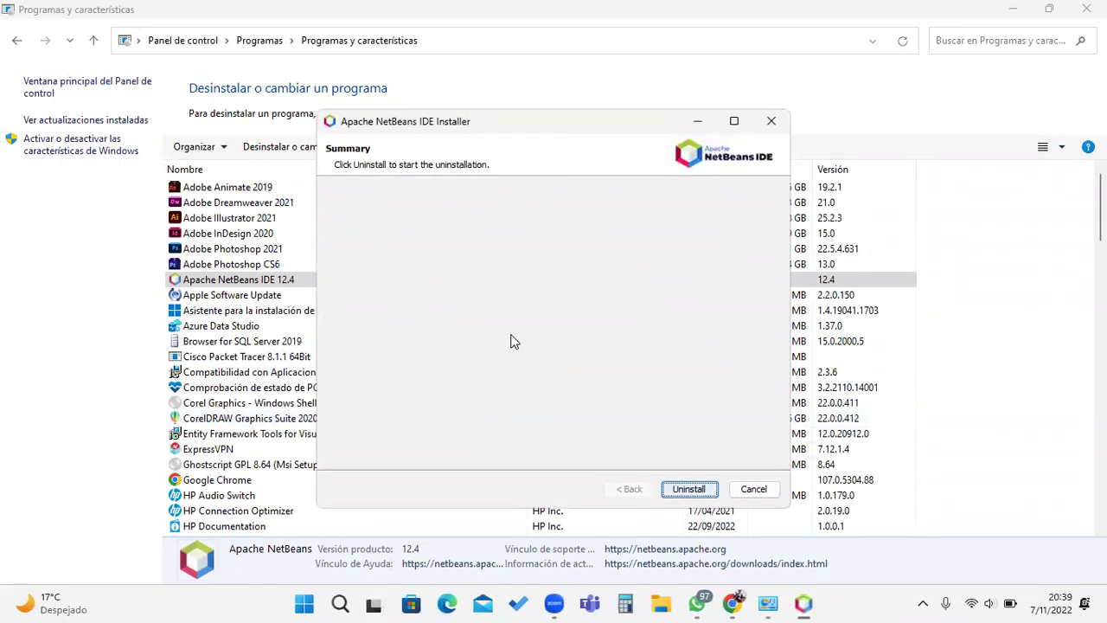
left_click(689, 488)
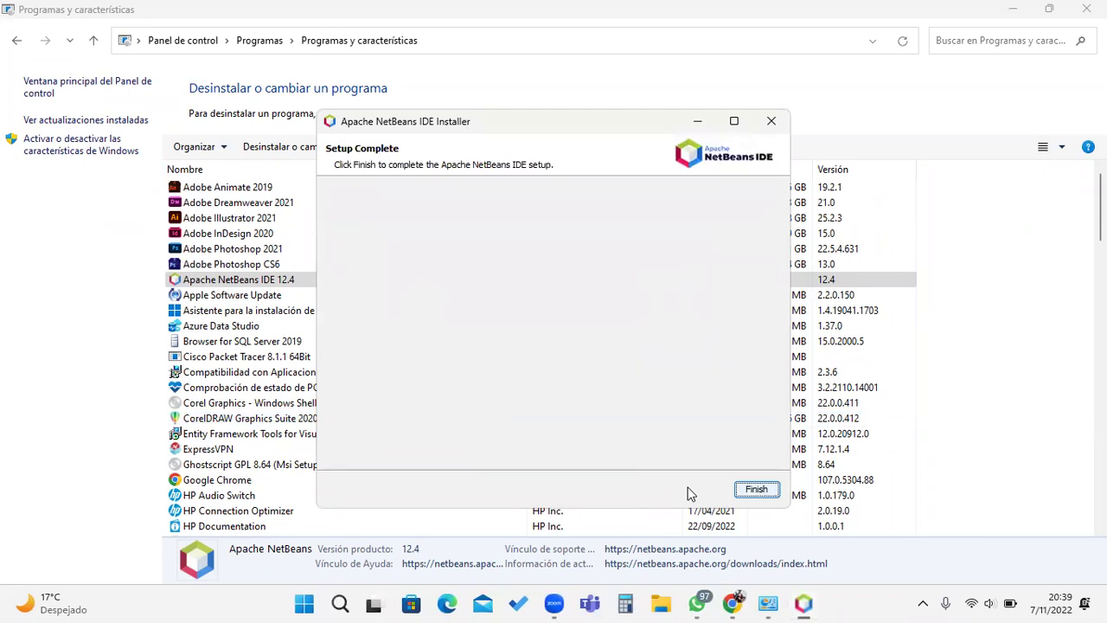
left_click_drag(460, 127, 730, 144)
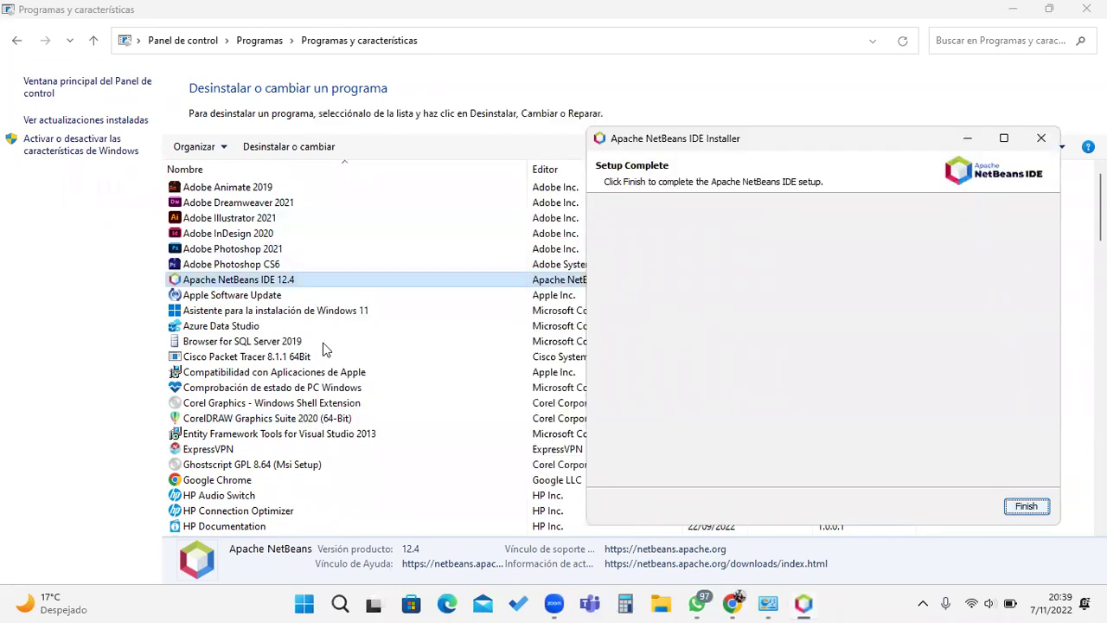
scroll(292, 491, "down", 6)
scroll(292, 495, "down", 1)
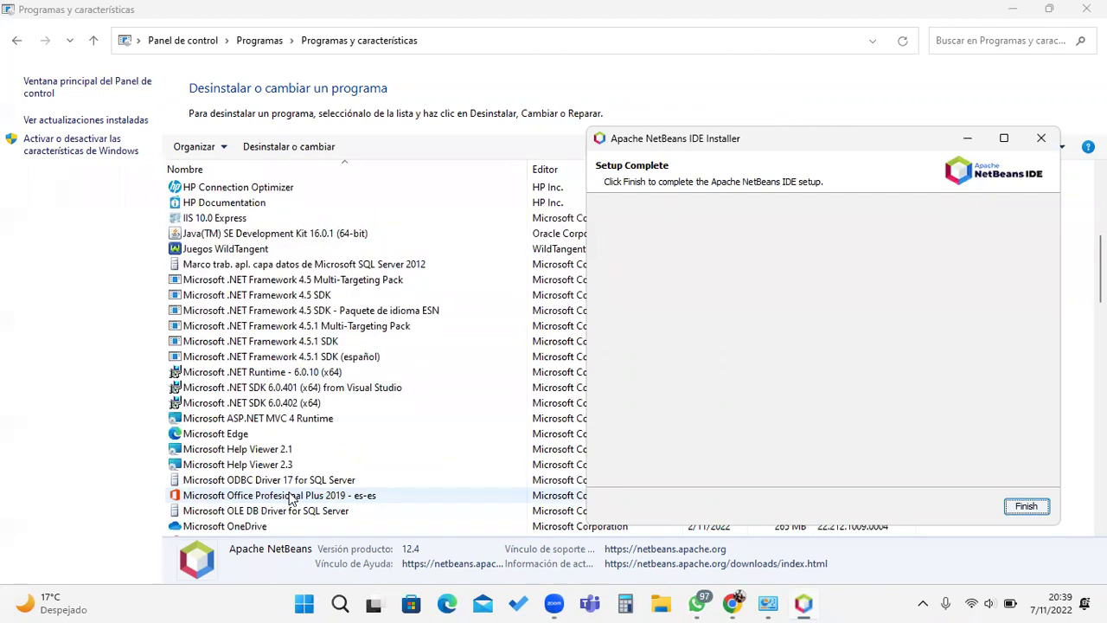
left_click(1033, 509)
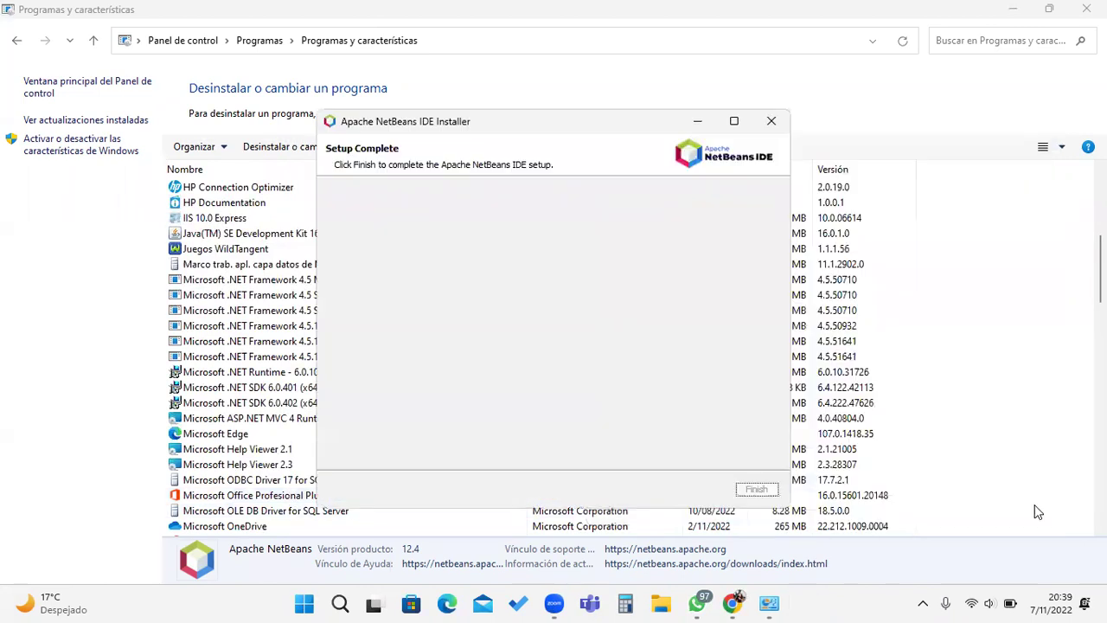
left_click(363, 233)
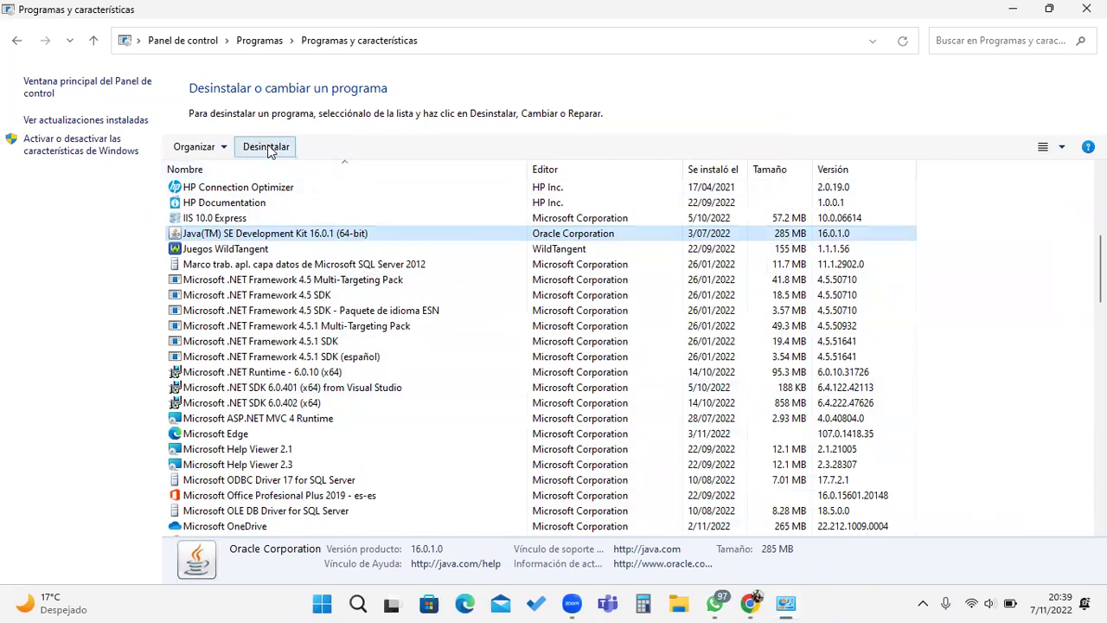
left_click(269, 151)
left_click(647, 308)
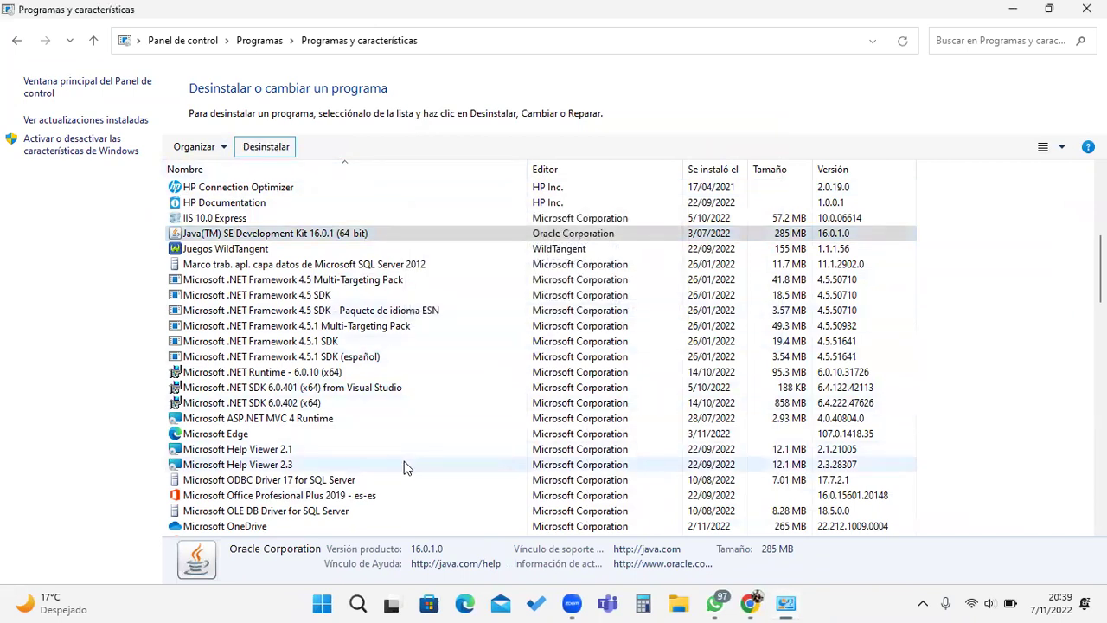
scroll(402, 466, "down", 6)
scroll(412, 487, "down", 9)
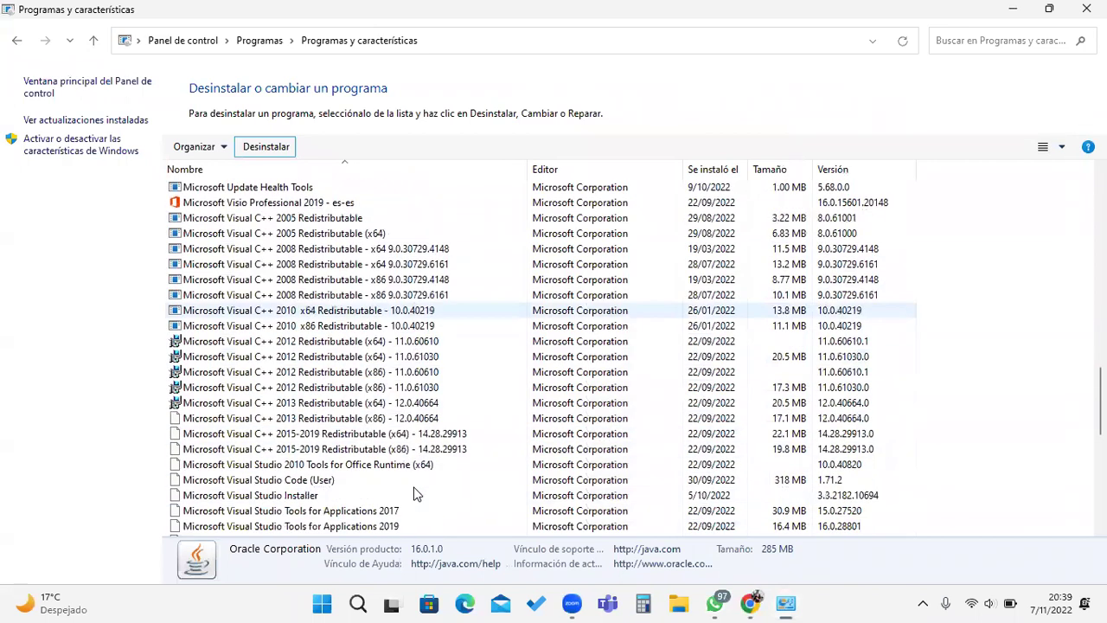
scroll(413, 493, "down", 7)
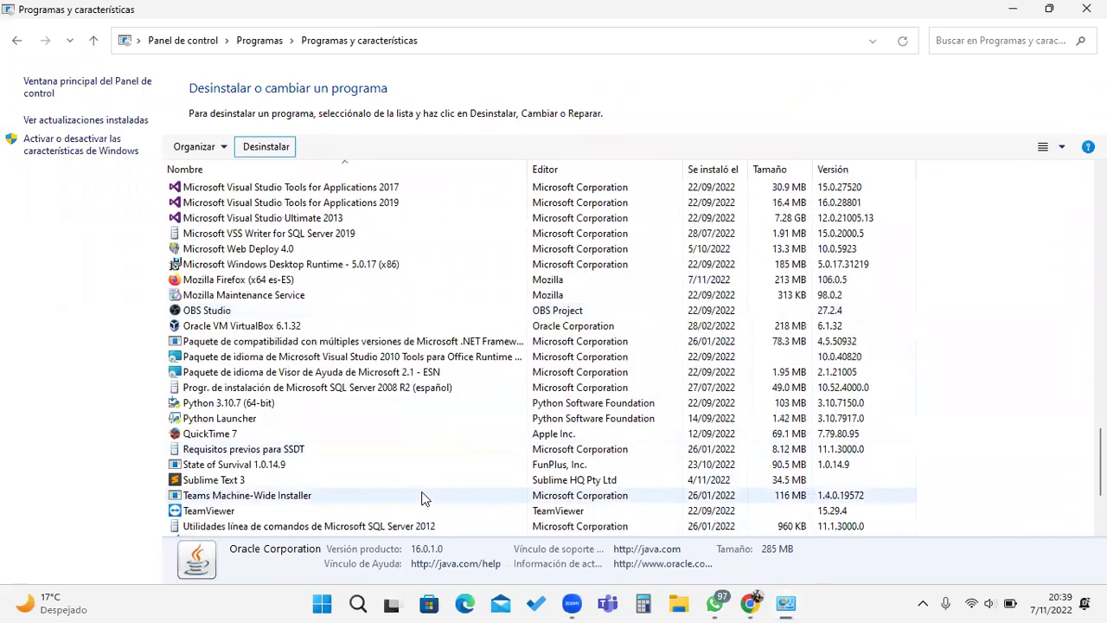
scroll(423, 498, "down", 1)
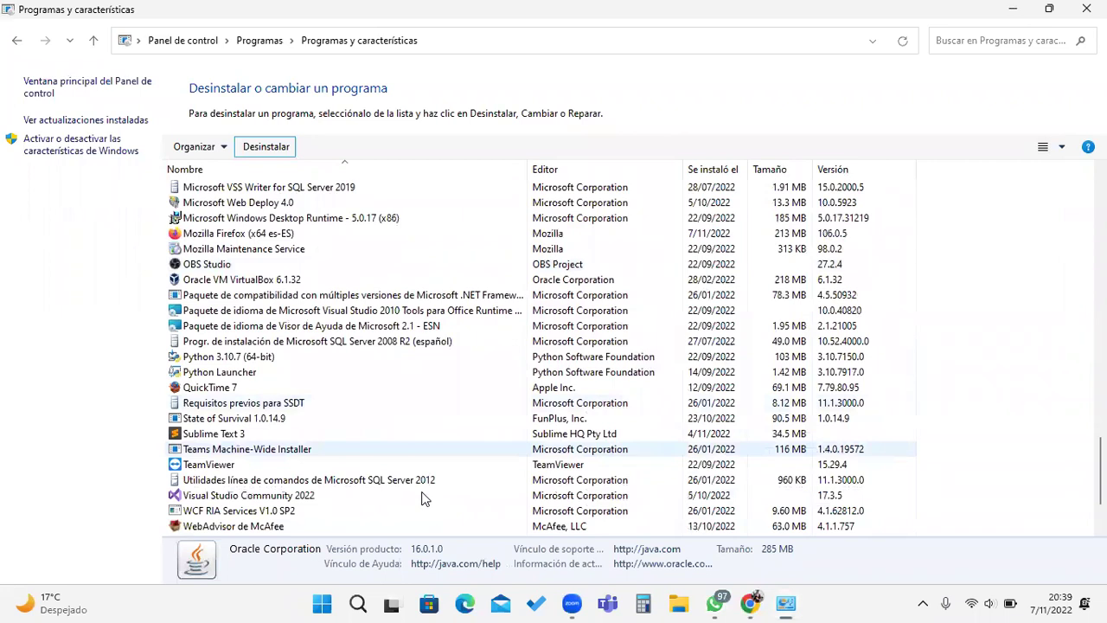
scroll(432, 496, "down", 1)
scroll(441, 501, "down", 1)
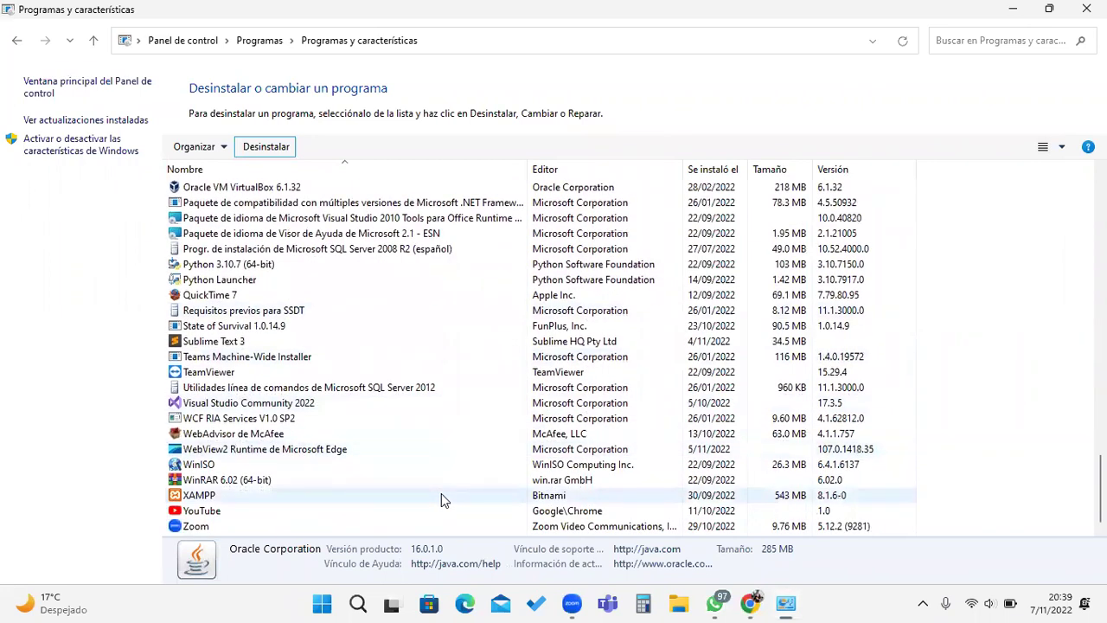
left_click(285, 419)
Step: Uninstall WCF RIA Services V1.0 SP2, confirming with Sí
left_click(280, 149)
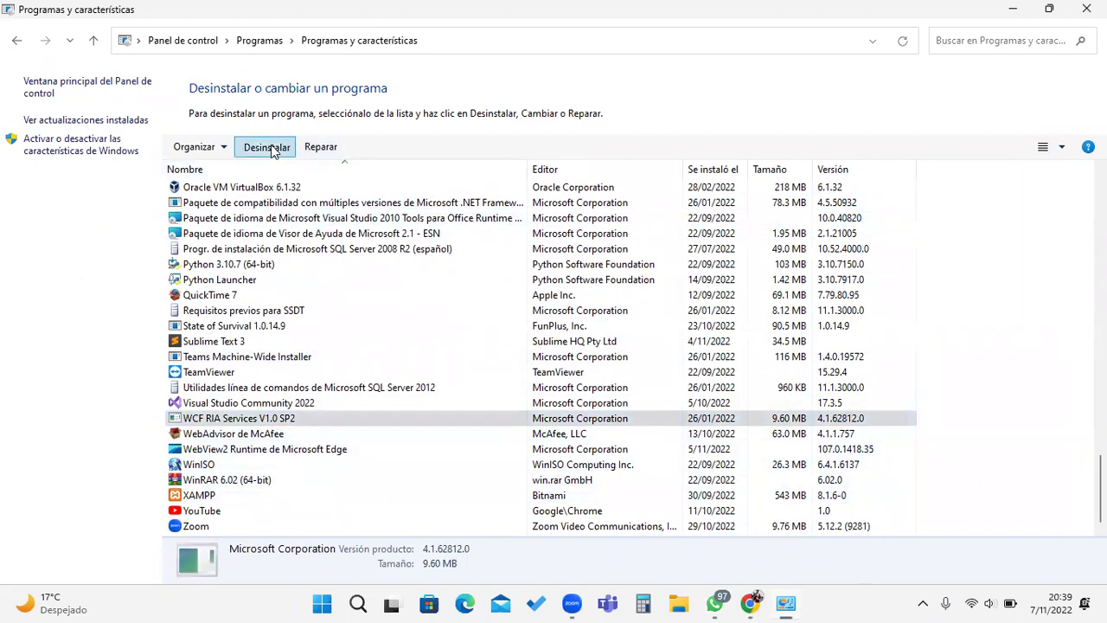
left_click(630, 294)
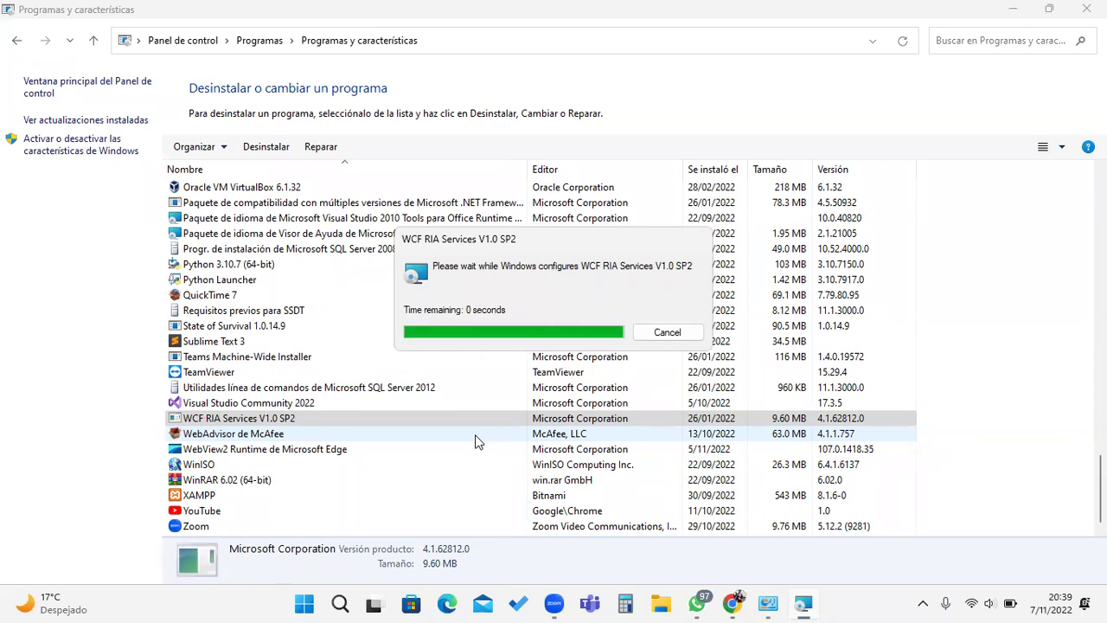
left_click(923, 604)
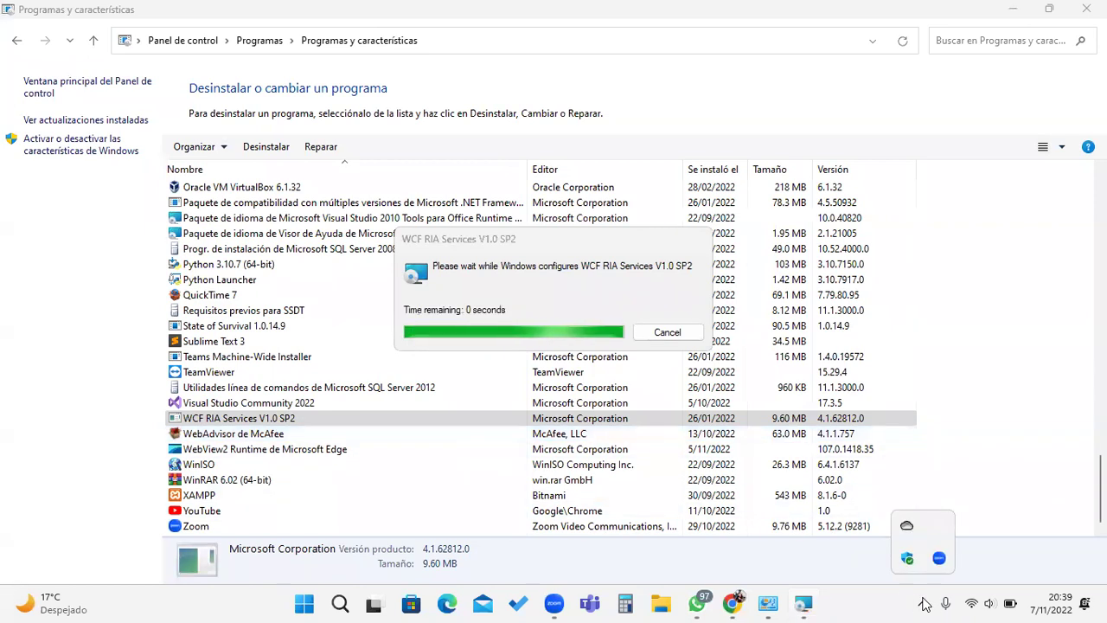
left_click(852, 595)
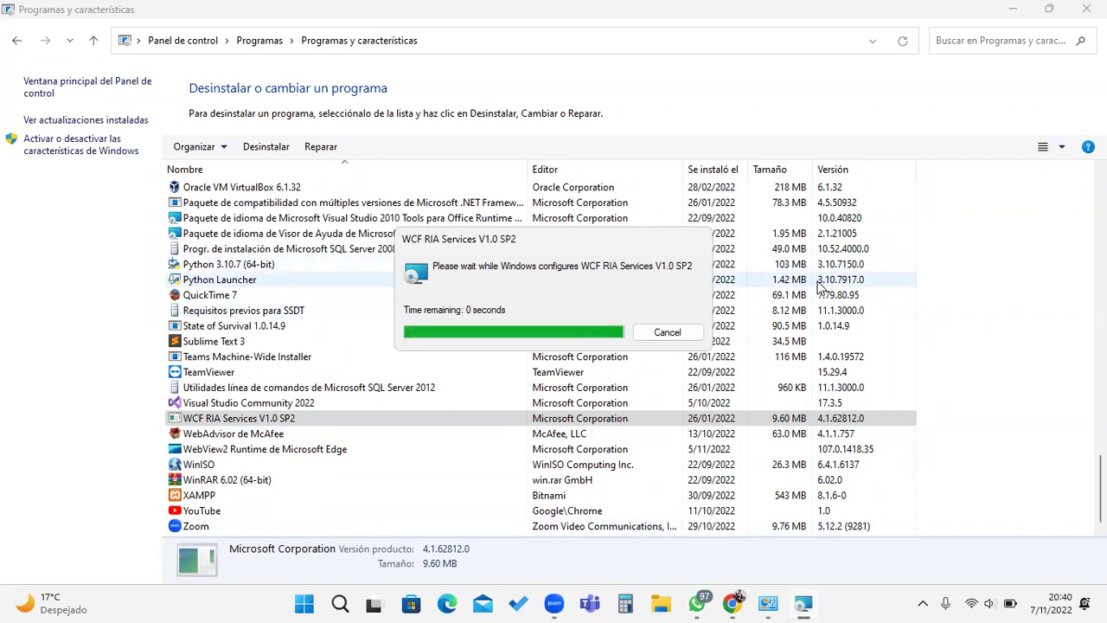
Step: Shrink the programs window and select Apache NetBeans IDE 12.4 in the list
double_click(1016, 14)
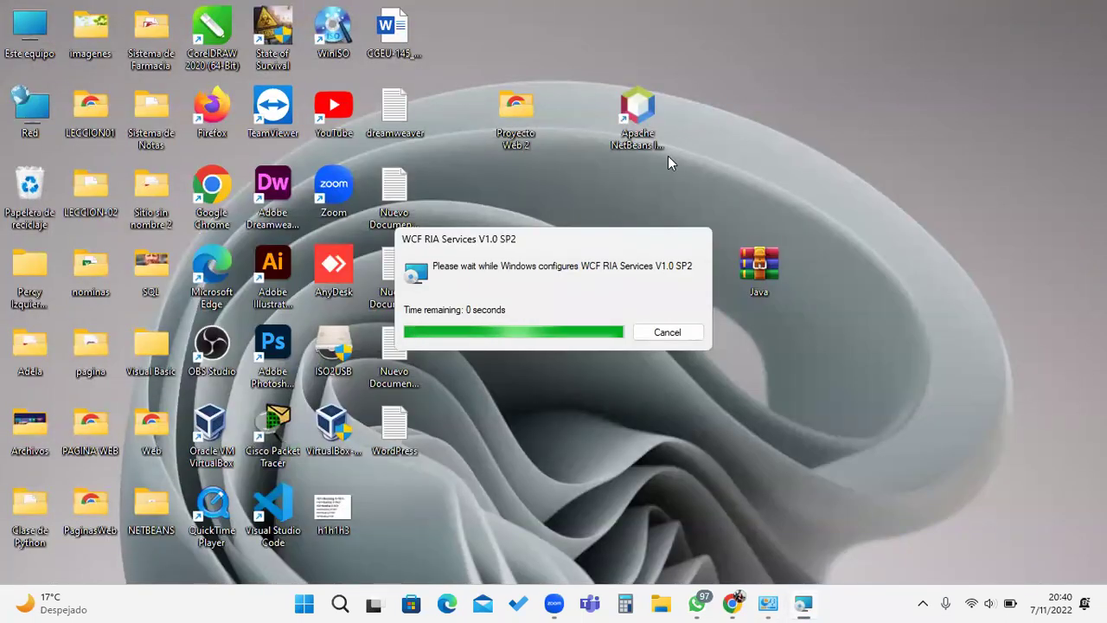
mouse_move(737, 602)
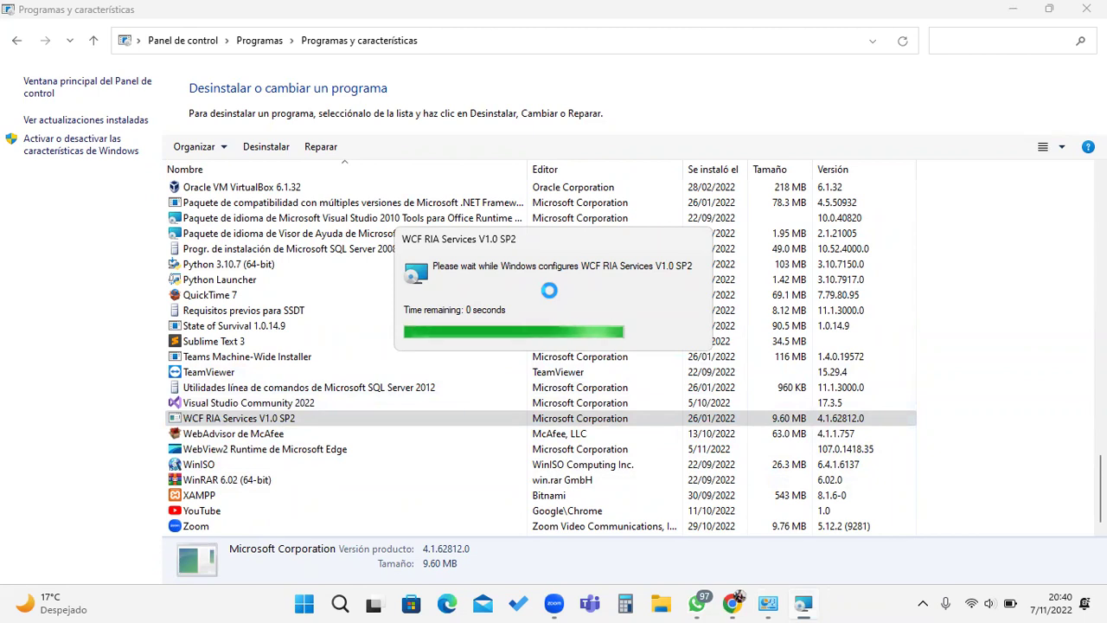
scroll(322, 354, "up", 2)
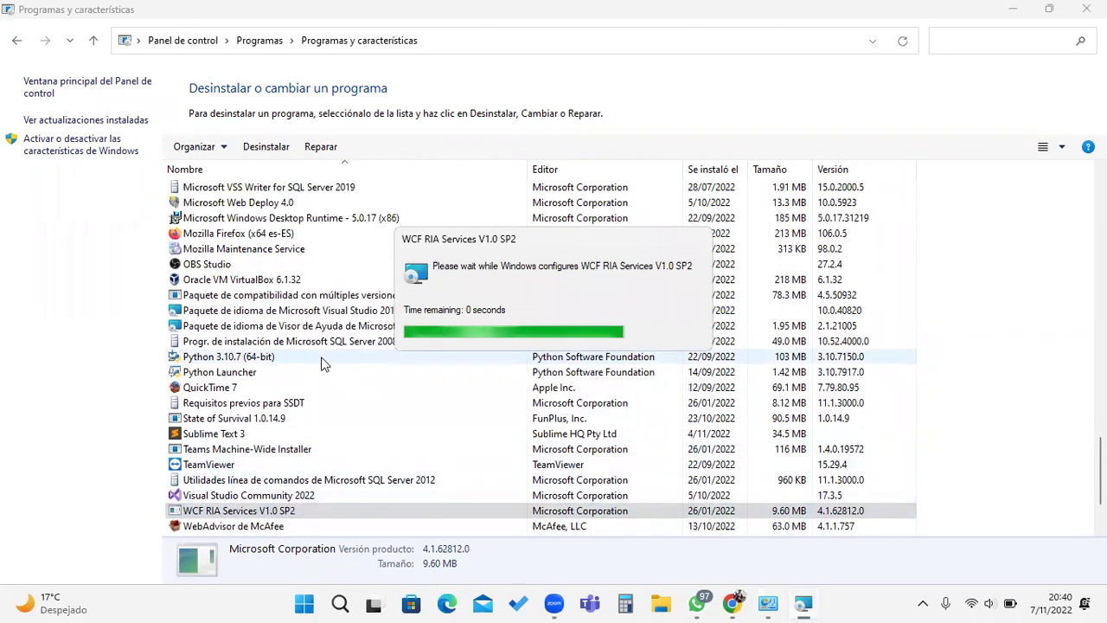
scroll(286, 315, "up", 13)
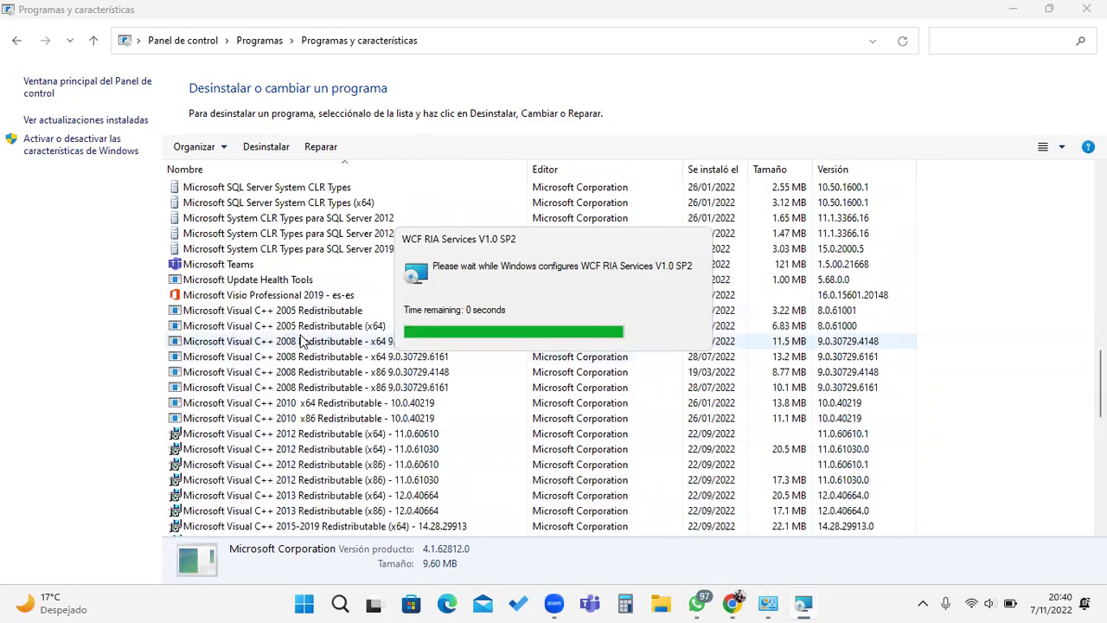
scroll(303, 337, "up", 20)
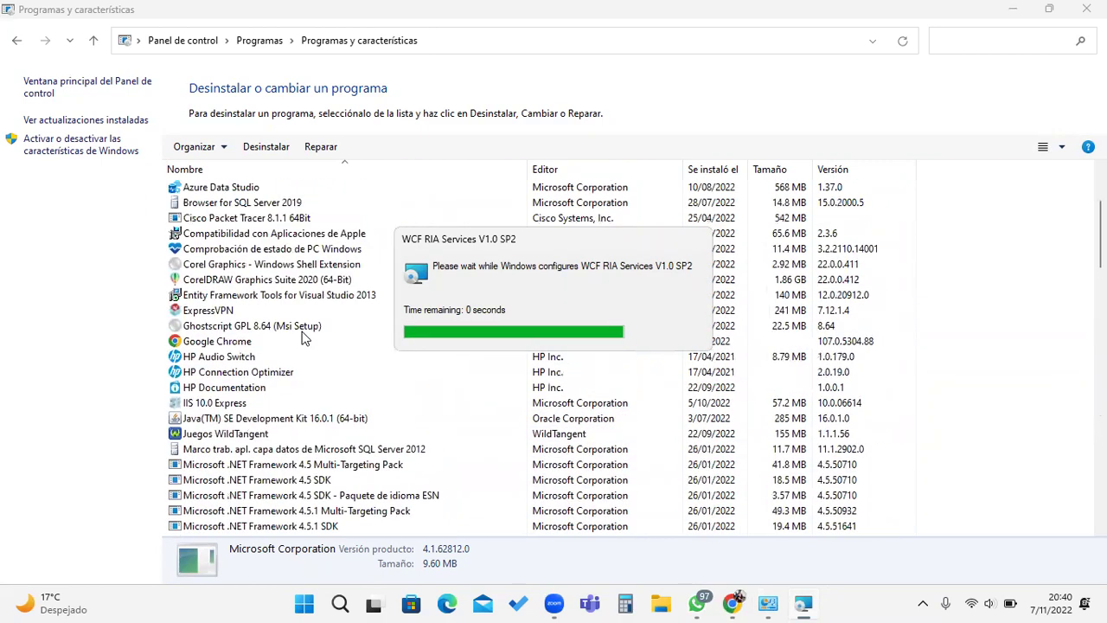
left_click(264, 281)
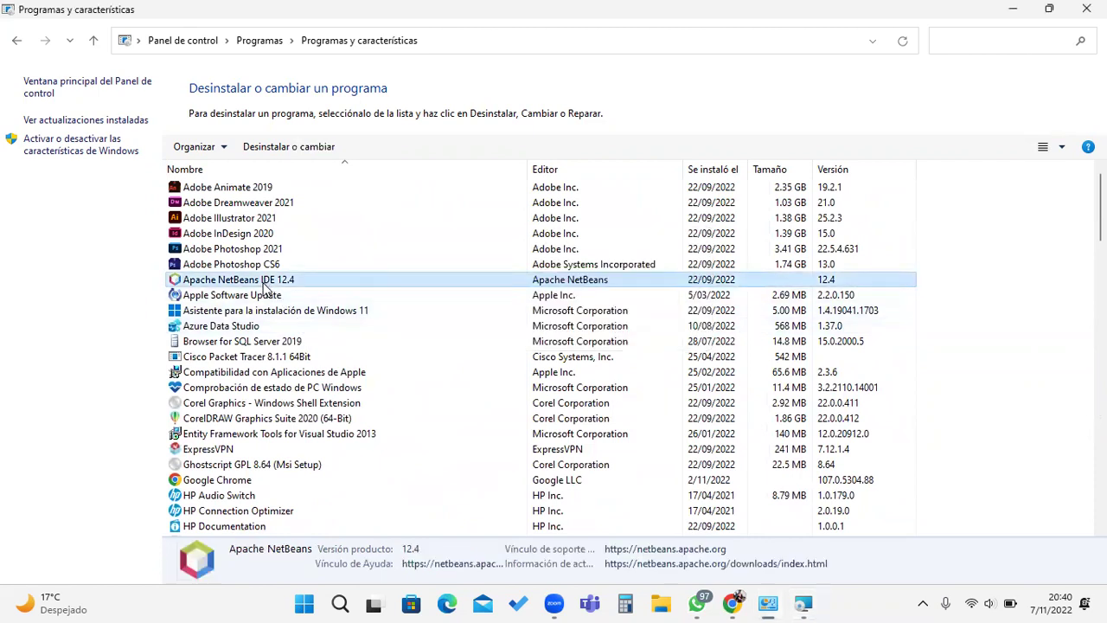
Step: Attempt to uninstall NetBeans 12.4, dismiss the wait message, and close the stuck installer windows
left_click(310, 147)
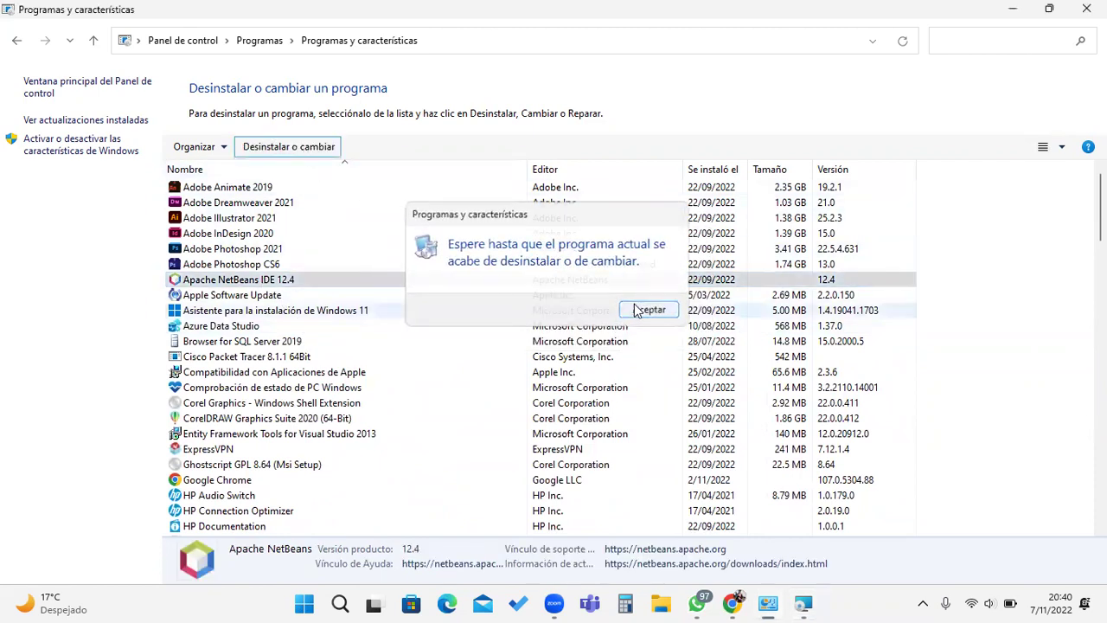
left_click(645, 375)
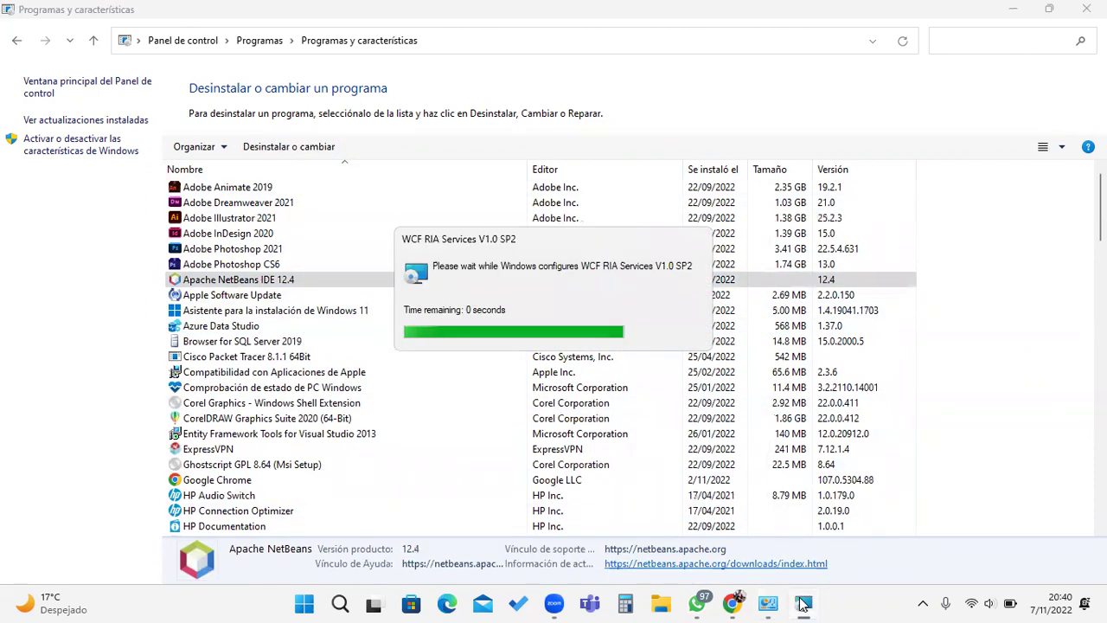
right_click(802, 603)
left_click(779, 564)
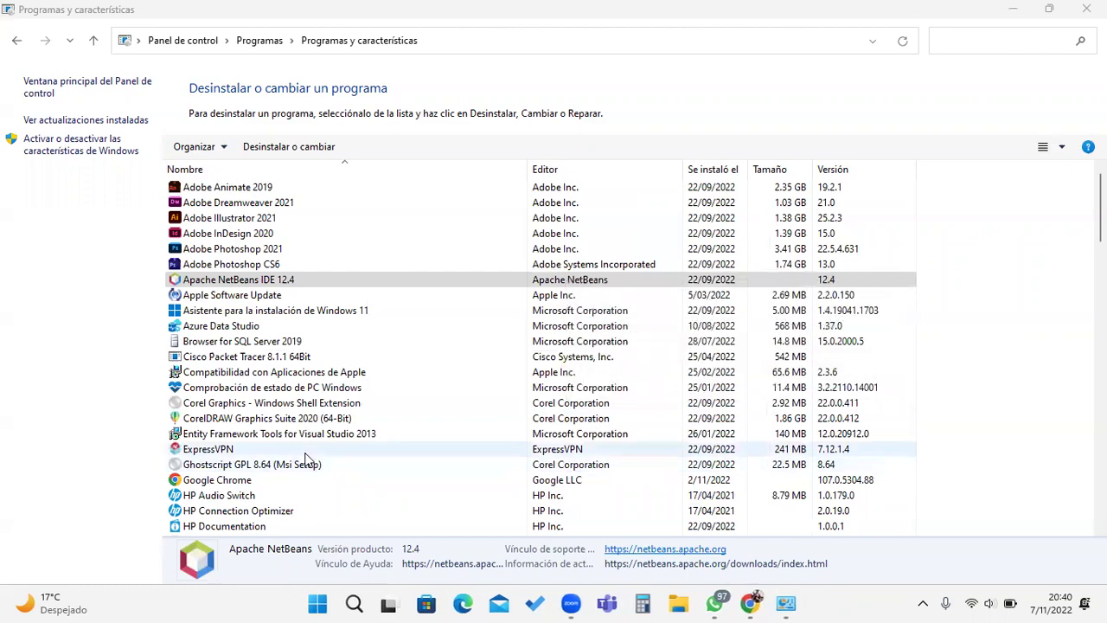
Step: Uninstall State of Survival 1.0.14.9, confirming and acknowledging, then close the programs list
scroll(304, 456, "down", 3)
scroll(307, 467, "down", 20)
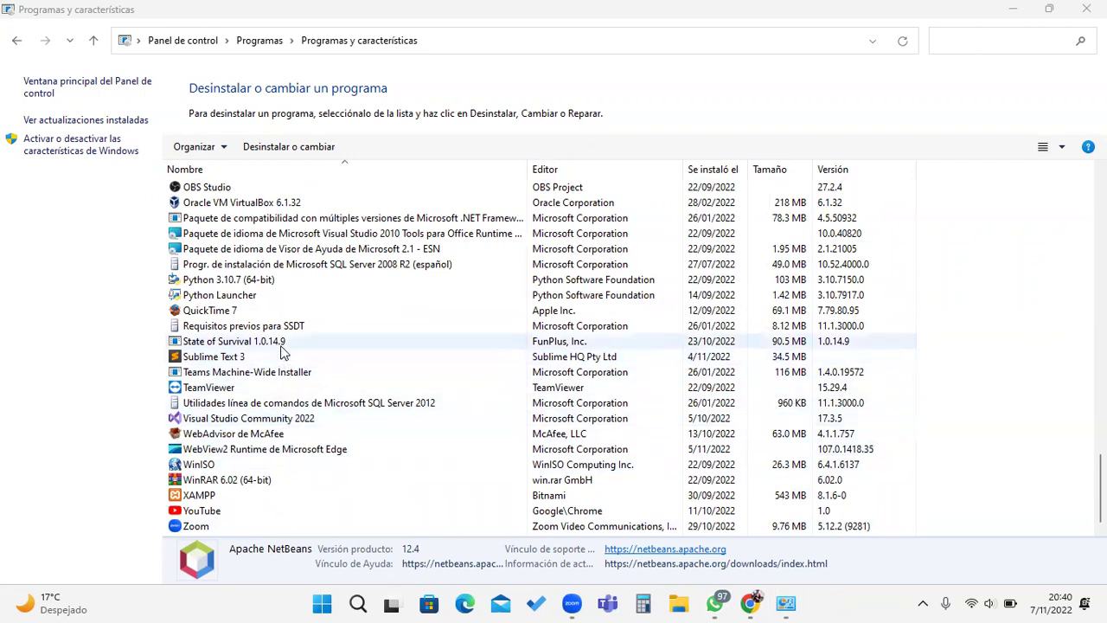
left_click(278, 342)
left_click(275, 146)
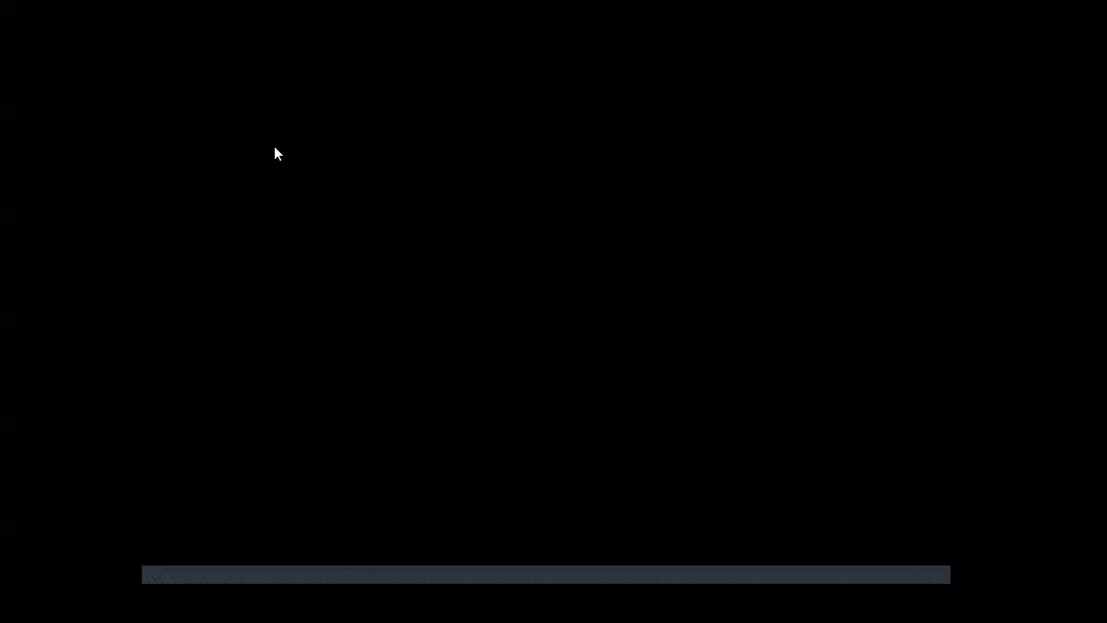
left_click(493, 419)
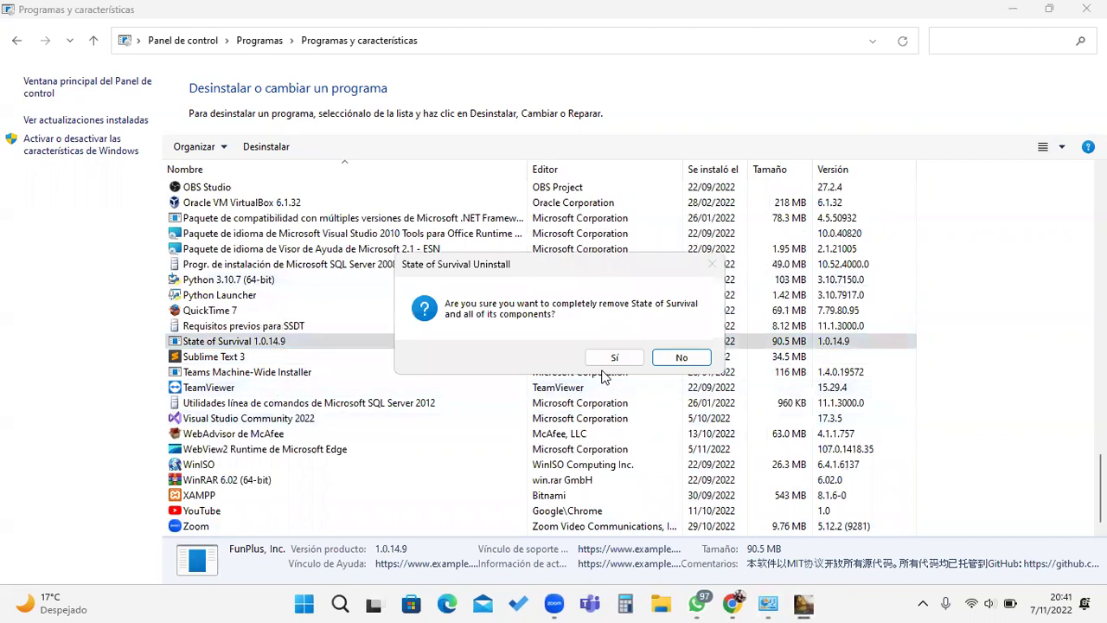
left_click(608, 358)
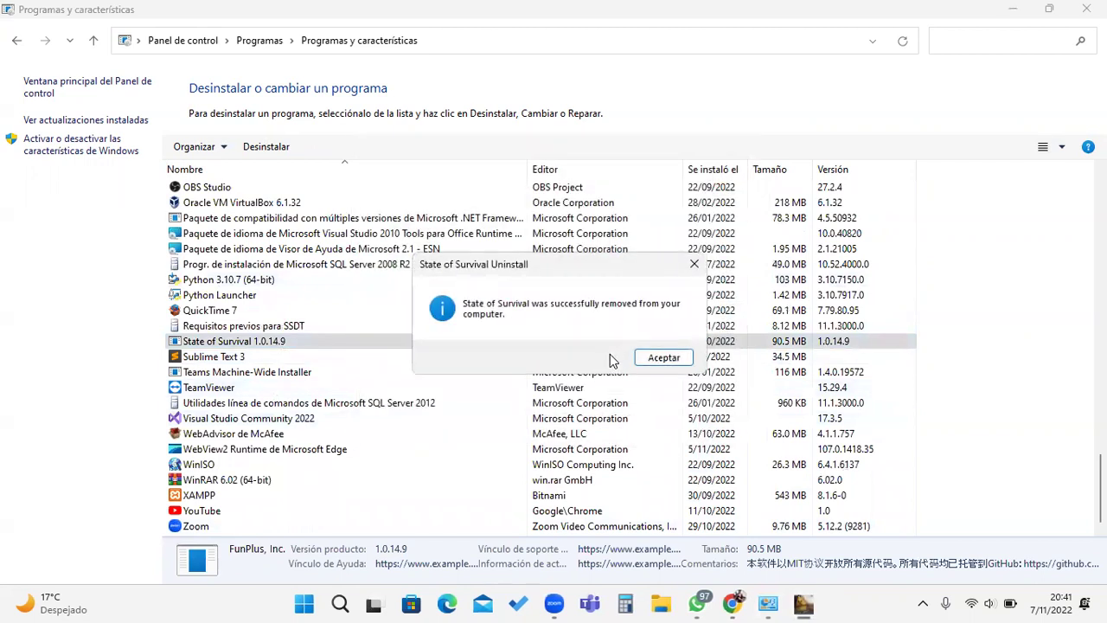
left_click(663, 358)
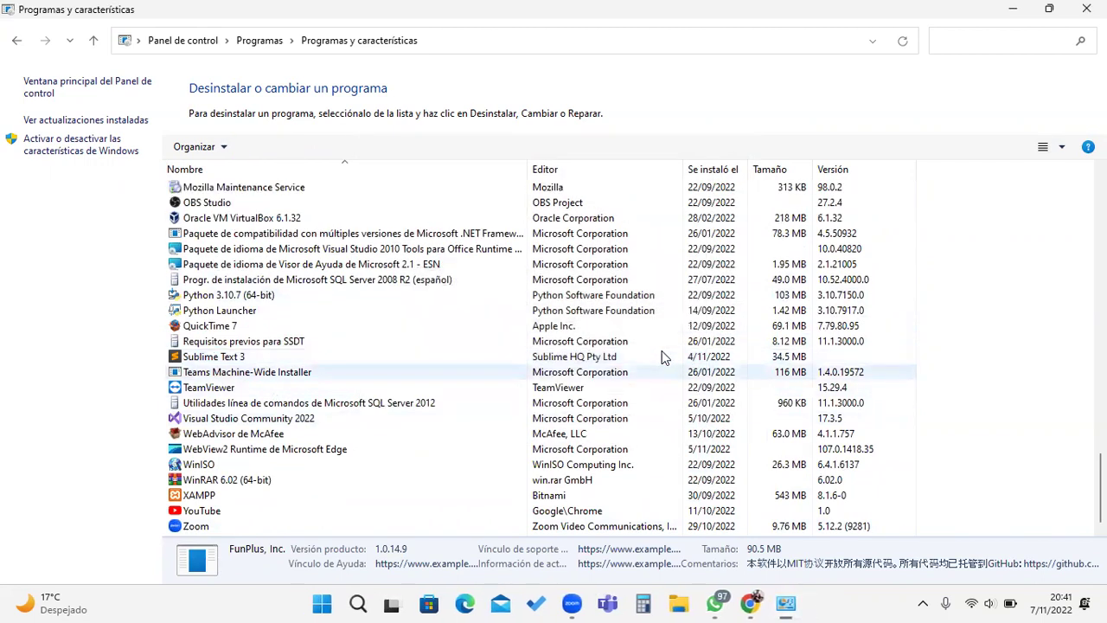
scroll(490, 454, "up", 8)
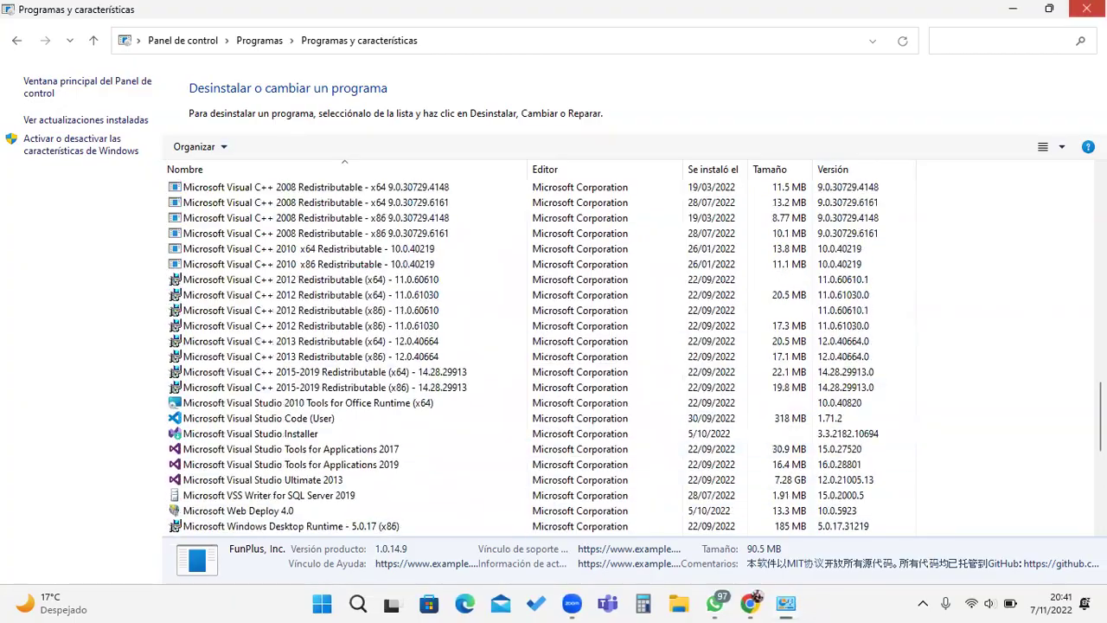
left_click(1086, 8)
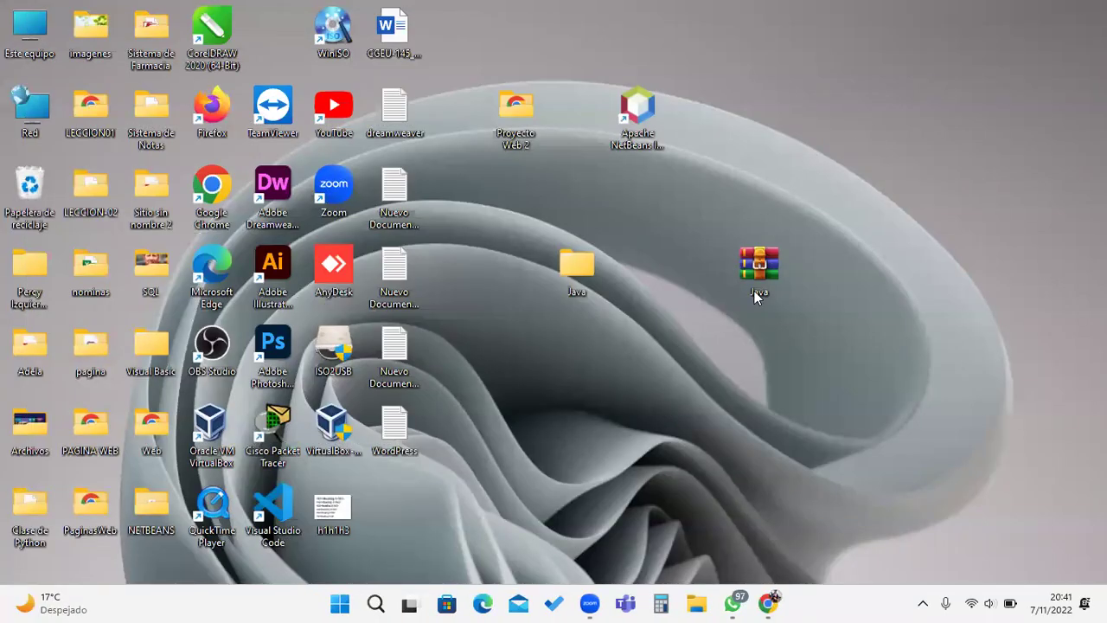
Step: Rearrange the desktop icons and open the Java folder
left_click_drag(779, 276, 610, 43)
left_click_drag(632, 98, 452, 181)
left_click(578, 267)
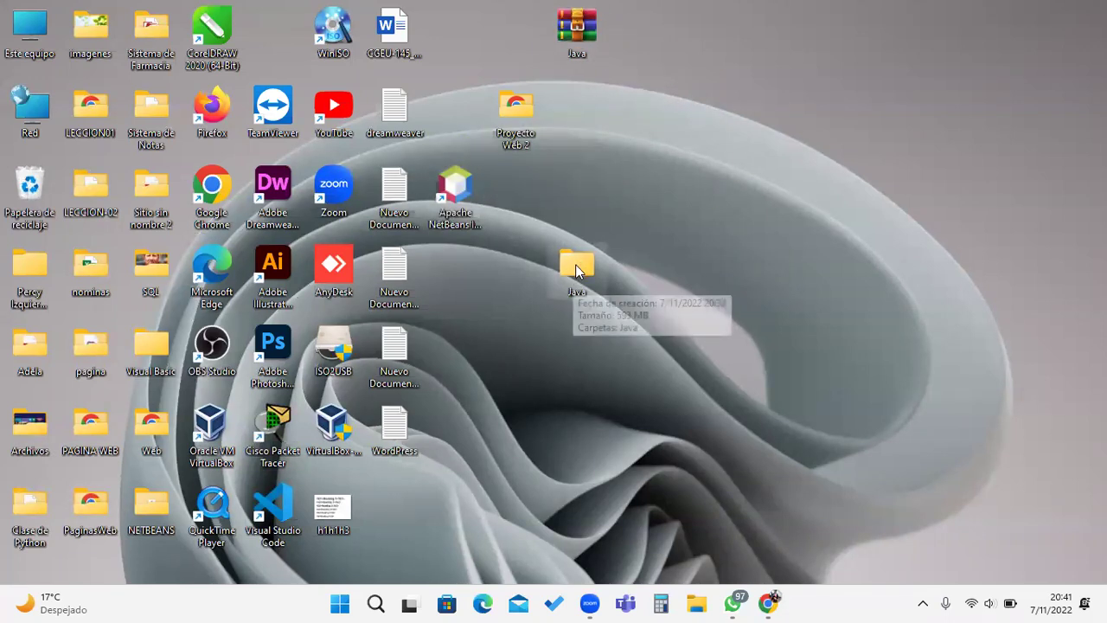
double_click(577, 268)
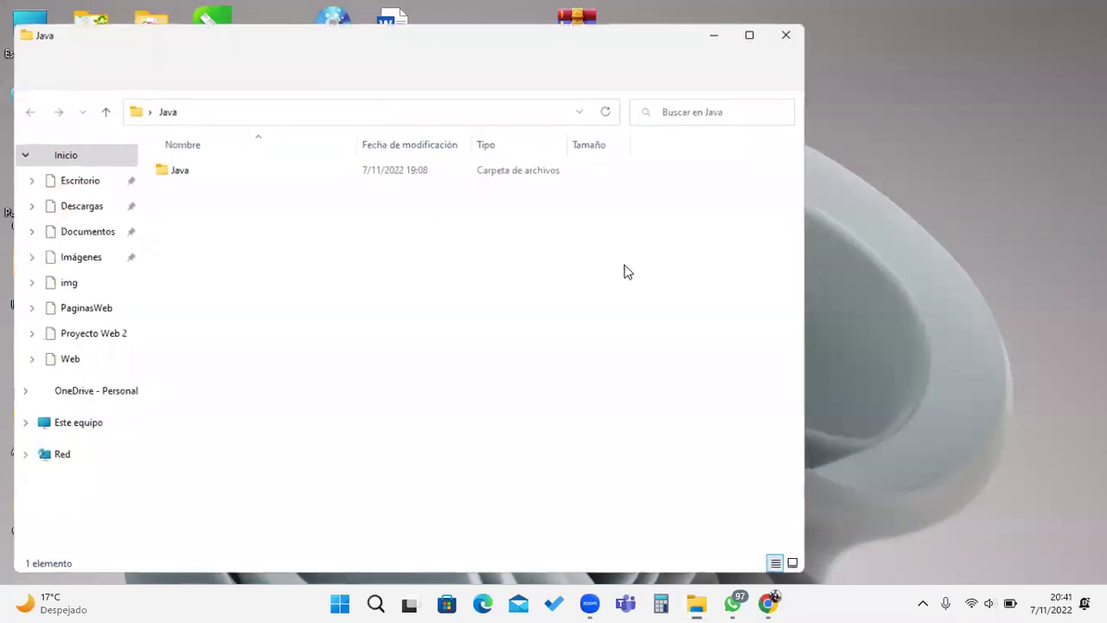
Step: Open the inner Java folder and launch jdk-19_windows-x64_bin, approving the UAC prompt
left_click(183, 171)
double_click(182, 172)
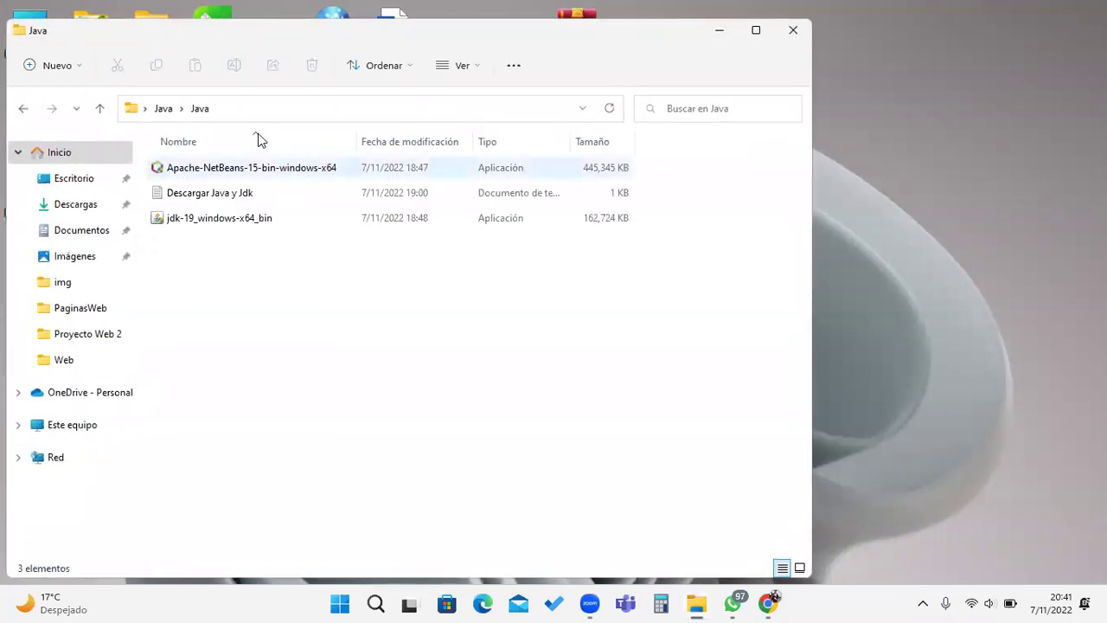
left_click_drag(285, 34, 593, 55)
left_click(584, 183)
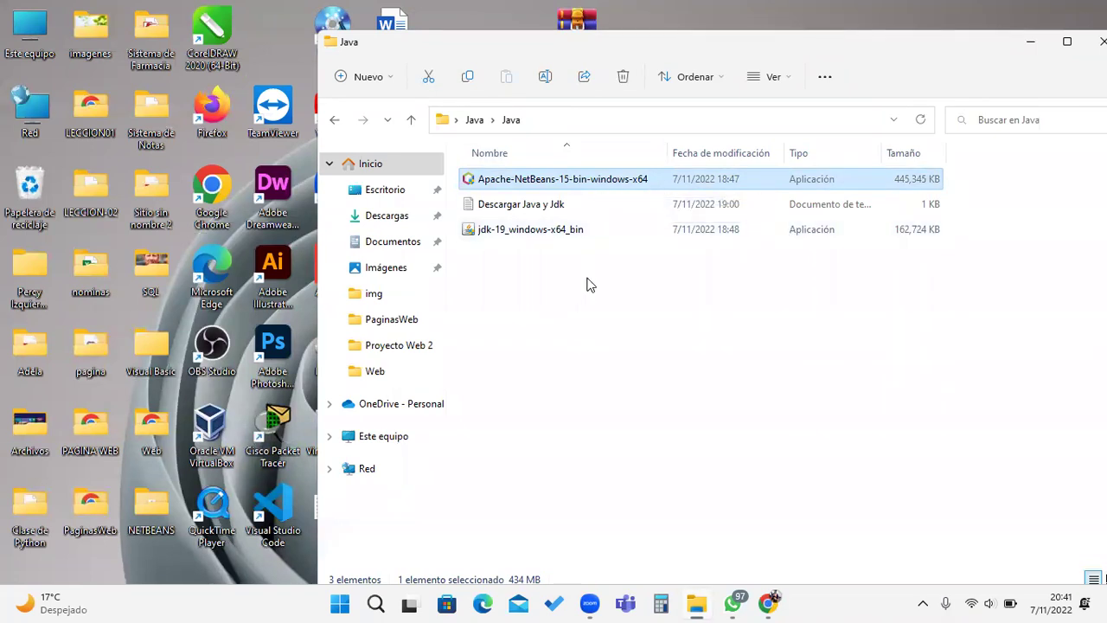
left_click(528, 232)
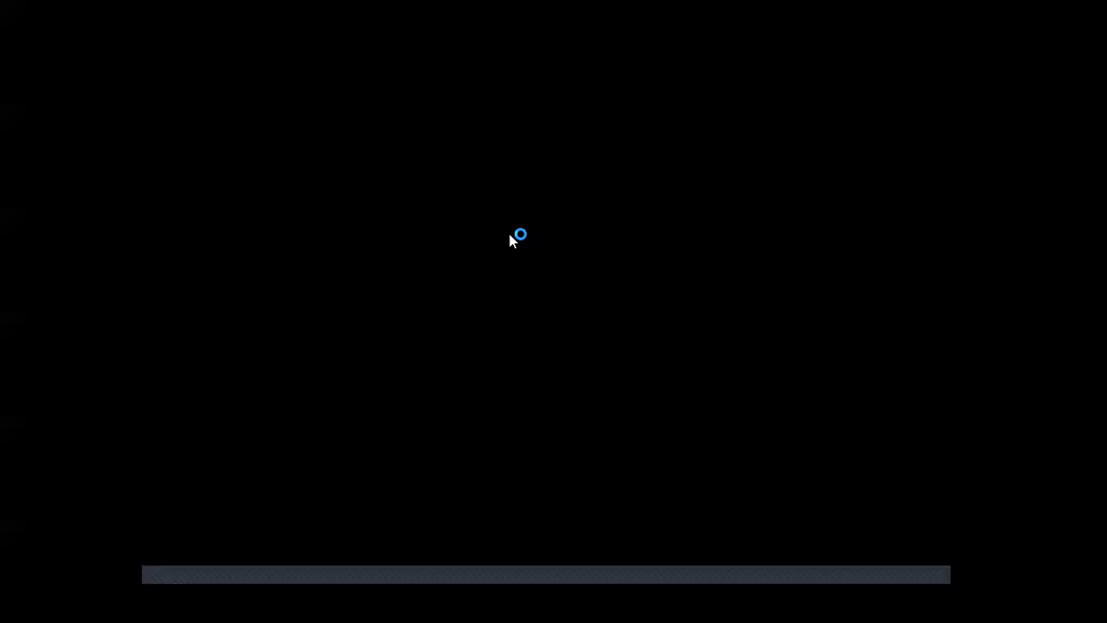
left_click(492, 446)
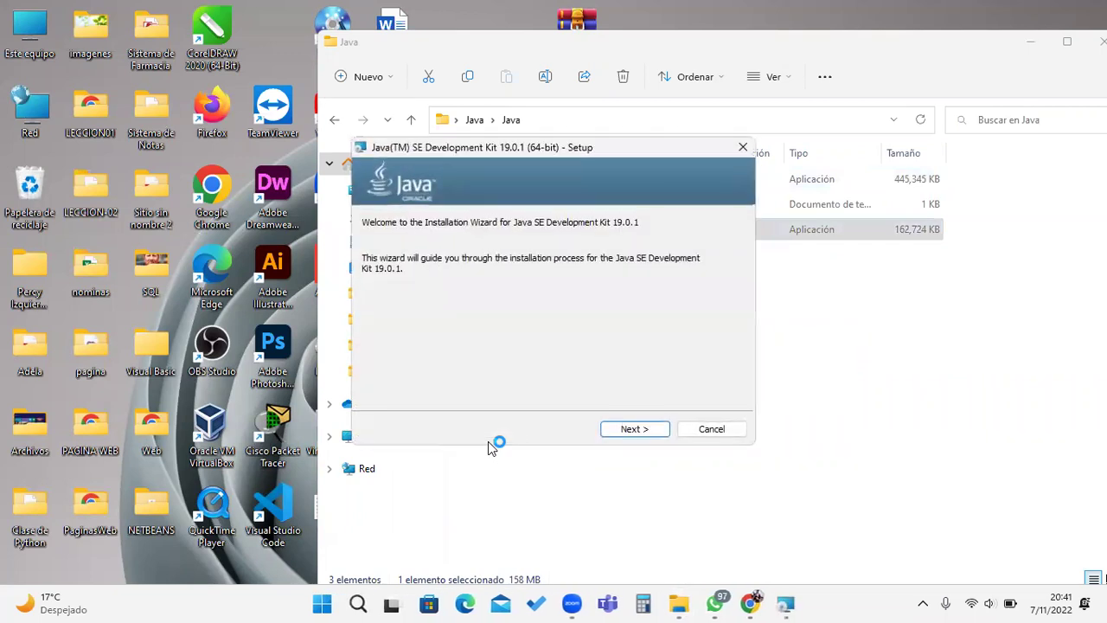
Step: Install JDK 19.0.1 (64-bit) to C:\Program Files\Java\jdk-19\ with default settings, then close the wizard
left_click(616, 429)
left_click(633, 432)
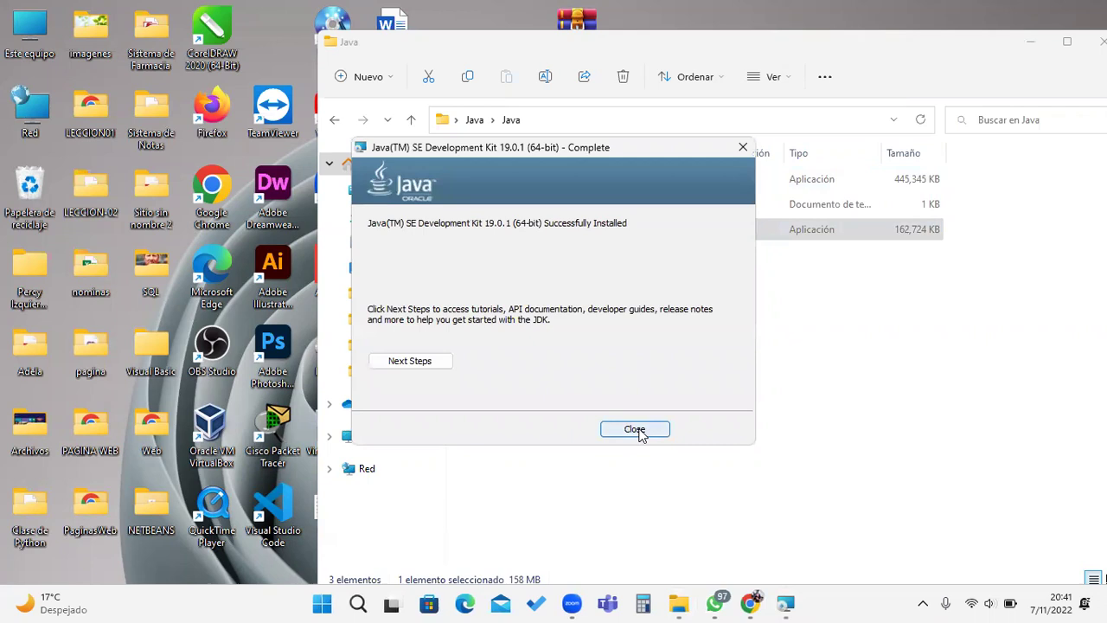
left_click(638, 430)
left_click(566, 188)
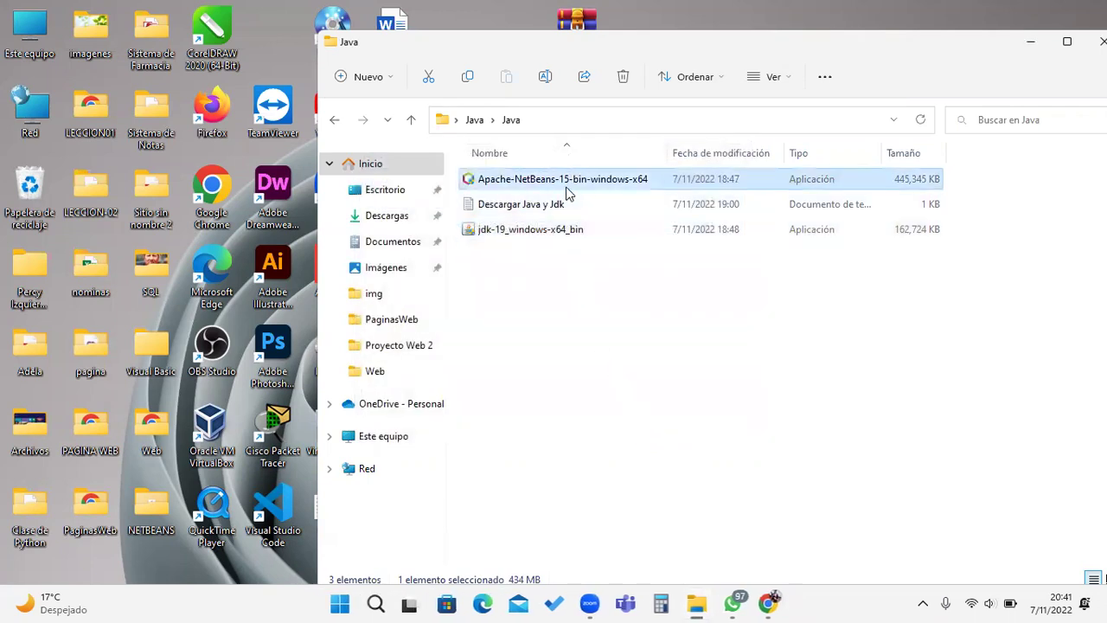
Step: Run the Apache-NetBeans-15-bin-windows-x64 installer and accept its license agreement
double_click(542, 188)
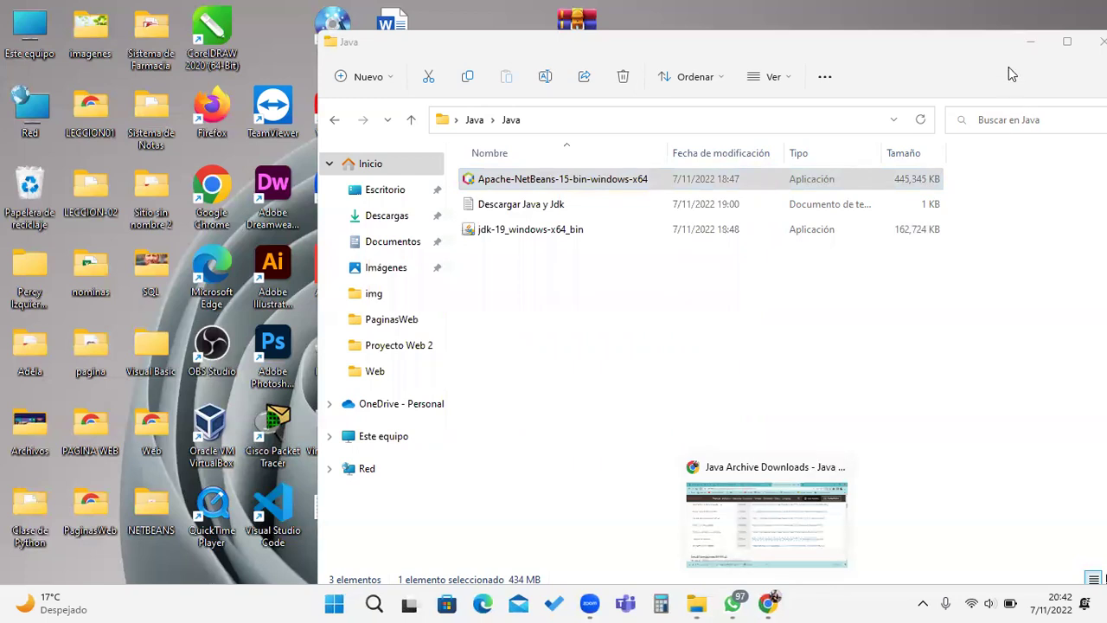
left_click(1029, 42)
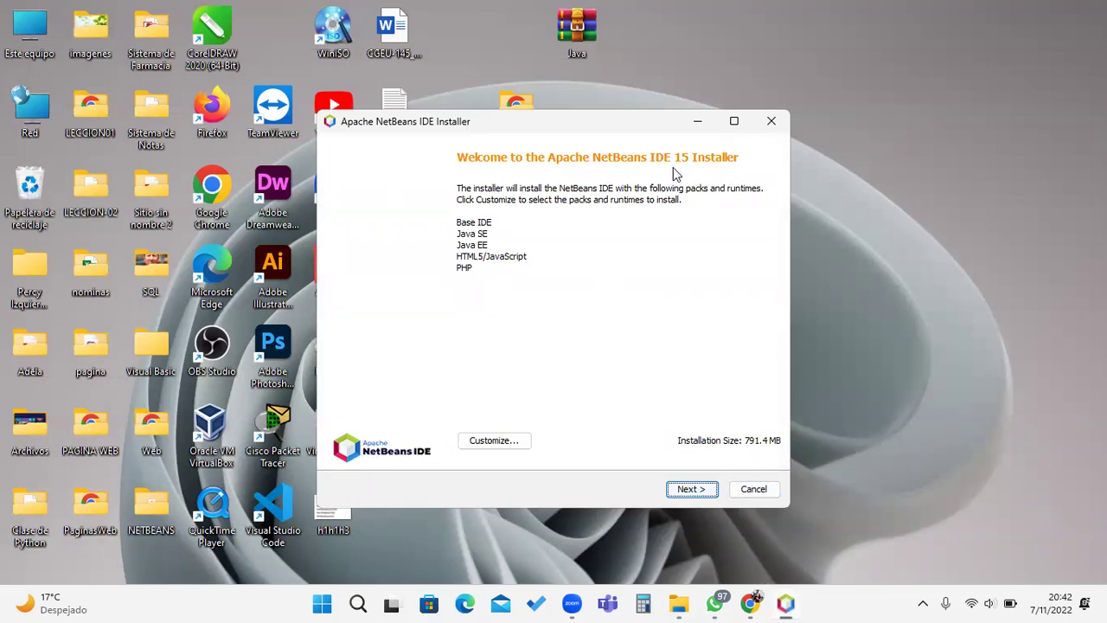
left_click(692, 490)
left_click(334, 452)
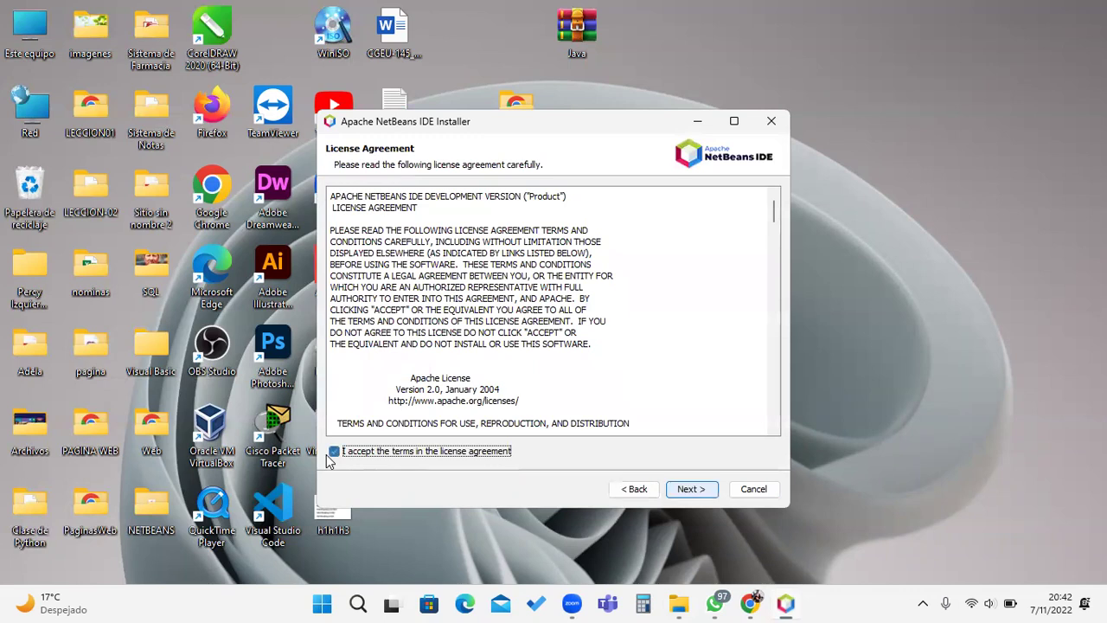
left_click(680, 494)
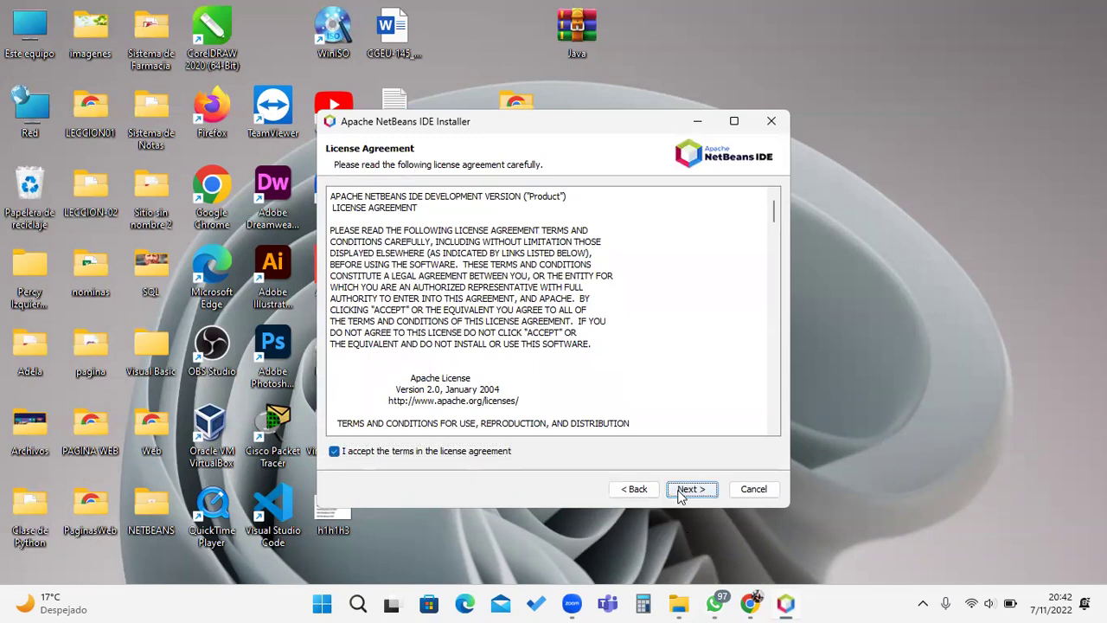
Step: Install NetBeans IDE 15 into C:\Program Files\NetBeans-15 and finish the installer
left_click(689, 490)
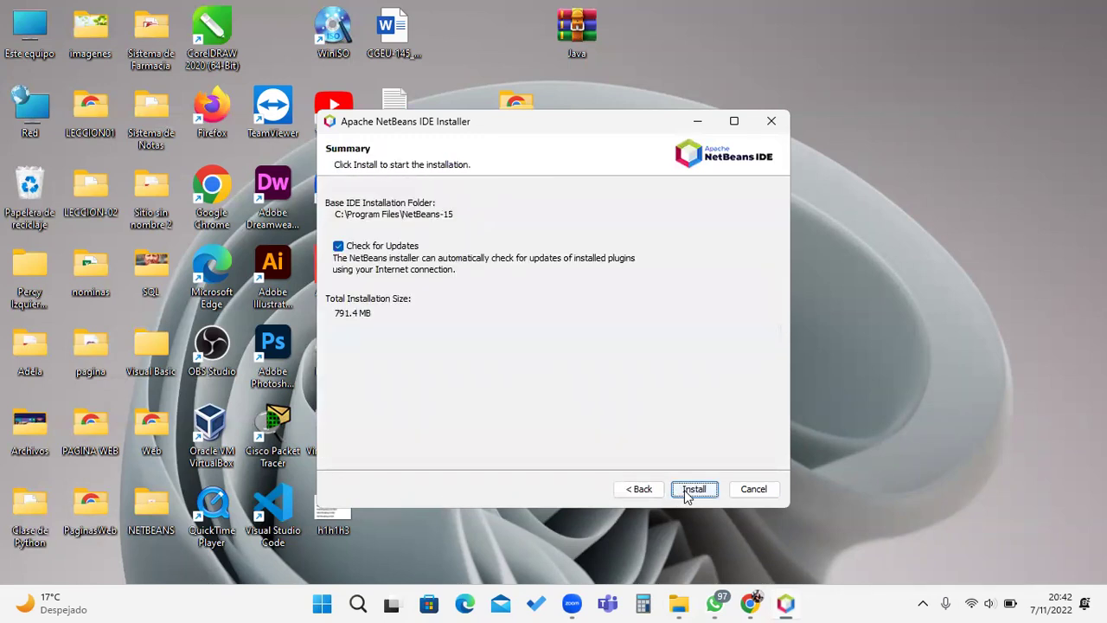
left_click(688, 493)
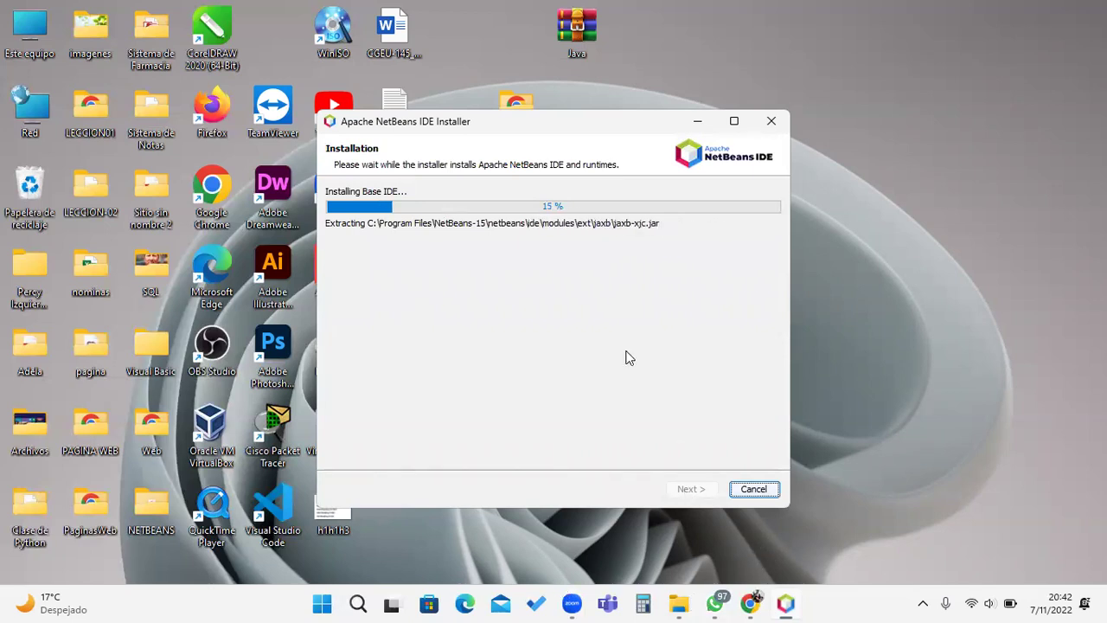
left_click(982, 311)
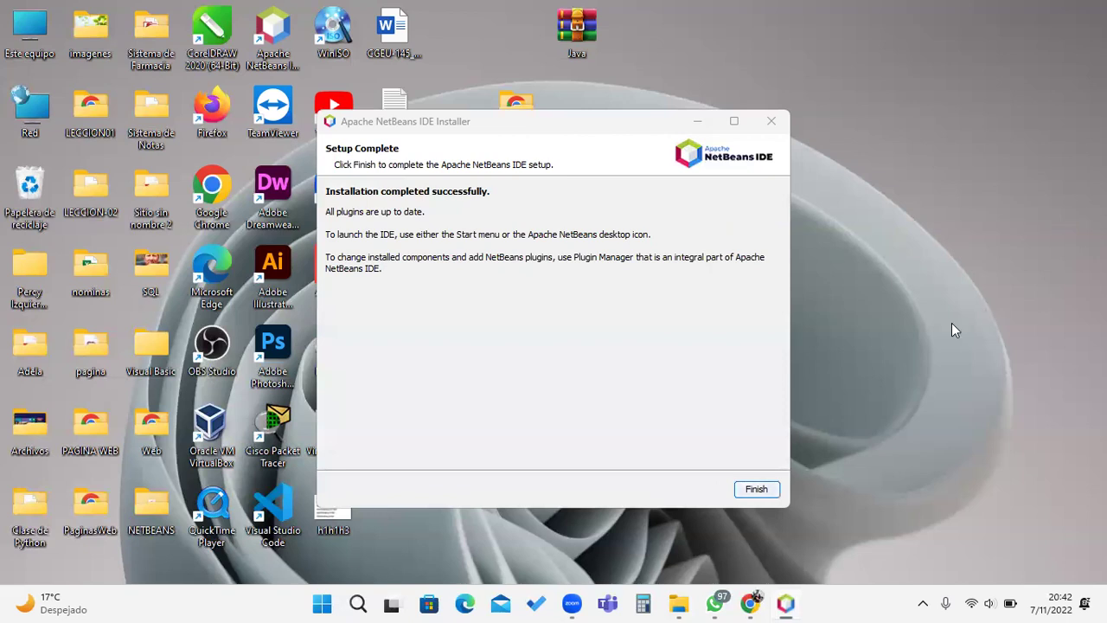
left_click(744, 489)
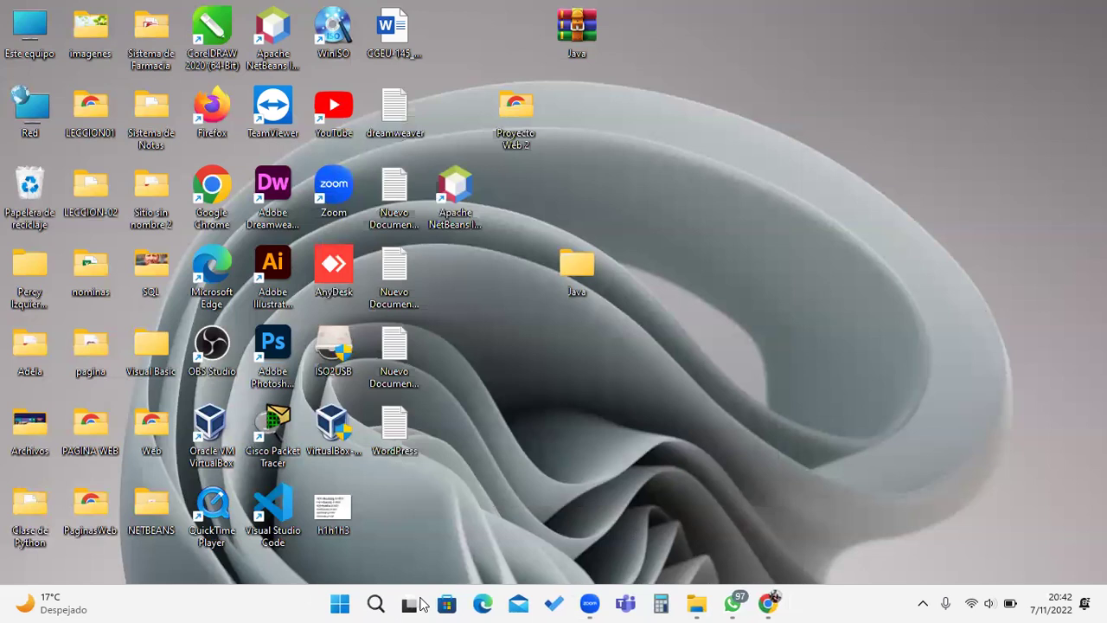
Step: Search Windows for 'NET' and start Apache NetBeans IDE 15 from the results
left_click(374, 603)
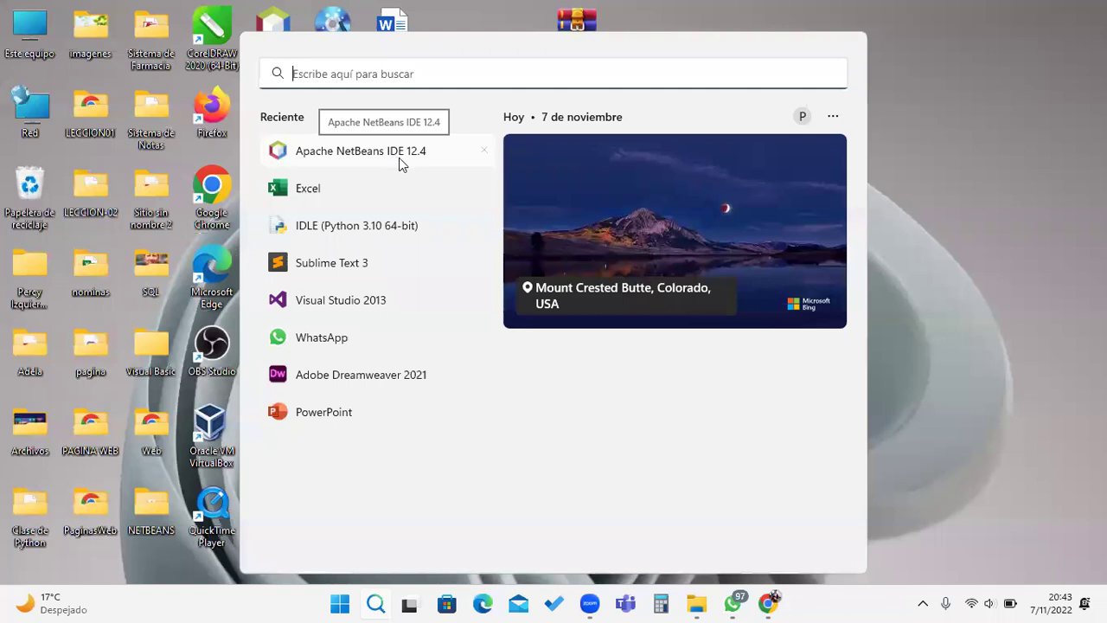
type("NET")
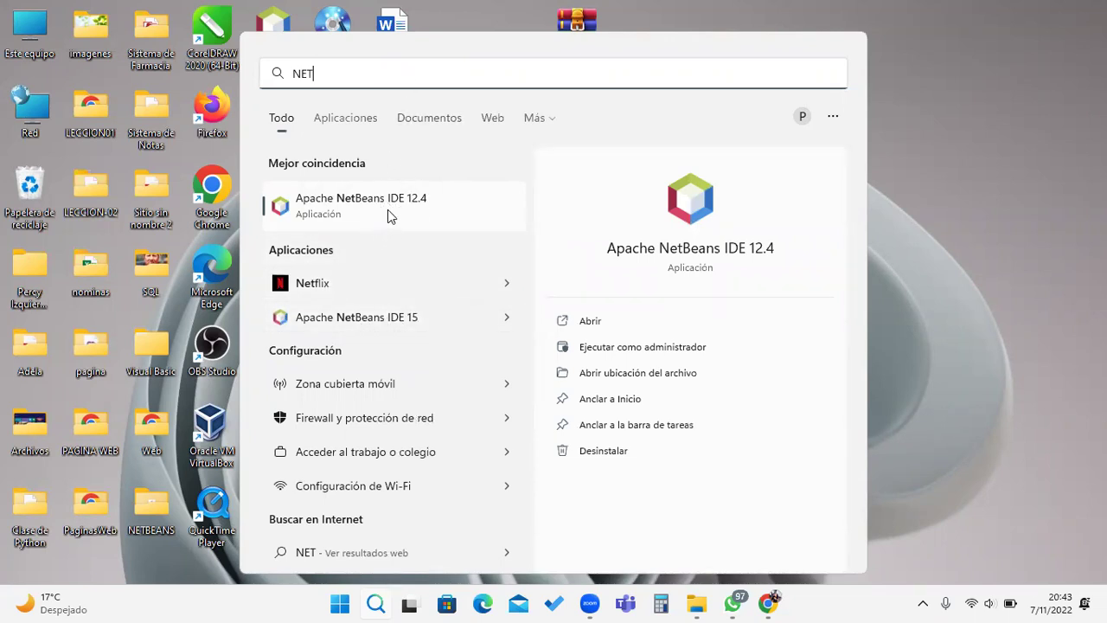
left_click(402, 323)
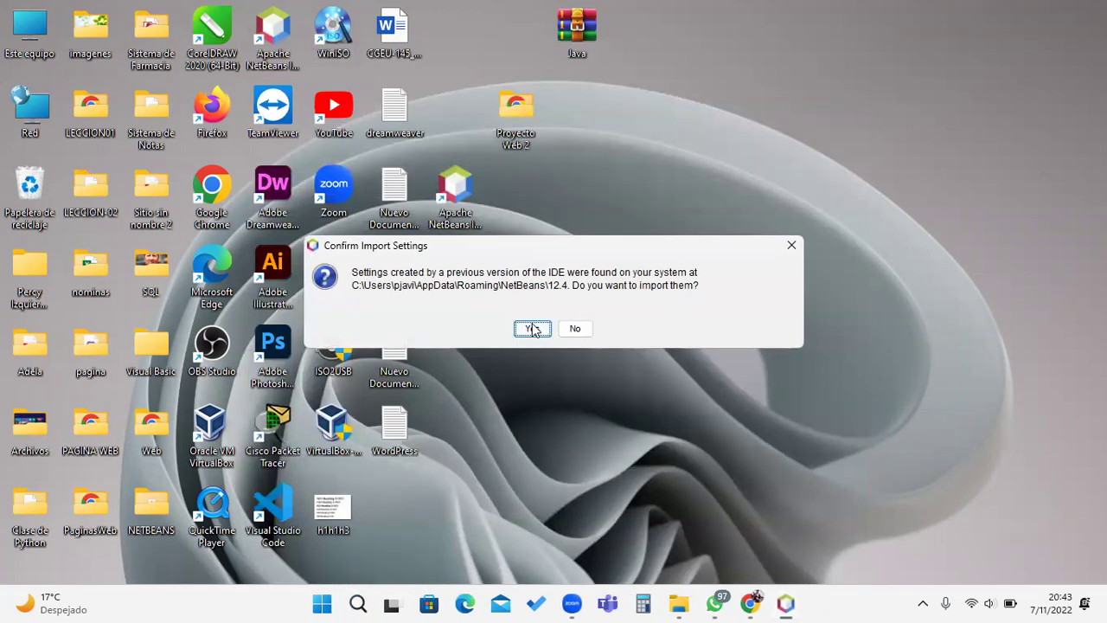
Step: Import the NetBeans 12.4 settings and maximize the IDE window showing the Start Page
left_click(531, 329)
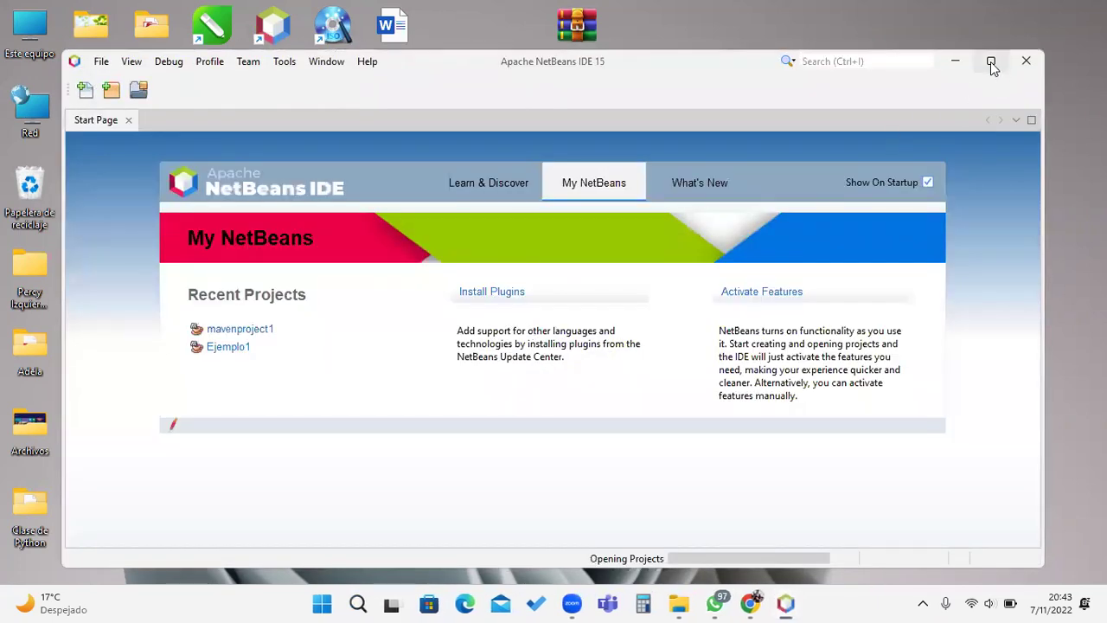
left_click(992, 60)
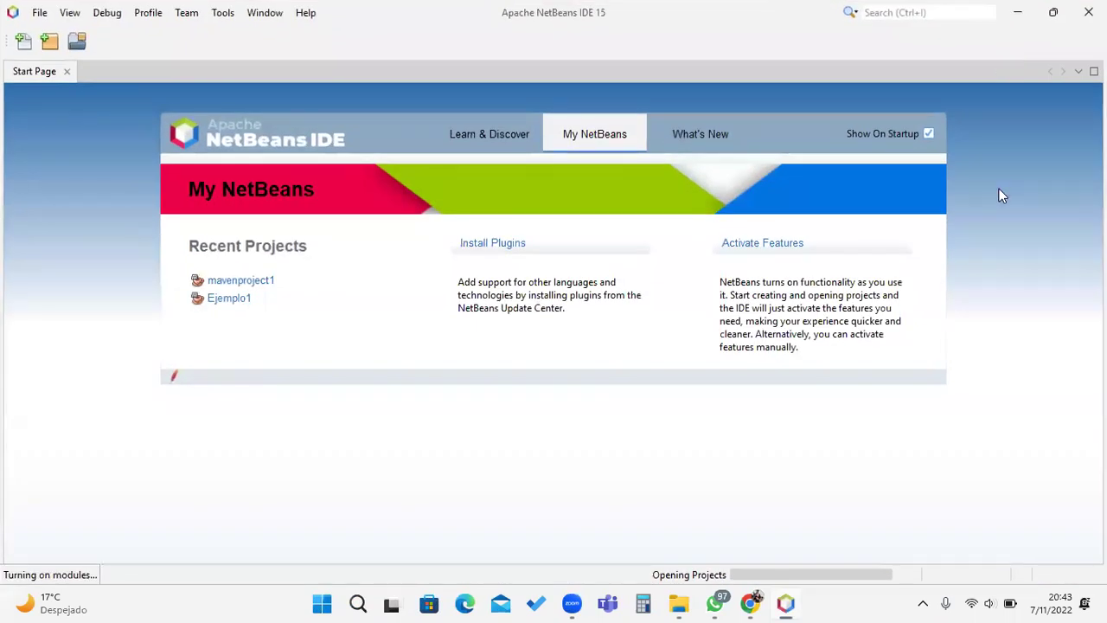
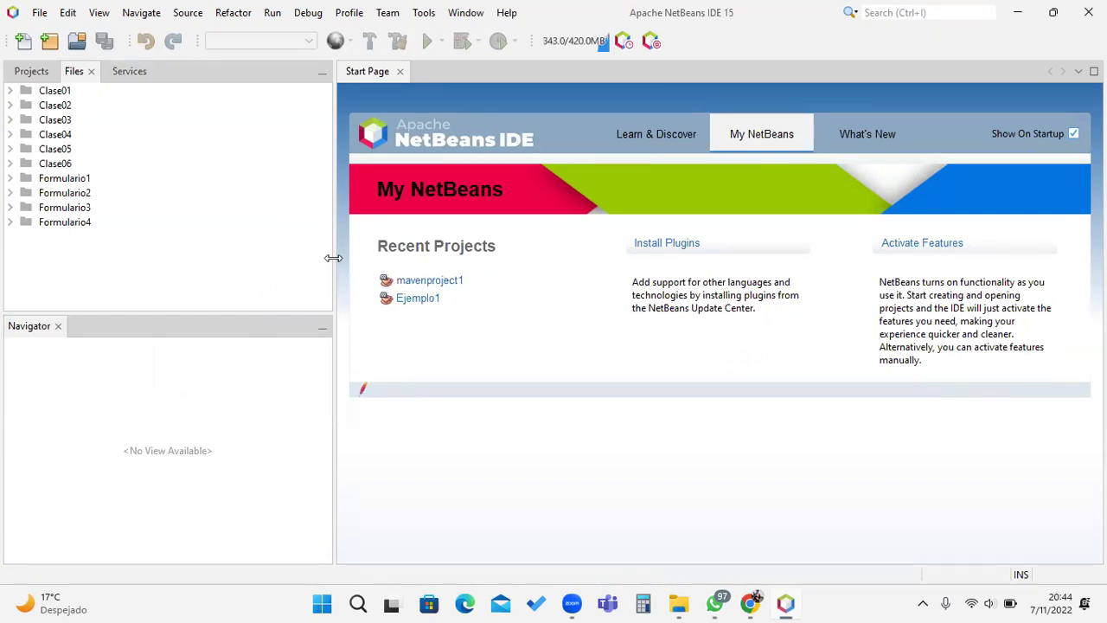
Step: Widen the Start Page and expand Clase01 down to its clase01 package to select HolaMundo.java
left_click_drag(333, 259, 237, 249)
left_click(10, 92)
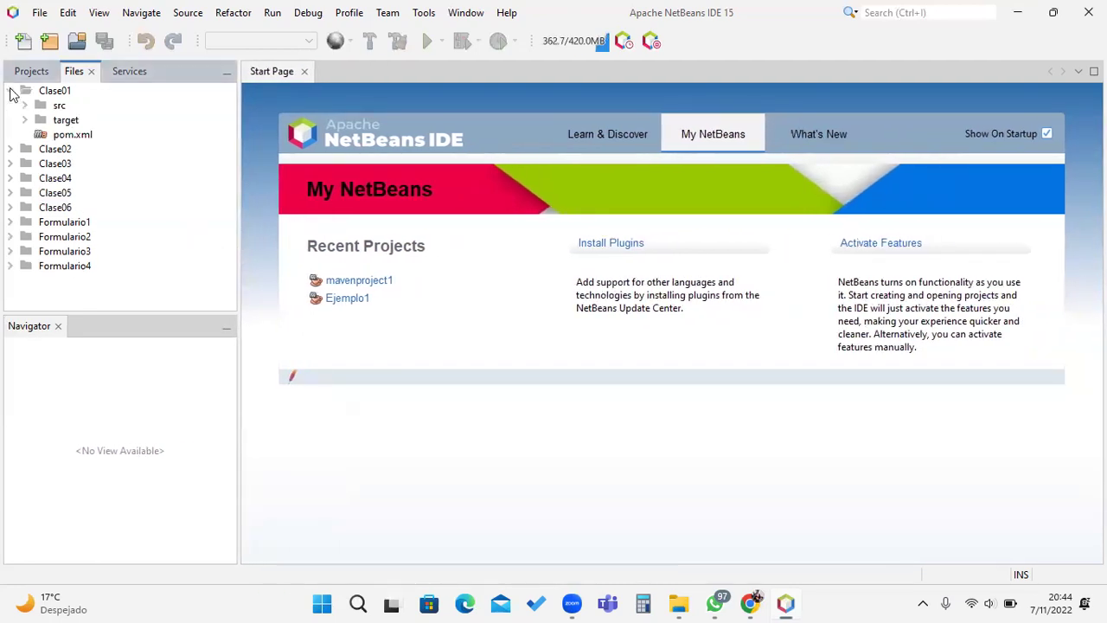
left_click(24, 104)
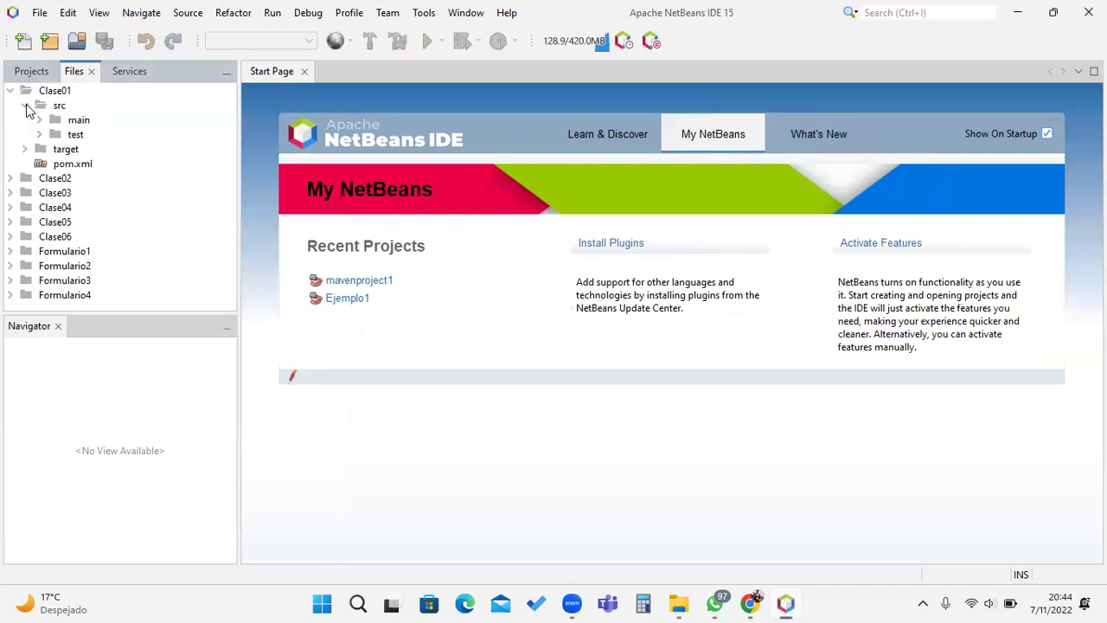
left_click(39, 120)
left_click(54, 134)
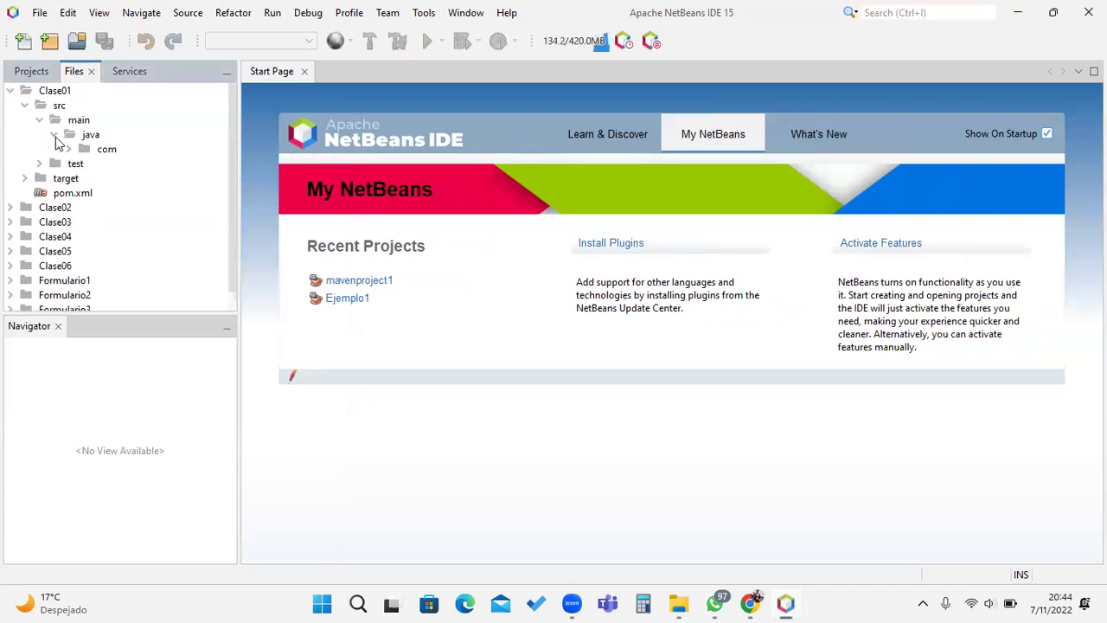
left_click(91, 149)
left_click(69, 149)
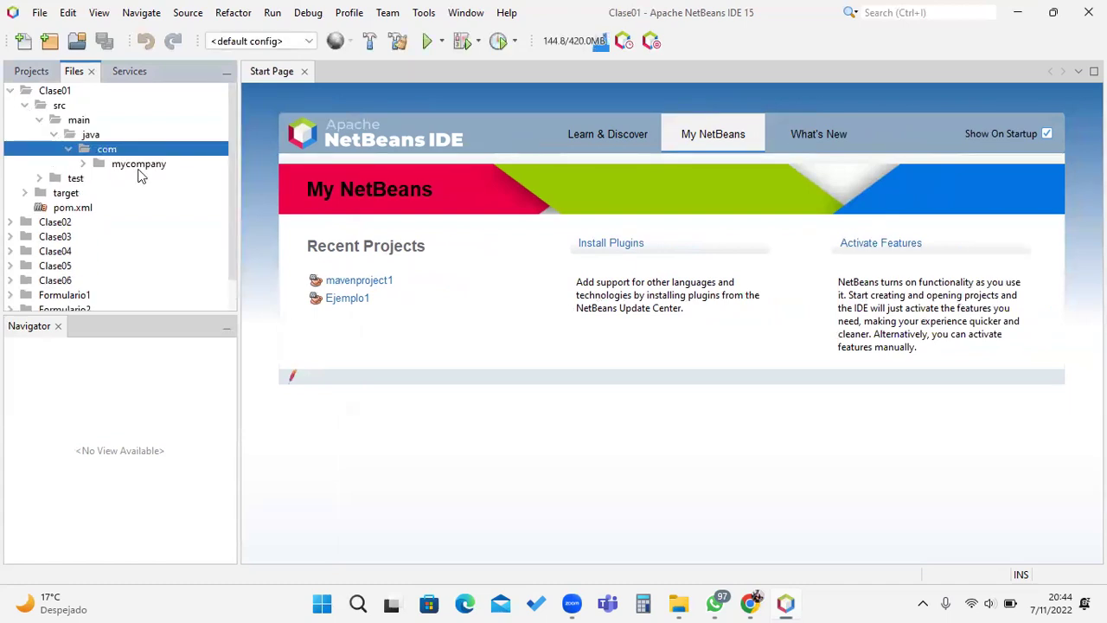
left_click(82, 163)
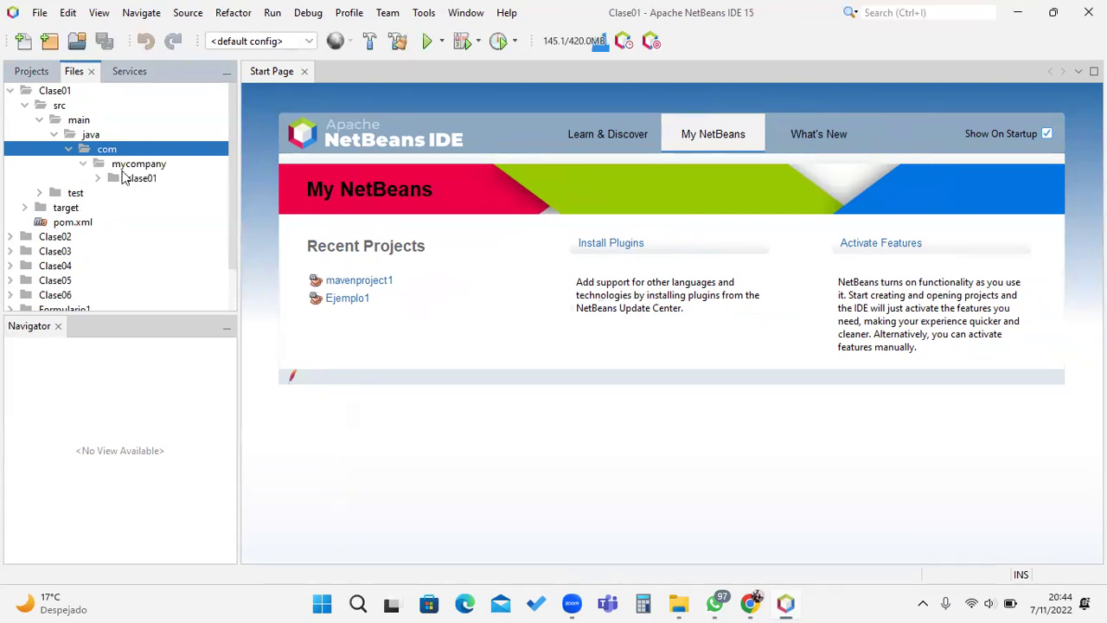
left_click(98, 178)
left_click(169, 193)
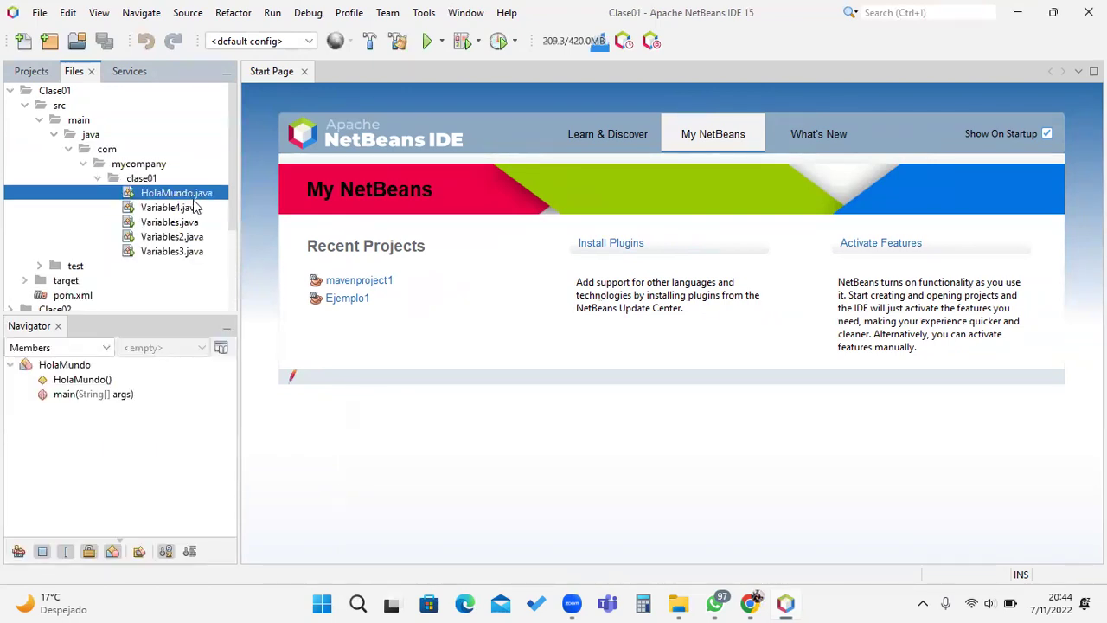
Step: Collapse Clase01, glance at the Clase02 and Formulario1 folders, then close NetBeans
left_click(21, 91)
left_click(11, 91)
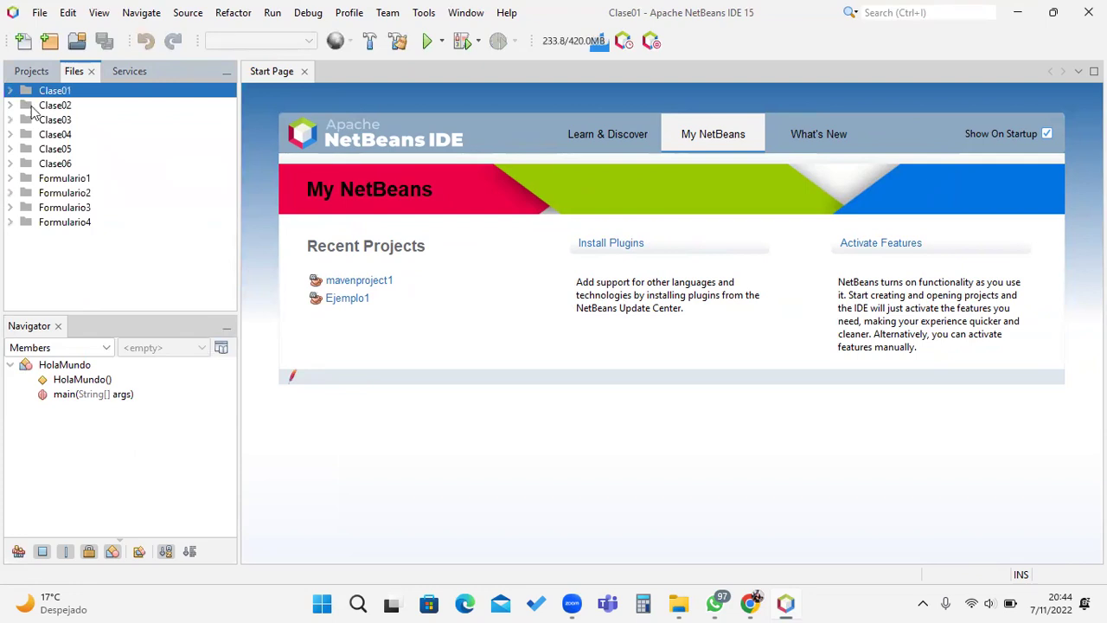
left_click(11, 105)
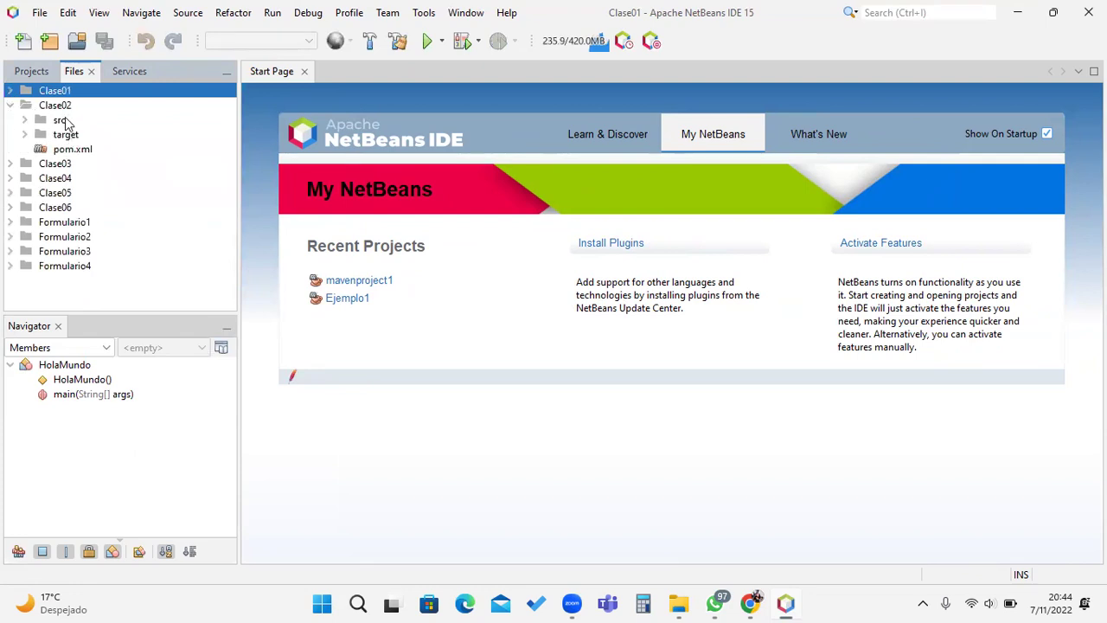
left_click(66, 121)
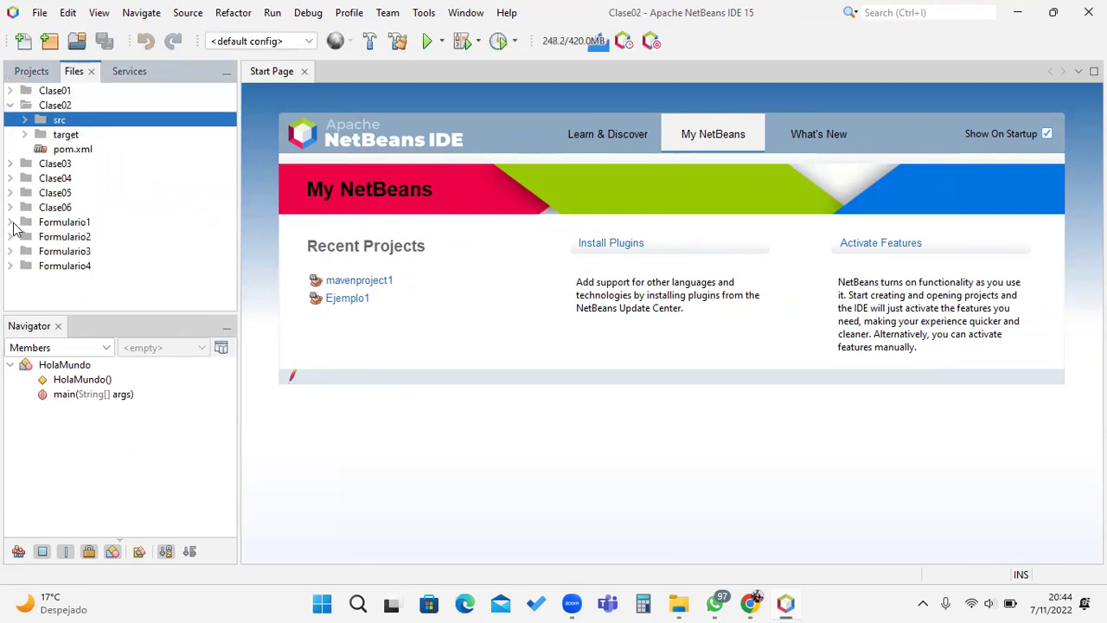
left_click(10, 222)
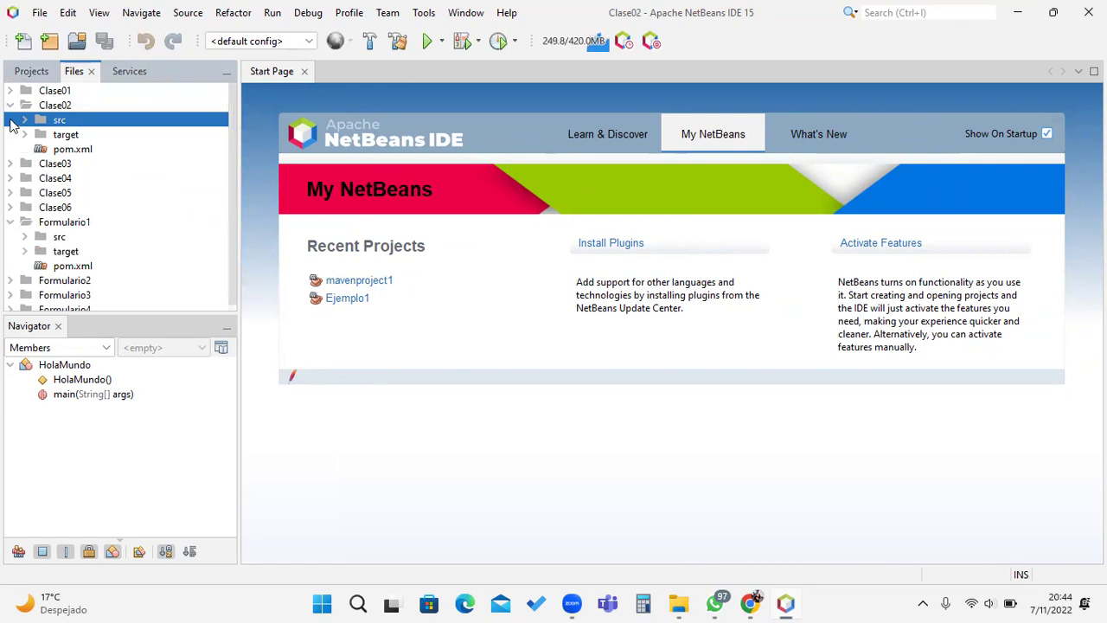
left_click(10, 106)
left_click(1088, 12)
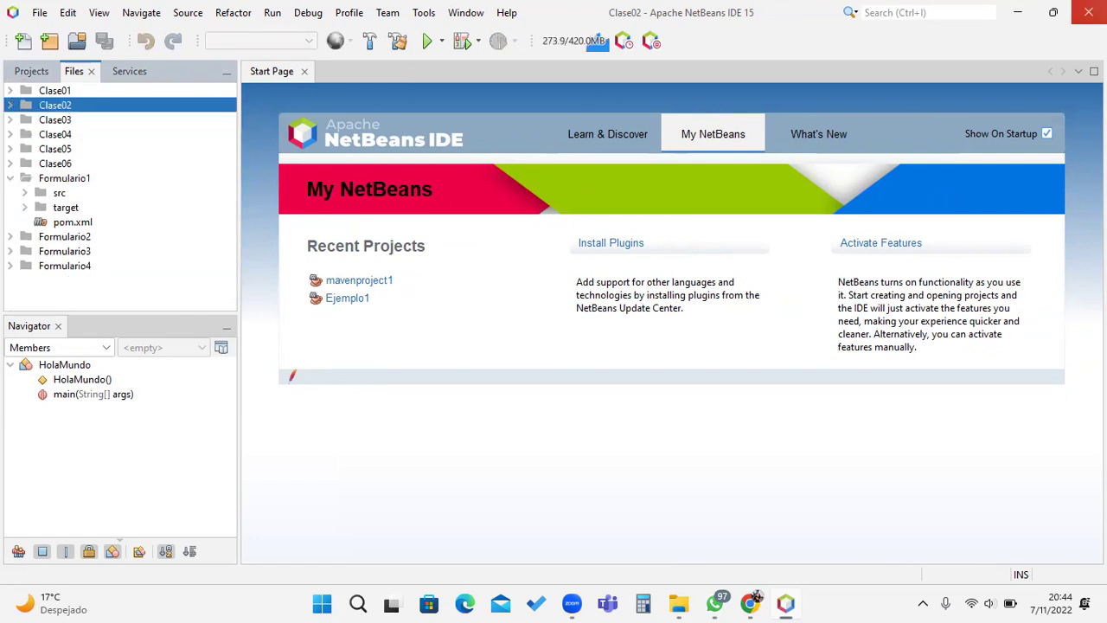
left_click(455, 184)
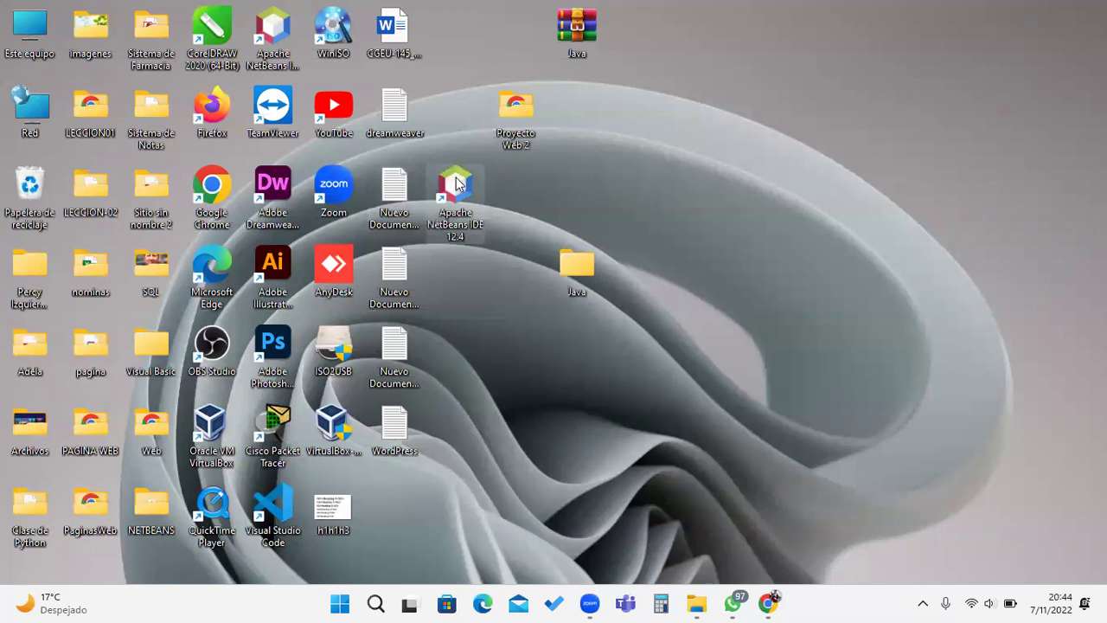
double_click(456, 183)
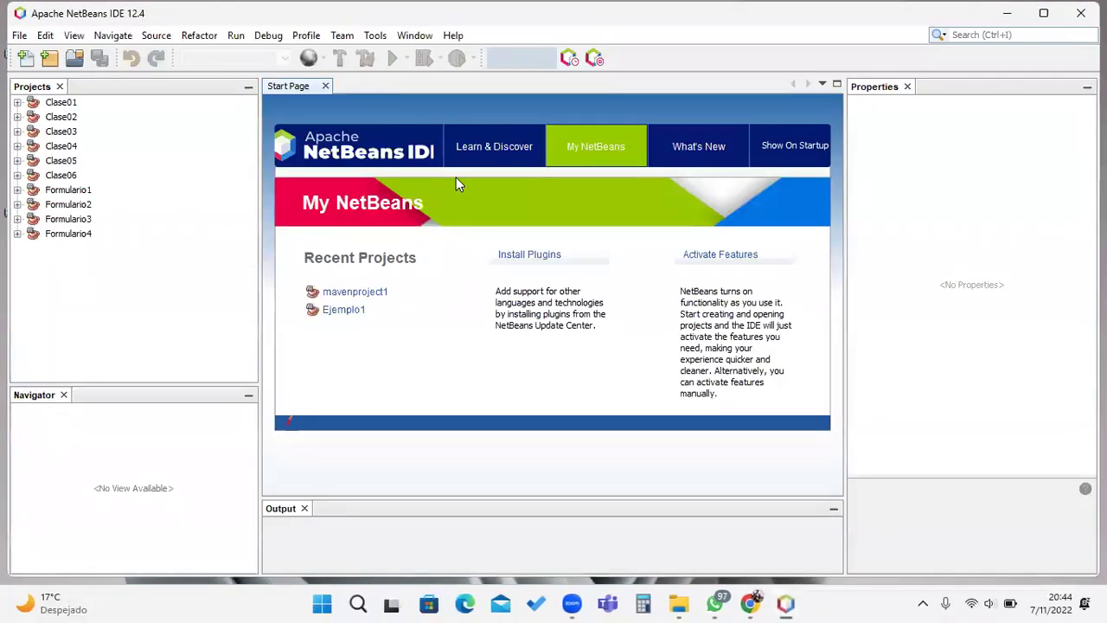
left_click(17, 102)
left_click(32, 117)
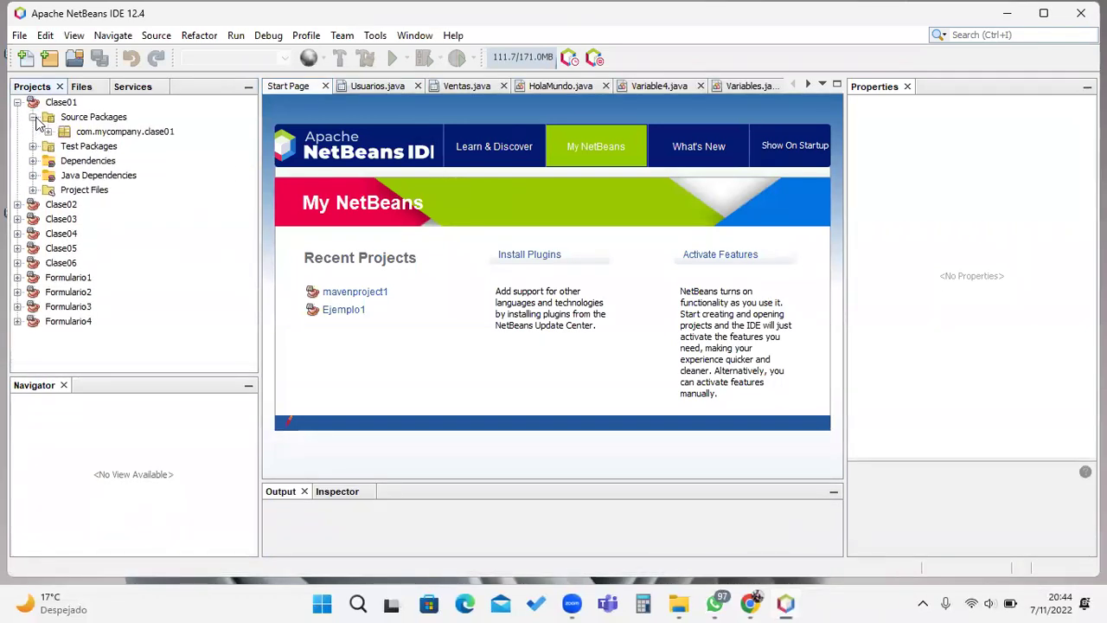
left_click(47, 132)
left_click(123, 147)
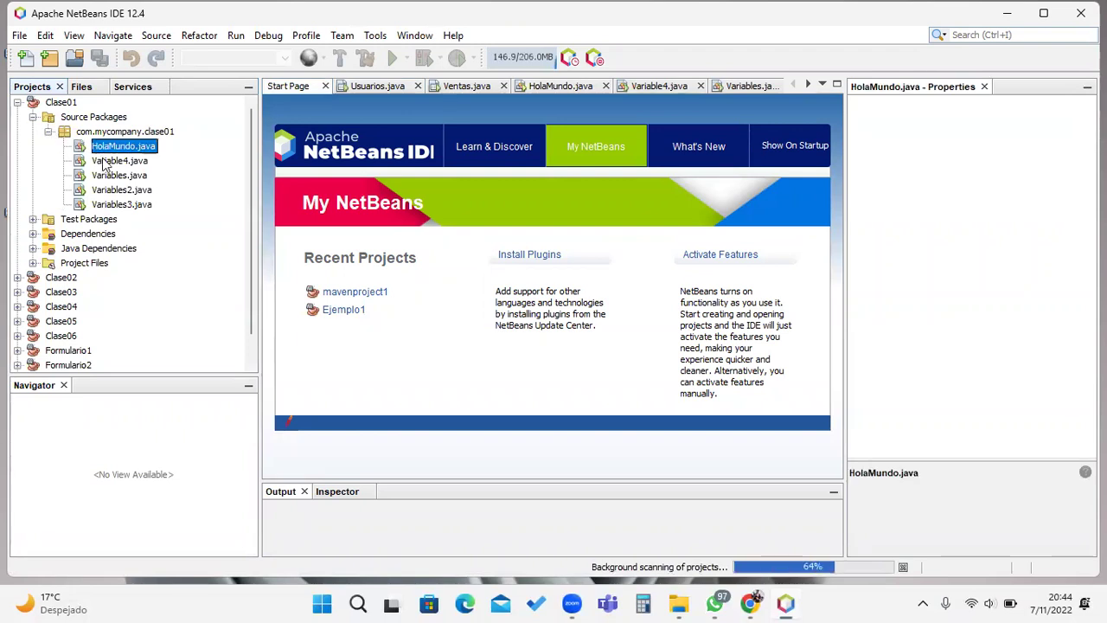
left_click(119, 161)
left_click(119, 175)
left_click(121, 190)
left_click(1080, 13)
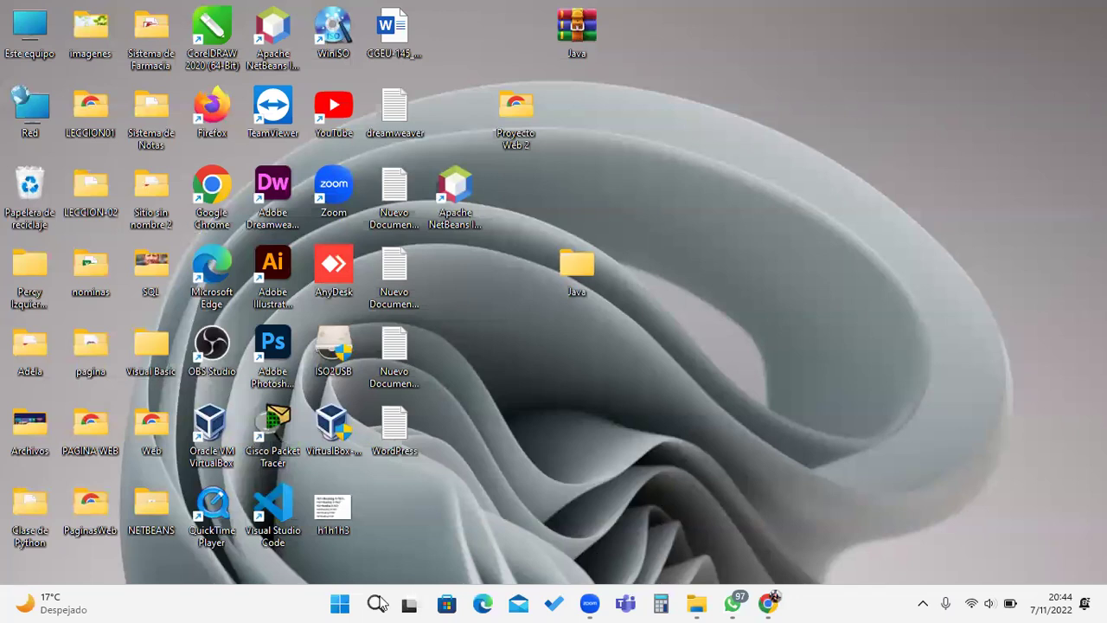
Step: Relaunch Apache NetBeans IDE 15 and collapse the Formulario1 folder in the Files view
key("super")
key("super")
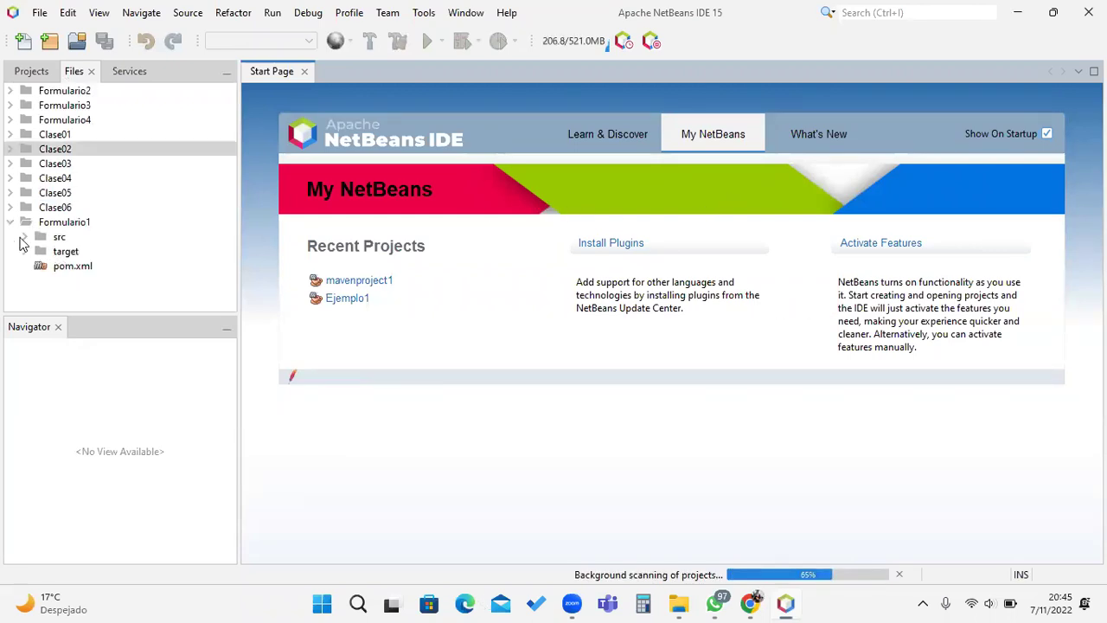
left_click(9, 224)
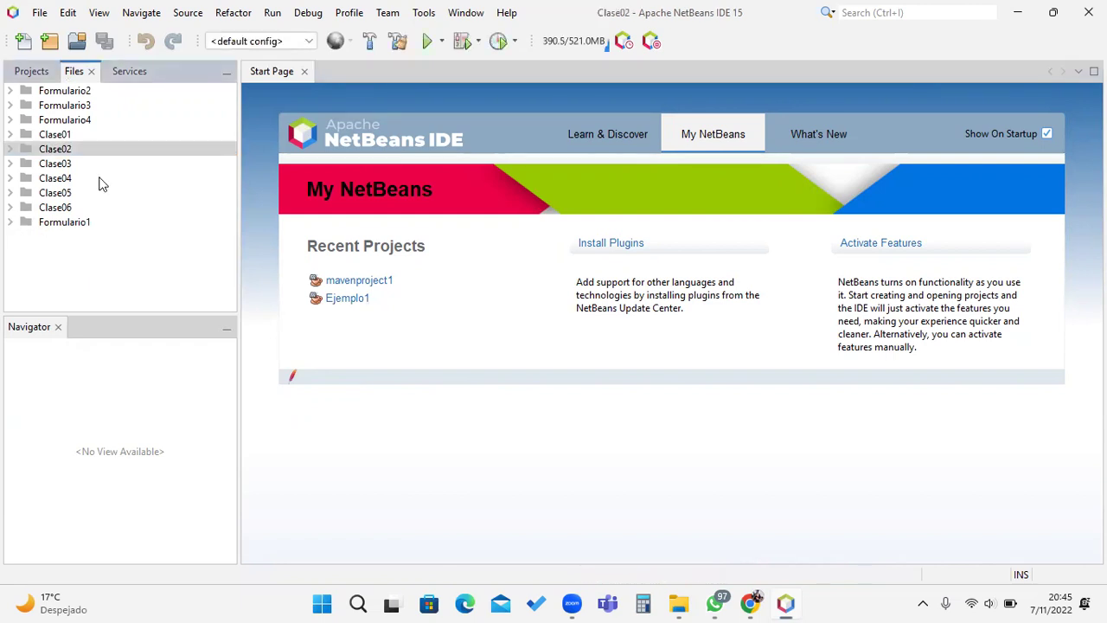
left_click(38, 14)
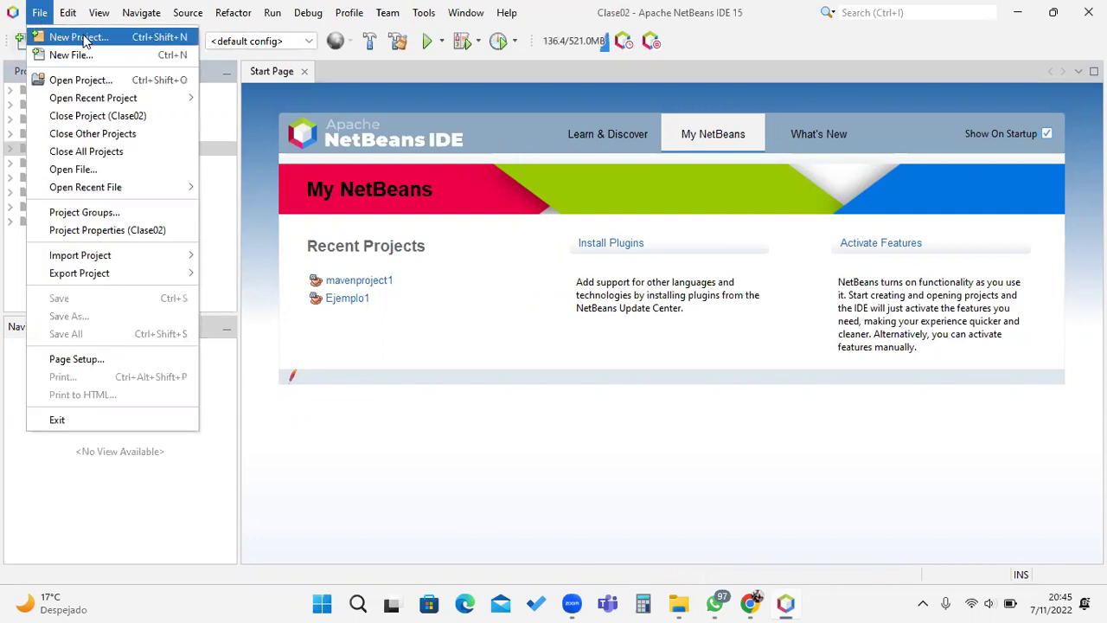
left_click(43, 14)
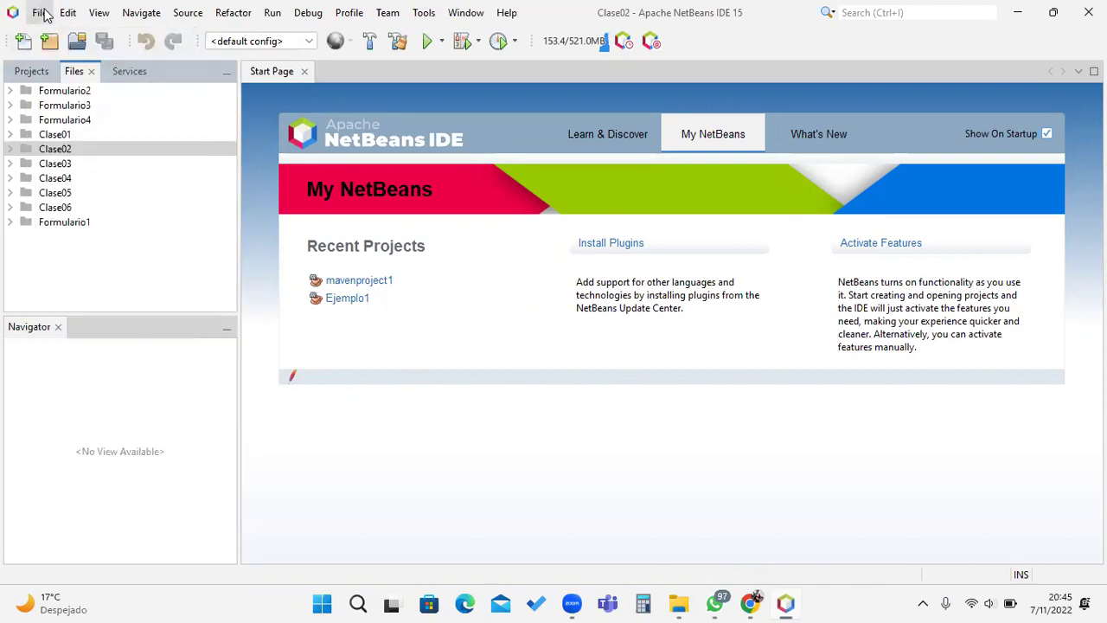
left_click(43, 14)
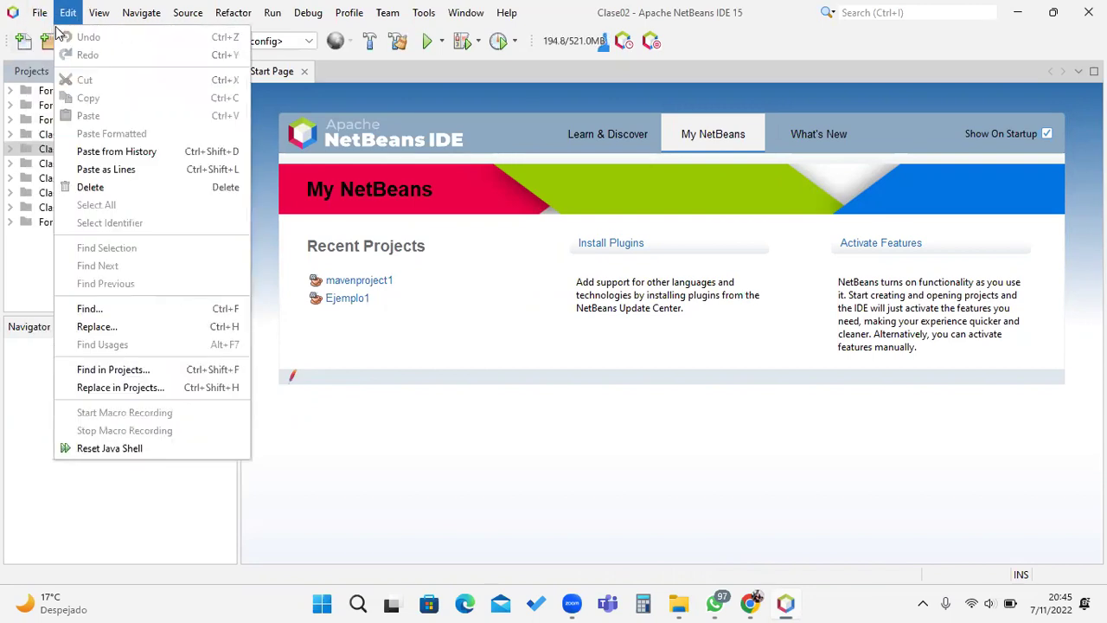
Step: Start a new project of type Java with Maven > Java Application
mouse_move(39, 13)
left_click(51, 38)
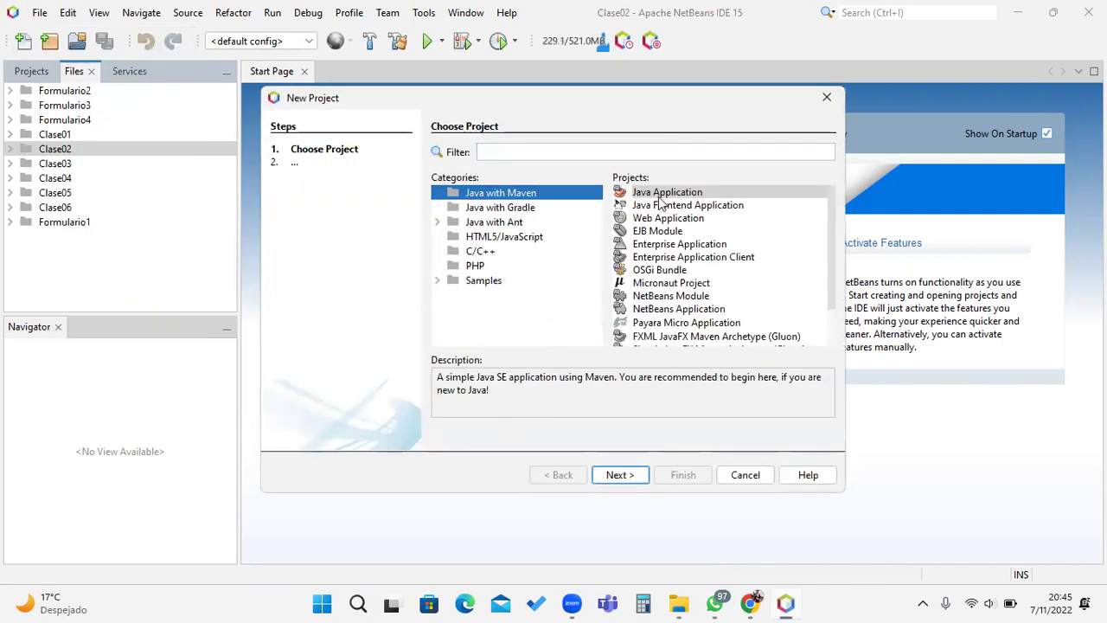
left_click(662, 193)
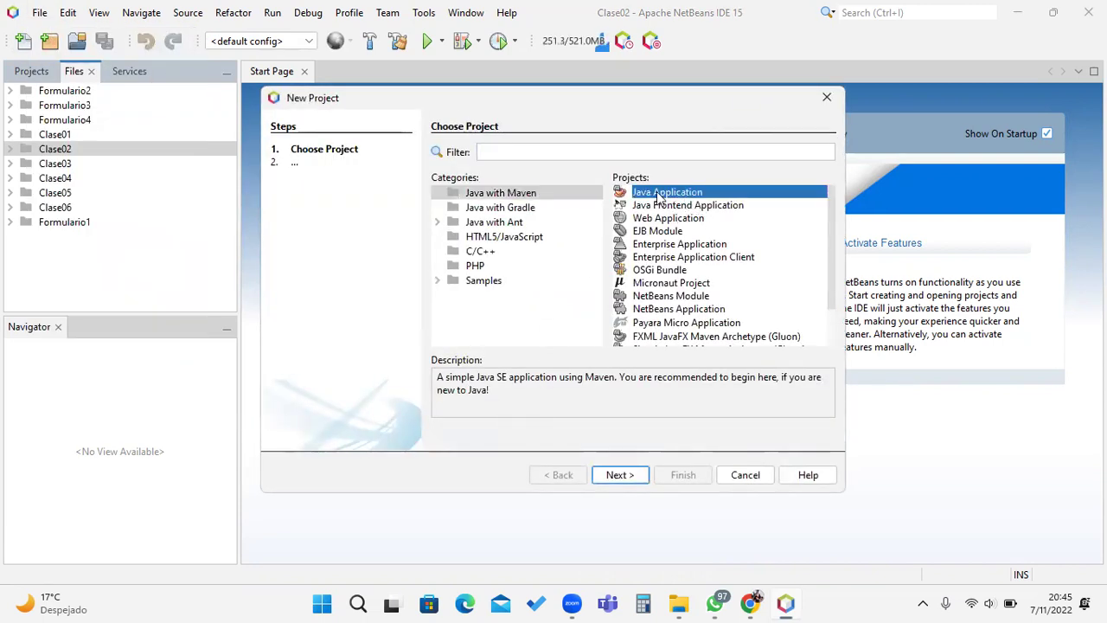
scroll(751, 285, "down", 1)
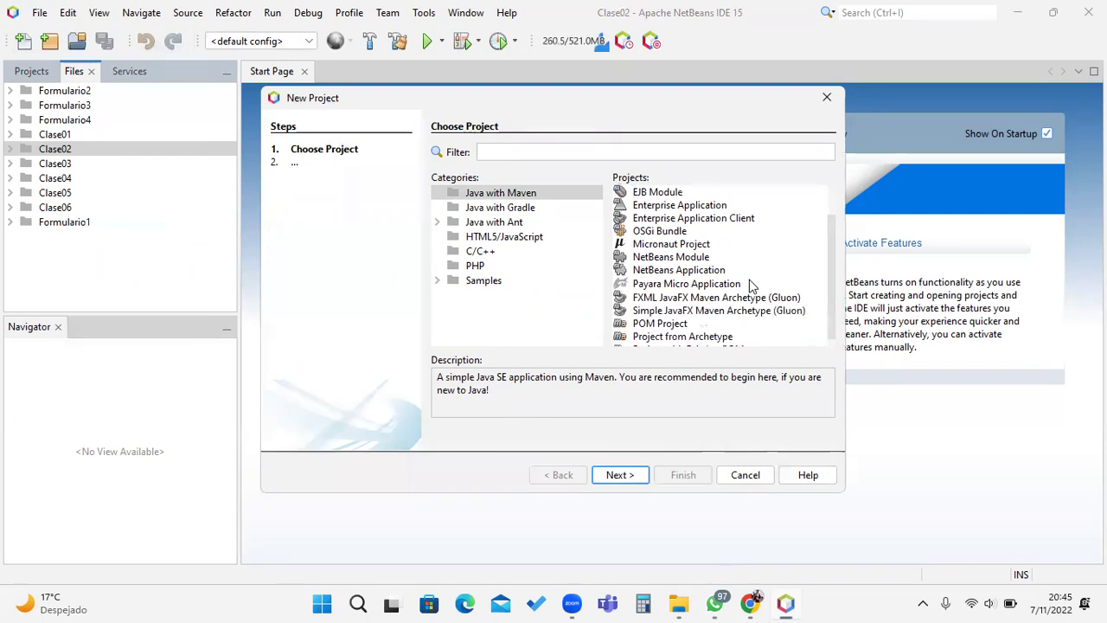
scroll(751, 285, "down", 1)
scroll(750, 285, "up", 2)
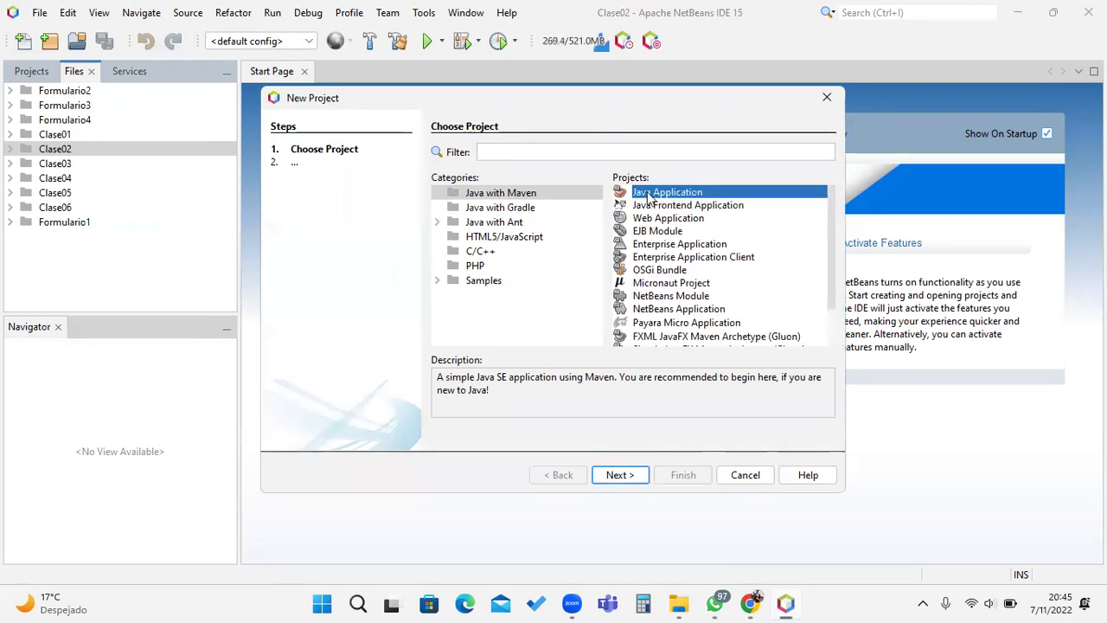
left_click(570, 153)
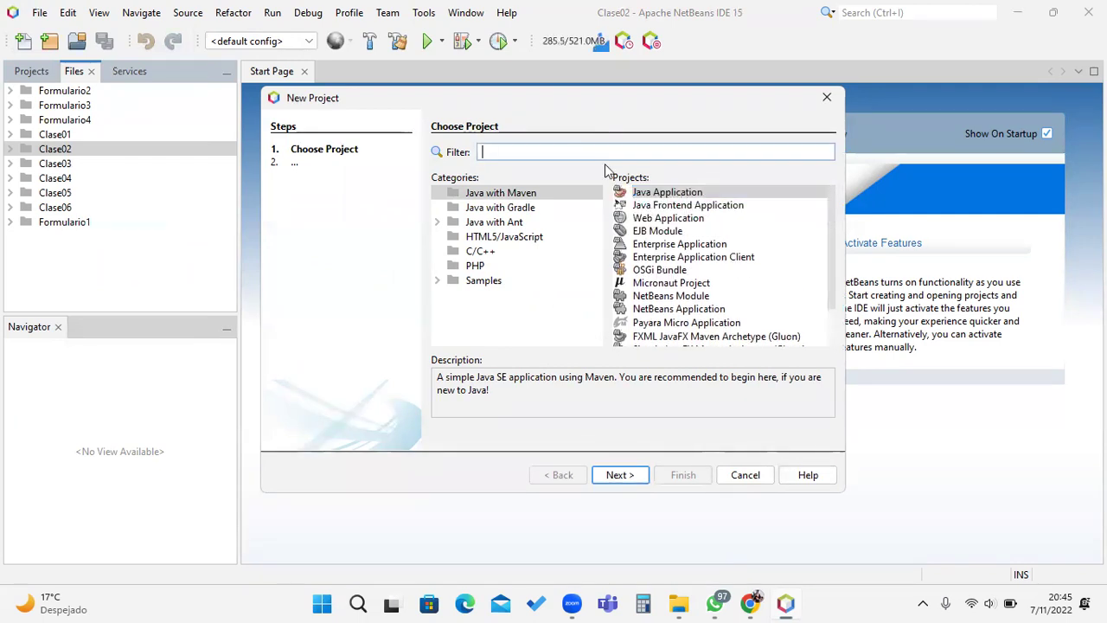
left_click(662, 194)
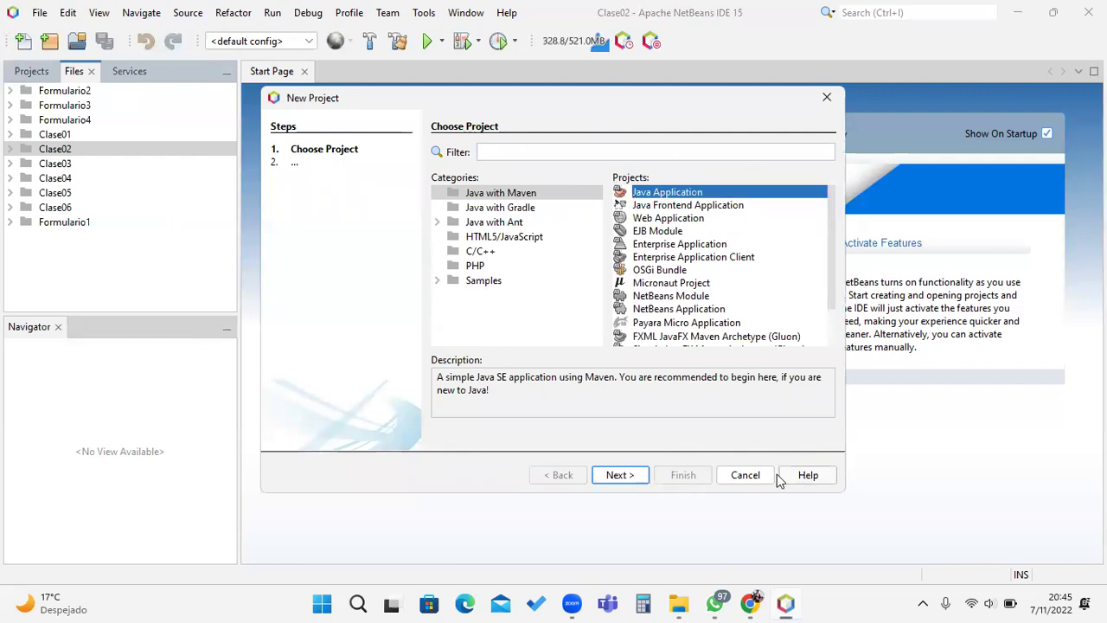
left_click(617, 475)
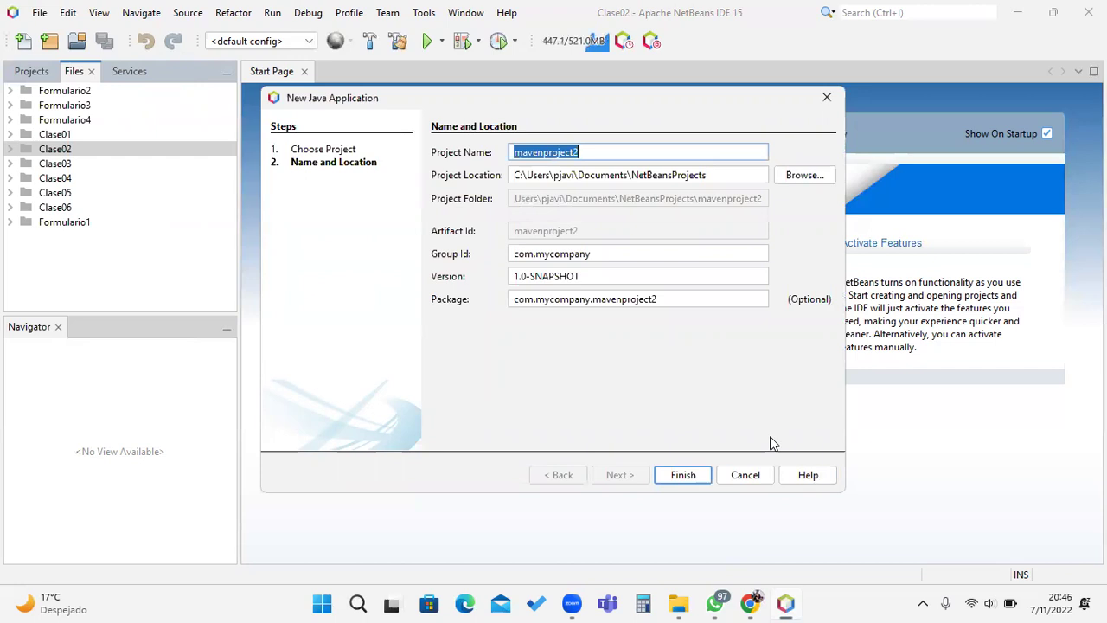
Step: Name the project Java01, giving package com.mycompany.java01, and finish creating it
type("Clase")
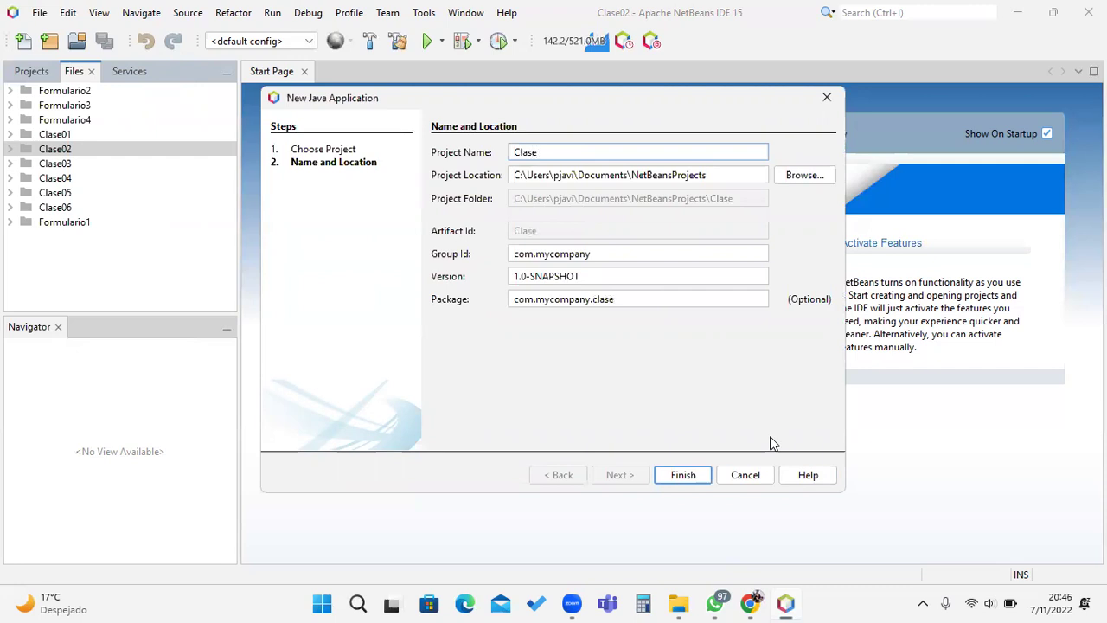
type("-")
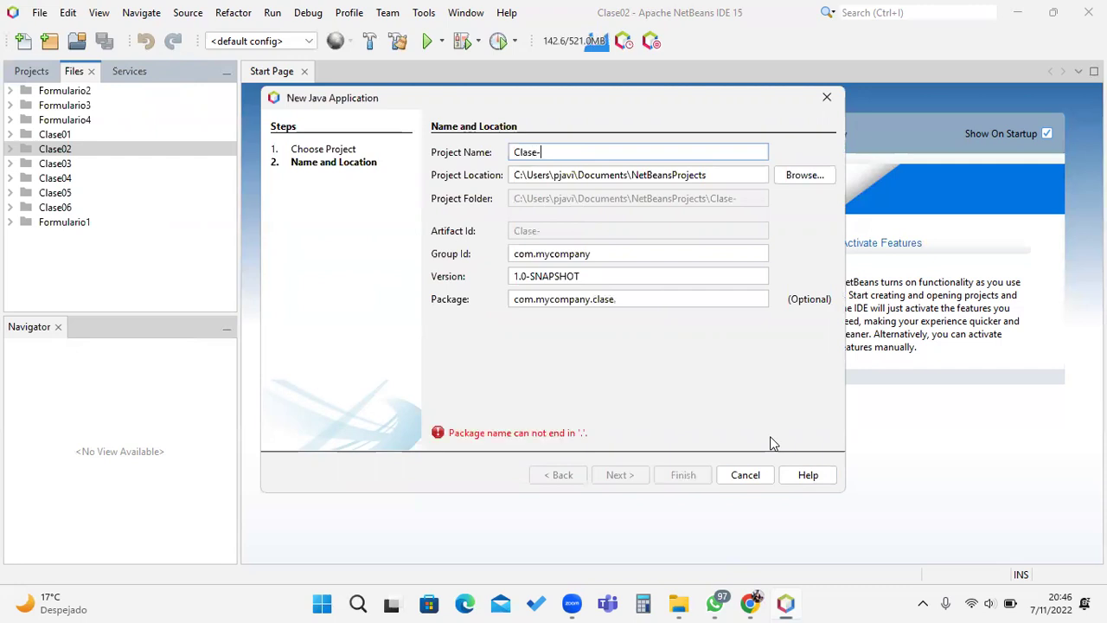
key("BackSpace")
type("07")
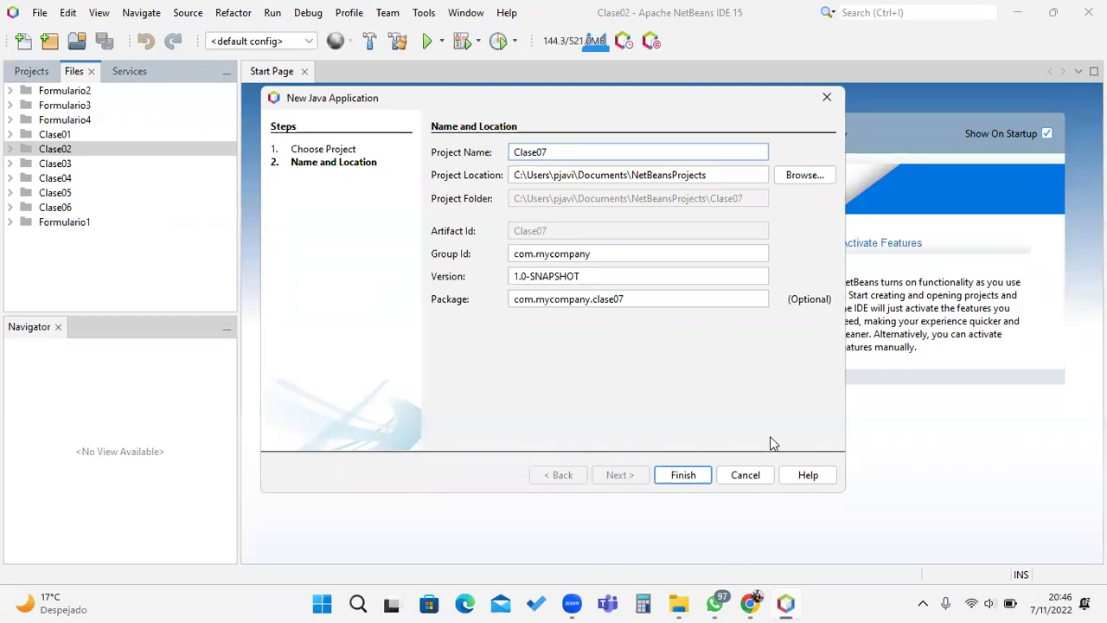
type("-")
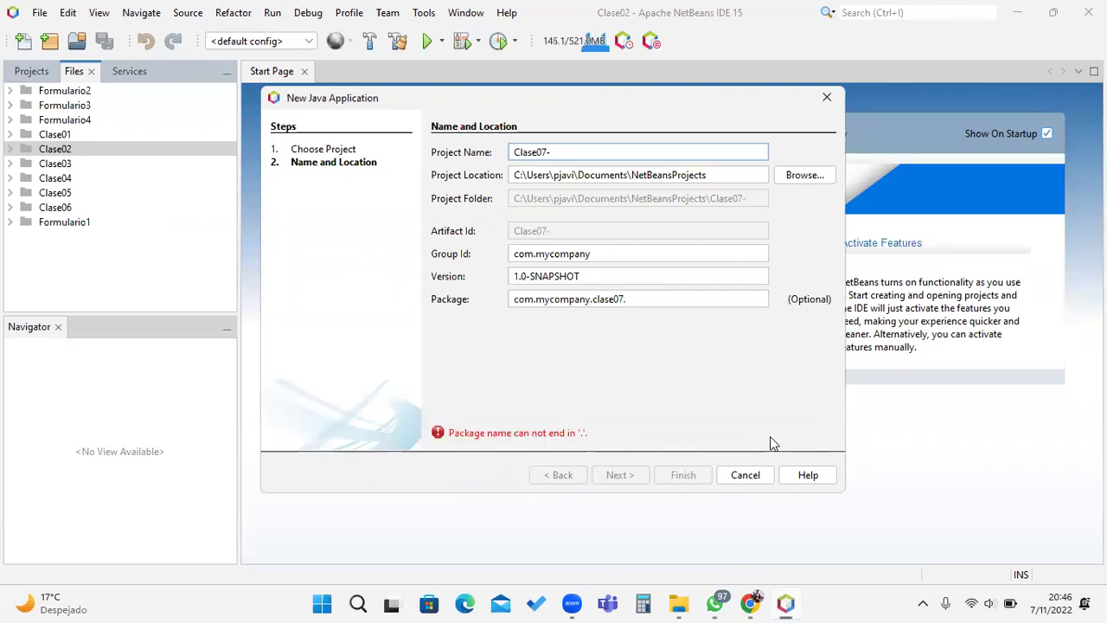
key("BackSpace")
type("-")
key("BackSpace")
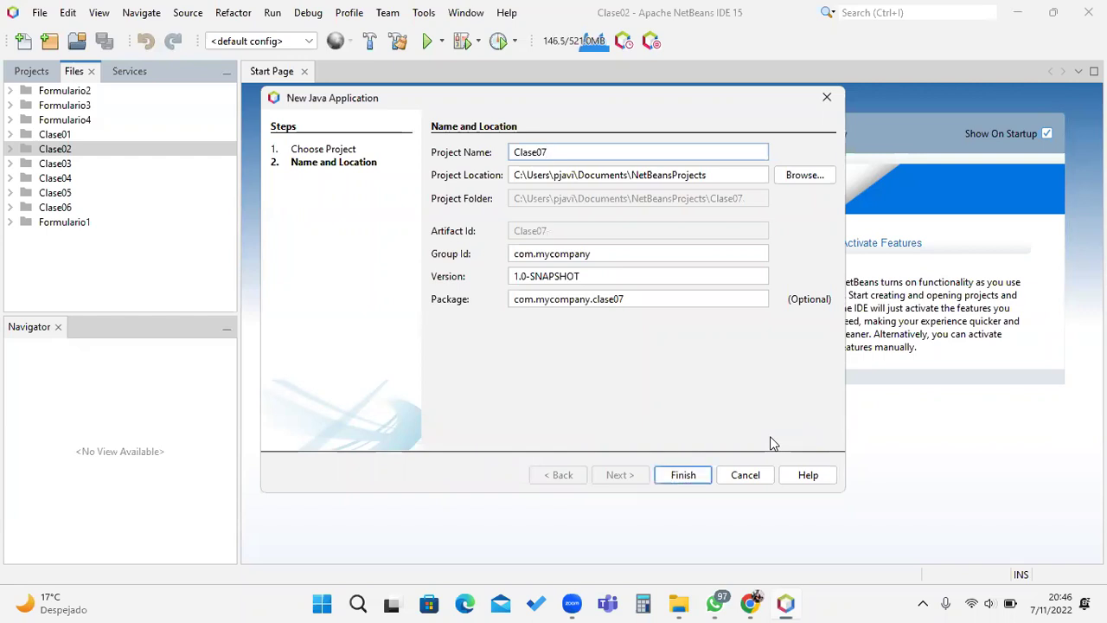
key("BackSpace")
key("BackSpace")
key("BackSpace")
key("BackSpace")
key("BackSpace")
key("BackSpace")
key("BackSpace")
key("BackSpace")
type("Java01")
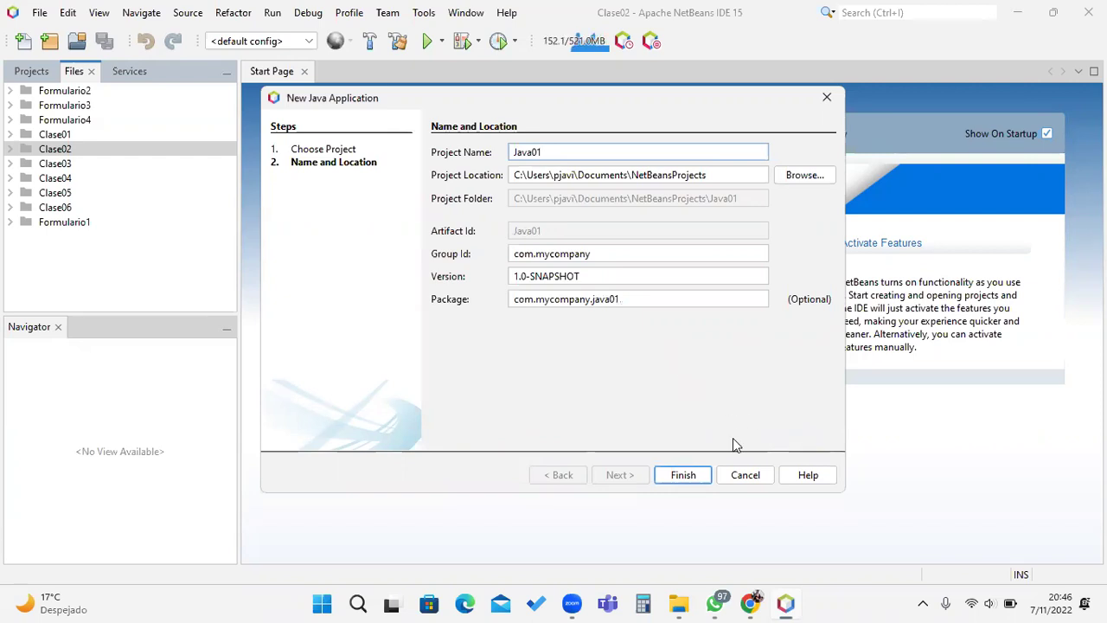
left_click(687, 474)
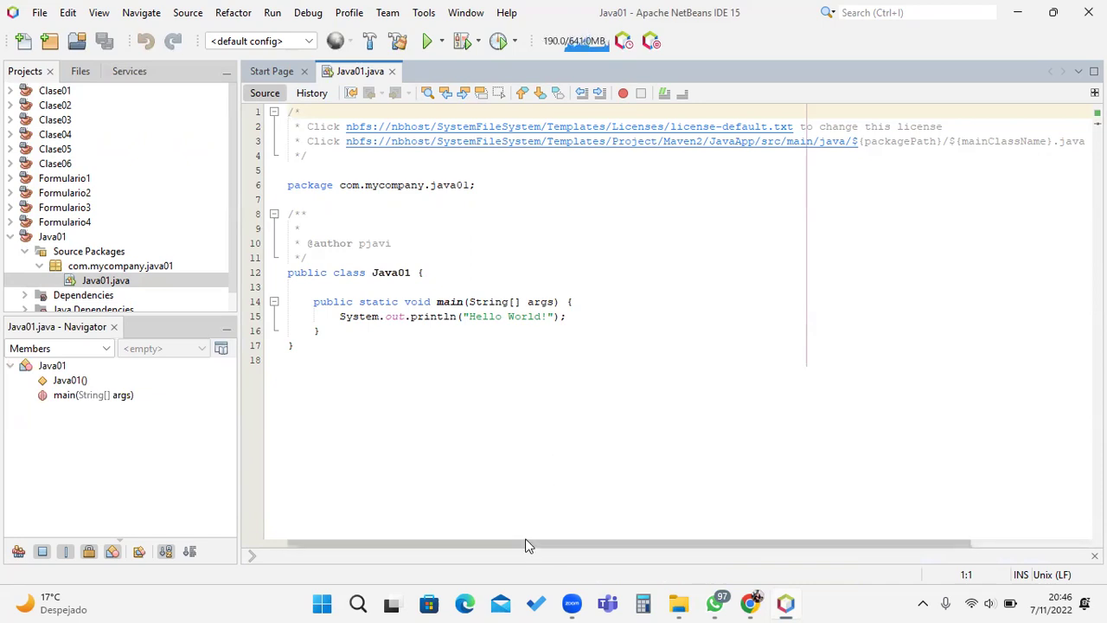
Step: Scroll through the generated Java01.java to view its Hello World main method
scroll(514, 404, "right", 2)
scroll(523, 404, "left", 2)
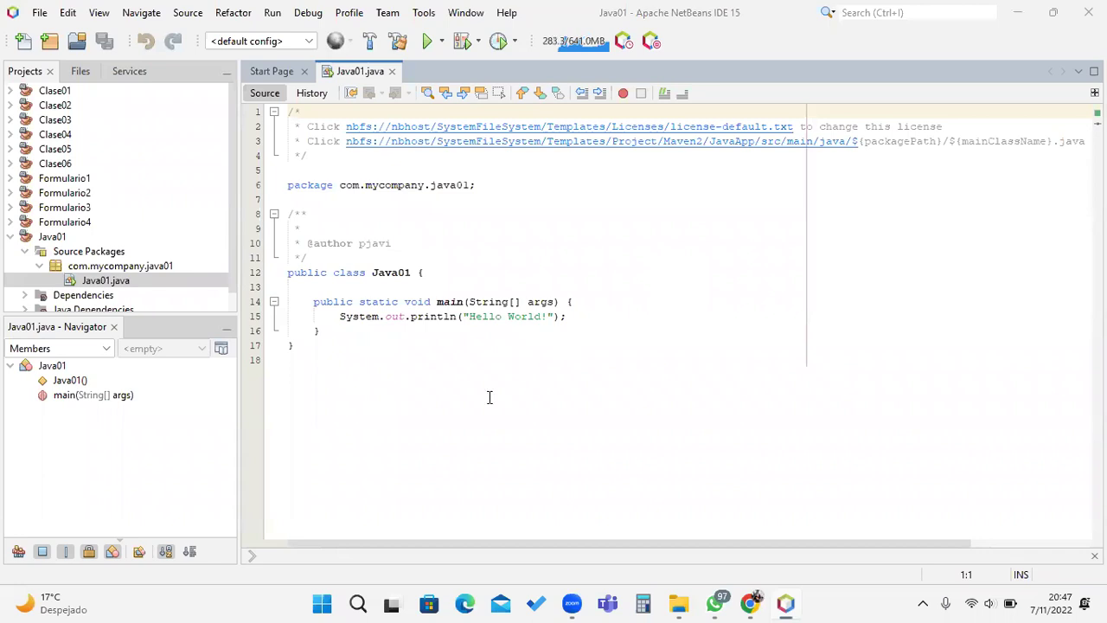
scroll(430, 415, "up", 2)
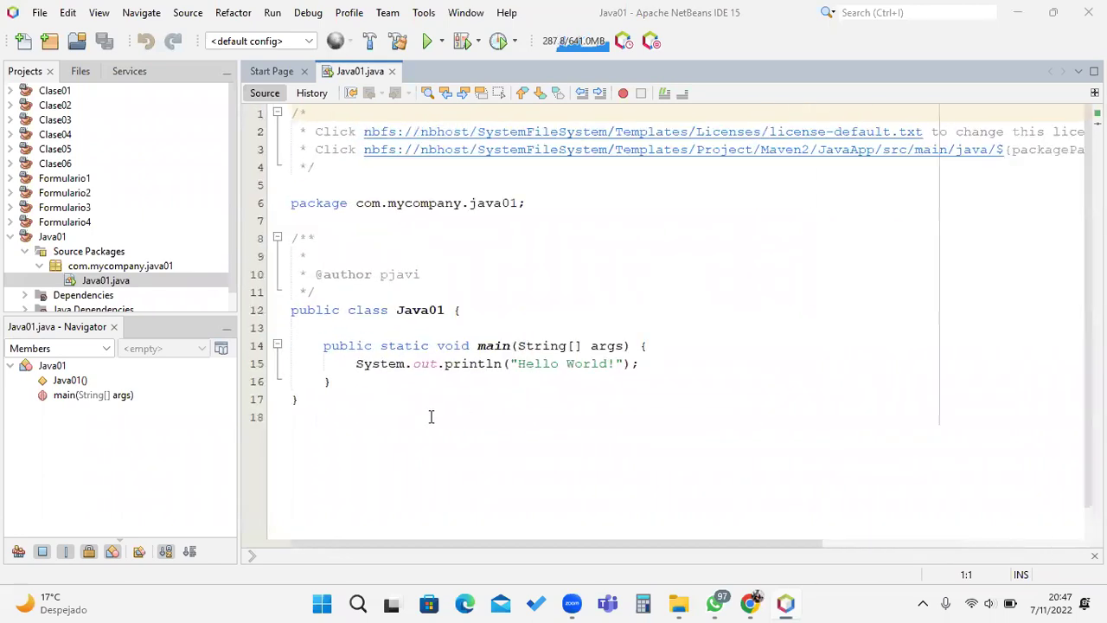
scroll(450, 417, "down", 1)
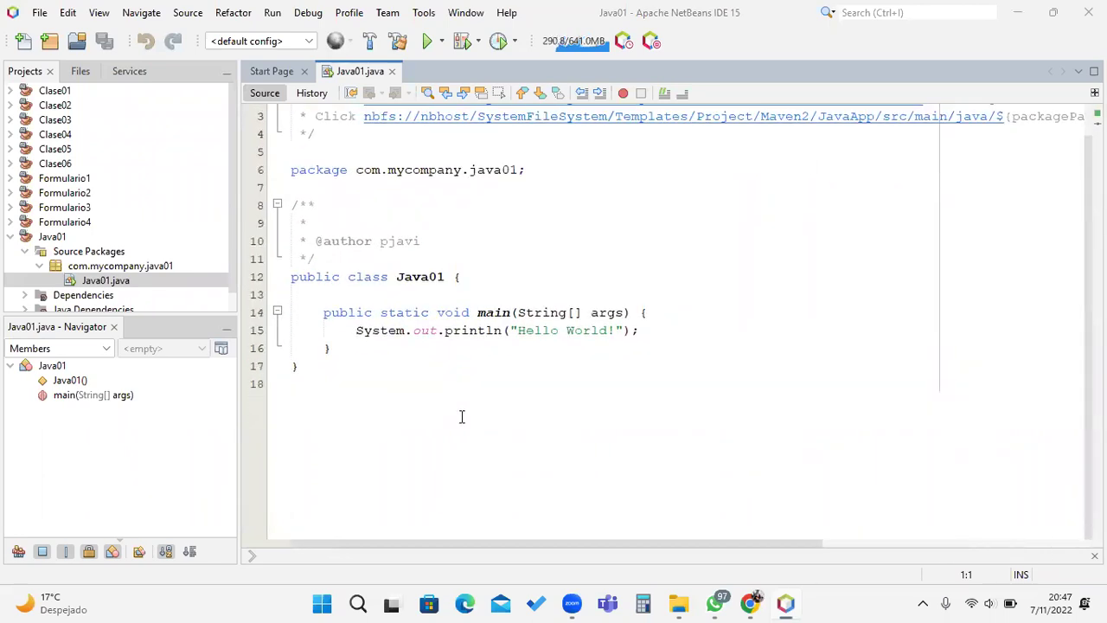
scroll(457, 428, "up", 1)
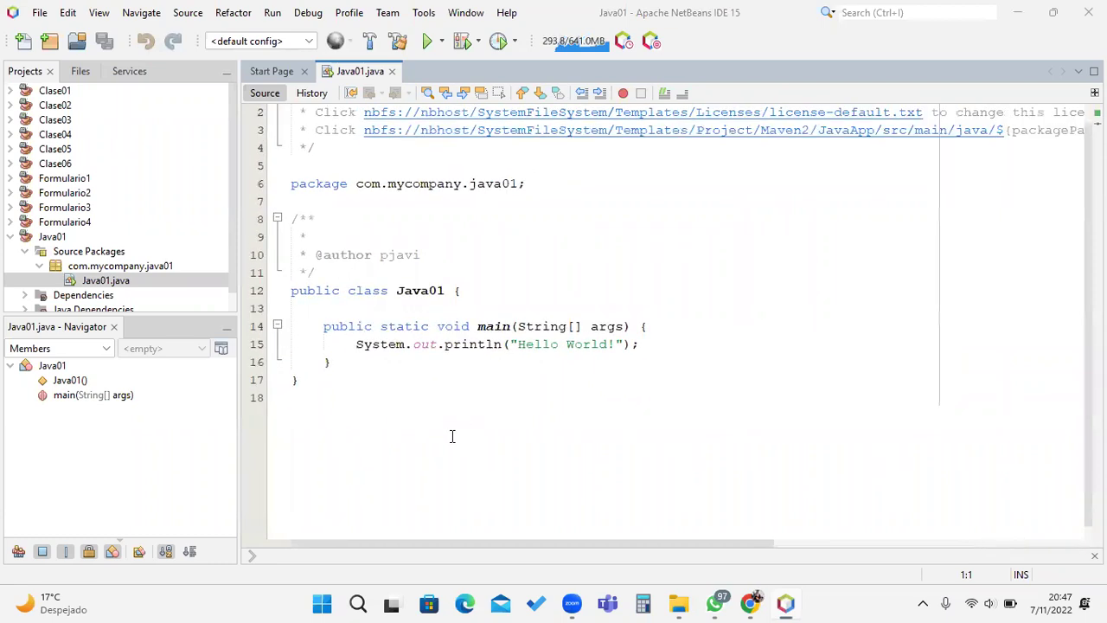
left_click(657, 345)
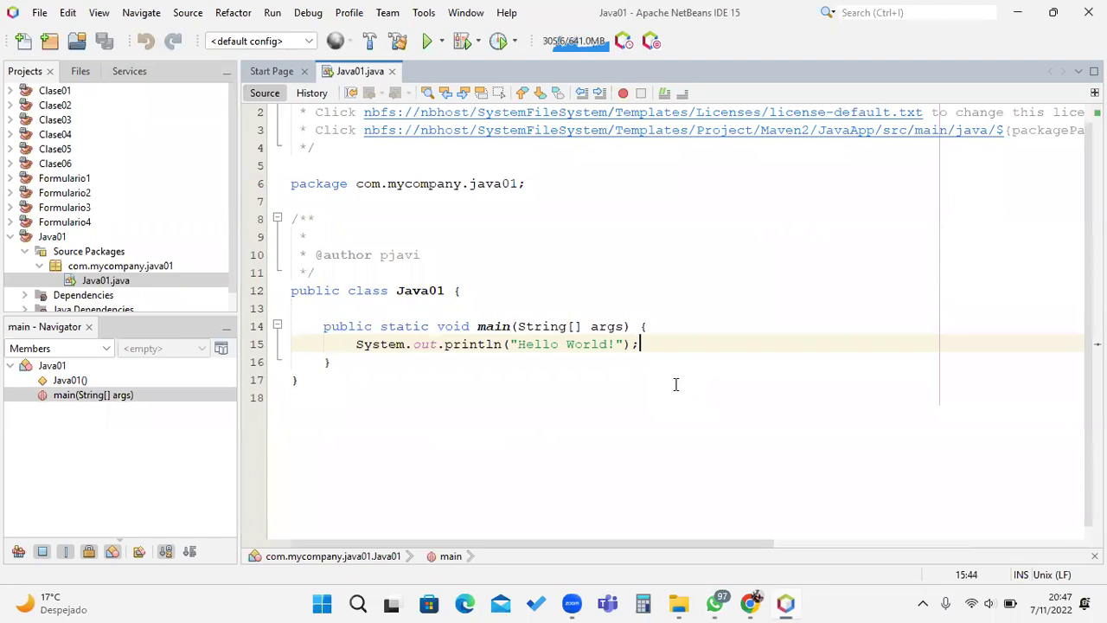
left_click_drag(356, 344, 632, 343)
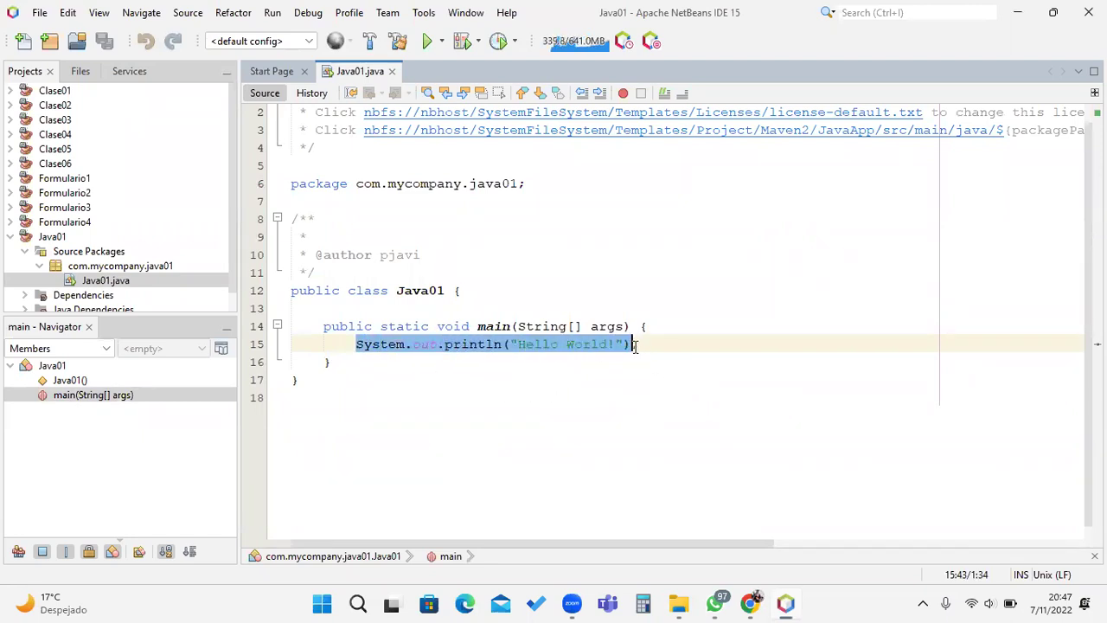
left_click(668, 353)
left_click(704, 345)
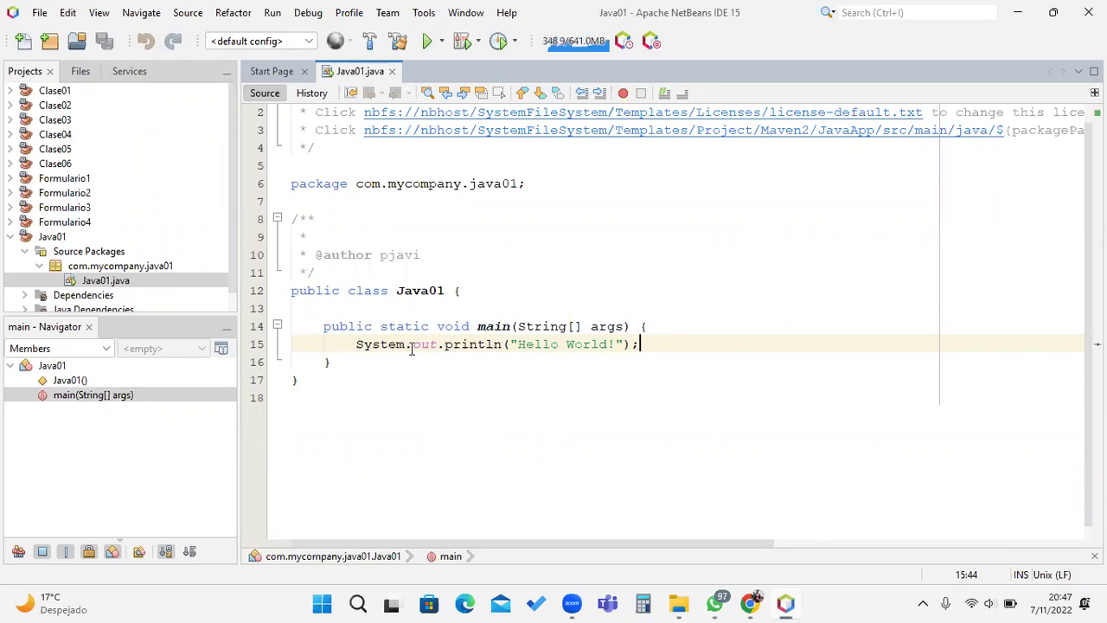
left_click_drag(231, 221, 241, 270)
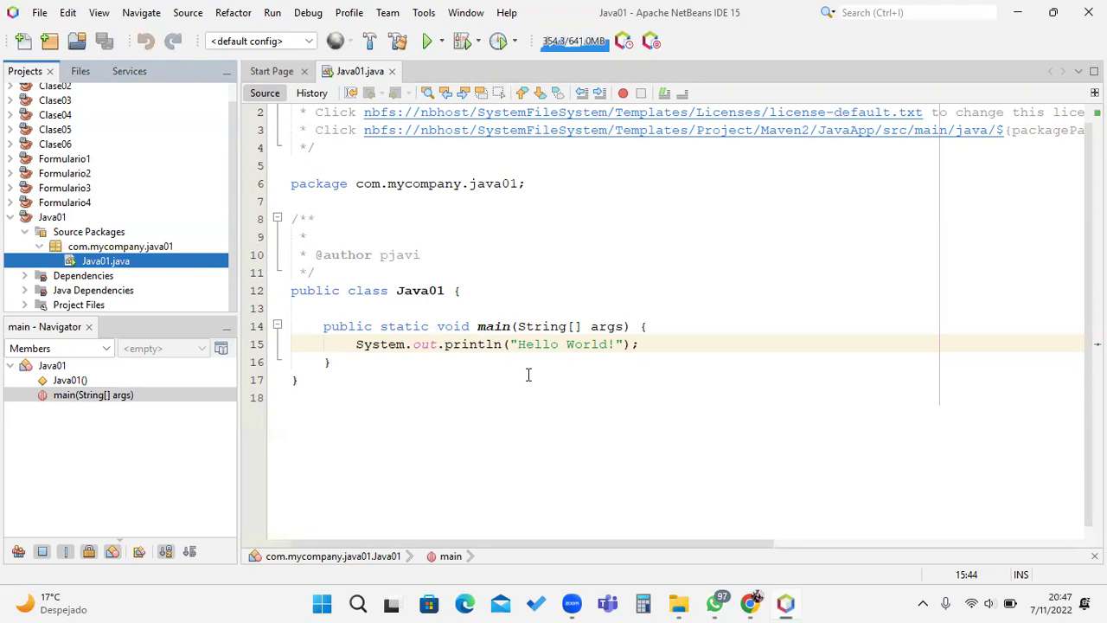
Step: Launch IDLE for Python 3.10 and create a new untitled script
key("super")
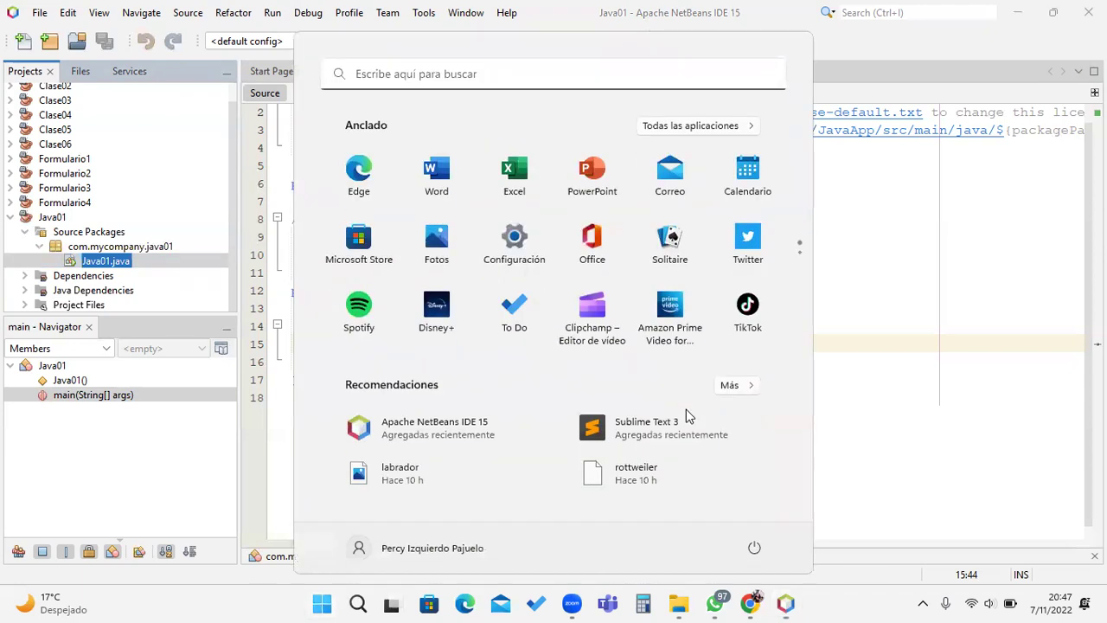
left_click(435, 74)
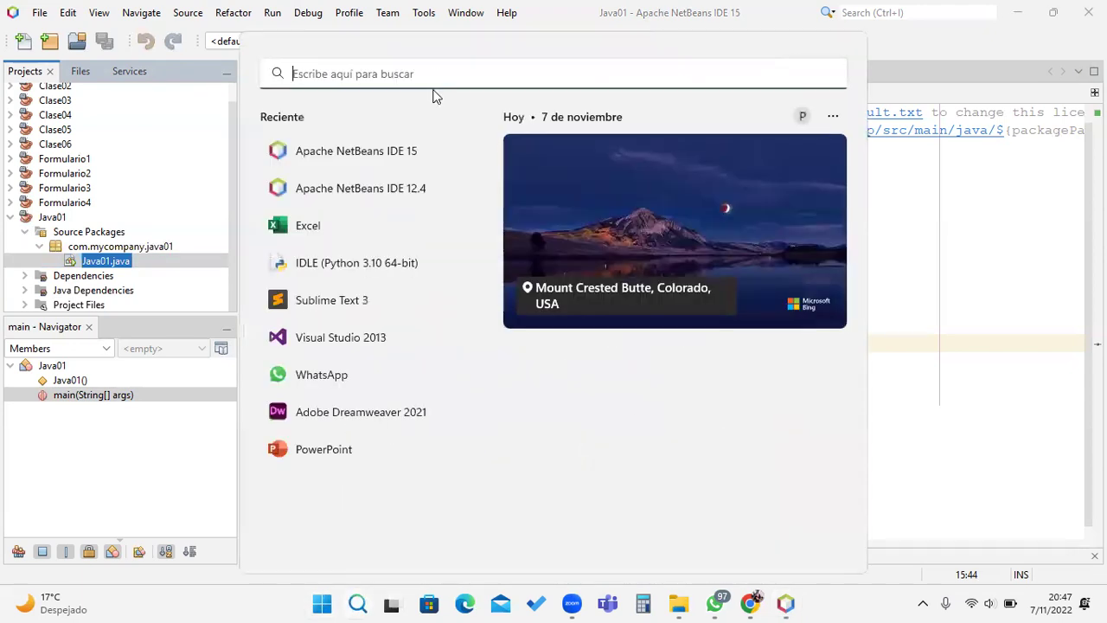
left_click(380, 264)
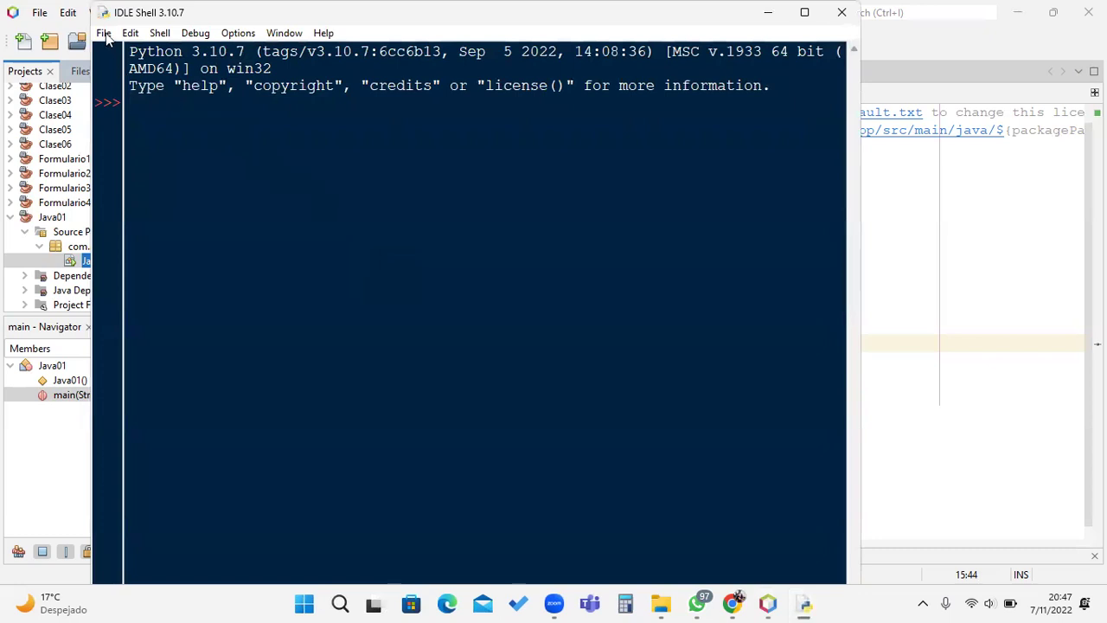
left_click(103, 33)
left_click(120, 52)
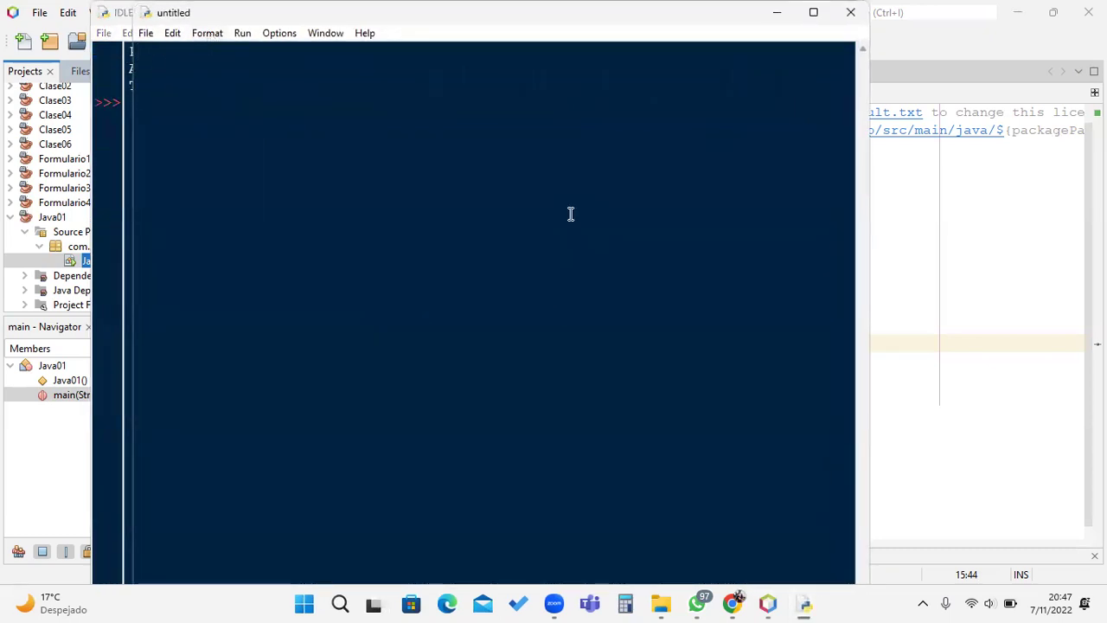
Step: Write print("Hola Mundo"), run it as a module, and accept saving first
type("print")
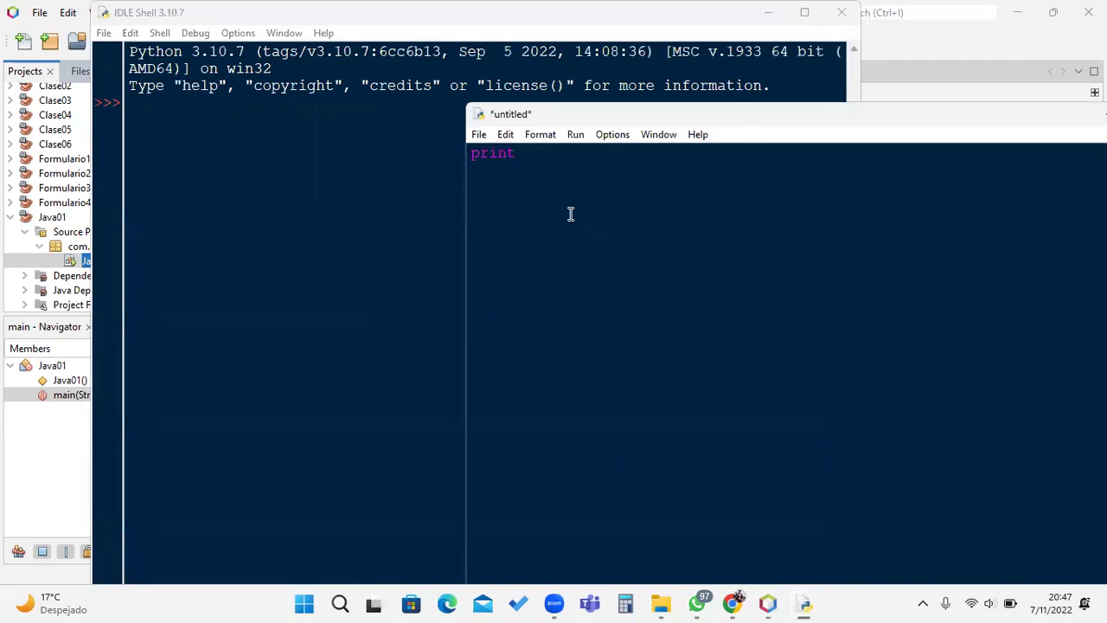
type("(\"")
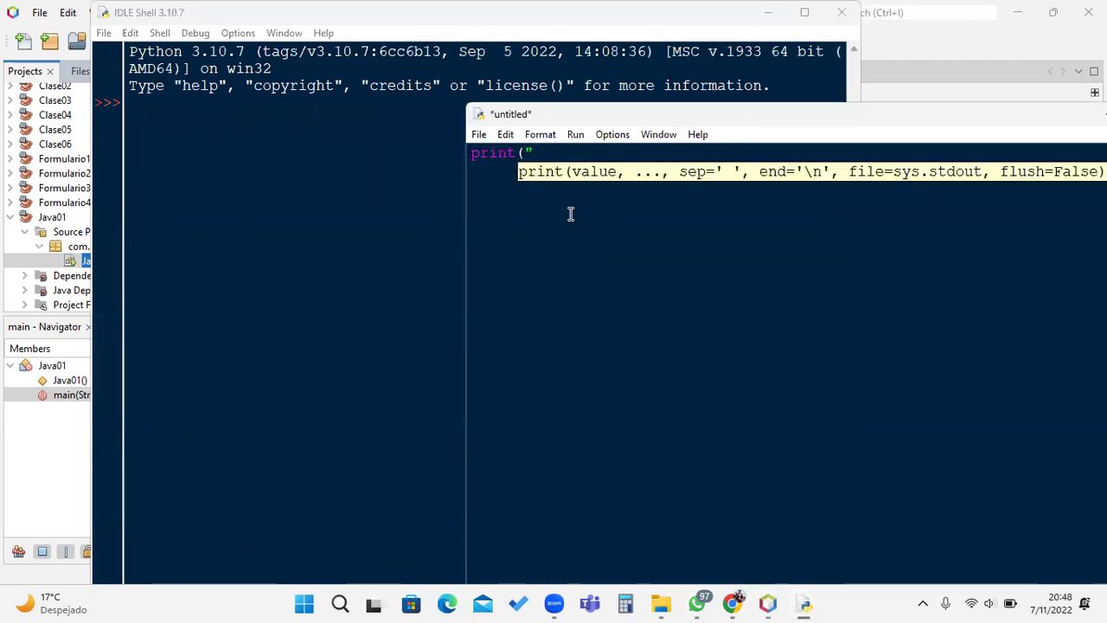
type("Hola Mundo\"")
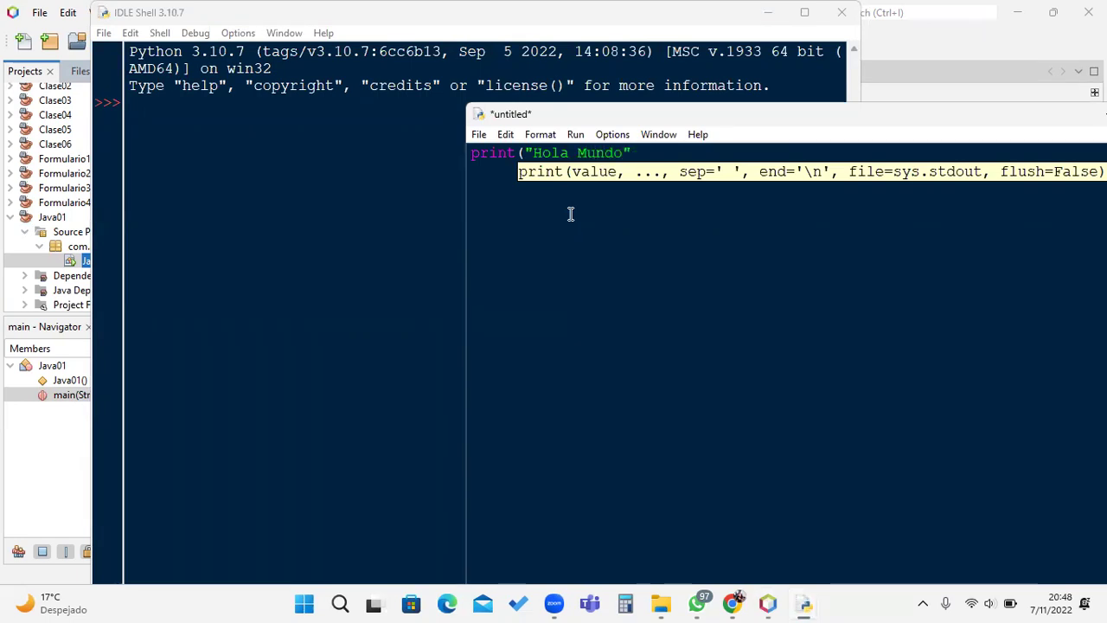
type(")")
left_click(573, 135)
left_click(596, 154)
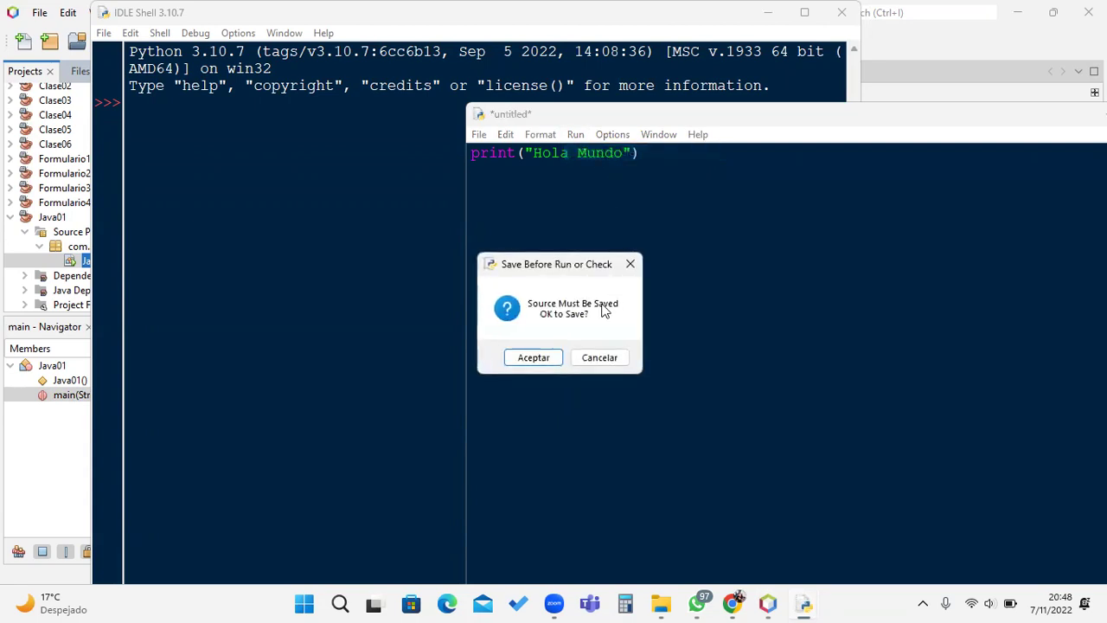
left_click(528, 362)
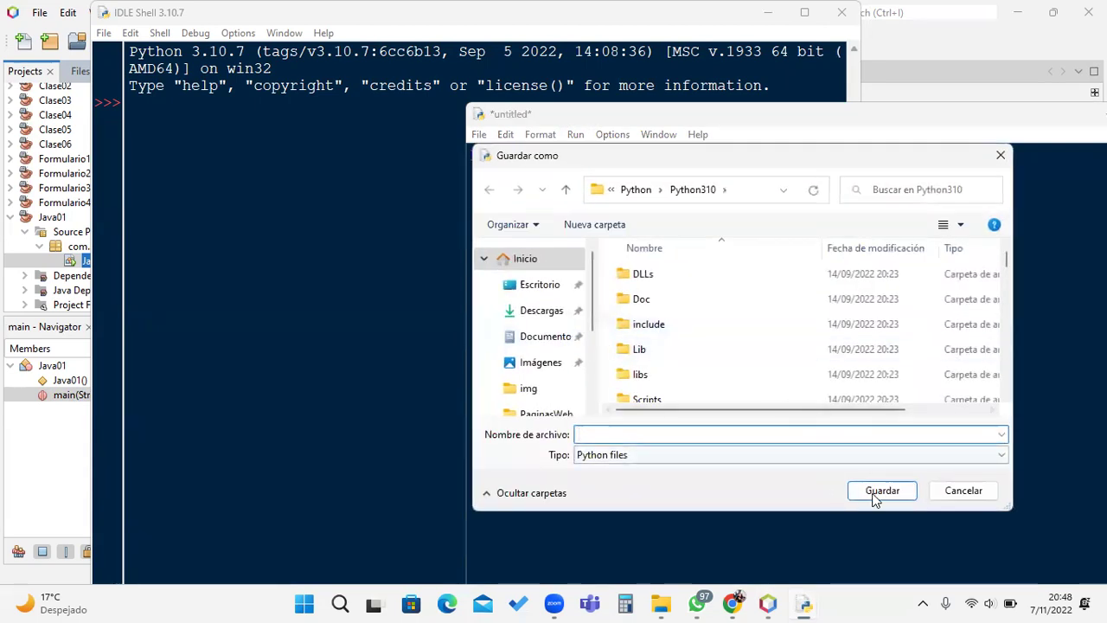